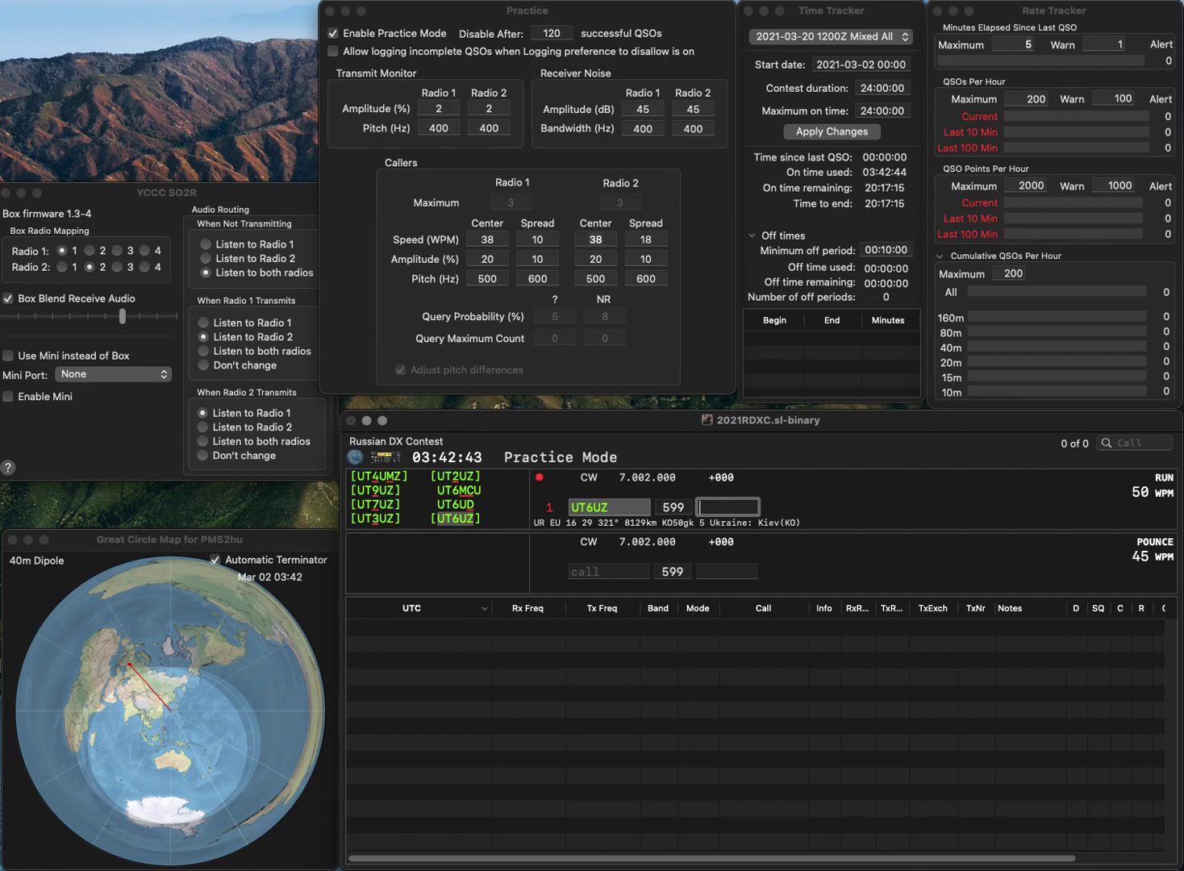
{"action": "type", "text": "126"}
{"action": "key", "text": "Return"}
{"action": "type", "text": "HGZP"}
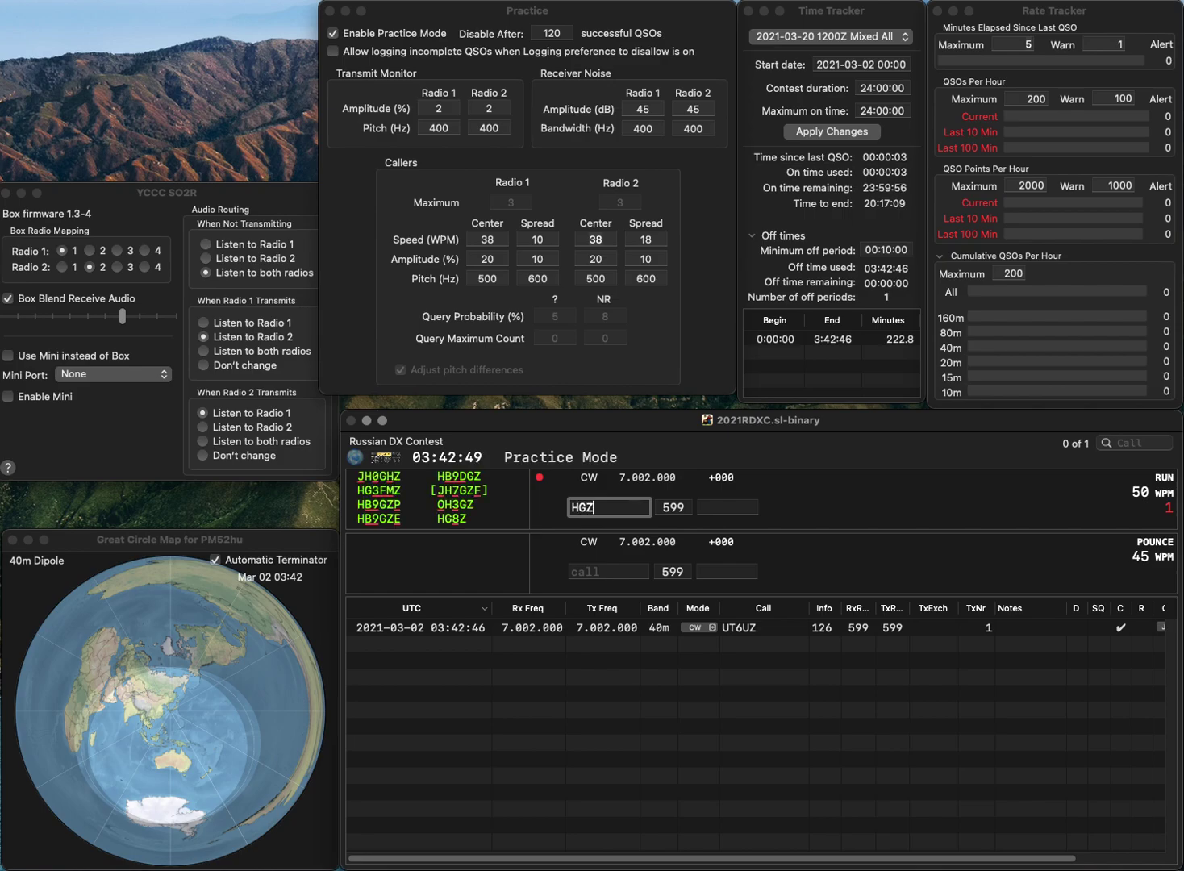
{"action": "left_click", "coordinate": [578, 507]}
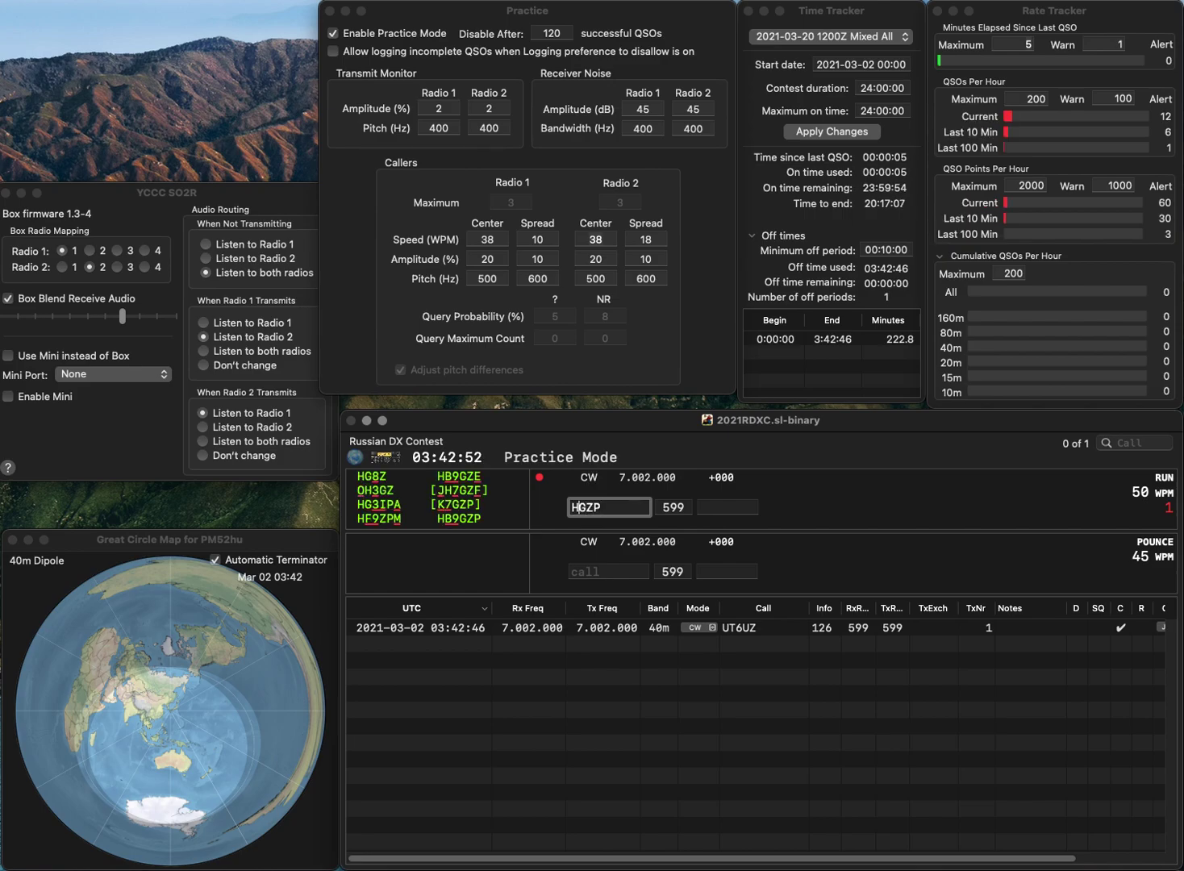
{"action": "type", "text": "B9"}
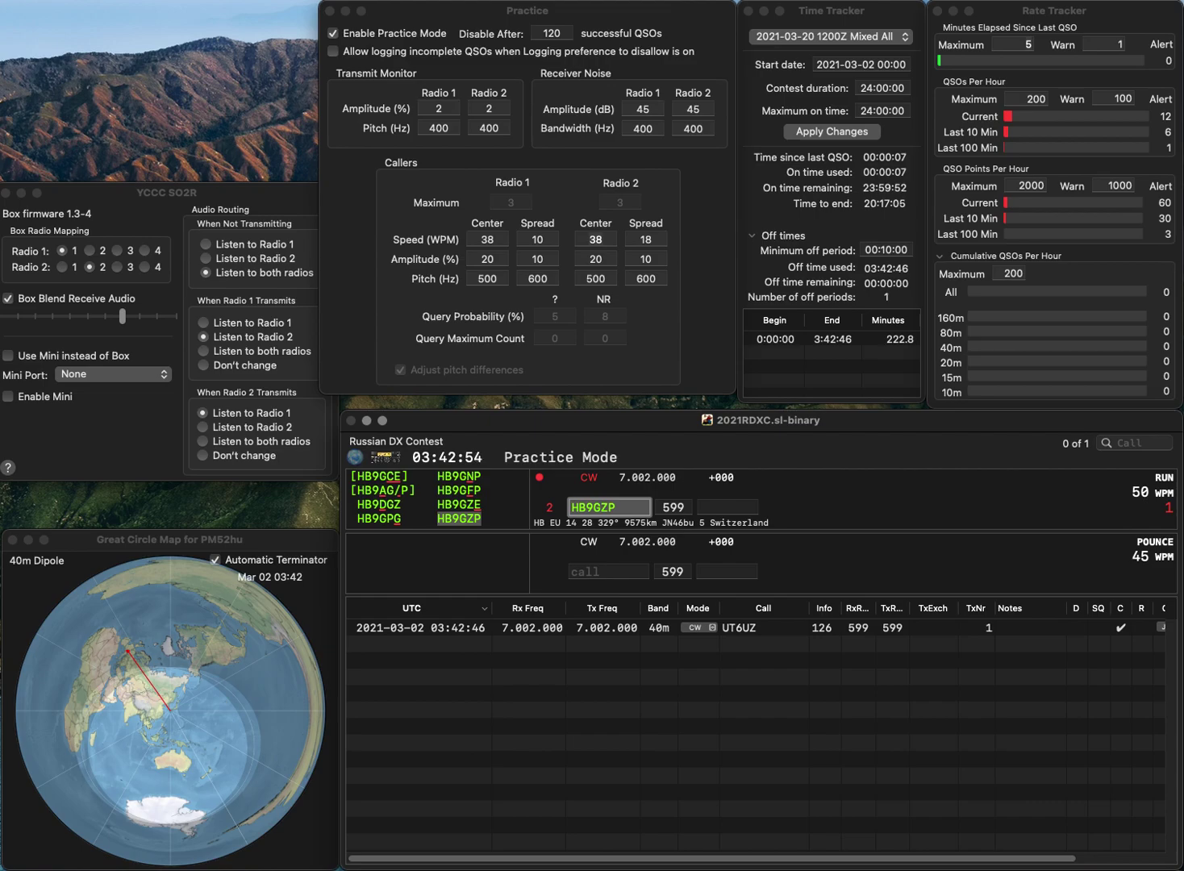
{"action": "key", "text": "space"}
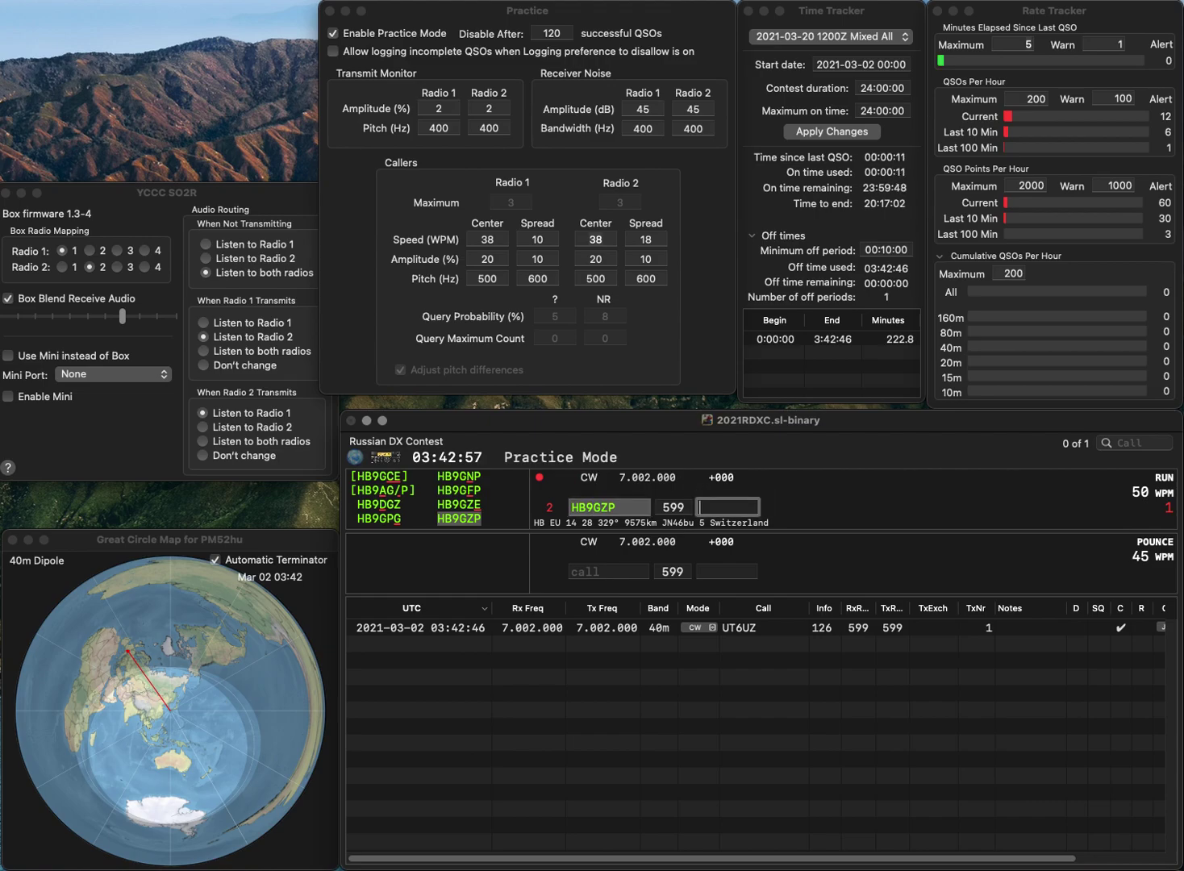
{"action": "type", "text": "857"}
{"action": "key", "text": "Return"}
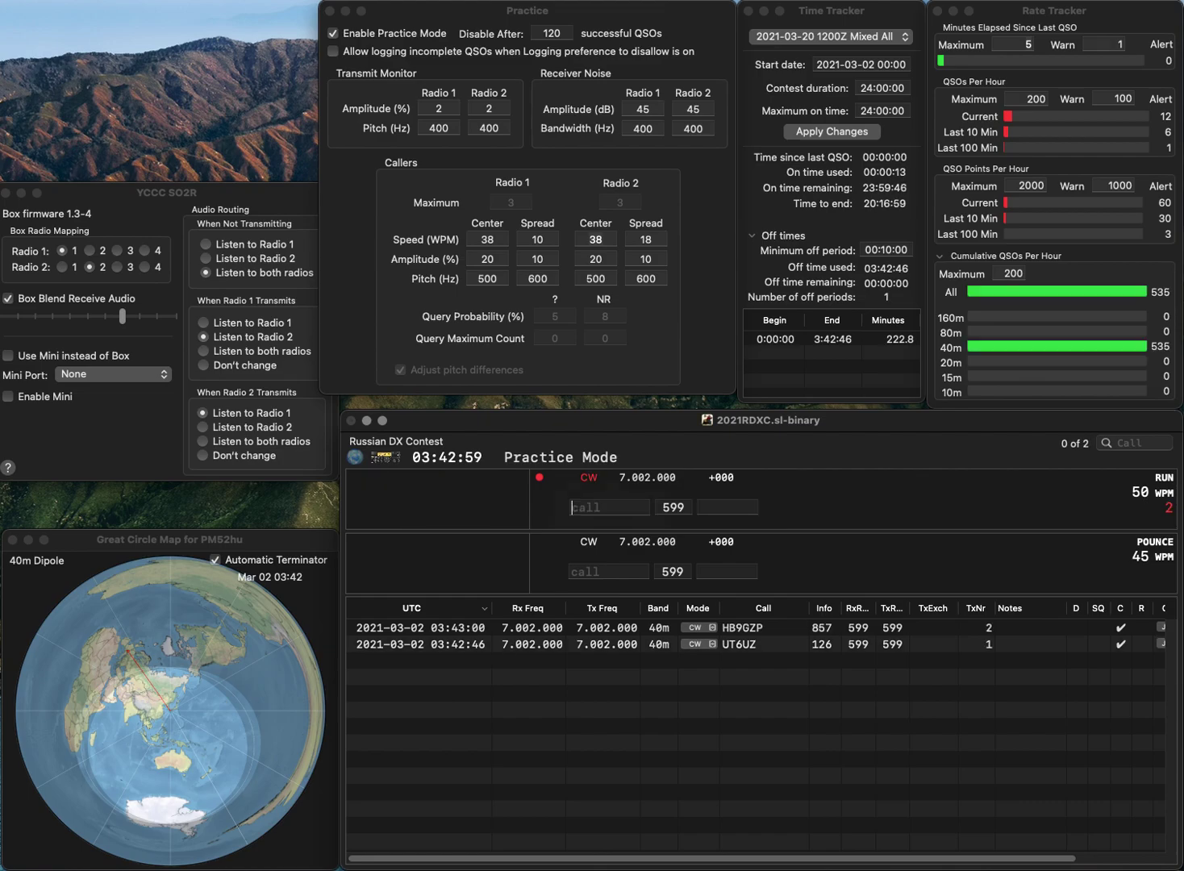
Log a run-radio contact with call sign EA1BAF and received exchange 775.
{"action": "type", "text": "EA1"}
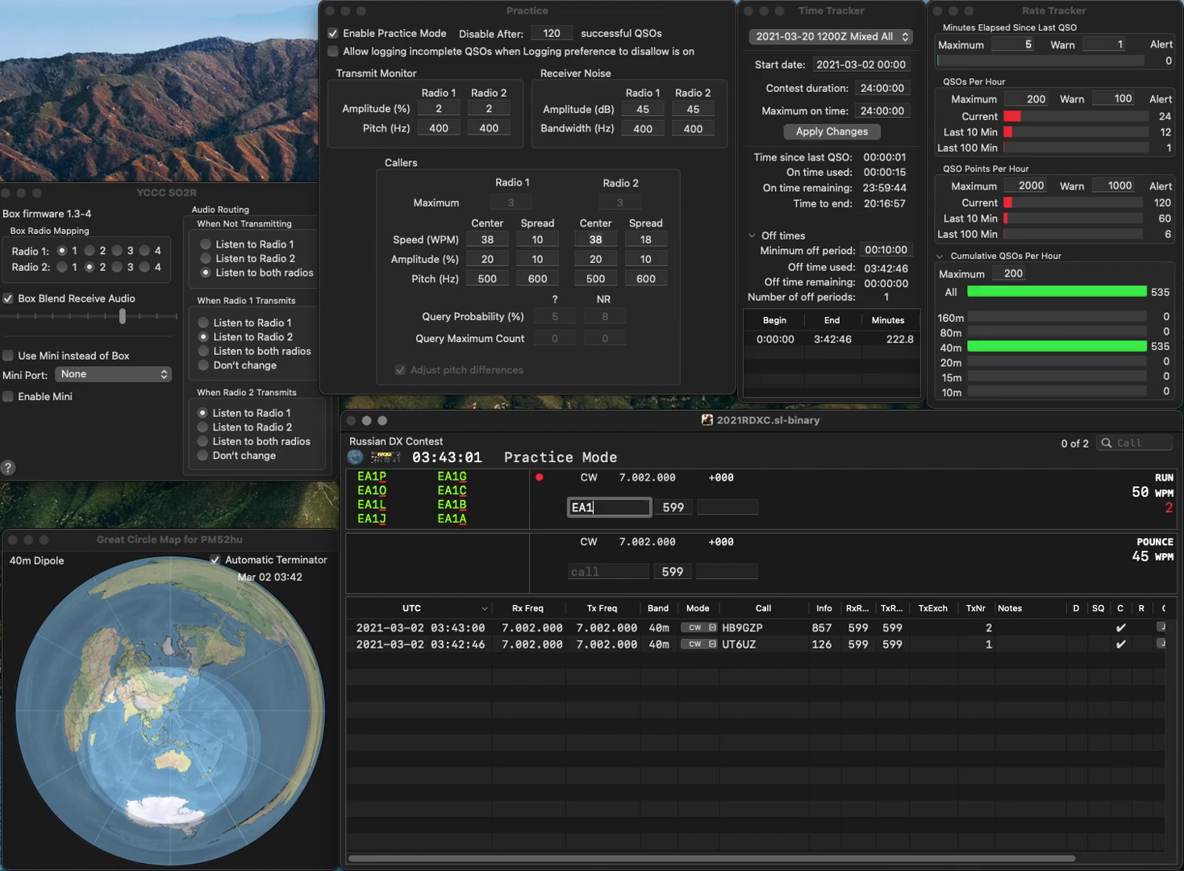
{"action": "type", "text": "BAF"}
{"action": "key", "text": "Return"}
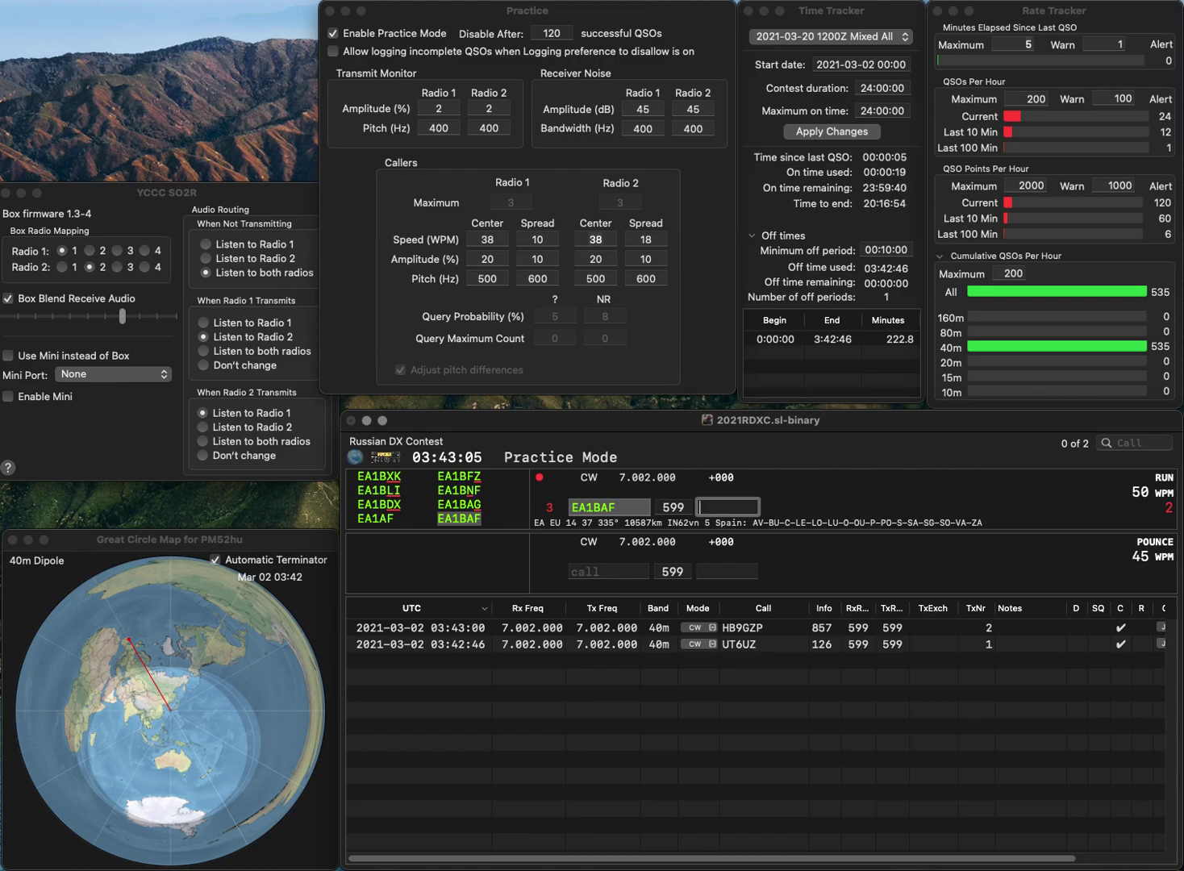
{"action": "type", "text": "775"}
{"action": "key", "text": "Return"}
{"action": "type", "text": "SM6"}
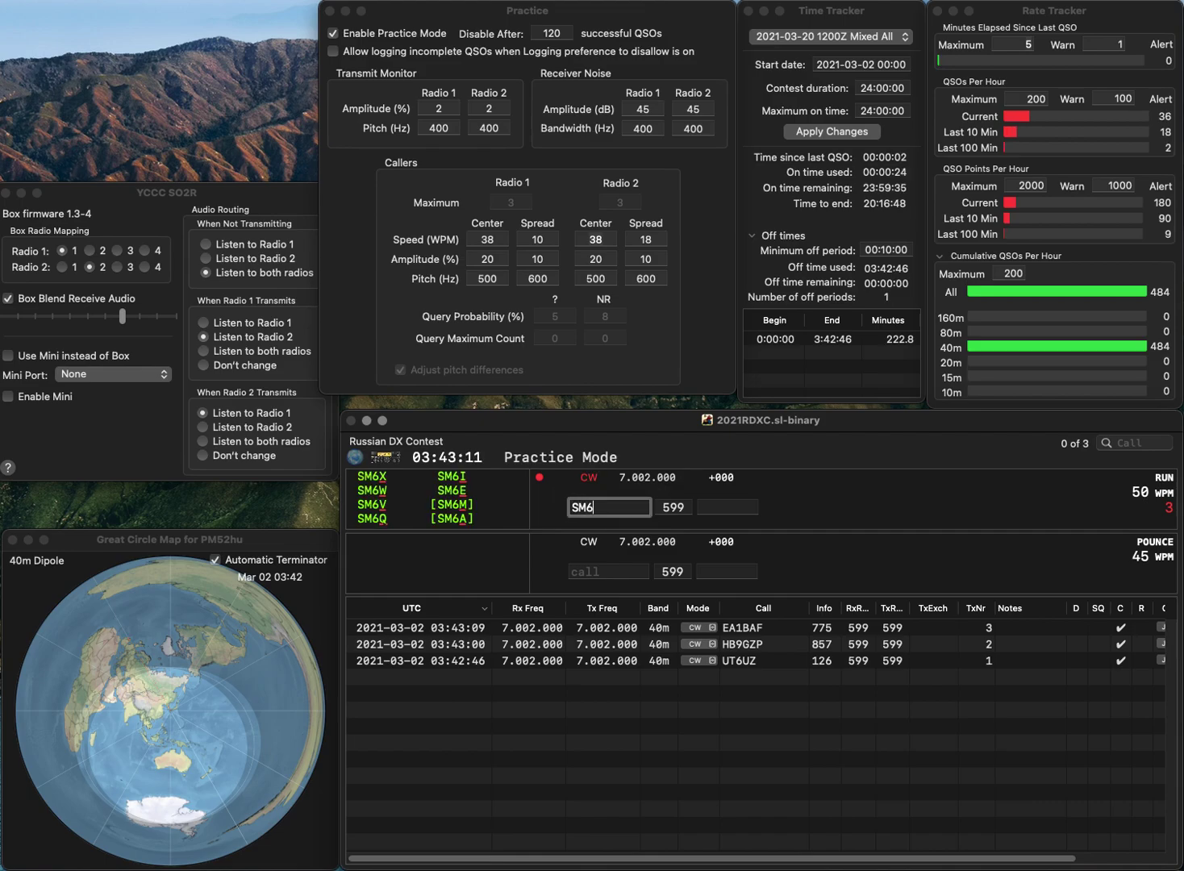
{"action": "type", "text": "BGA"}
{"action": "key", "text": "Return"}
{"action": "type", "text": "692"}
{"action": "key", "text": "Return"}
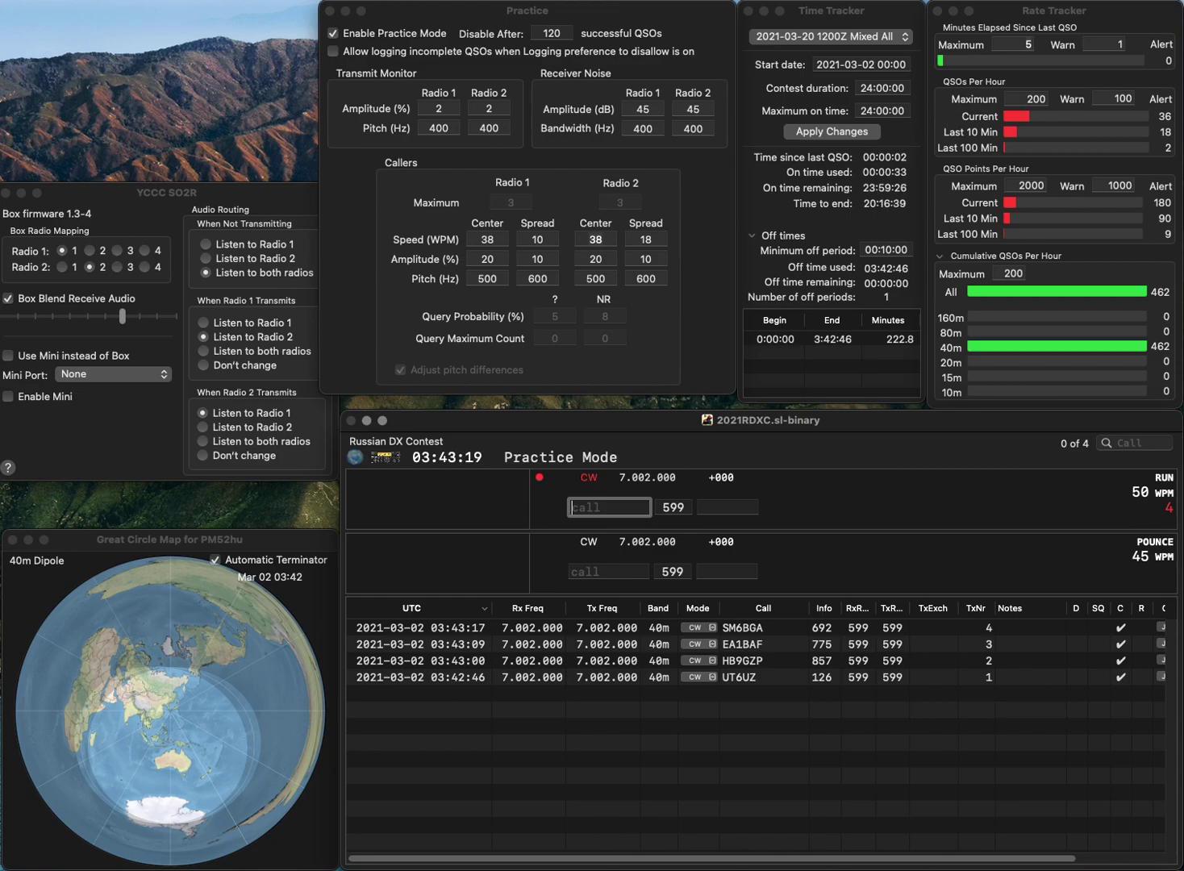
{"action": "type", "text": "GM4JKZ"}
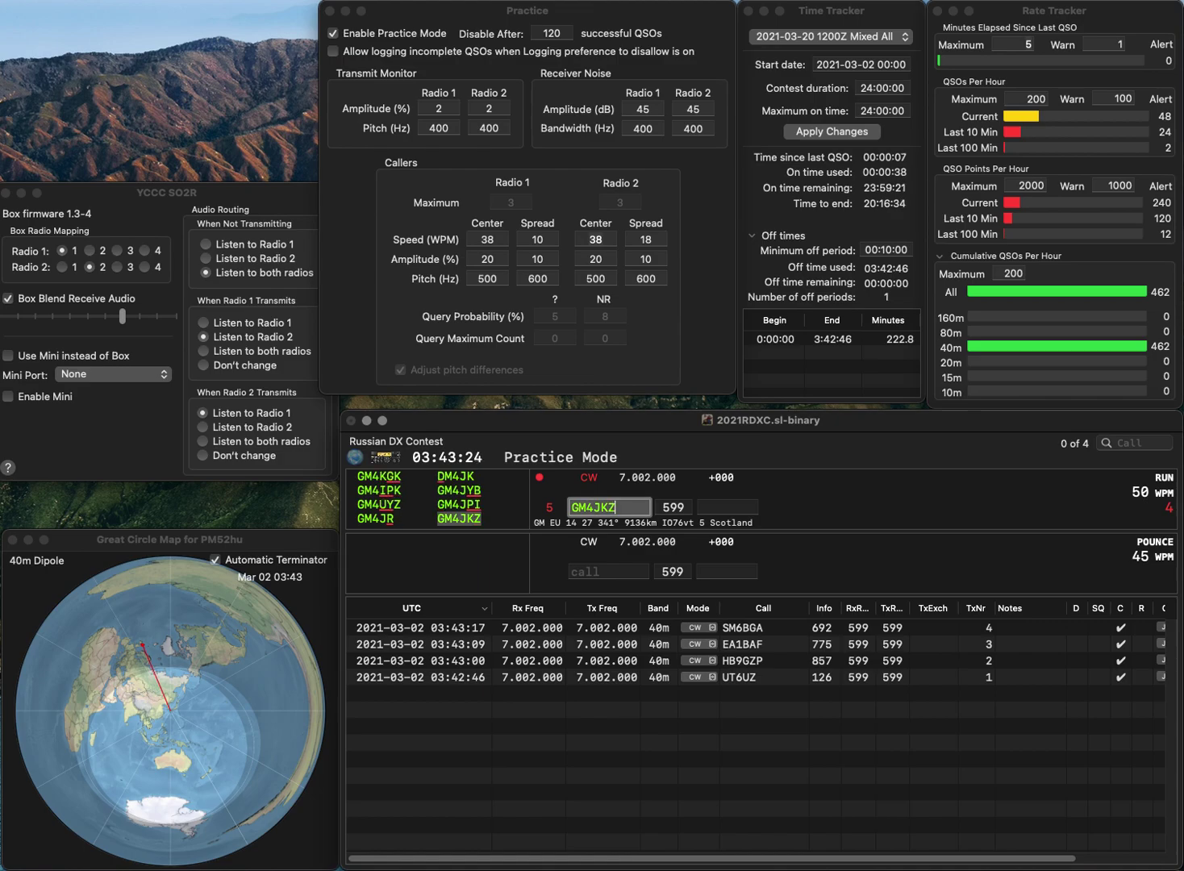
{"action": "key", "text": "space"}
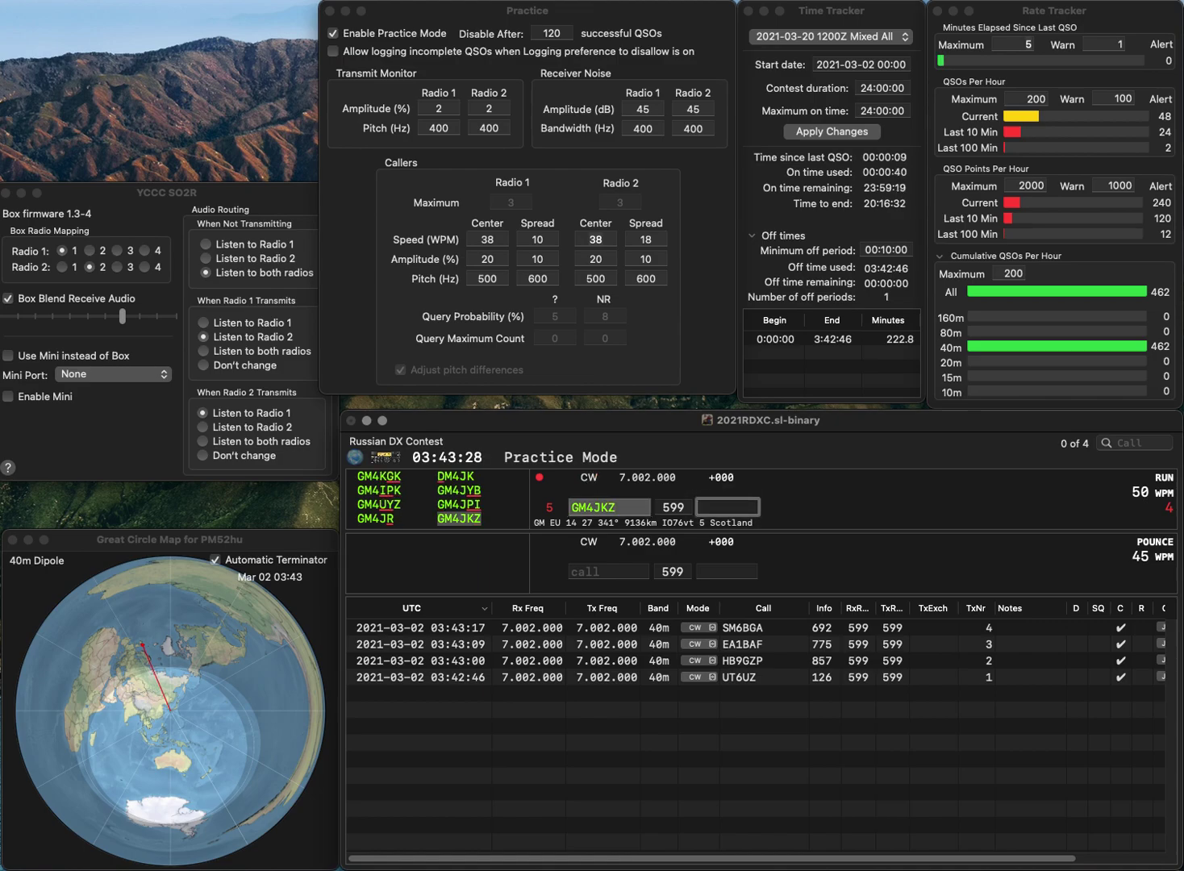
{"action": "type", "text": "271"}
{"action": "key", "text": "Return"}
{"action": "type", "text": "OK"}
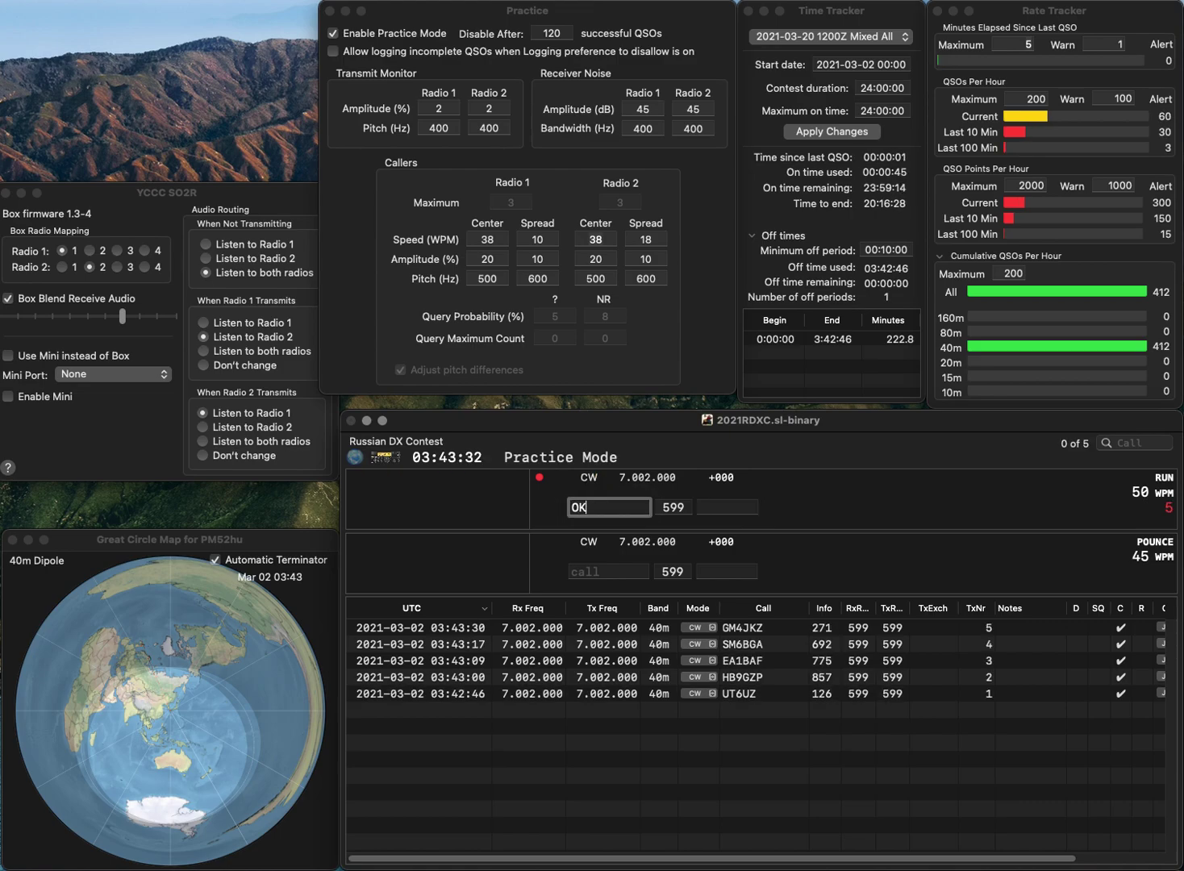
{"action": "type", "text": "2AF"}
{"action": "key", "text": "Return"}
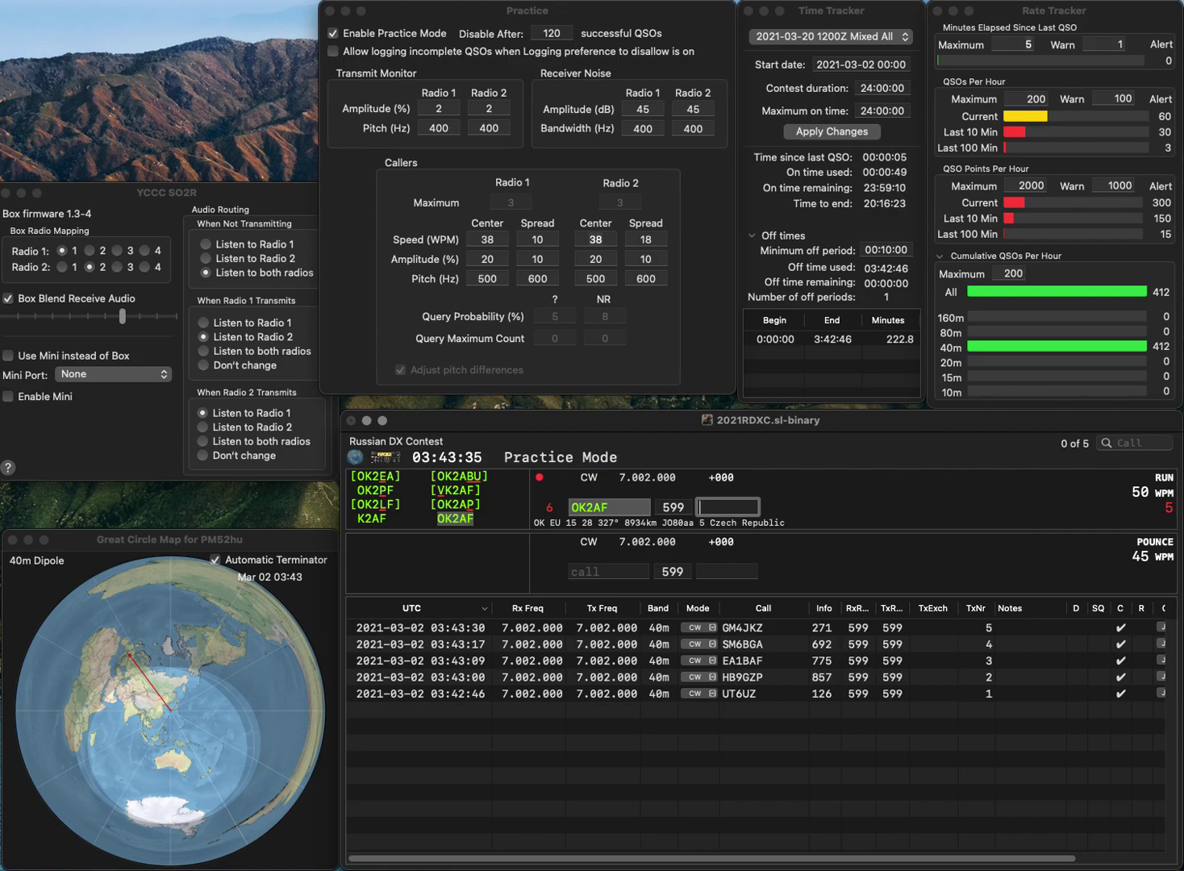
{"action": "type", "text": "493"}
{"action": "key", "text": "Return"}
{"action": "type", "text": "7"}
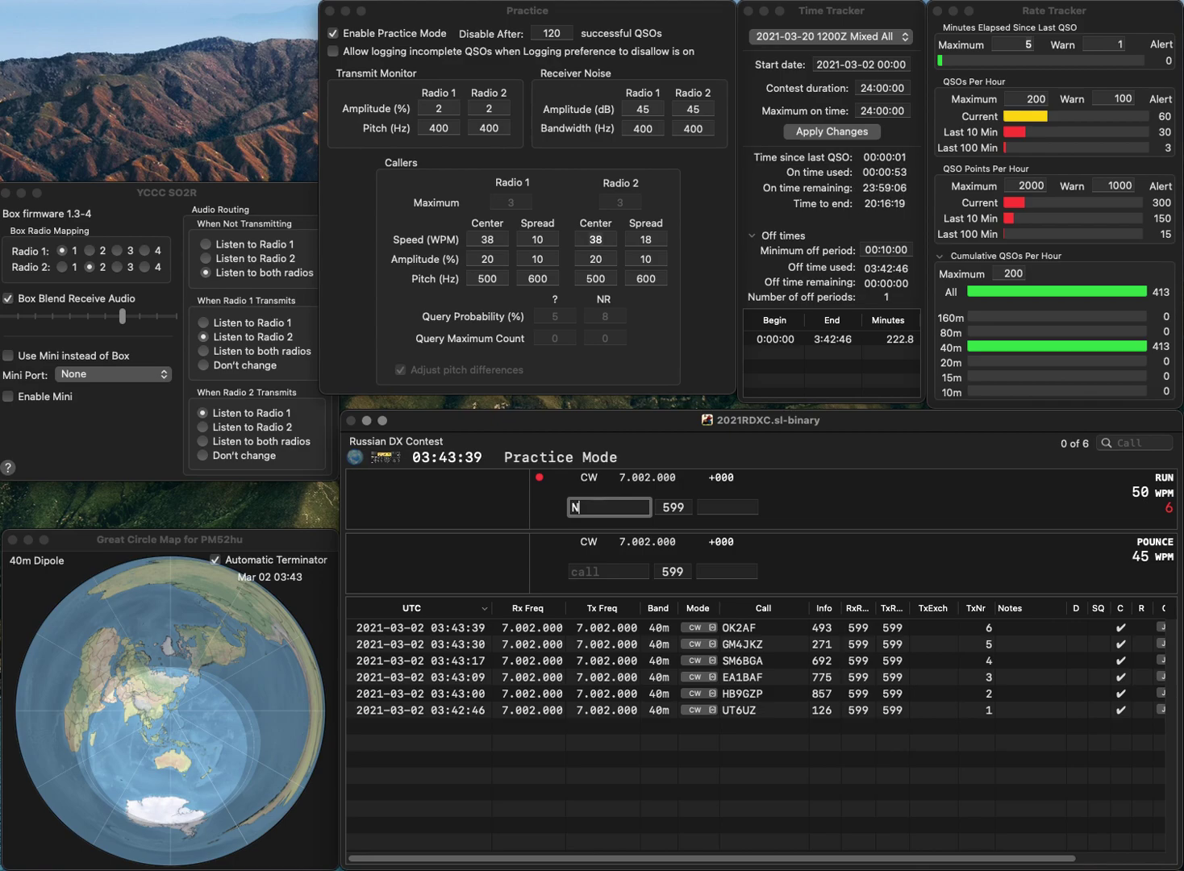
{"action": "type", "text": "R"}
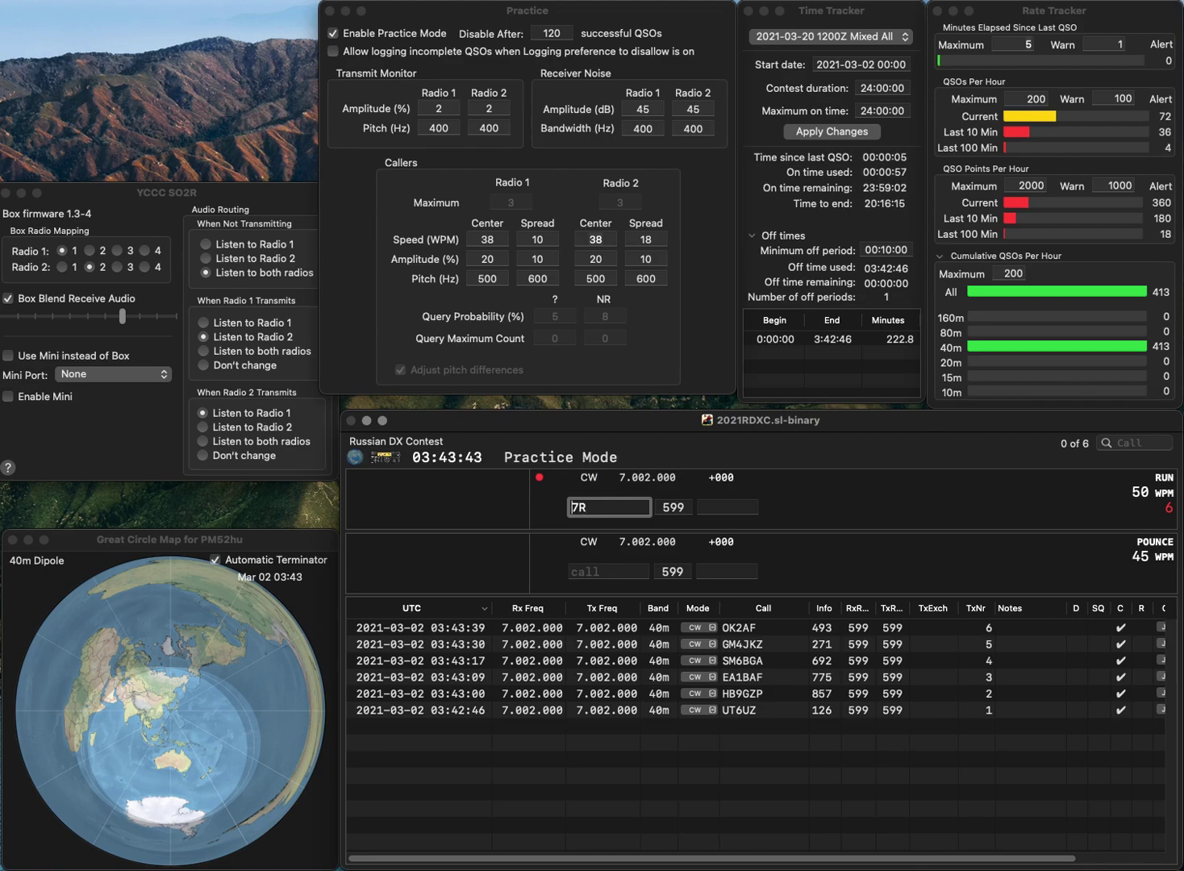
{"action": "key", "text": "Left"}
{"action": "key", "text": "Left"}
{"action": "type", "text": "W"}
{"action": "key", "text": "Right"}
{"action": "key", "text": "Right"}
{"action": "key", "text": "BackSpace"}
{"action": "type", "text": "RRS"}
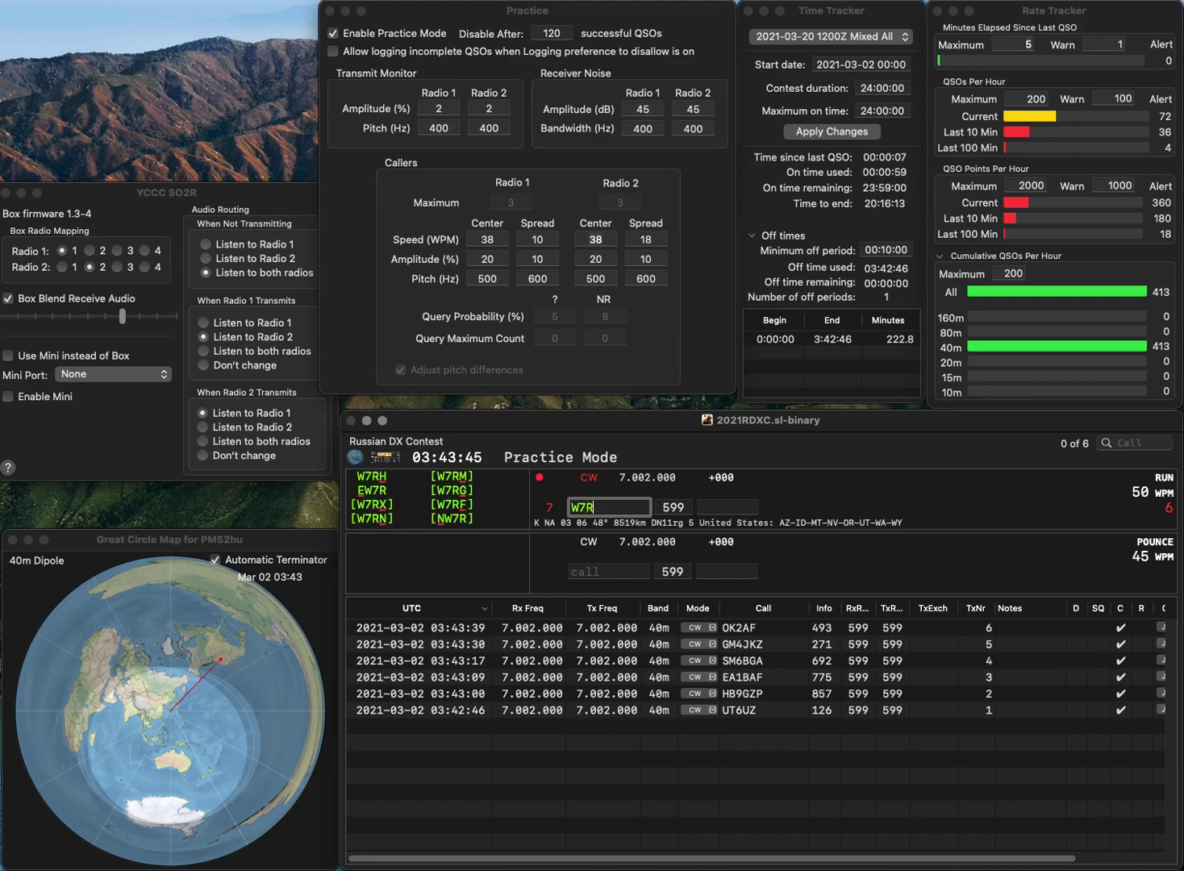
{"action": "key", "text": "space"}
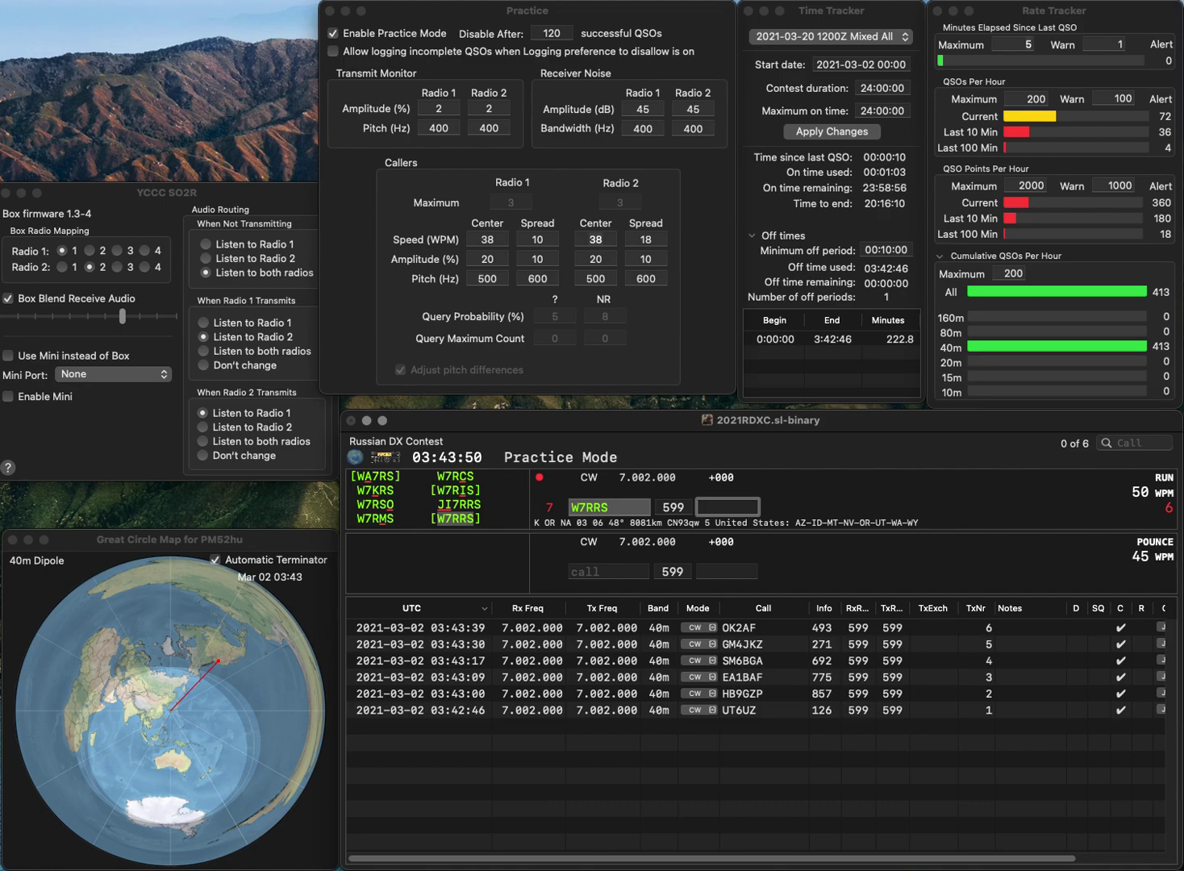
{"action": "type", "text": "249"}
{"action": "key", "text": "Return"}
{"action": "type", "text": "W7DRA"}
{"action": "key", "text": "Return"}
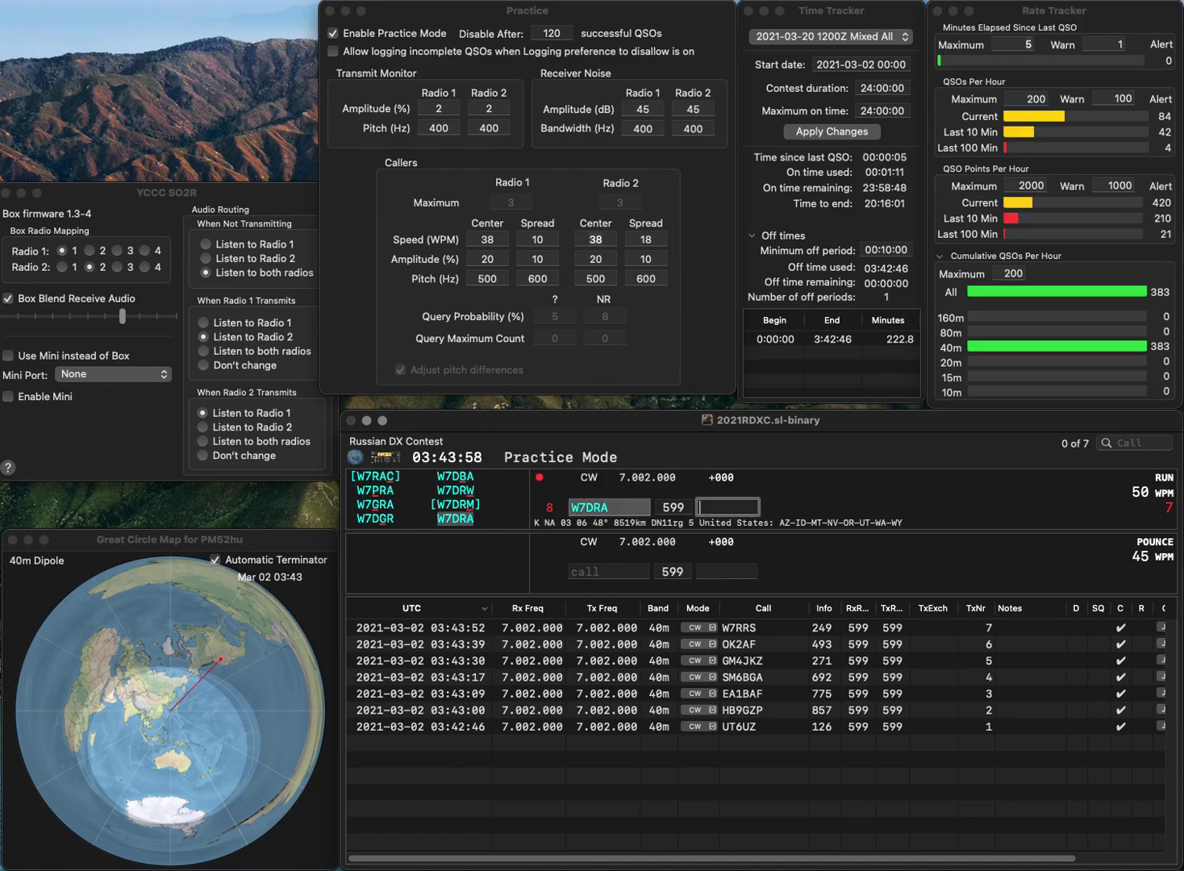
{"action": "type", "text": "592"}
{"action": "key", "text": "Return"}
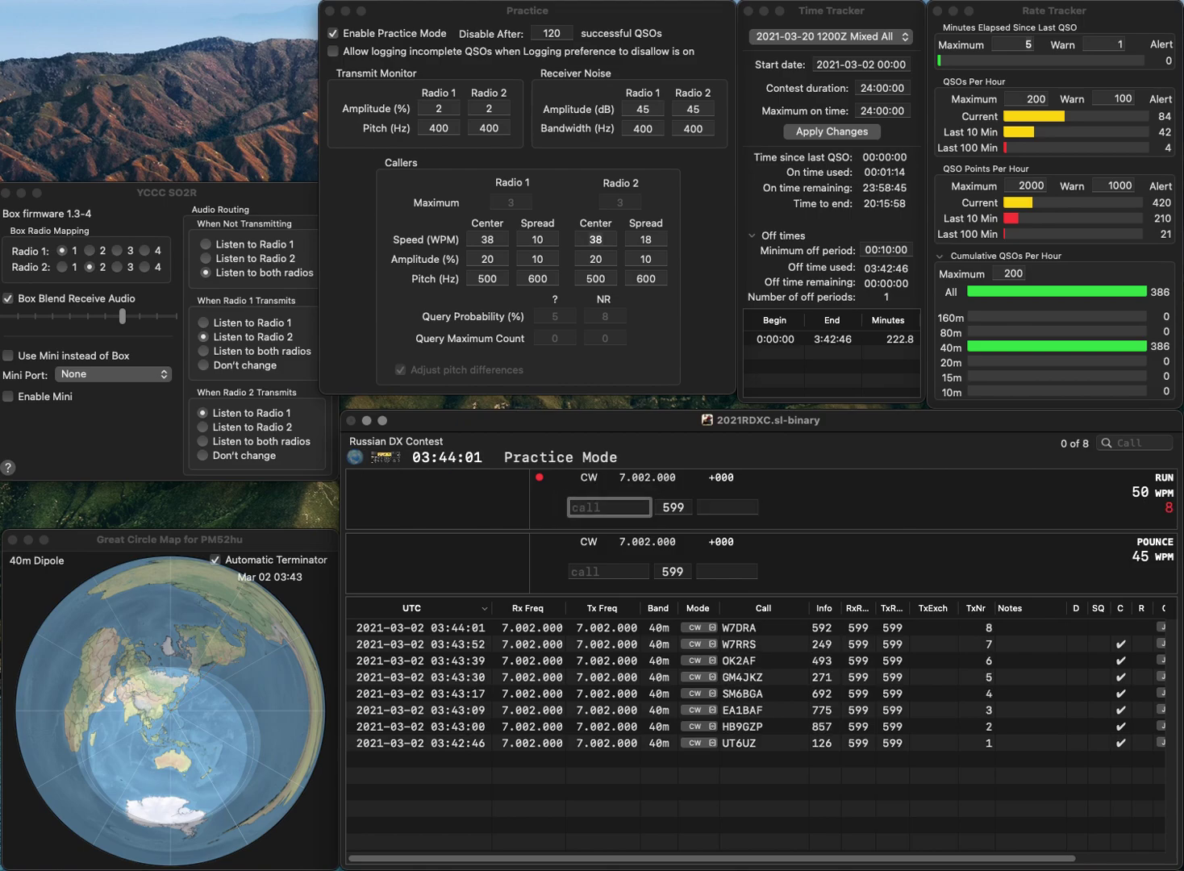
{"action": "type", "text": "NR5TX"}
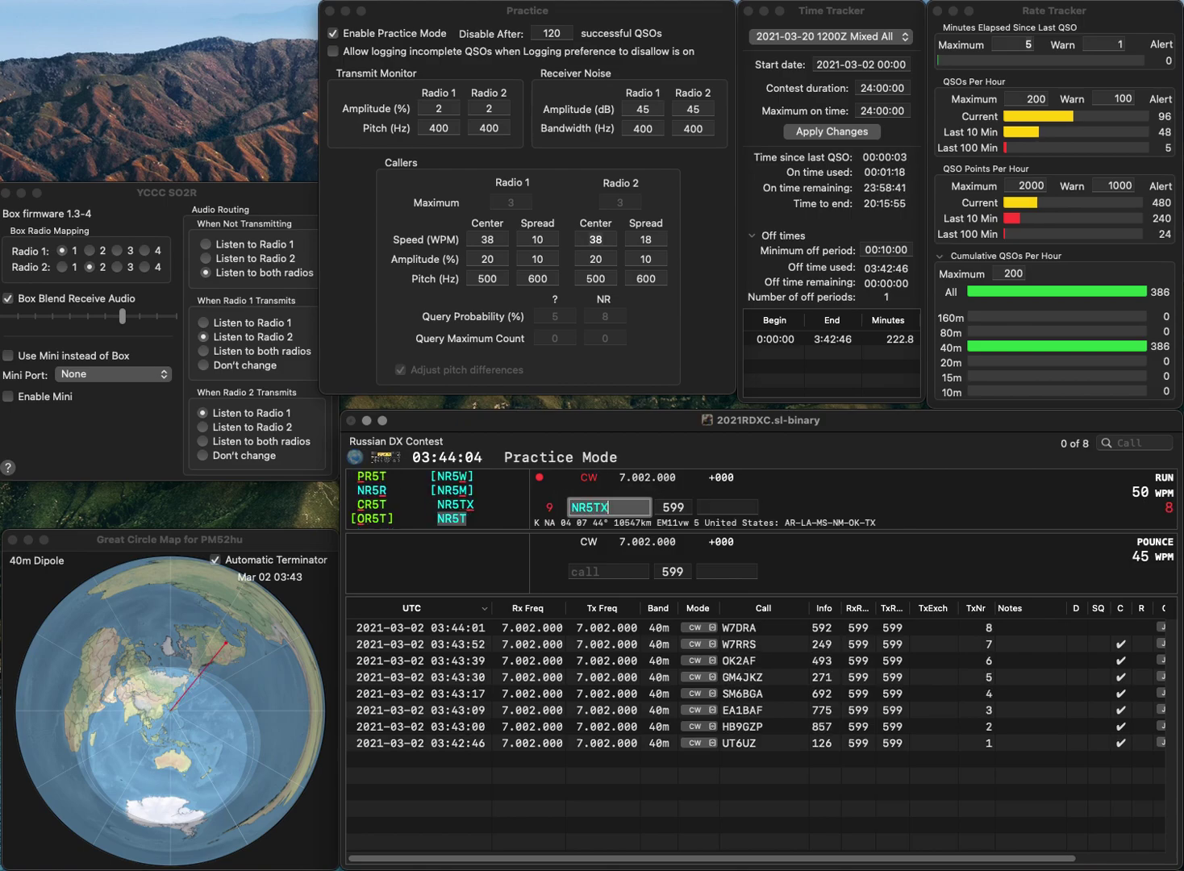
{"action": "key", "text": "Return"}
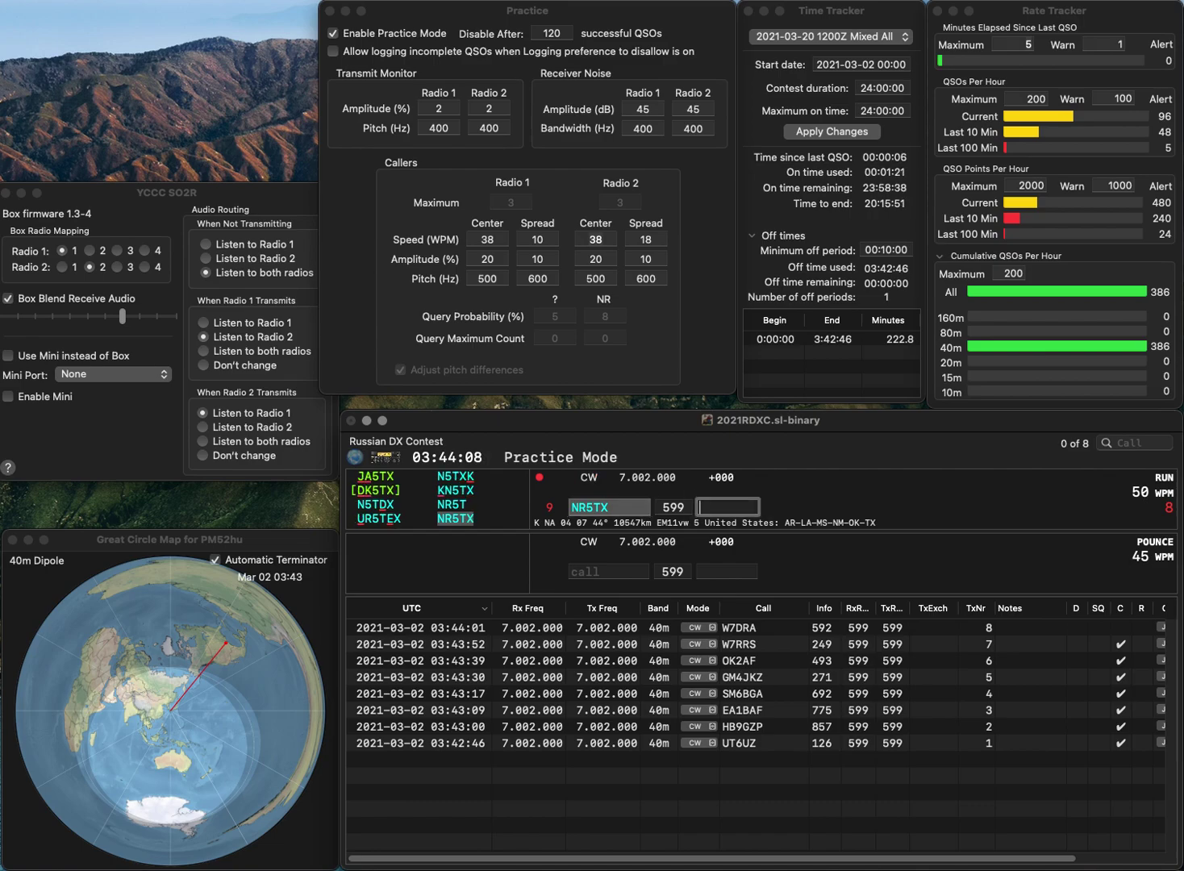
{"action": "key", "text": "BackSpace"}
{"action": "key", "text": "BackSpace"}
{"action": "type", "text": "83"}
{"action": "key", "text": "Return"}
Enter call sign NA4J, correct it to NA5J, and log the contact with received exchange 122.
{"action": "type", "text": "NA4J"}
{"action": "key", "text": "space"}
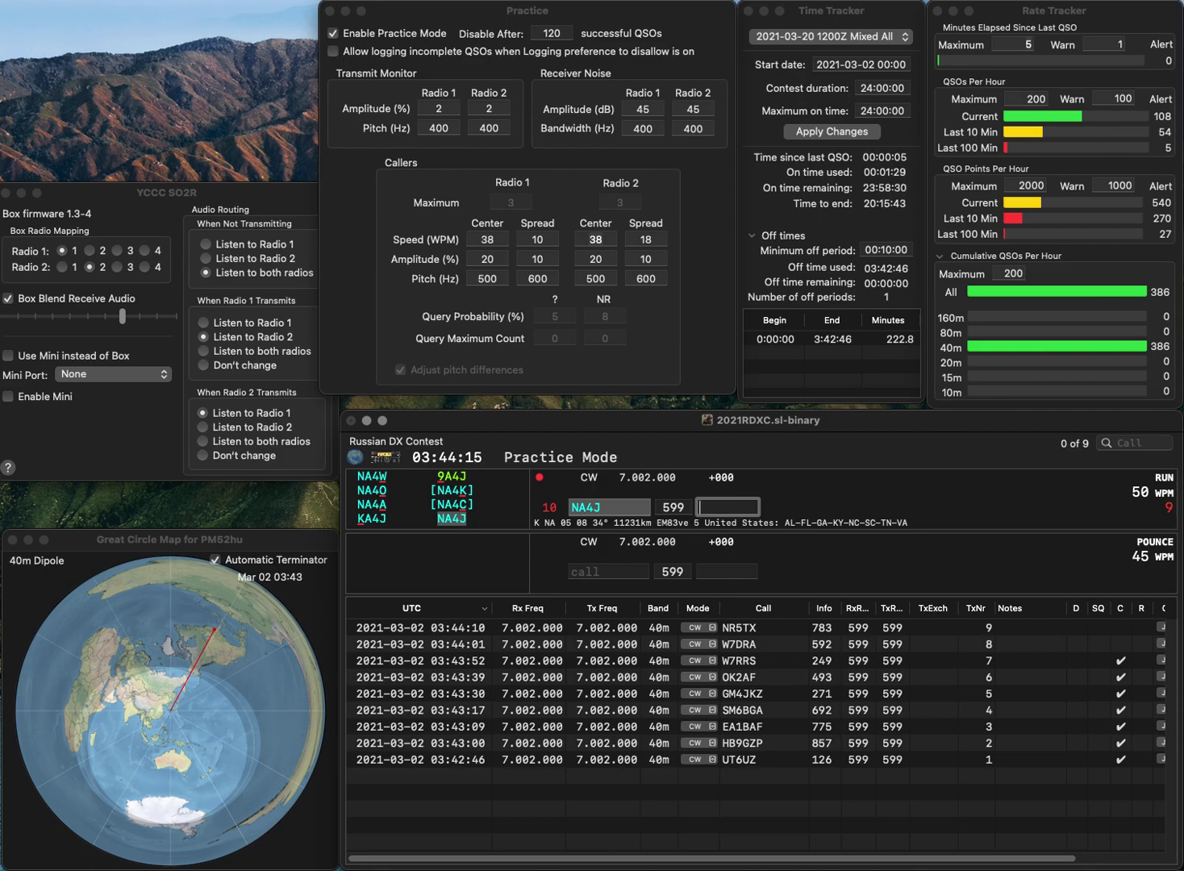
{"action": "key", "text": "shift+Tab"}
{"action": "type", "text": "NA5J"}
{"action": "key", "text": "Return"}
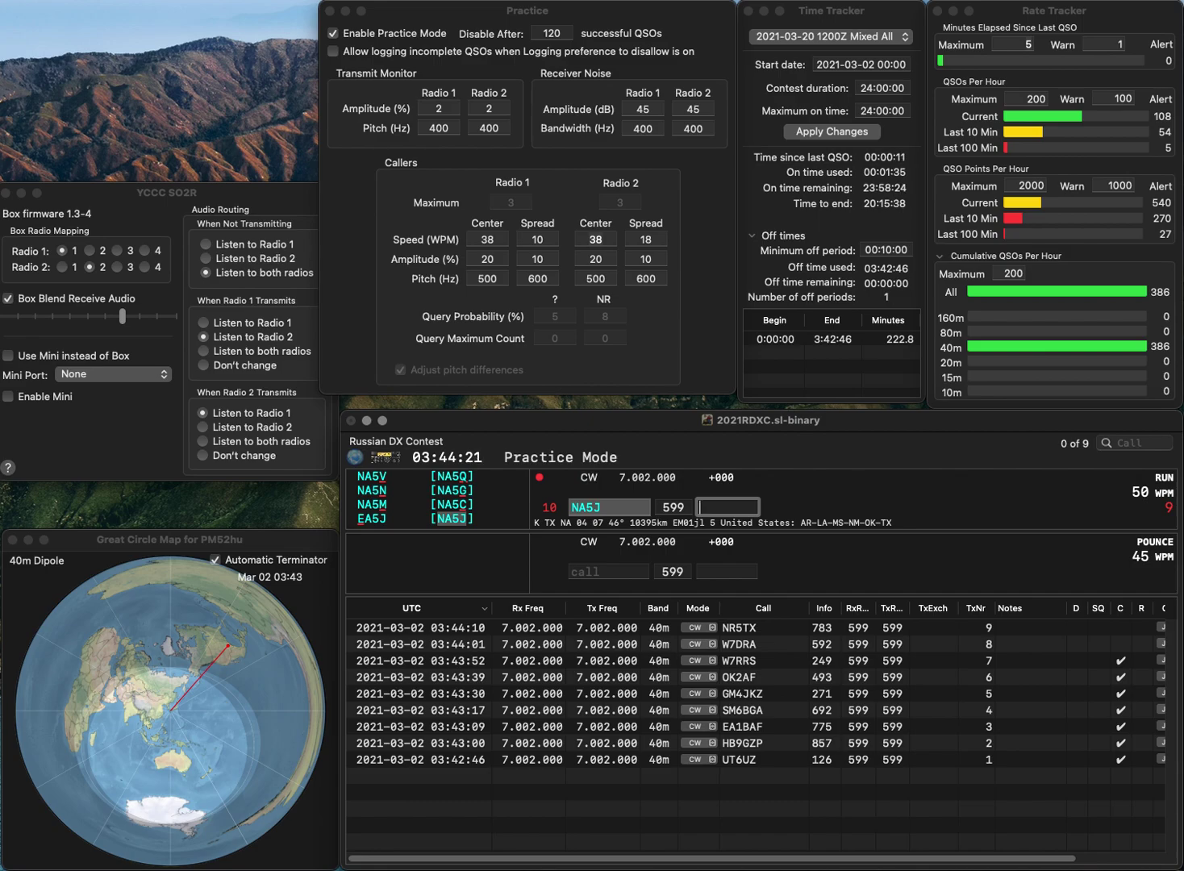
{"action": "type", "text": "122"}
{"action": "key", "text": "Return"}
{"action": "type", "text": "KA"}
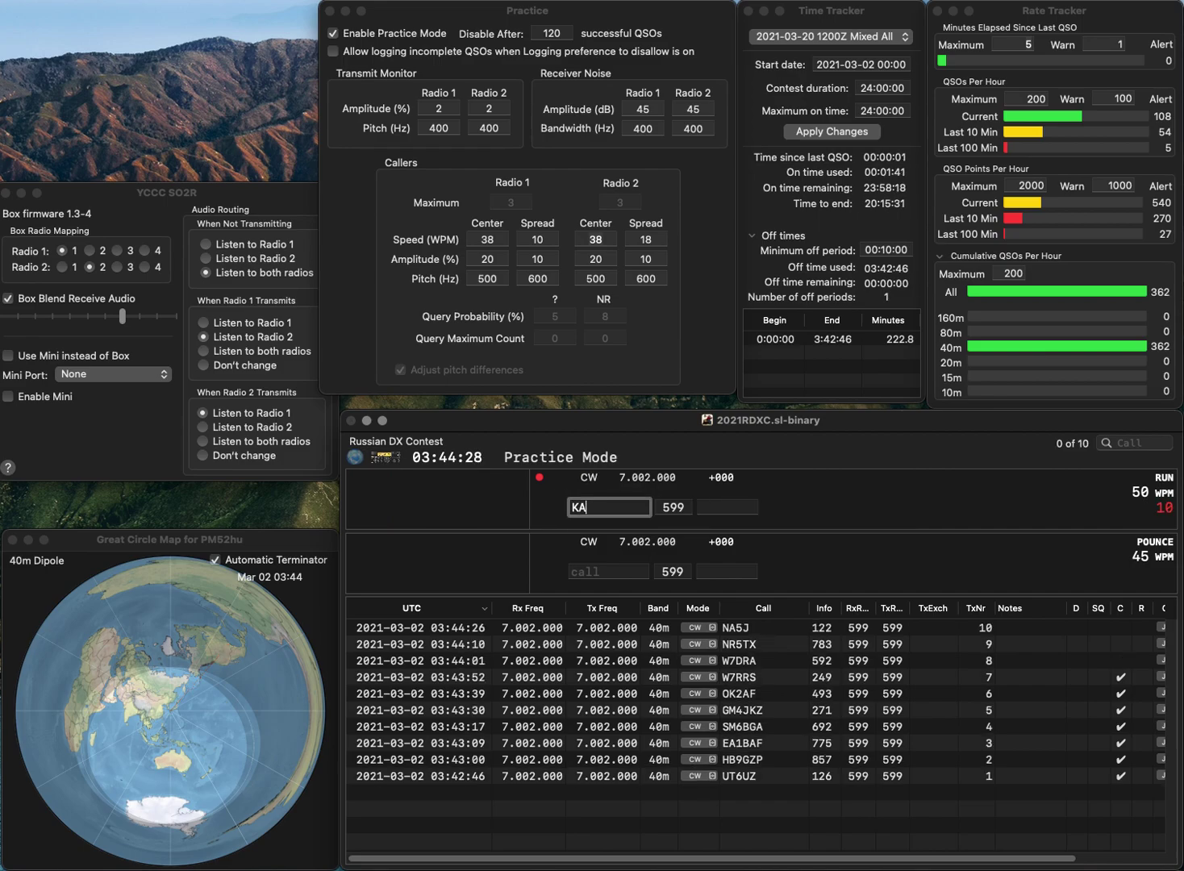
{"action": "type", "text": "8JZR"}
{"action": "key", "text": "space"}
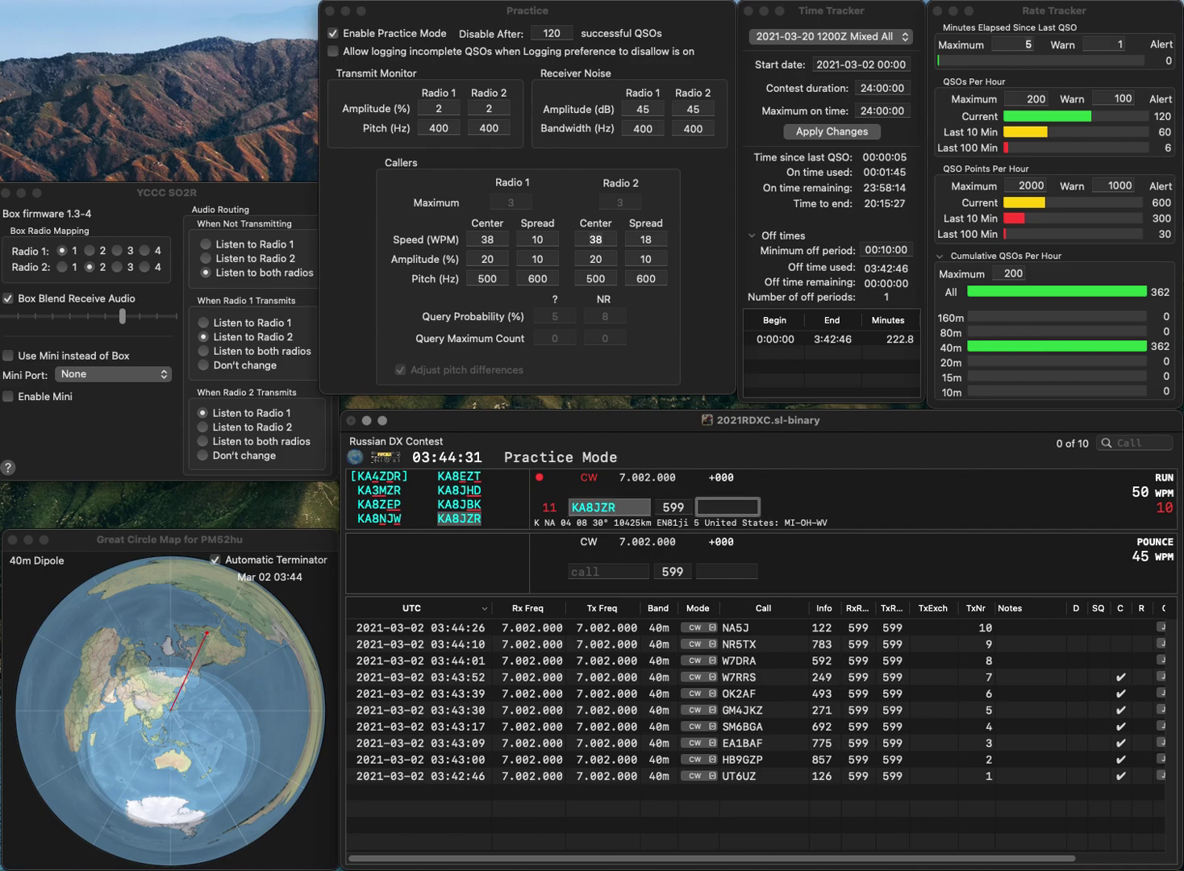
{"action": "type", "text": "800"}
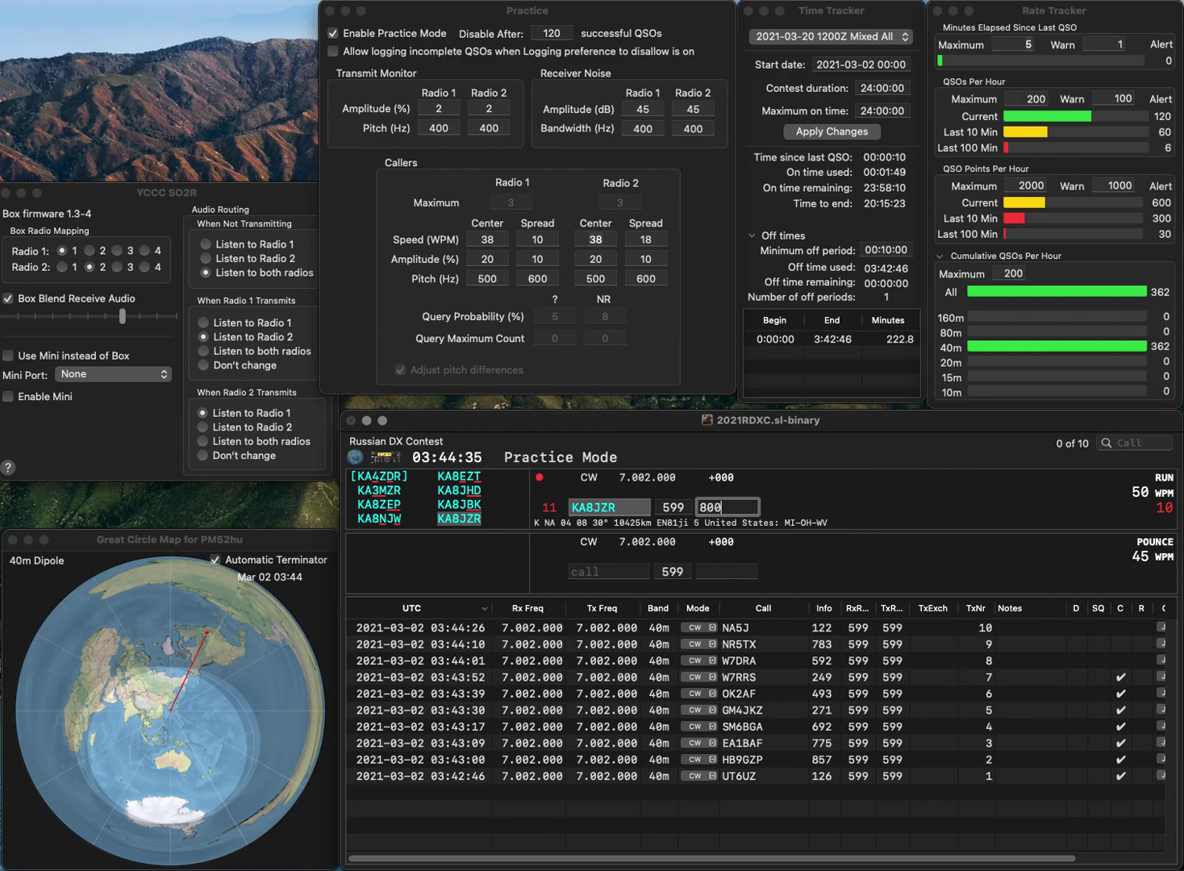
{"action": "key", "text": "Return"}
{"action": "type", "text": "SP"}
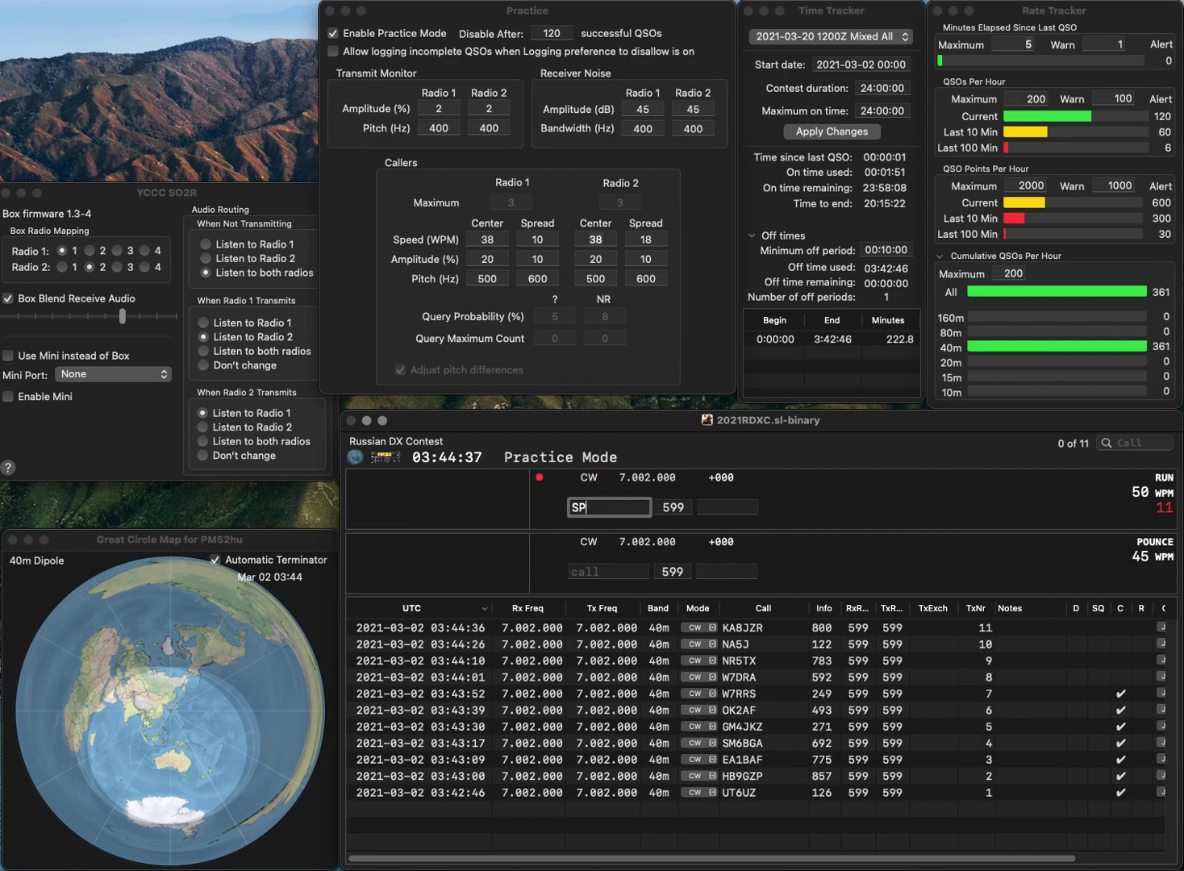
{"action": "type", "text": "3IQ"}
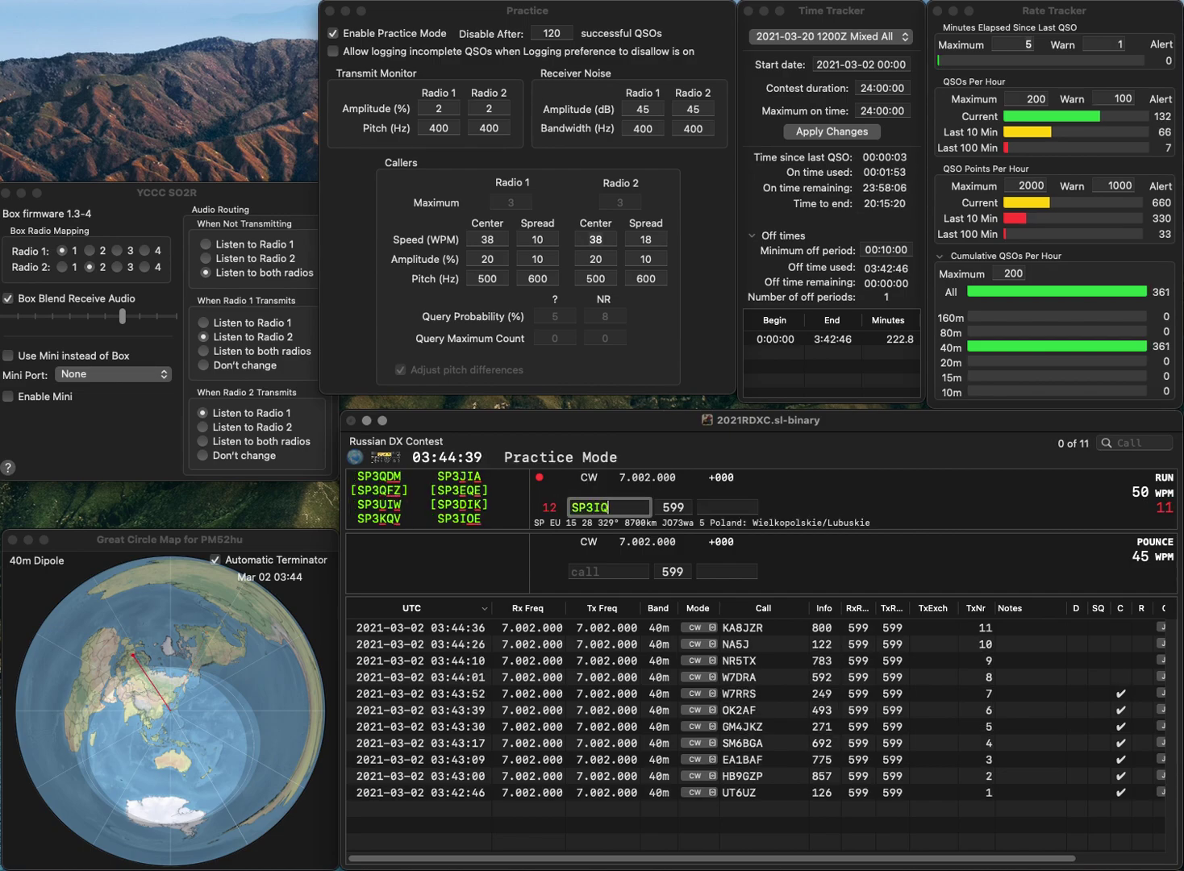
{"action": "key", "text": "BackSpace"}
{"action": "type", "text": "OE"}
{"action": "key", "text": "space"}
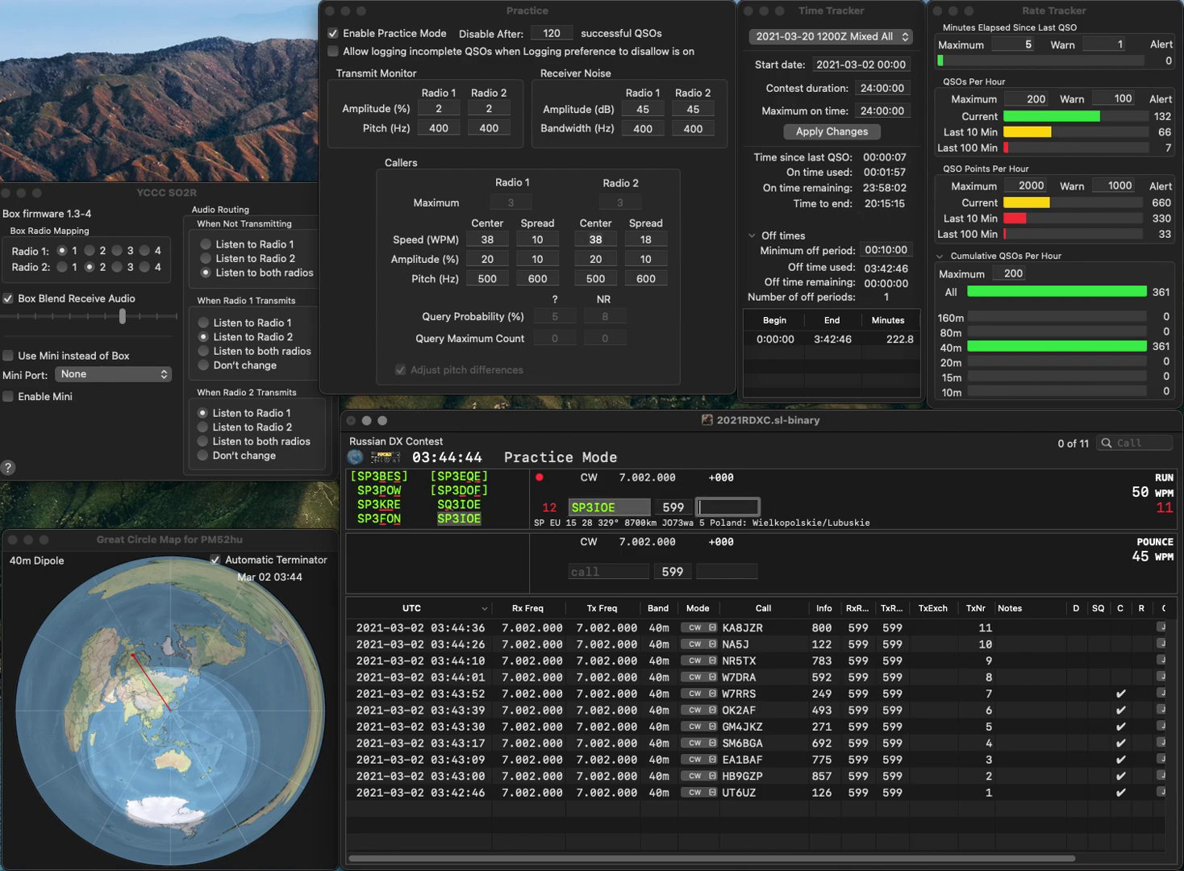
{"action": "type", "text": "784"}
{"action": "key", "text": "Return"}
{"action": "type", "text": "RV3PN"}
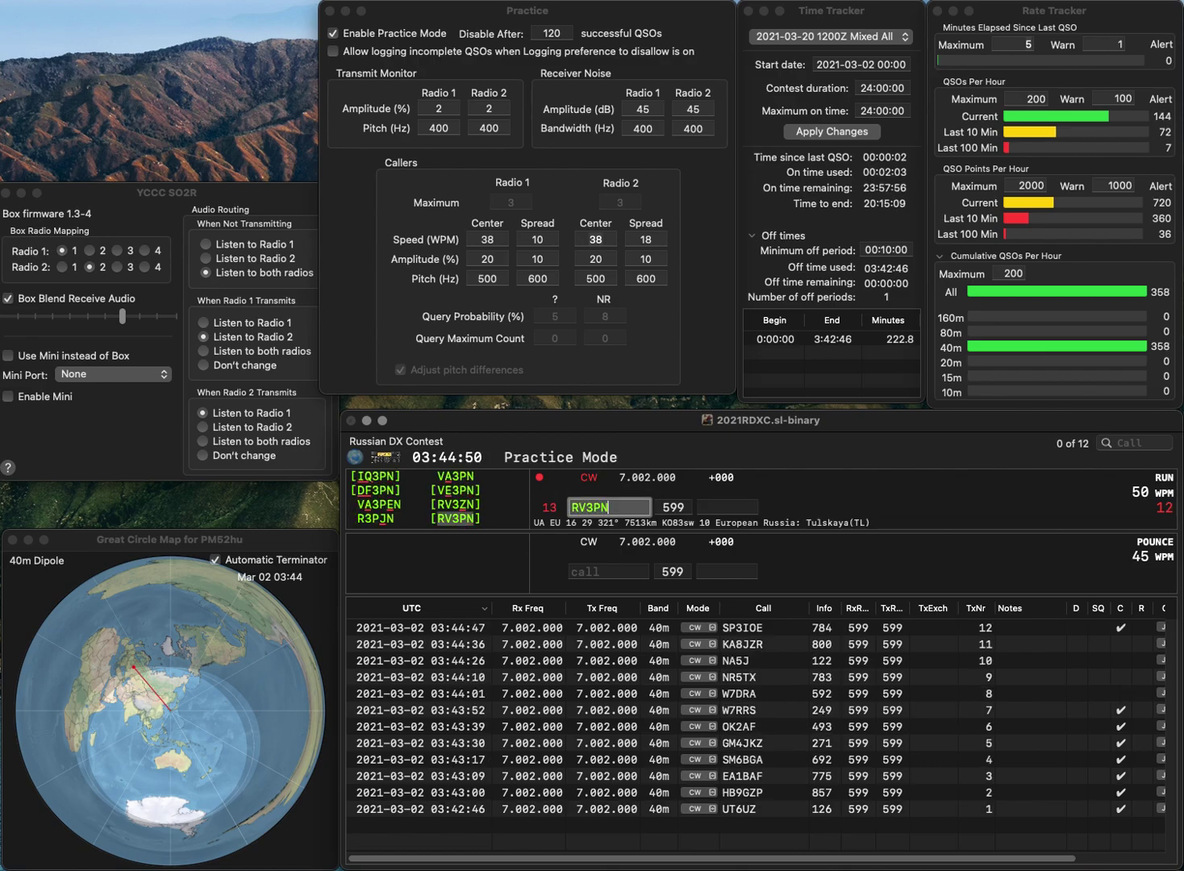
{"action": "key", "text": "Return"}
{"action": "type", "text": "TL"}
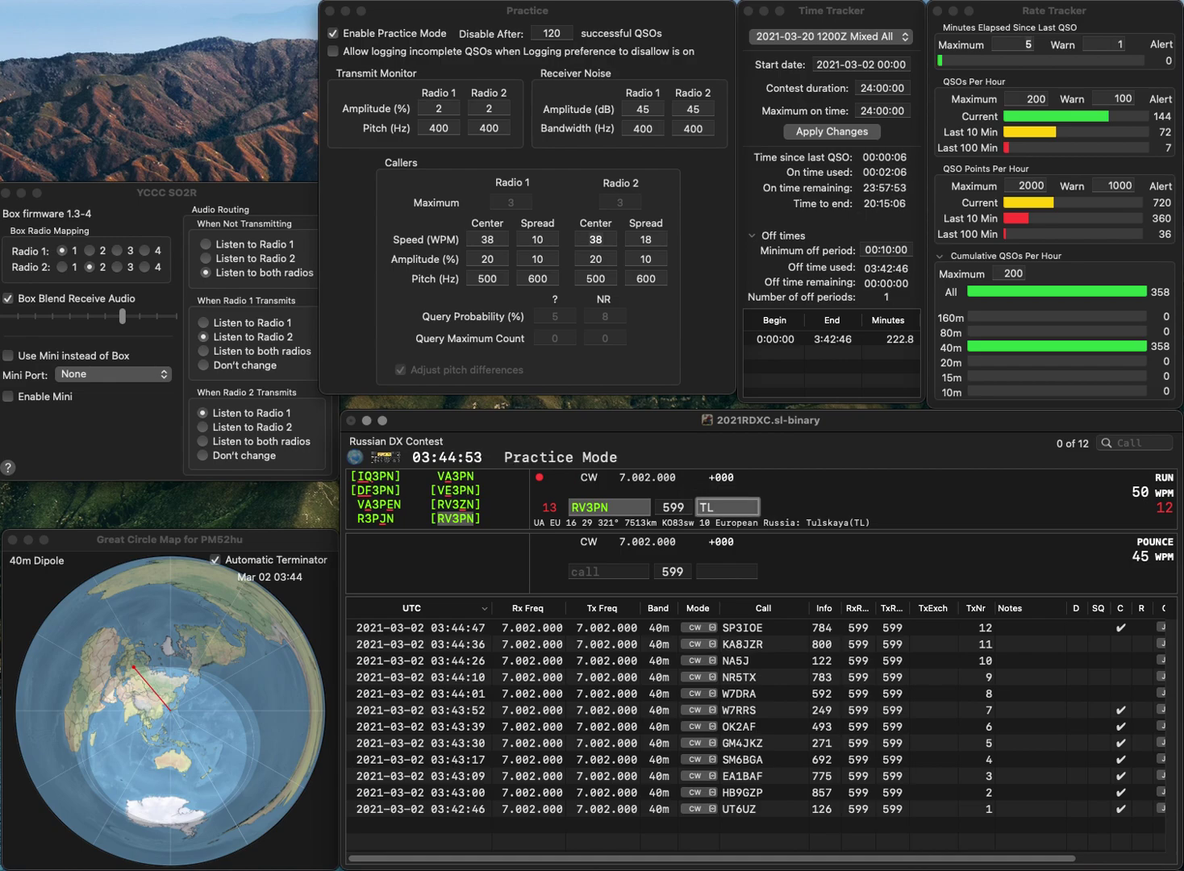
{"action": "key", "text": "Return"}
{"action": "type", "text": "NN4W"}
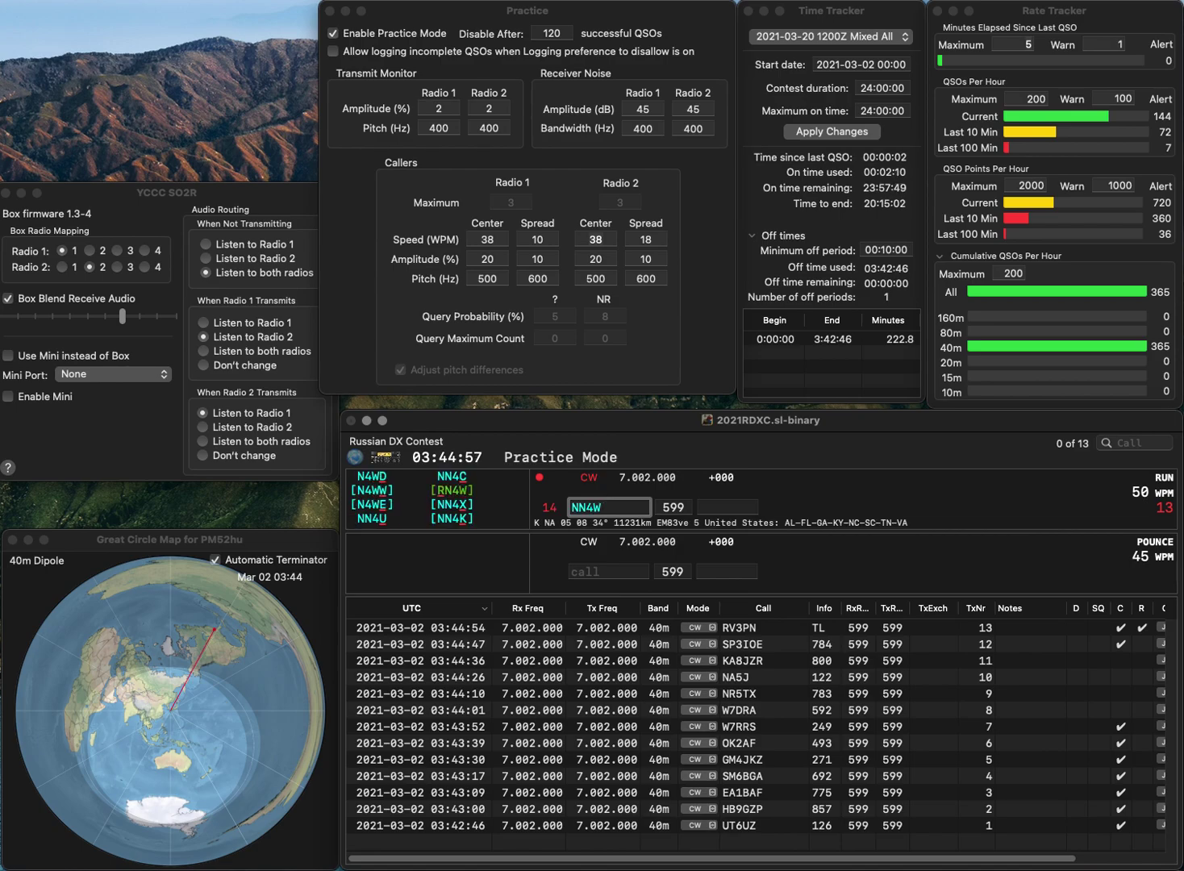
{"action": "key", "text": "Left"}
{"action": "key", "text": "BackSpace"}
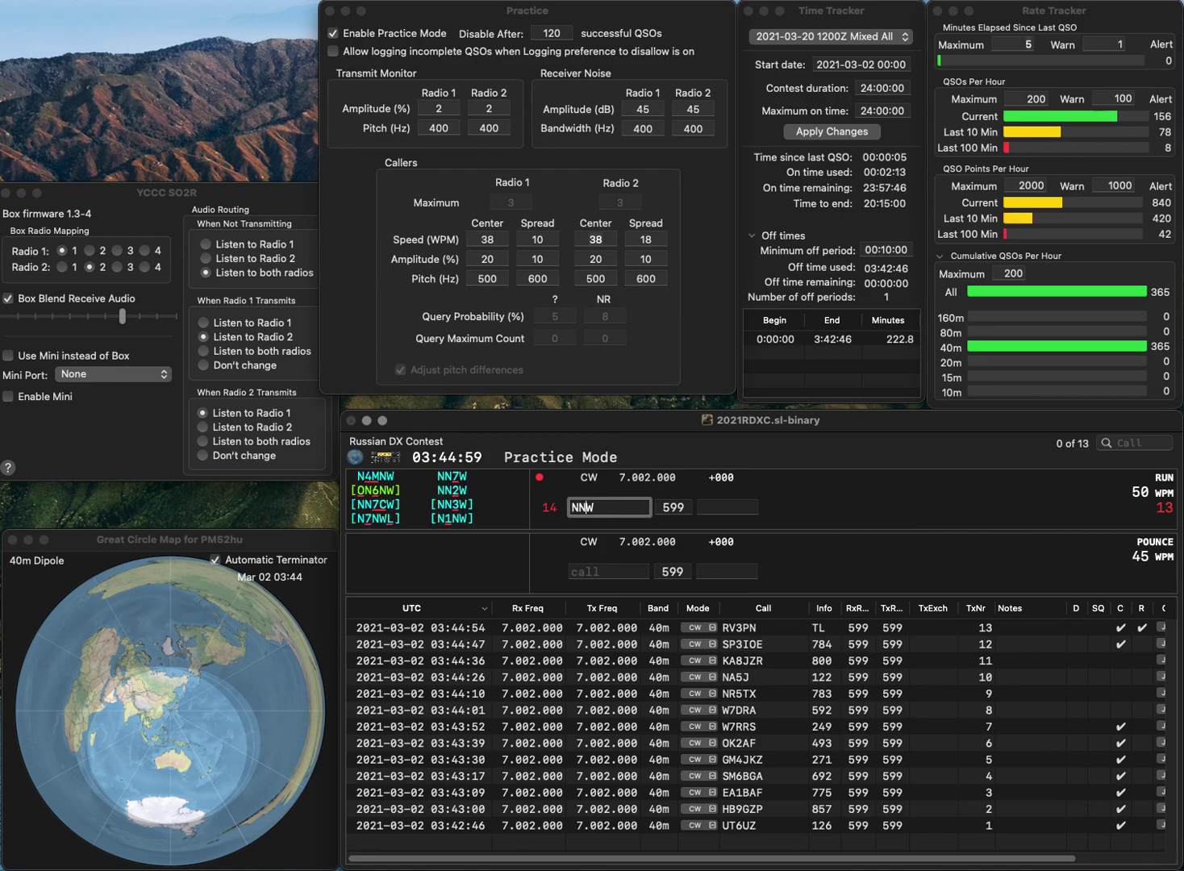
{"action": "type", "text": "3"}
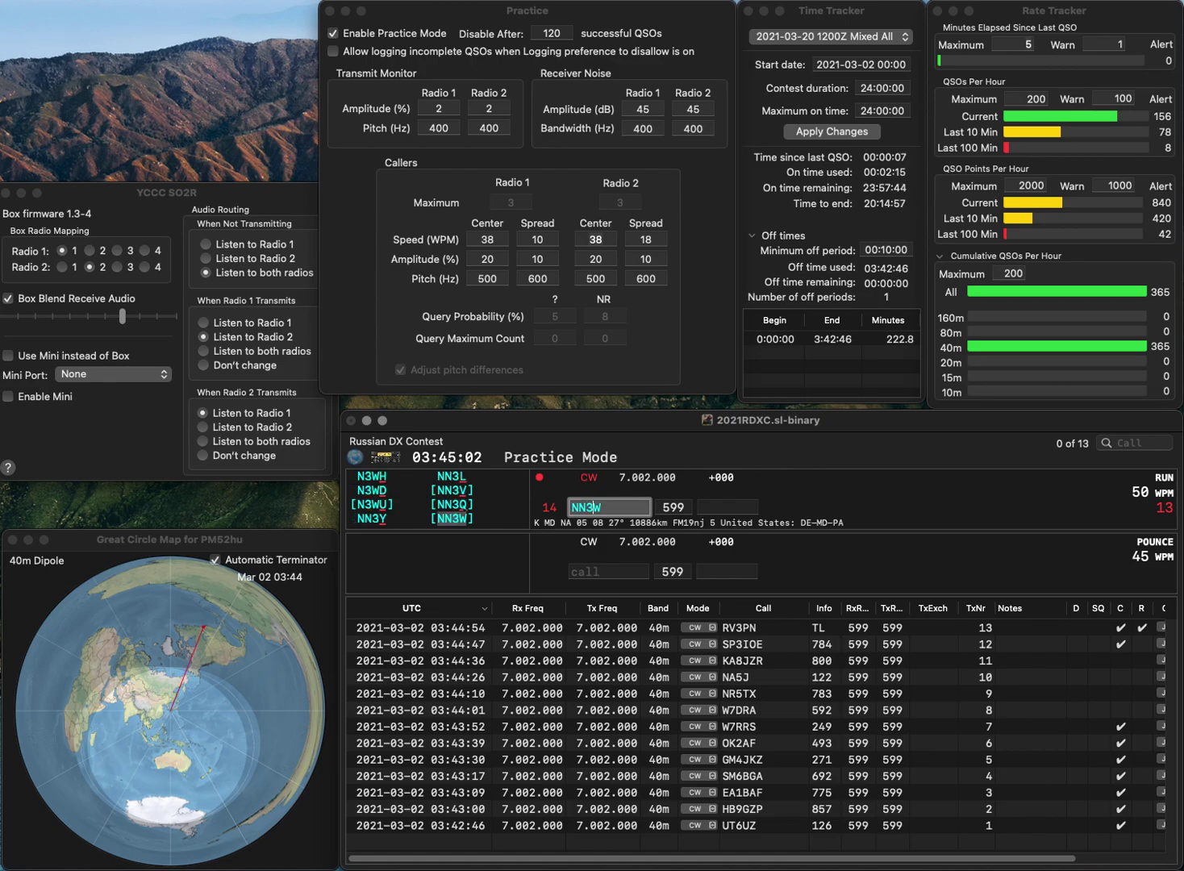
{"action": "key", "text": "space"}
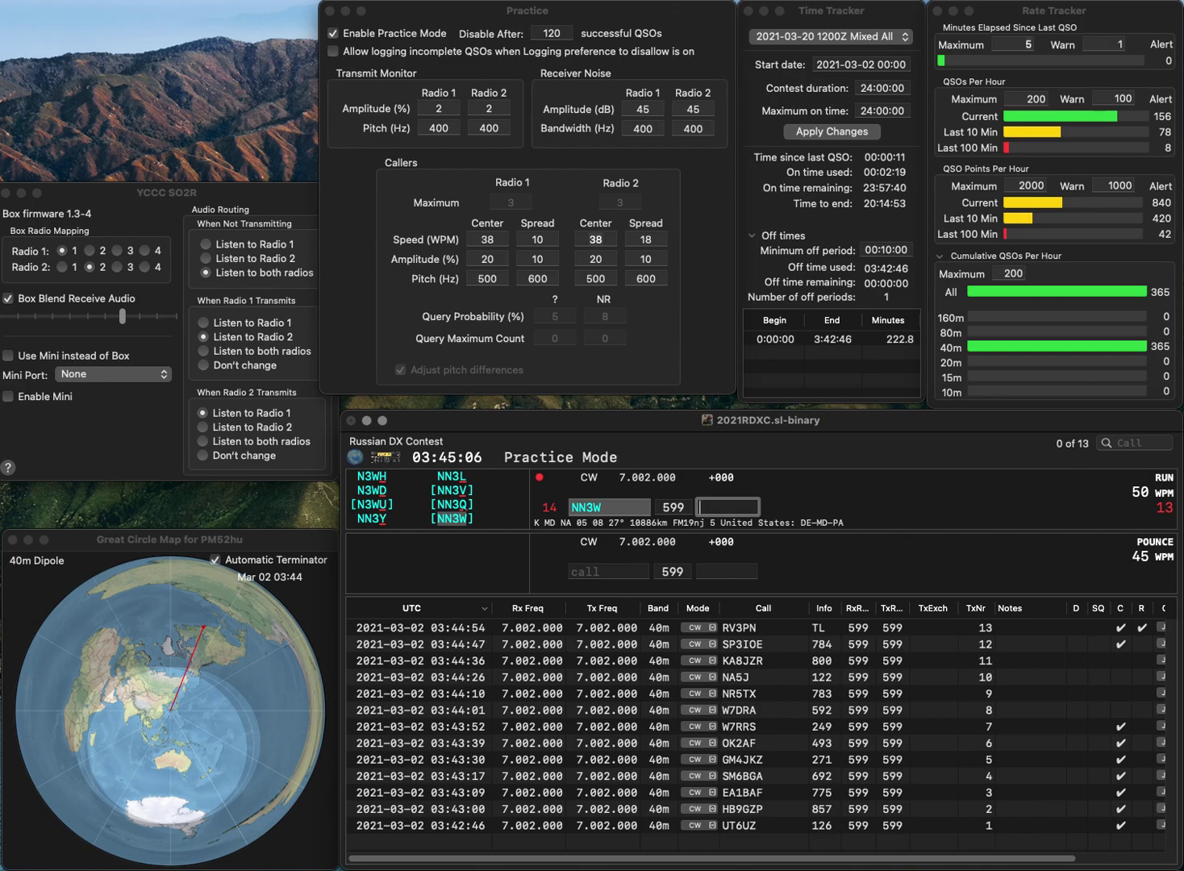
{"action": "type", "text": "3"}
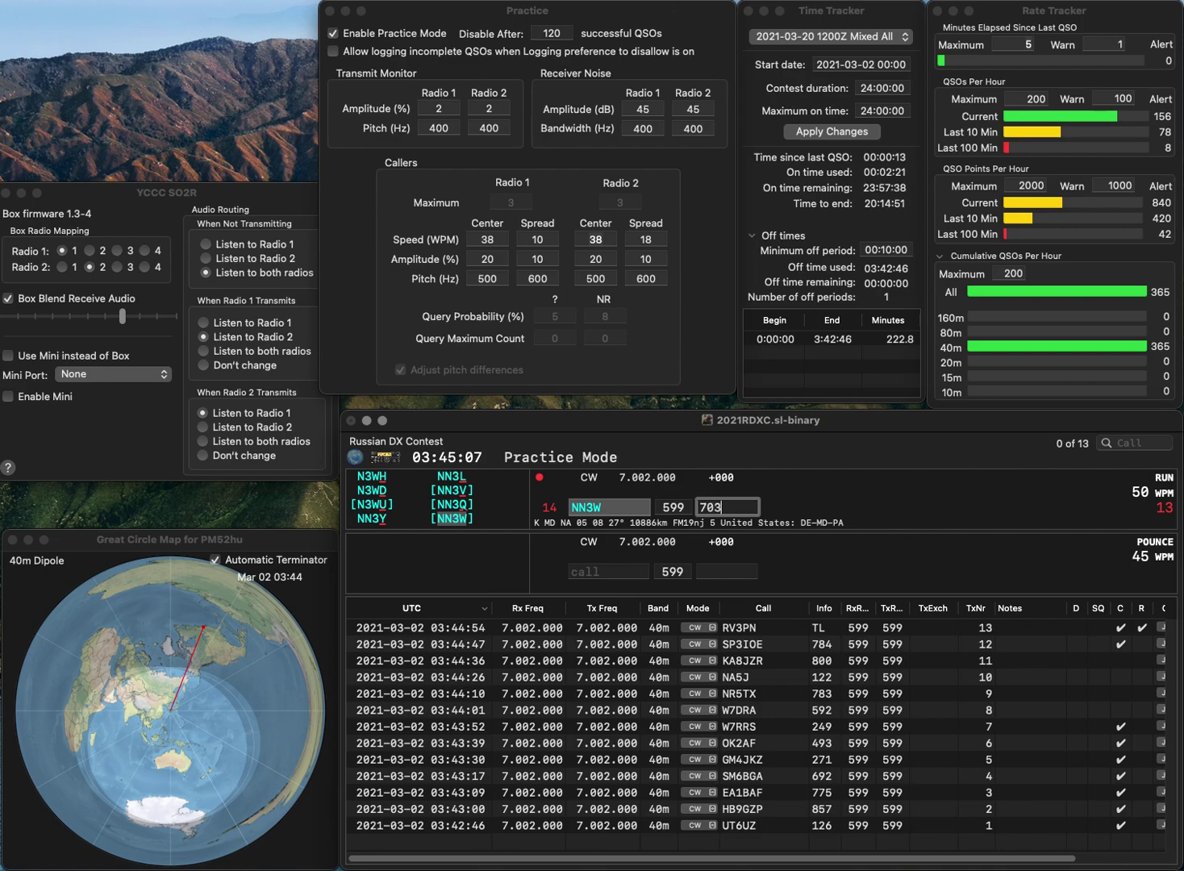
{"action": "key", "text": "Return"}
{"action": "type", "text": "UB"}
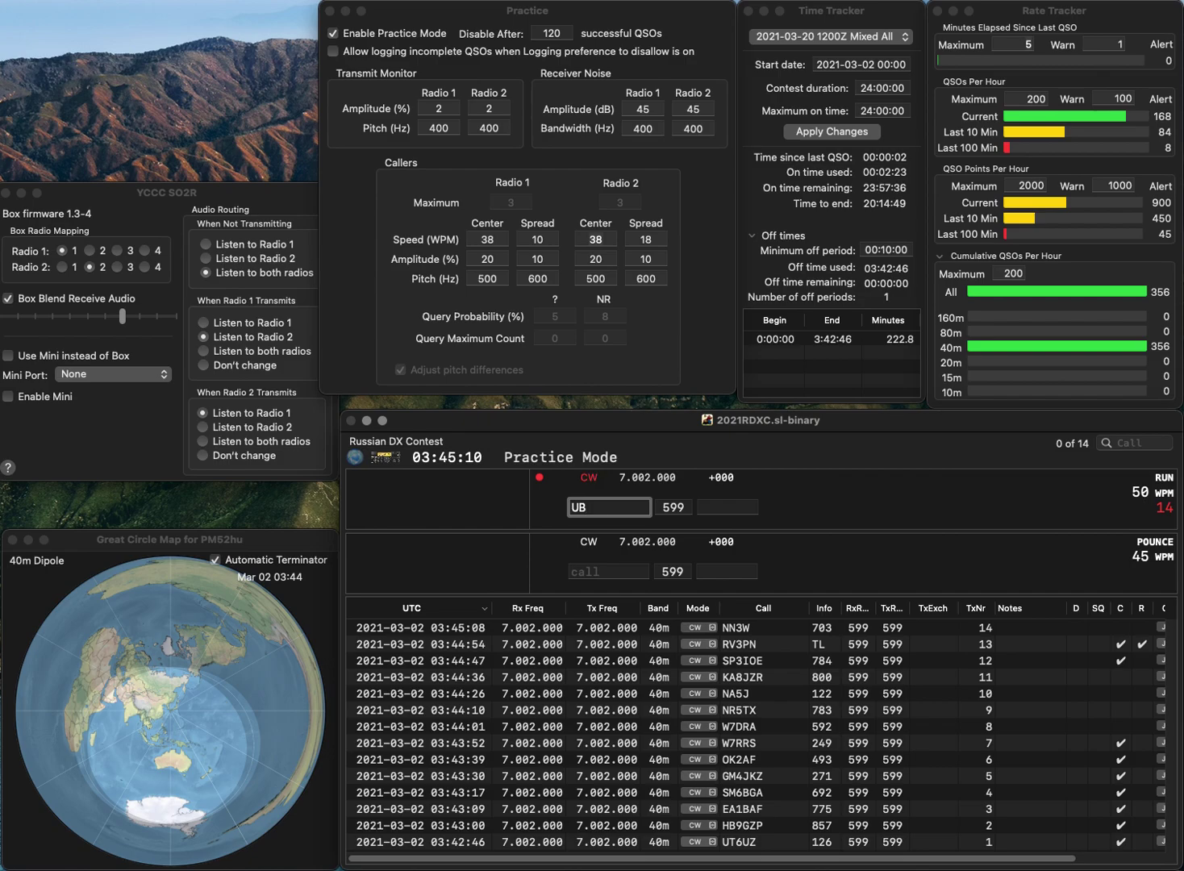
{"action": "key", "text": "BackSpace"}
{"action": "type", "text": "63PDW"}
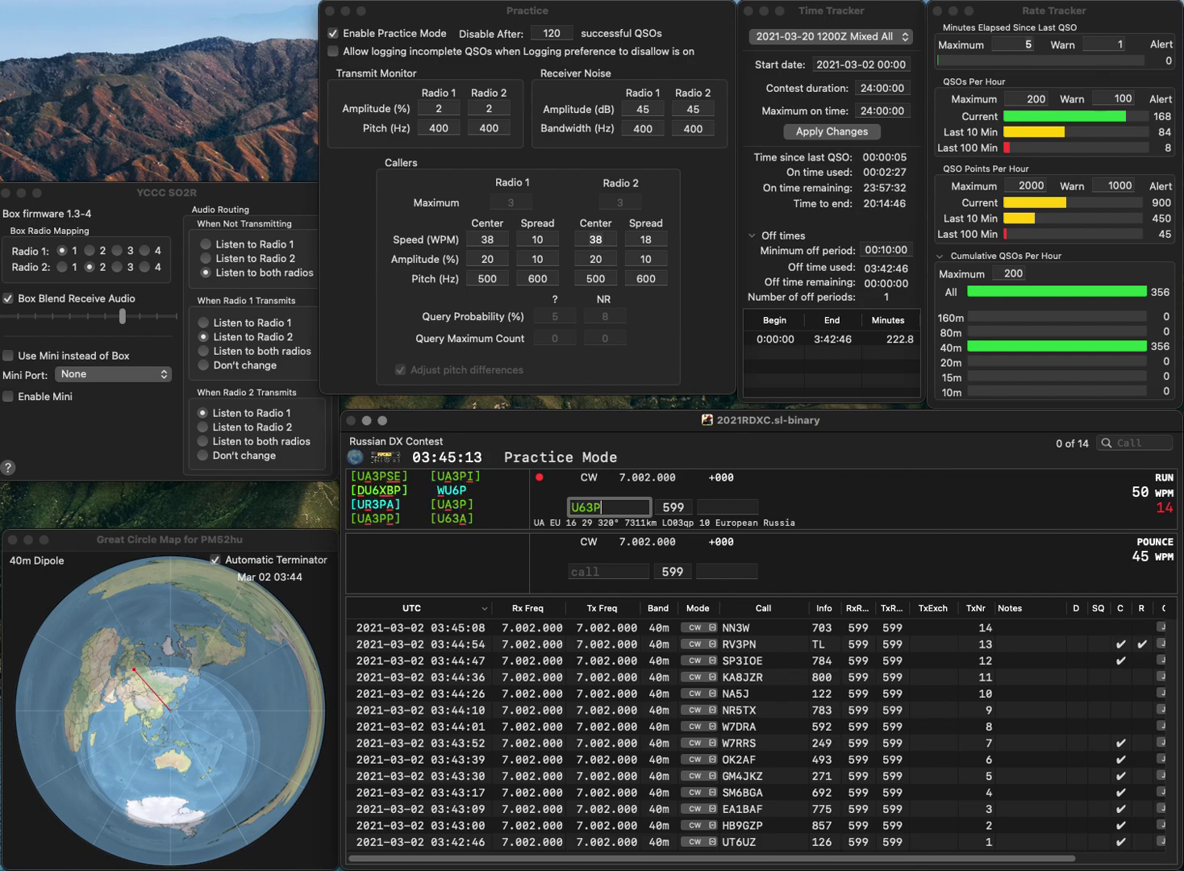
{"action": "key", "text": "Delete"}
{"action": "type", "text": "B3PDW"}
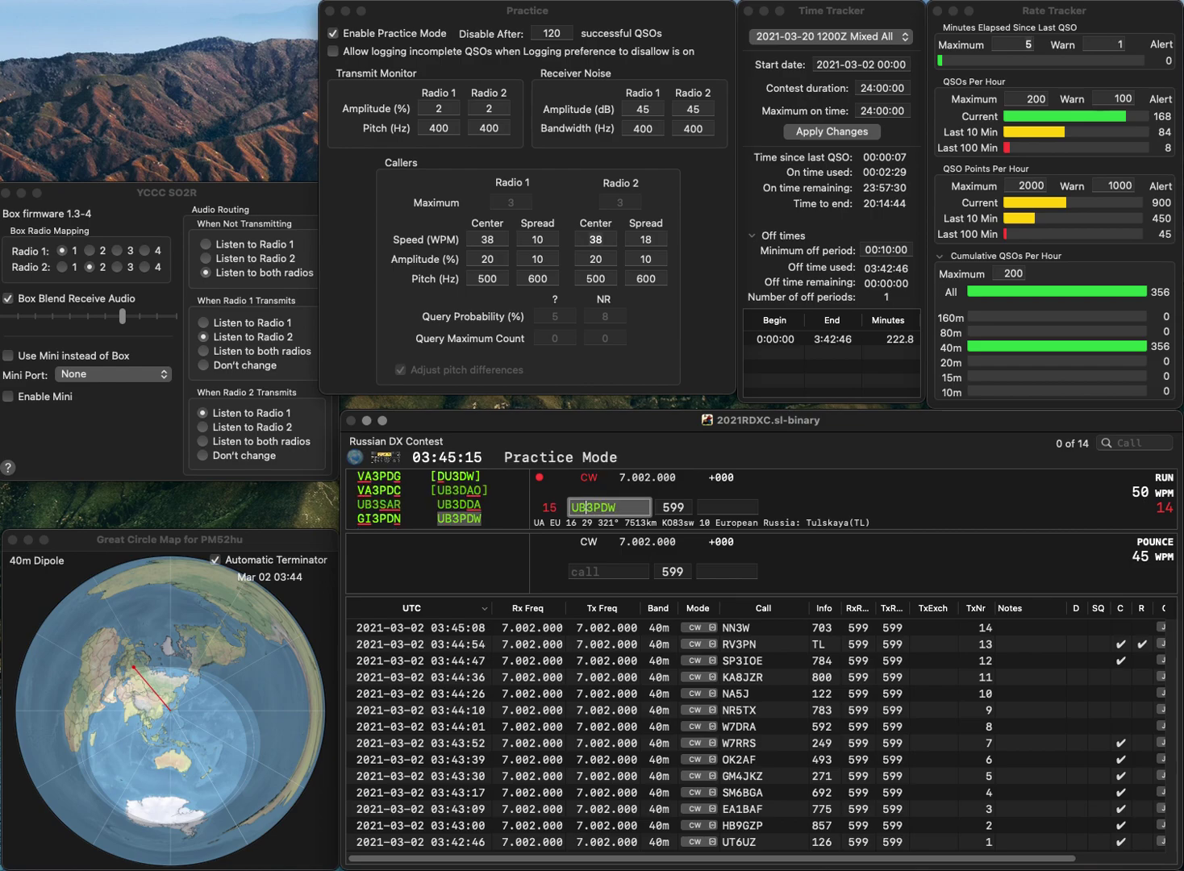
{"action": "key", "text": "space"}
{"action": "type", "text": "TL"}
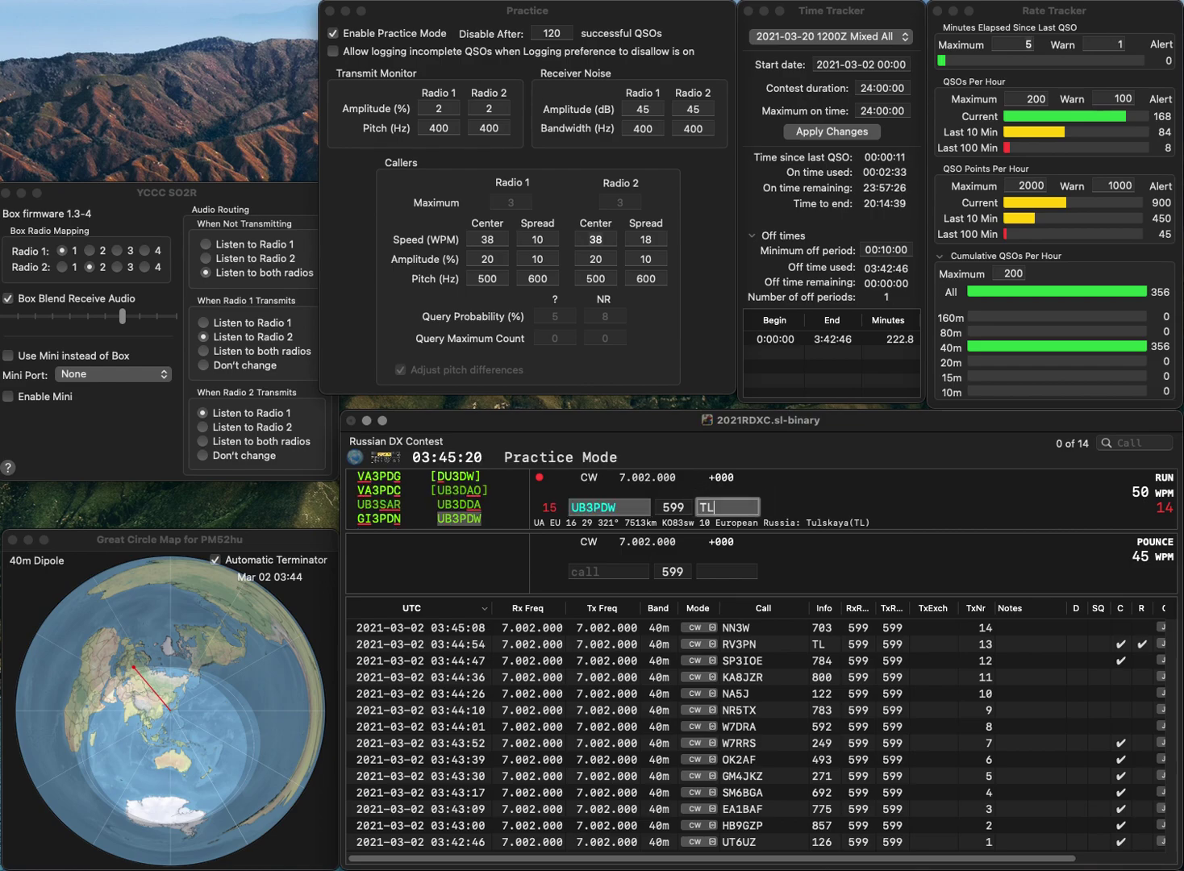
{"action": "key", "text": "Return"}
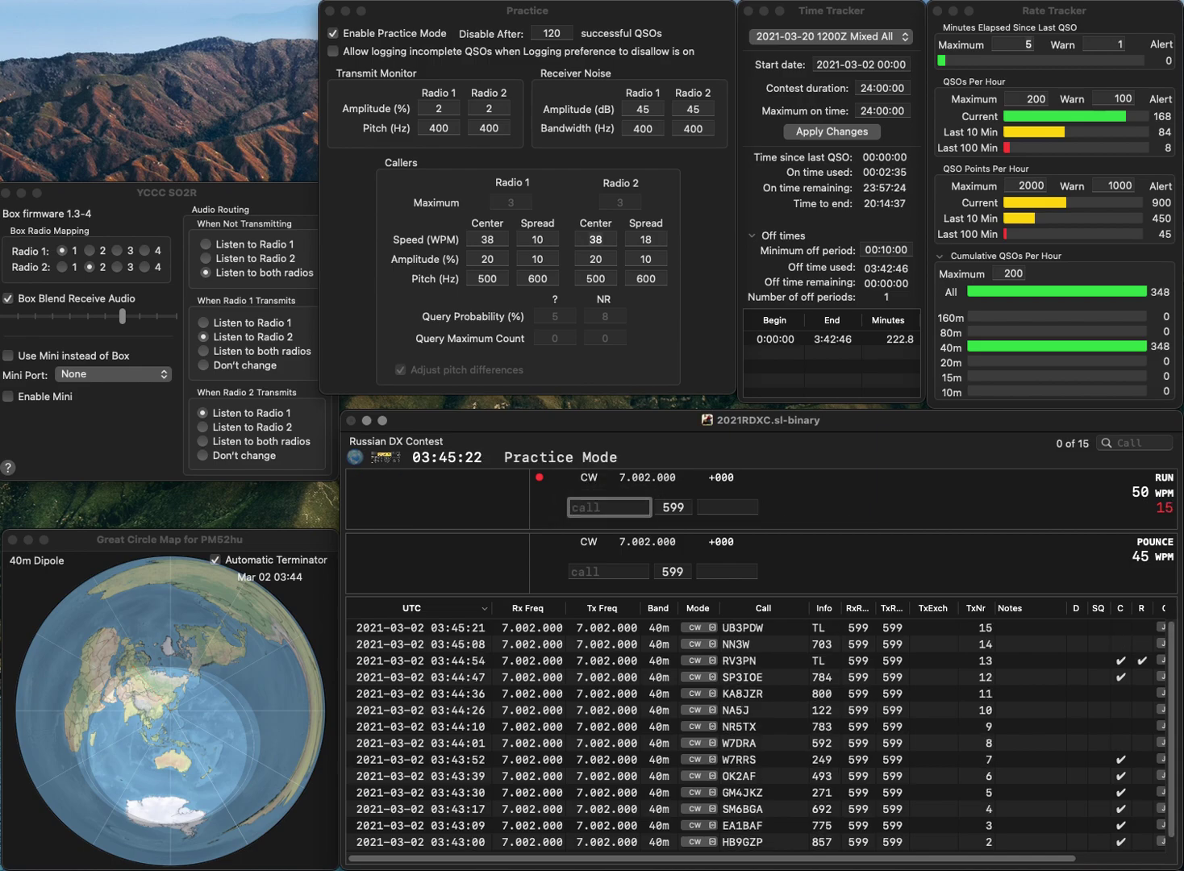
{"action": "type", "text": "JR2"}
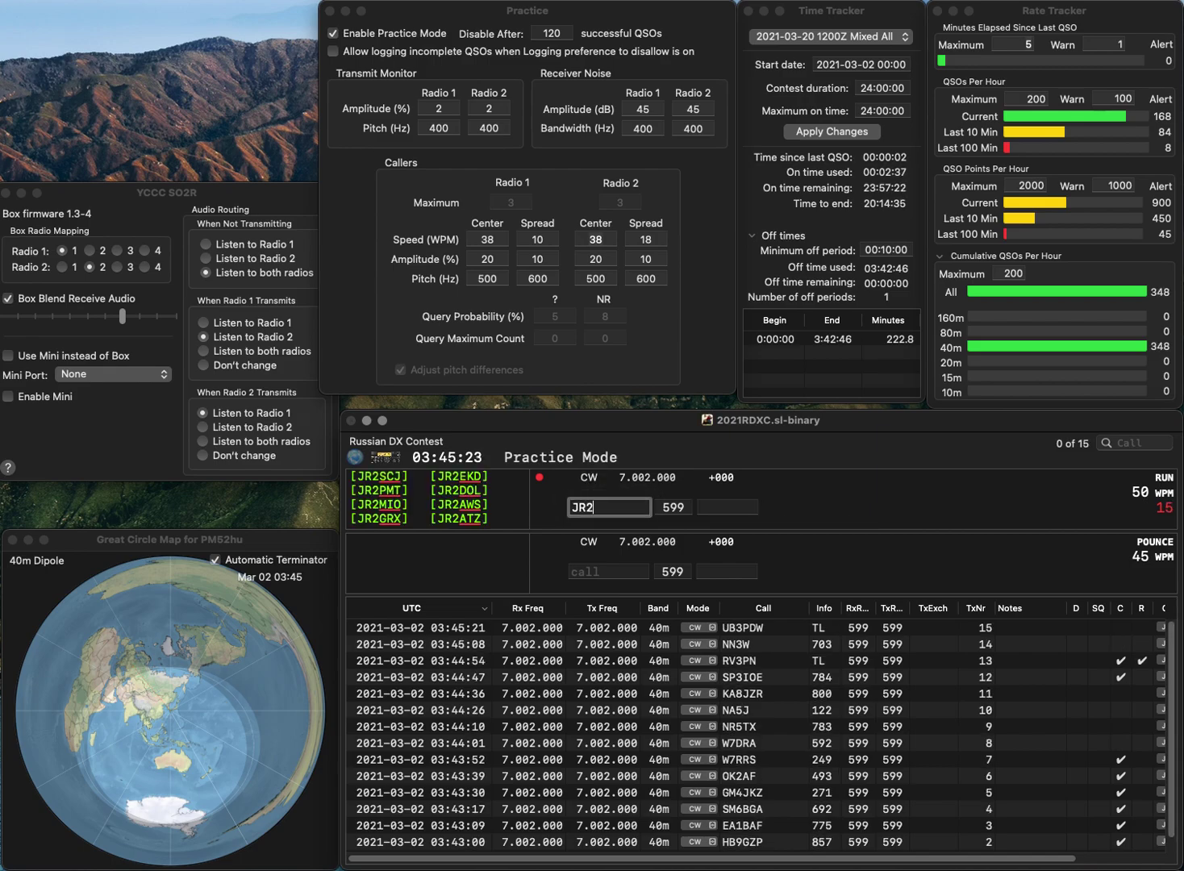
{"action": "type", "text": "ATZ"}
{"action": "key", "text": "space"}
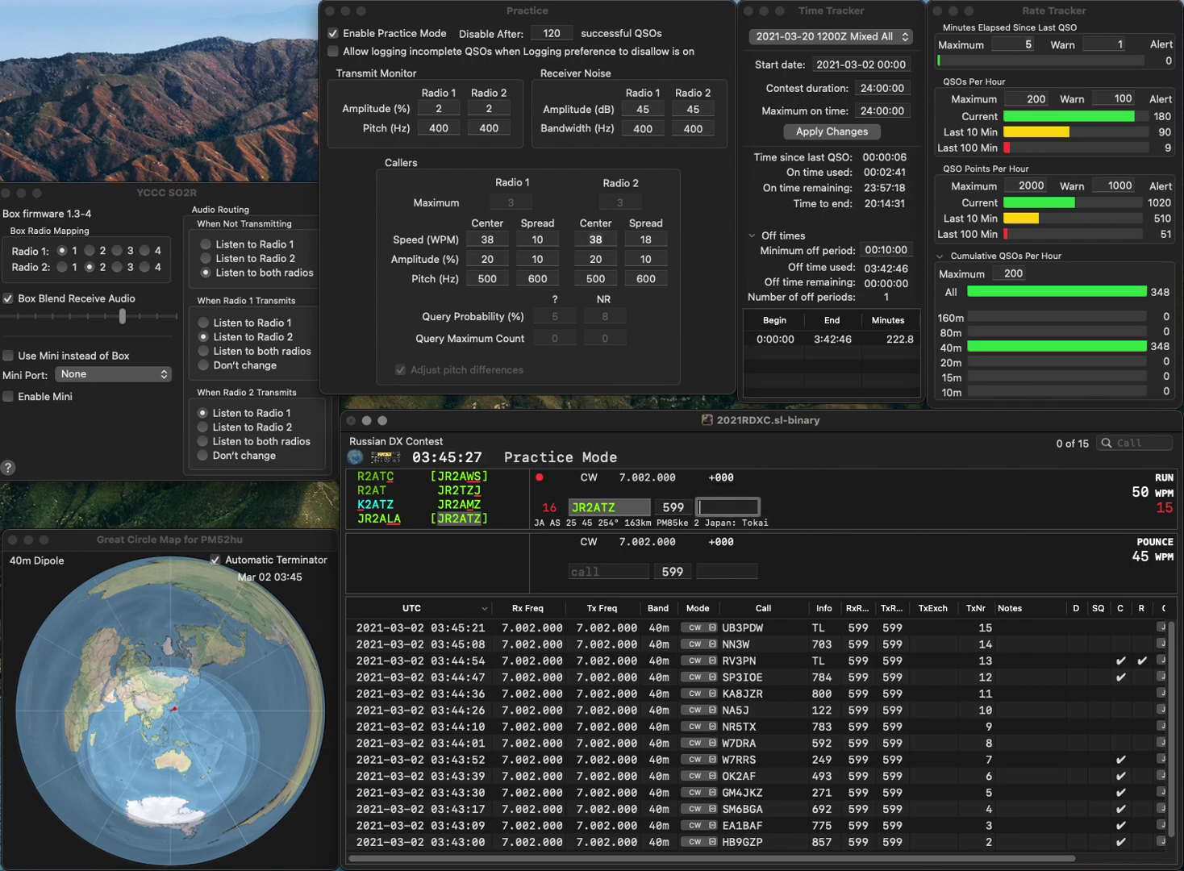
{"action": "type", "text": "337"}
{"action": "key", "text": "Return"}
{"action": "type", "text": "M0DMA"}
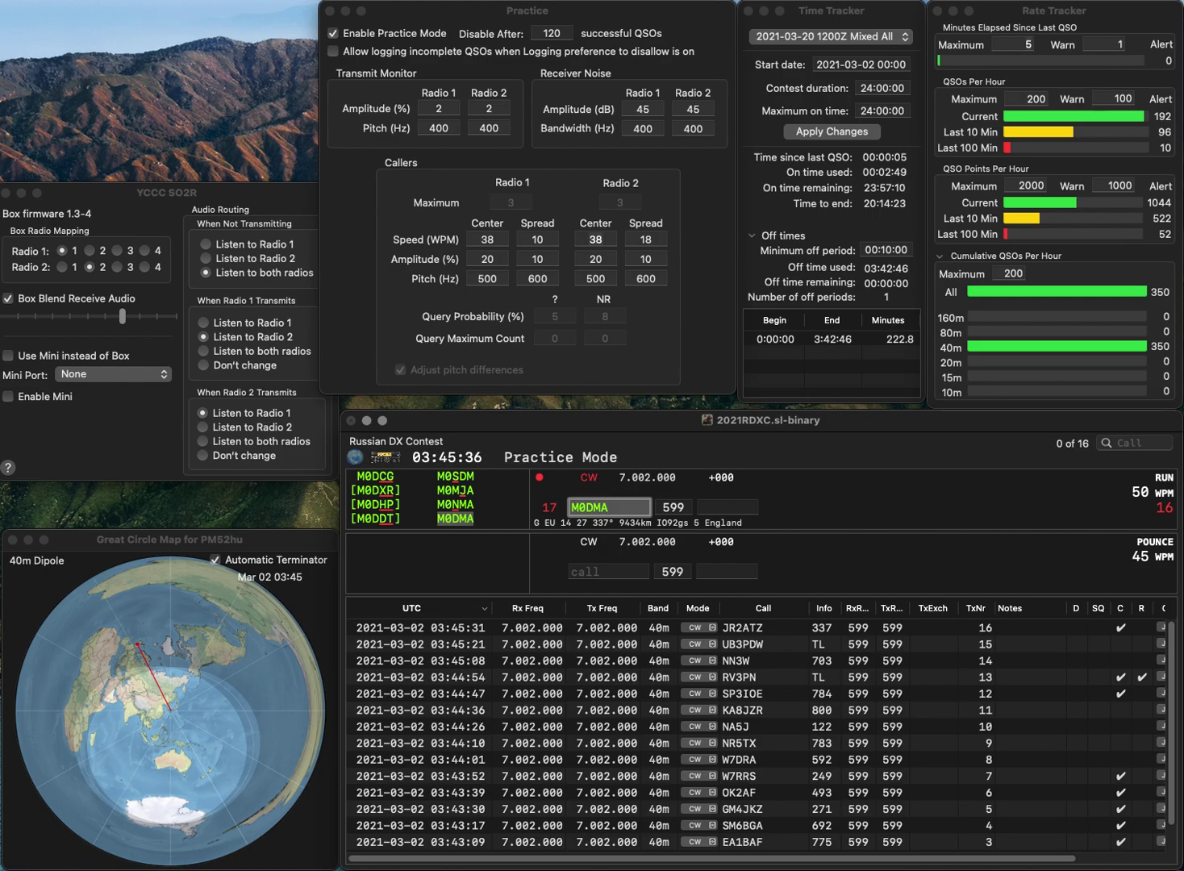
{"action": "key", "text": "space"}
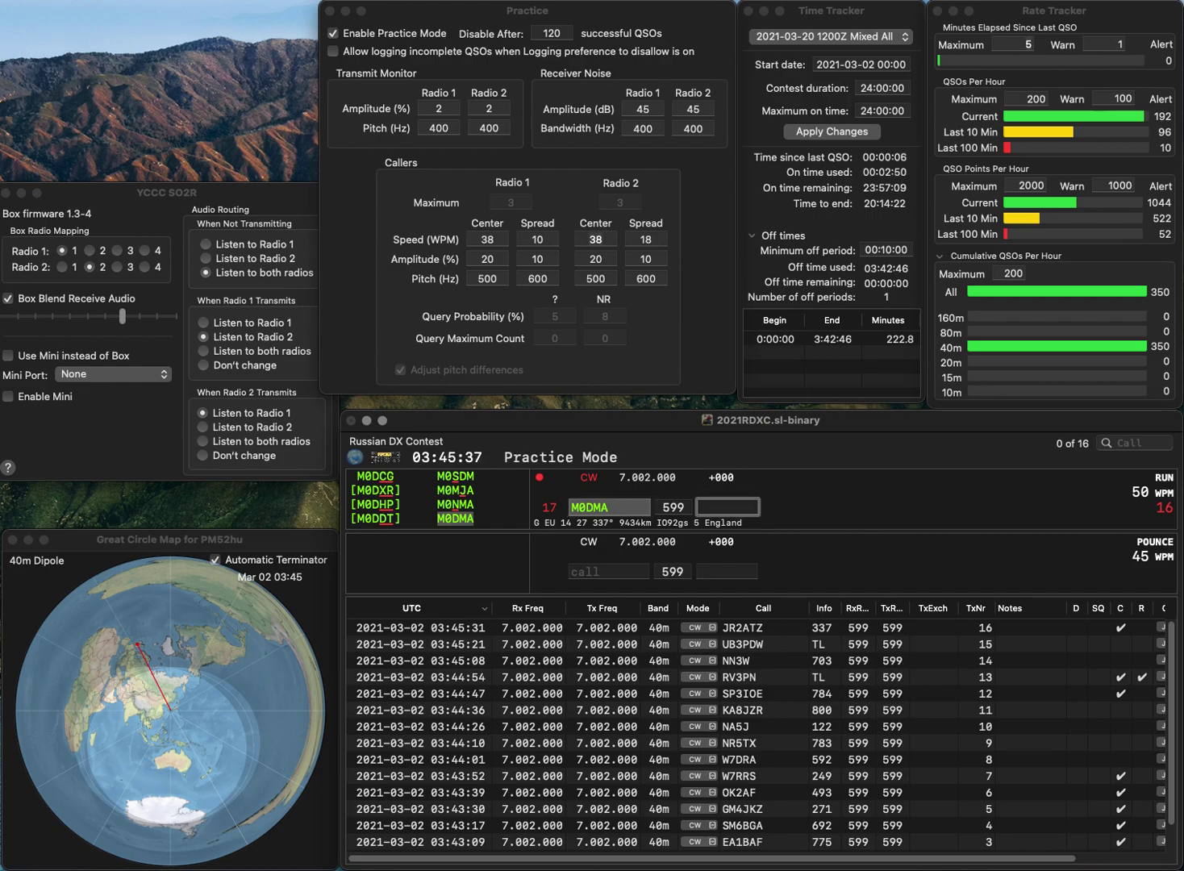
{"action": "type", "text": "116"}
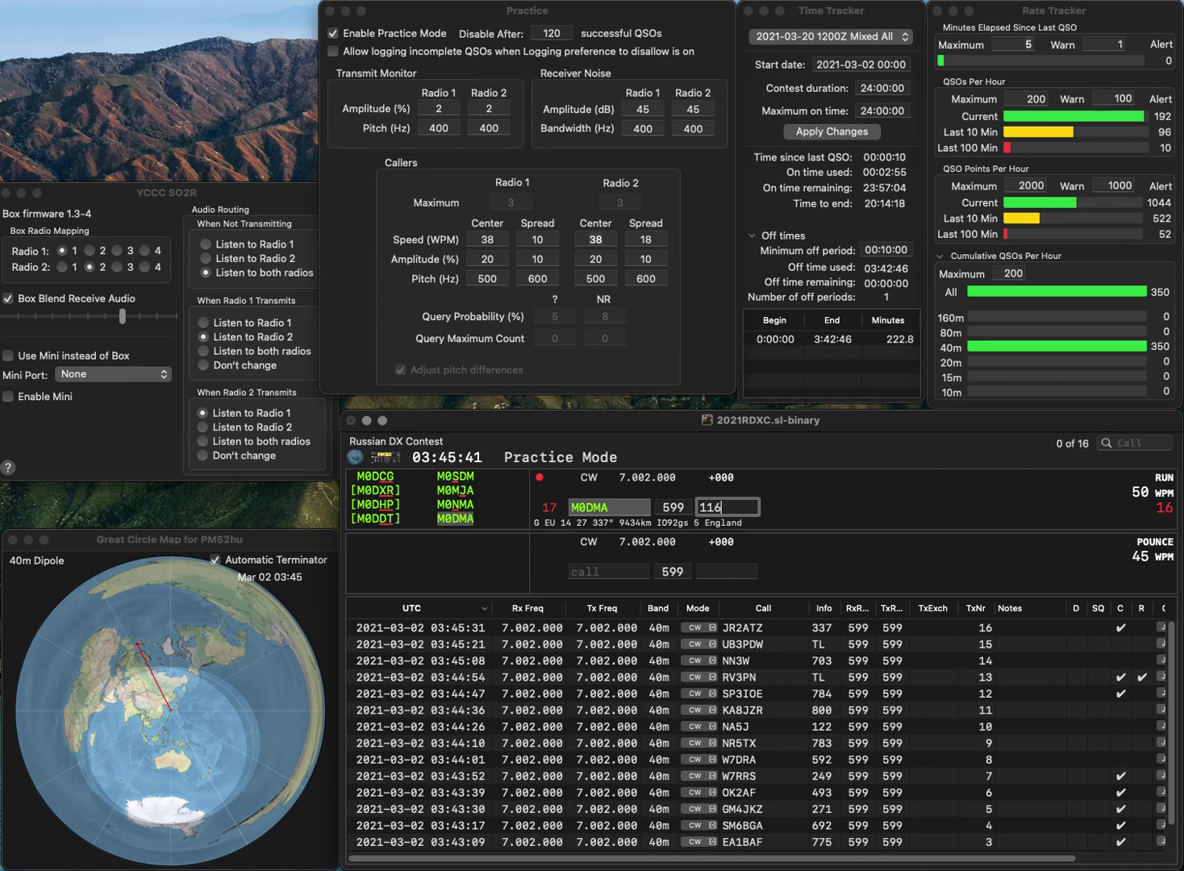
{"action": "key", "text": "Return"}
{"action": "type", "text": "RU9SO"}
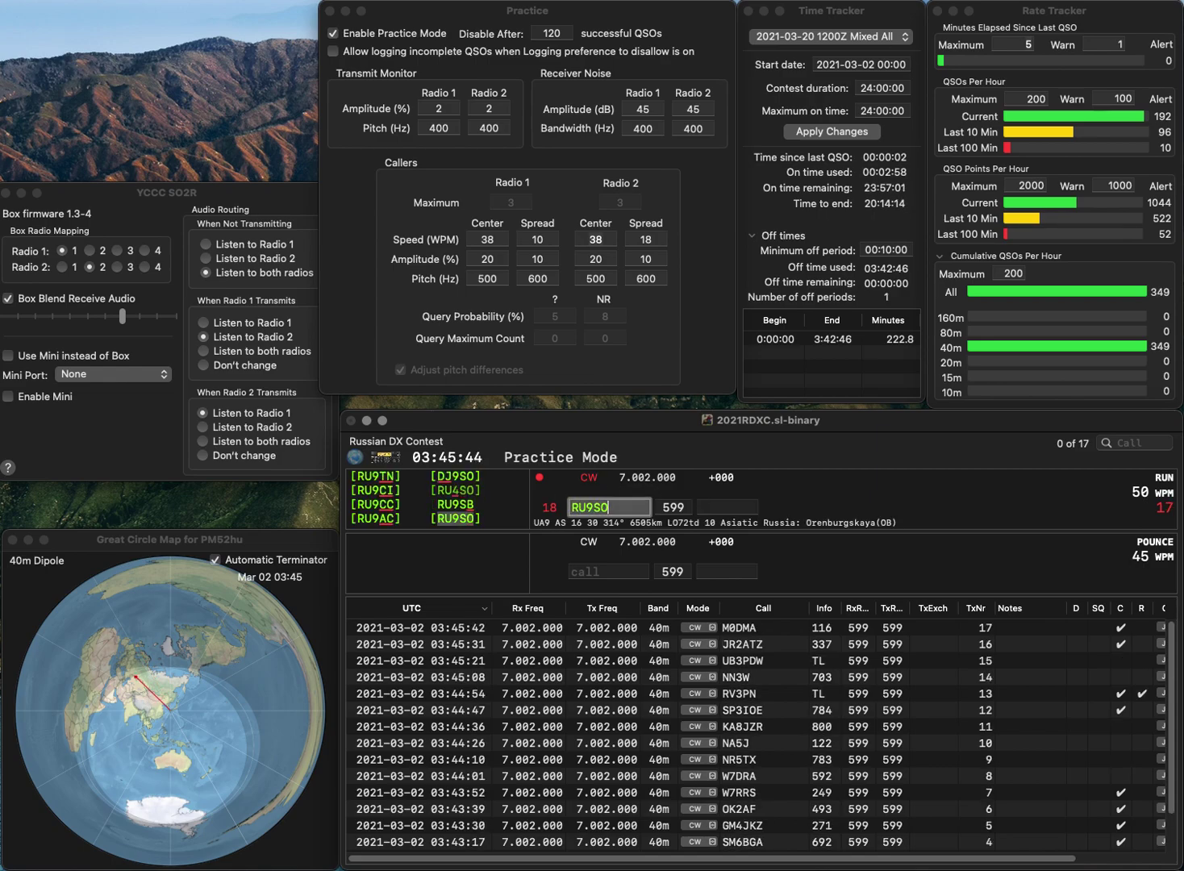
{"action": "key", "text": "space"}
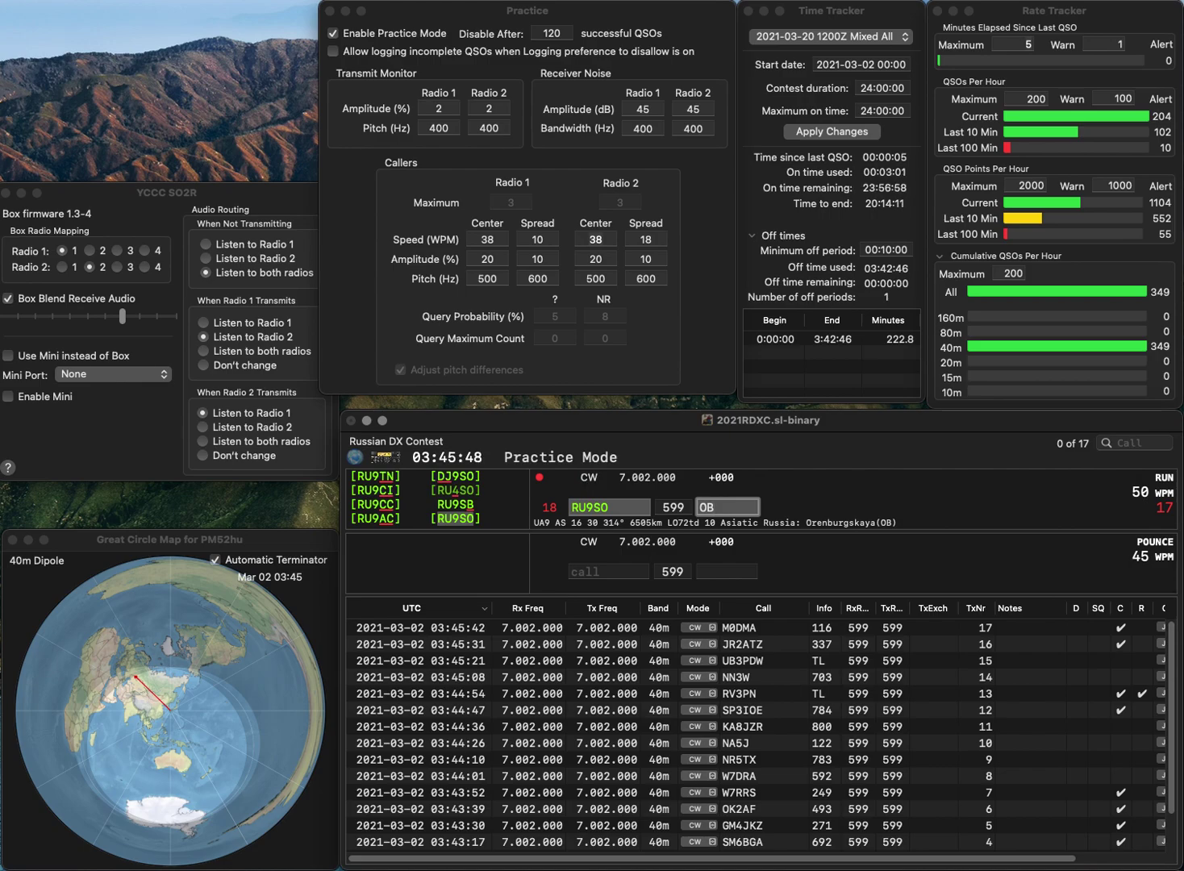
{"action": "key", "text": "Return"}
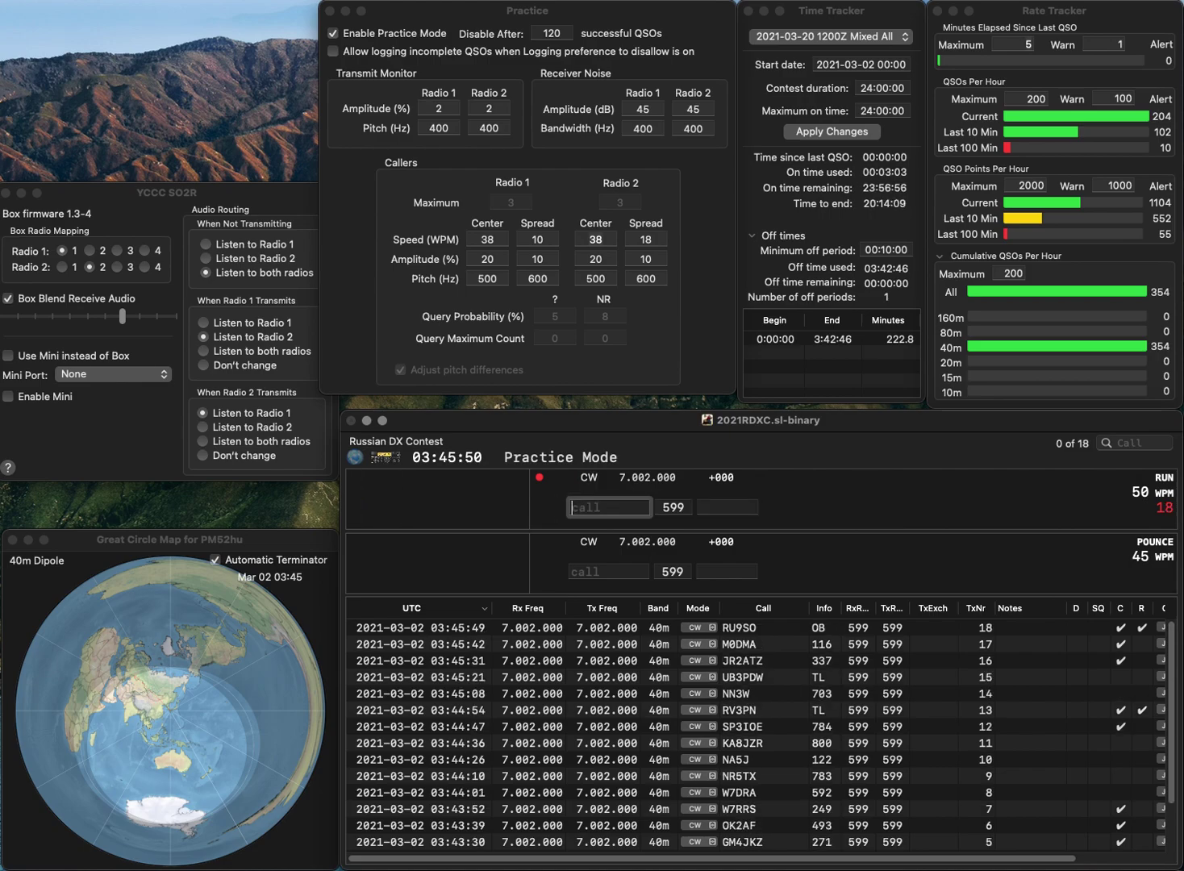
{"action": "type", "text": "KB4CAU"}
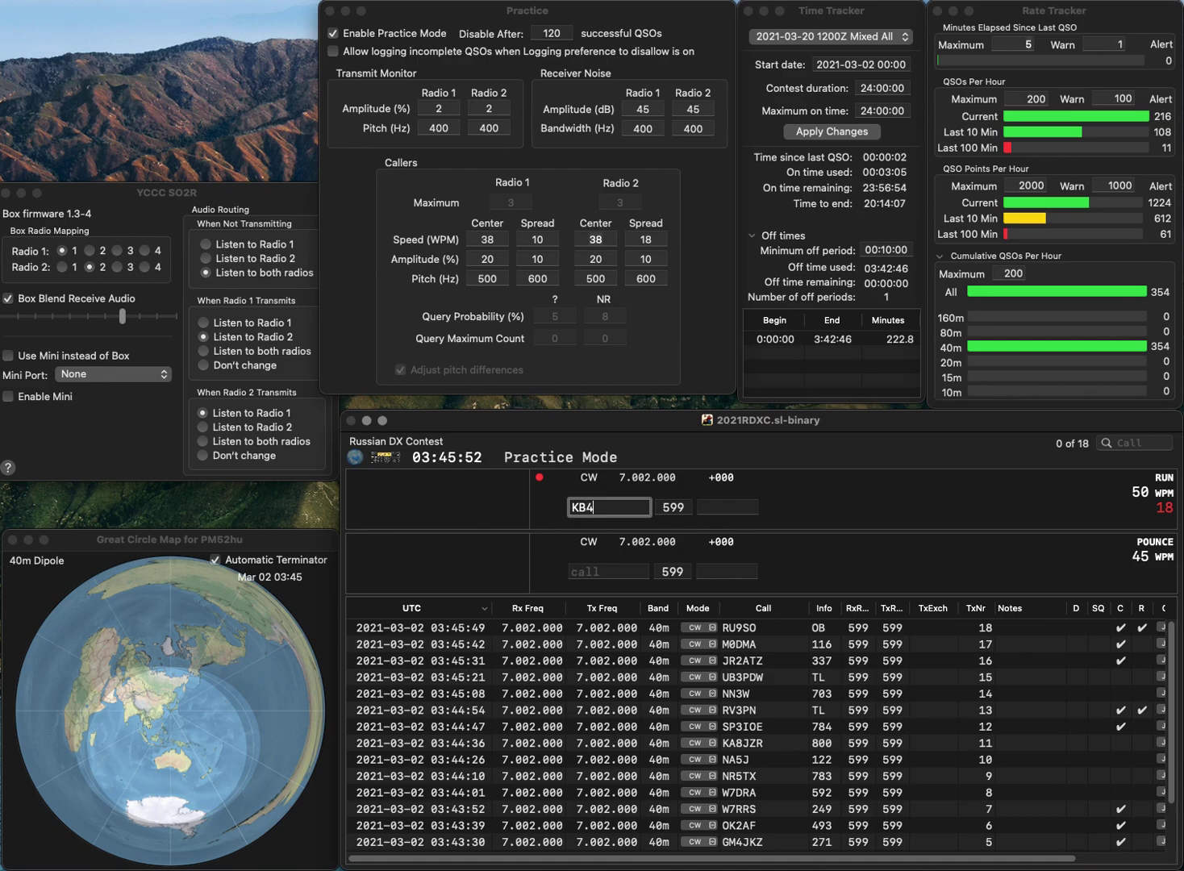
{"action": "key", "text": "Return"}
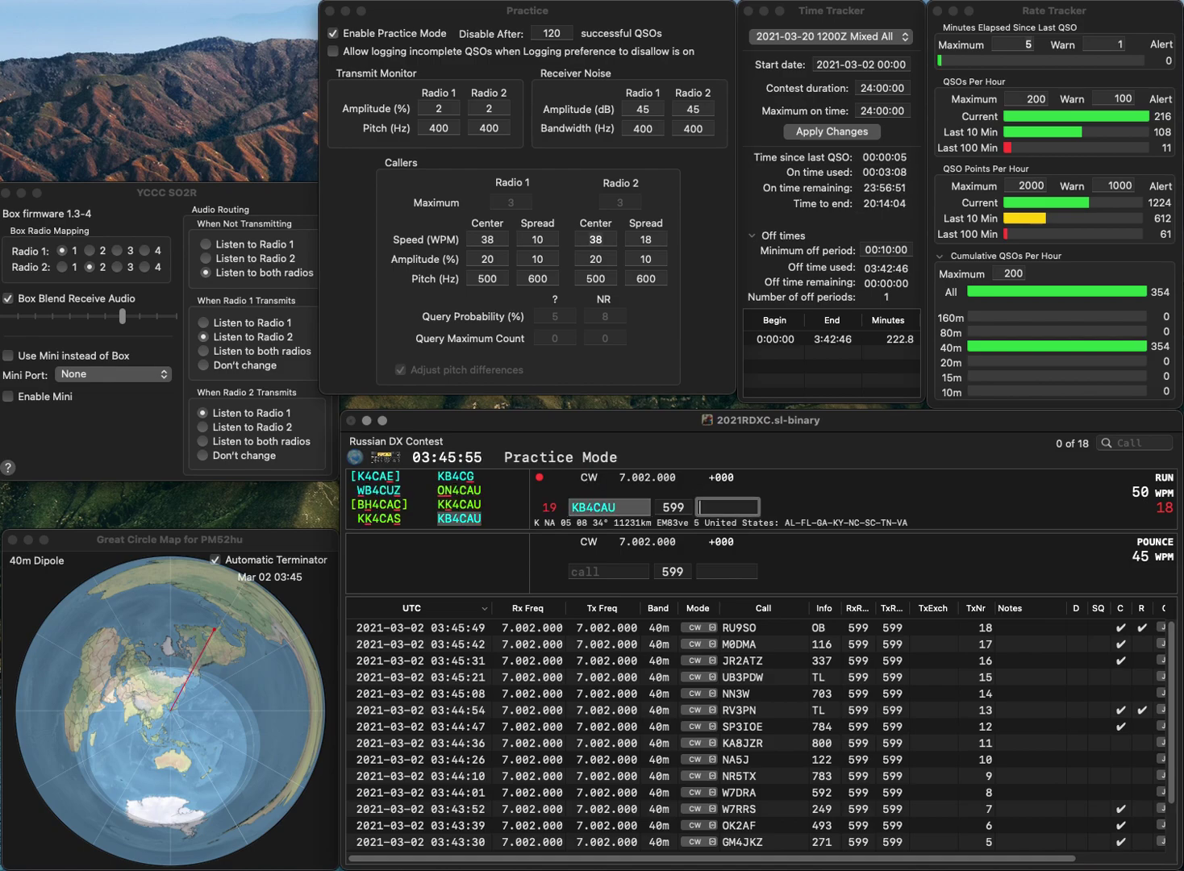
{"action": "type", "text": "00"}
{"action": "key", "text": "Return"}
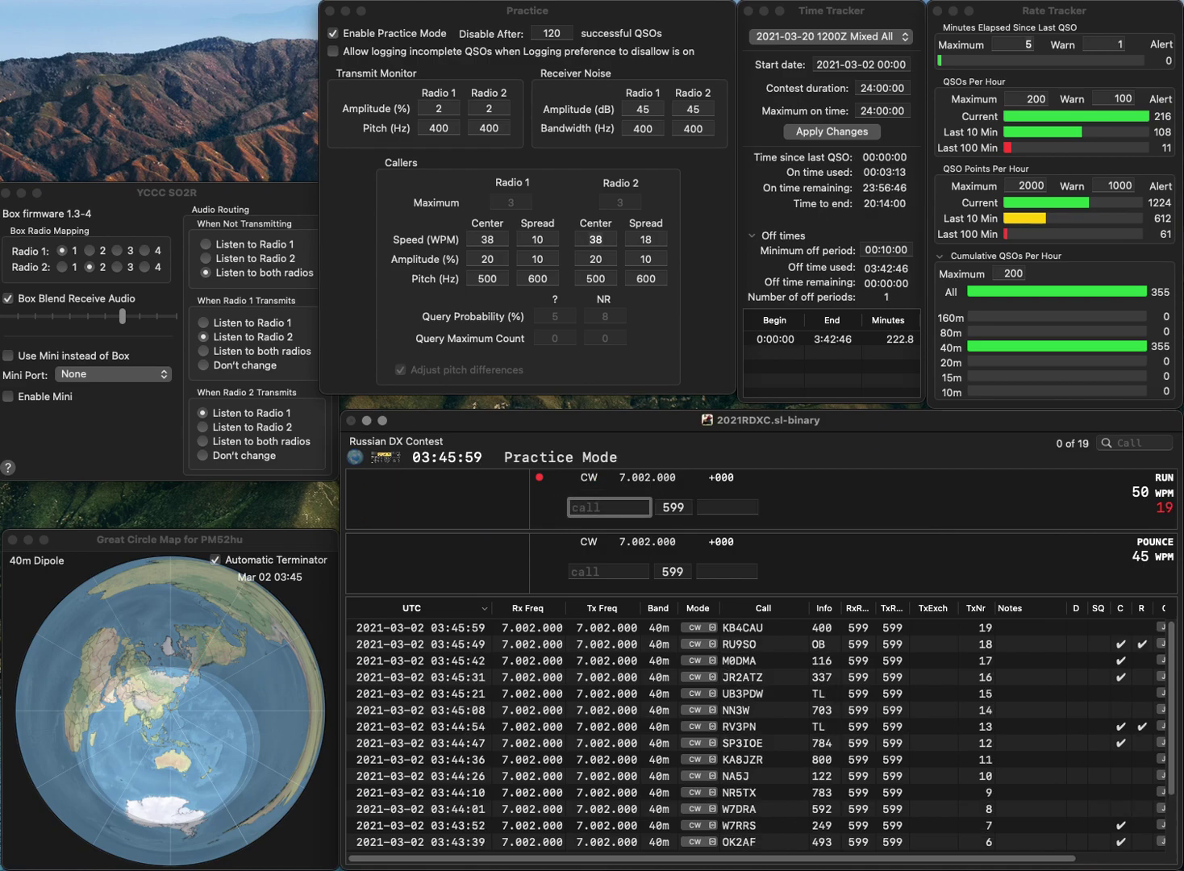
Log a run-radio contact with call sign WB4OMG and received exchange 429.
{"action": "type", "text": "WB4OMG"}
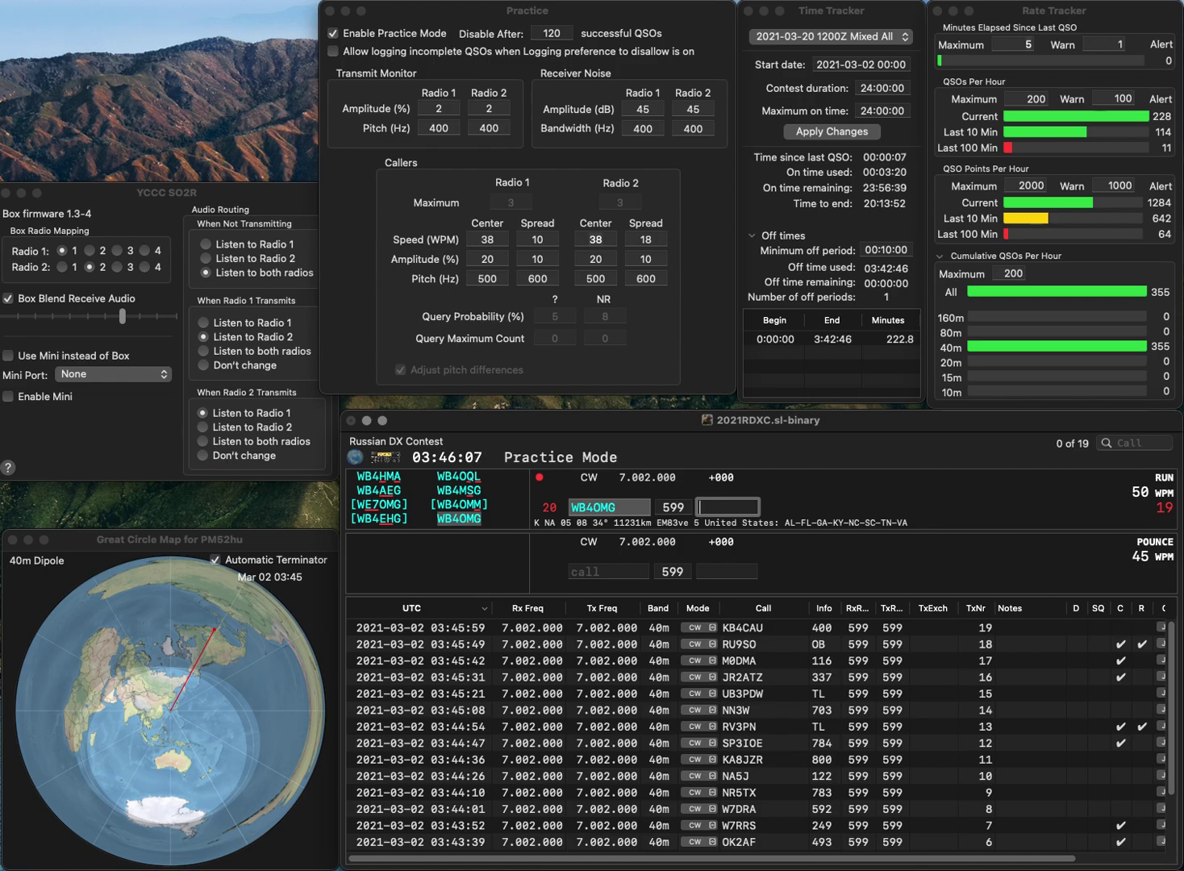
{"action": "type", "text": "29"}
{"action": "key", "text": "Return"}
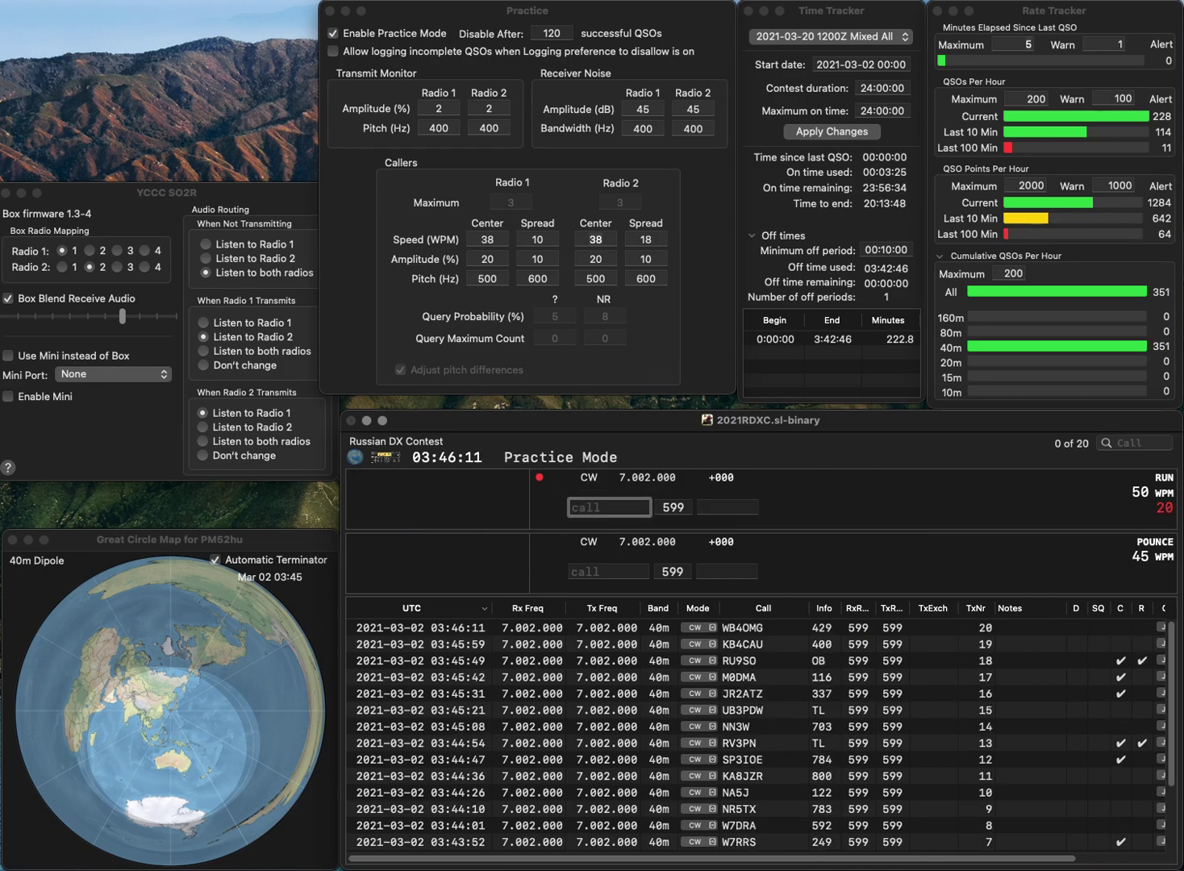
{"action": "type", "text": "EC4TA"}
{"action": "key", "text": "space"}
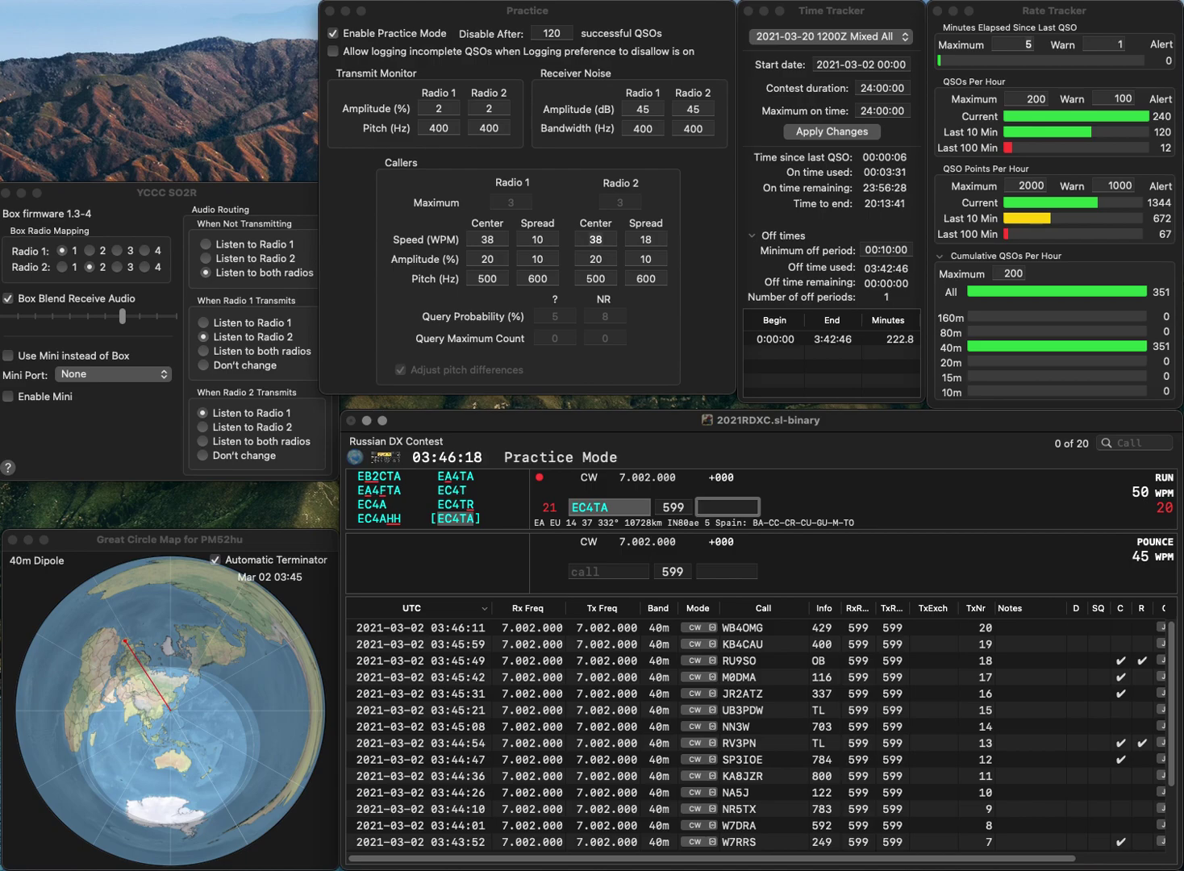
{"action": "type", "text": "20"}
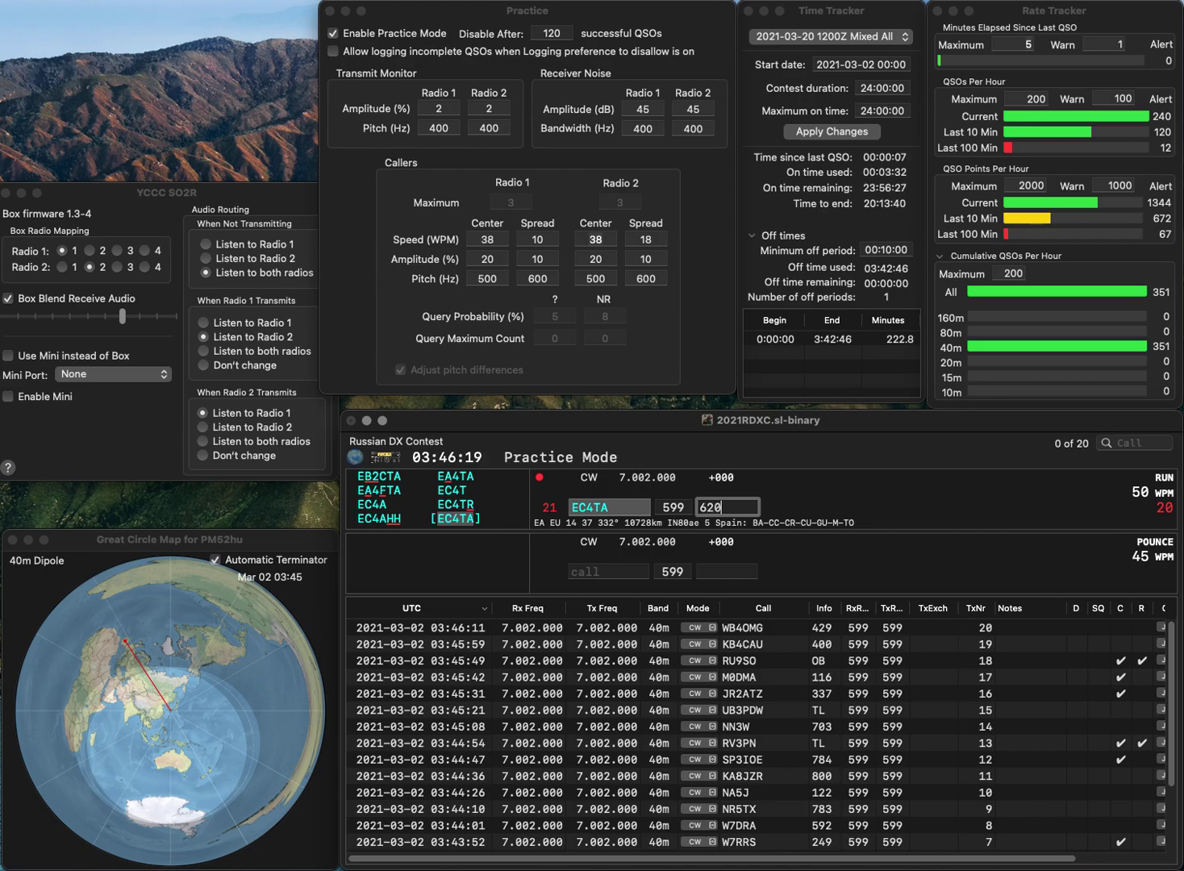
{"action": "key", "text": "Return"}
Enter the partial call 2H, complete it to NB2H, correct it to NB2S, and log the contact with received exchange 216.
{"action": "type", "text": "2H"}
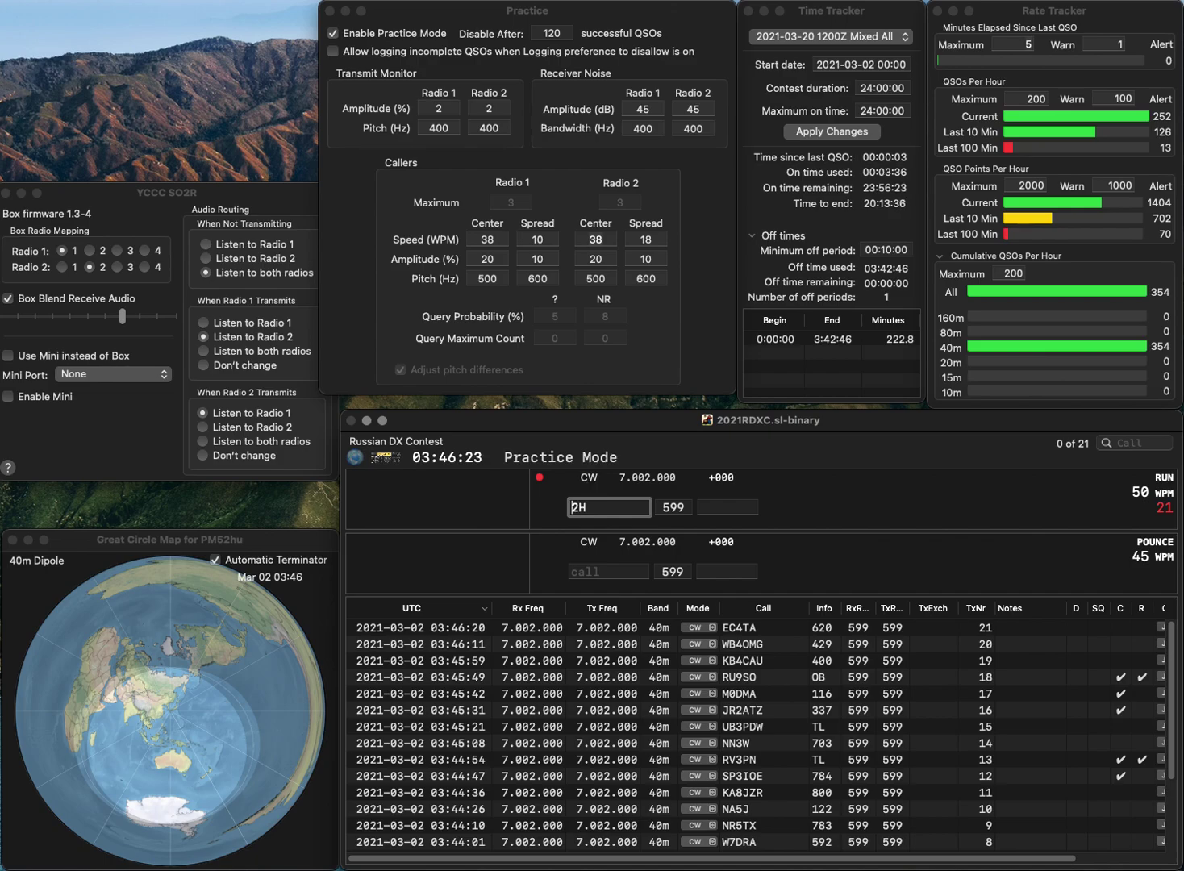
{"action": "key", "text": "Home"}
{"action": "type", "text": "NB"}
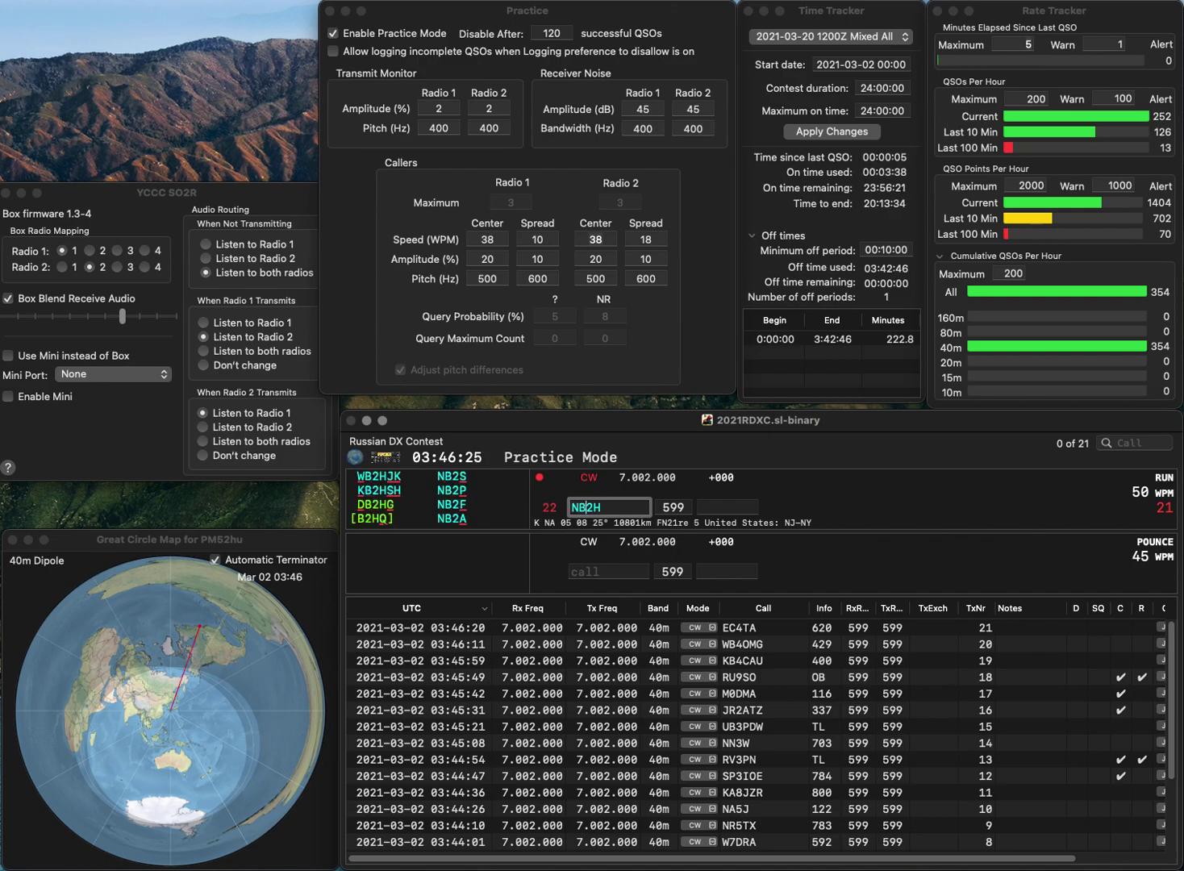
{"action": "key", "text": "End"}
{"action": "key", "text": "BackSpace"}
{"action": "type", "text": "S"}
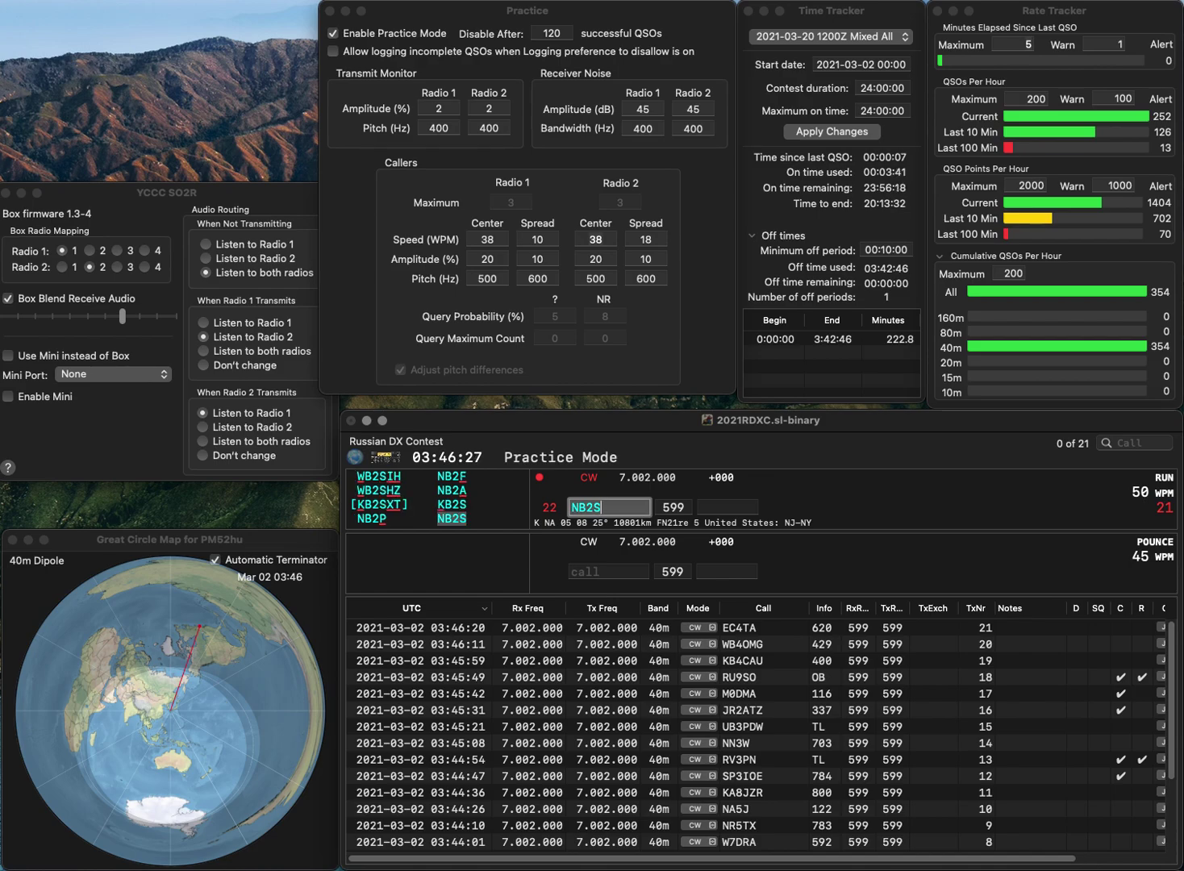
{"action": "key", "text": "space"}
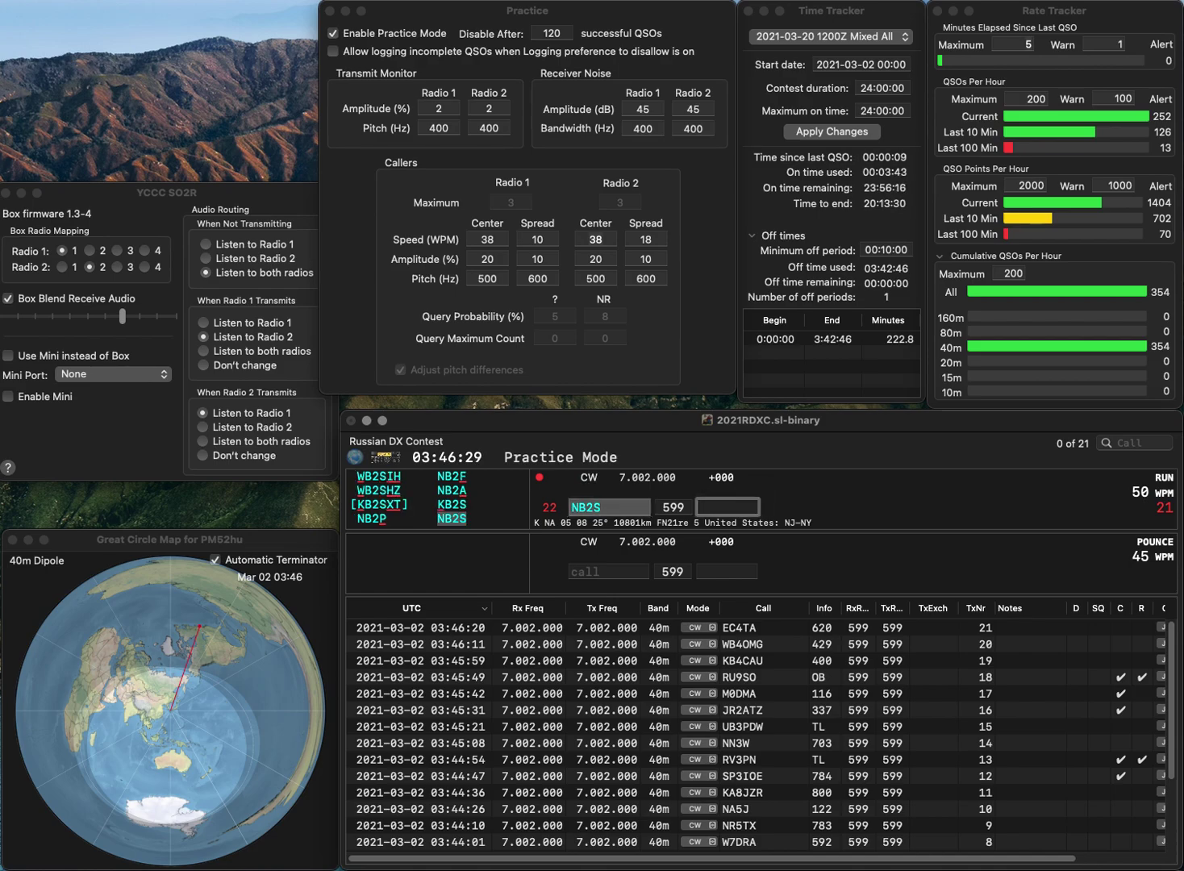
{"action": "type", "text": "216"}
{"action": "key", "text": "Return"}
{"action": "type", "text": "KR6SAM"}
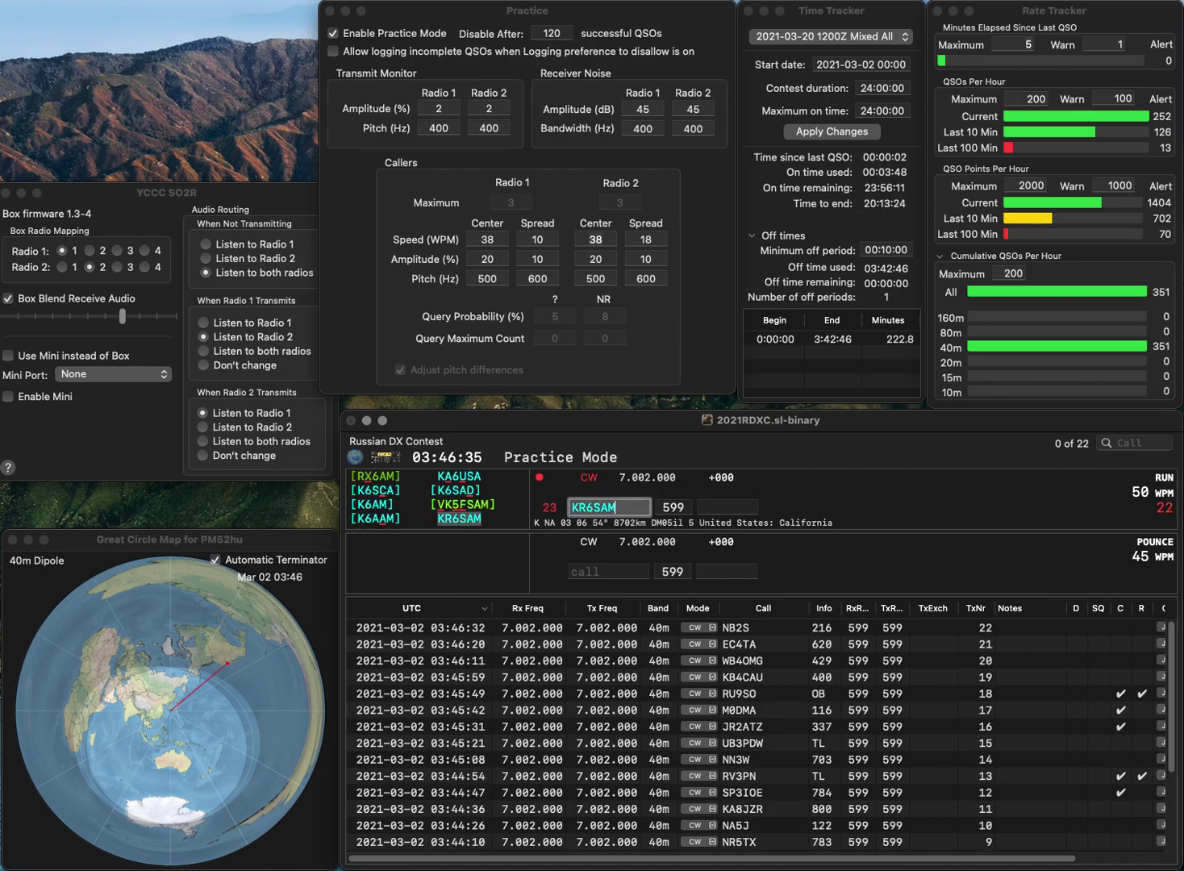
{"action": "key", "text": "Return"}
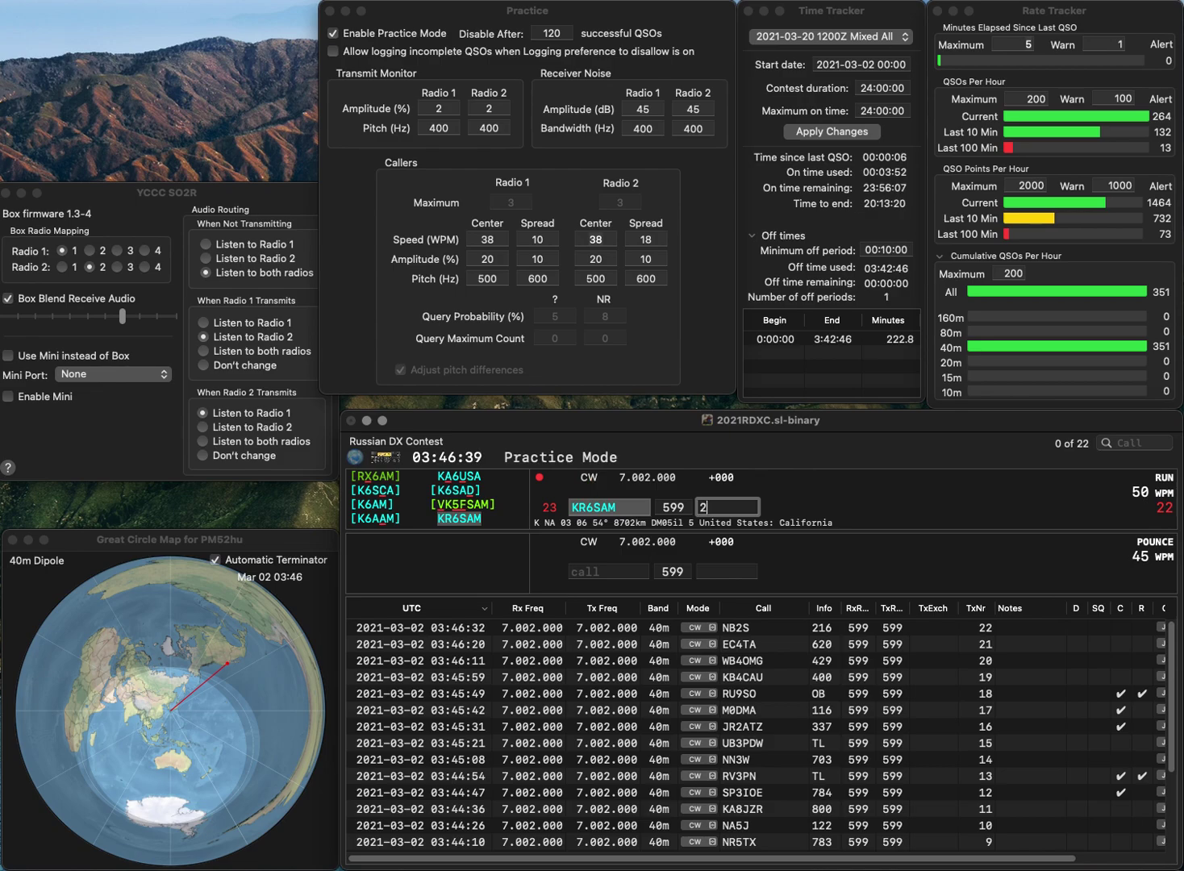
{"action": "type", "text": "77"}
{"action": "key", "text": "Return"}
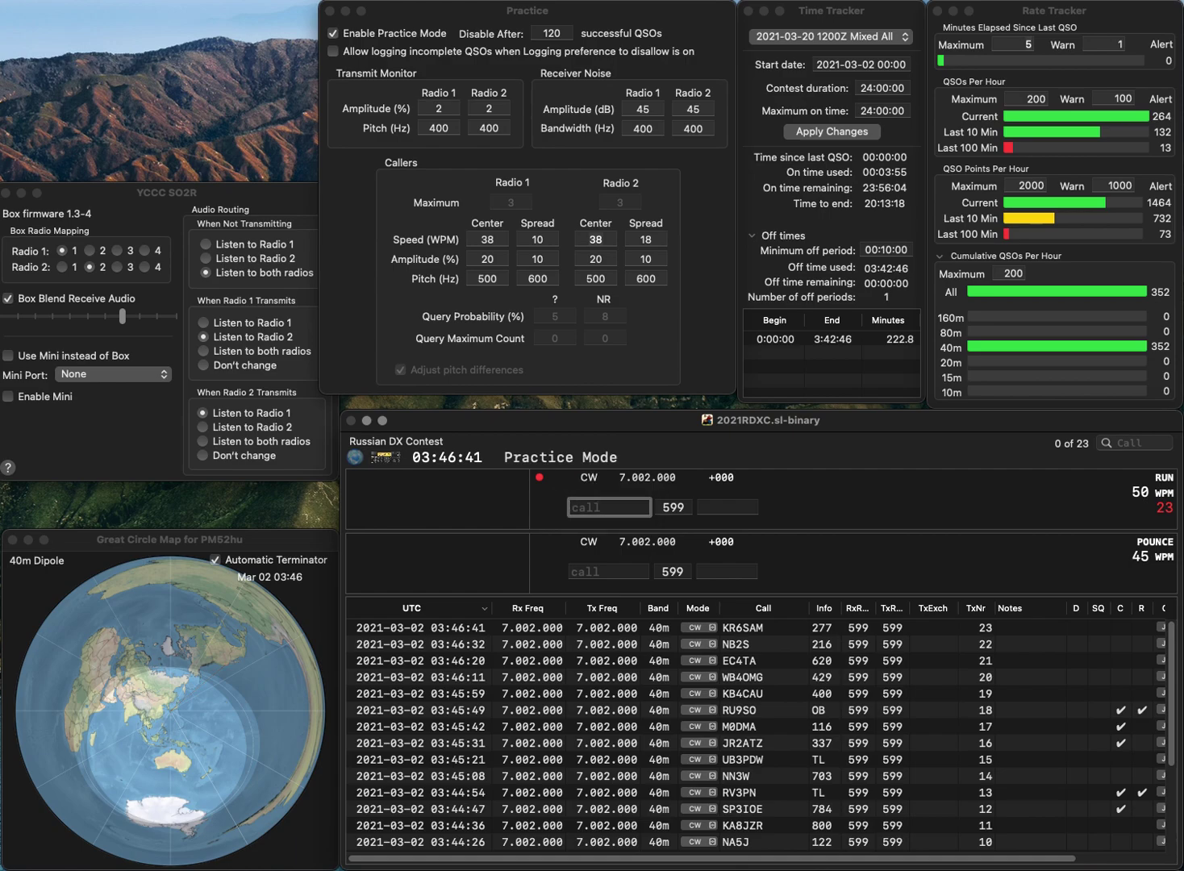
Log a run-radio contact with call sign W0NO and received exchange 78.
{"action": "type", "text": "W0NO"}
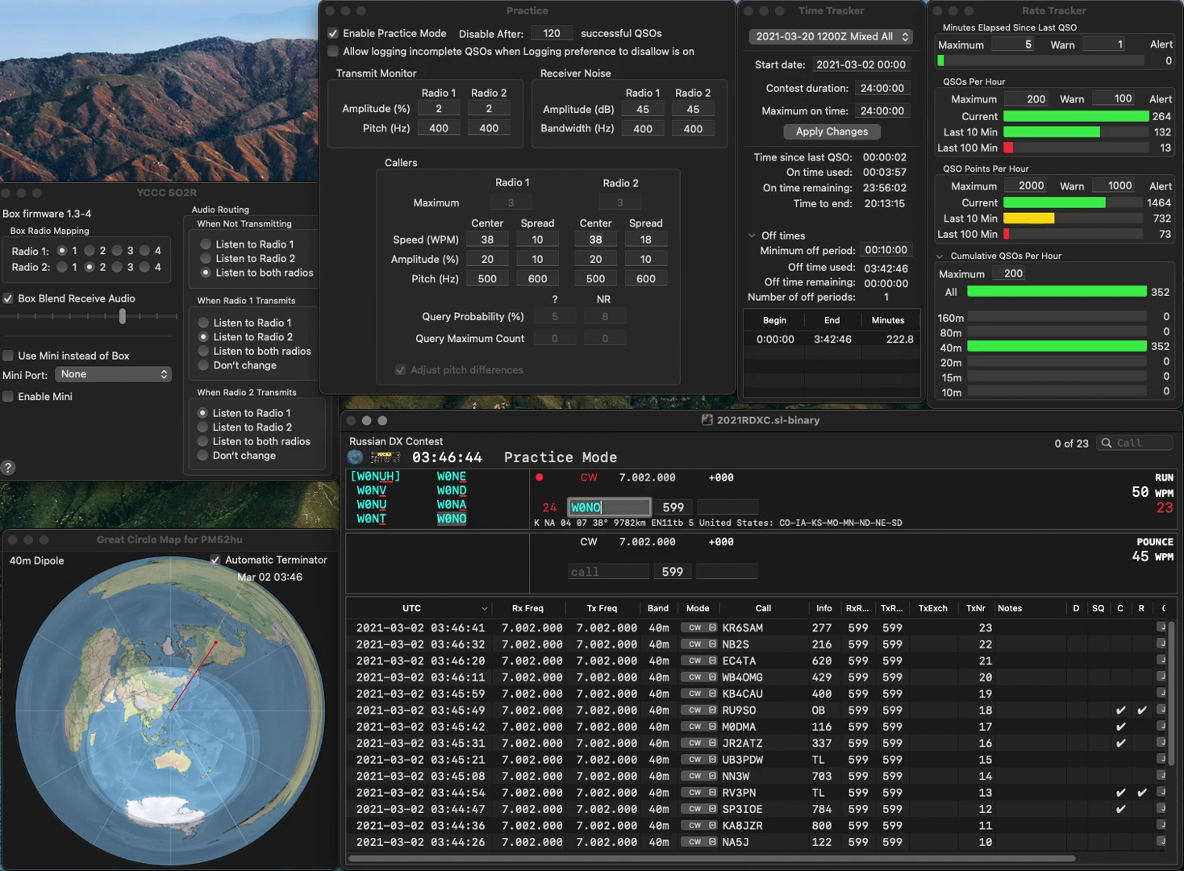
{"action": "key", "text": "space"}
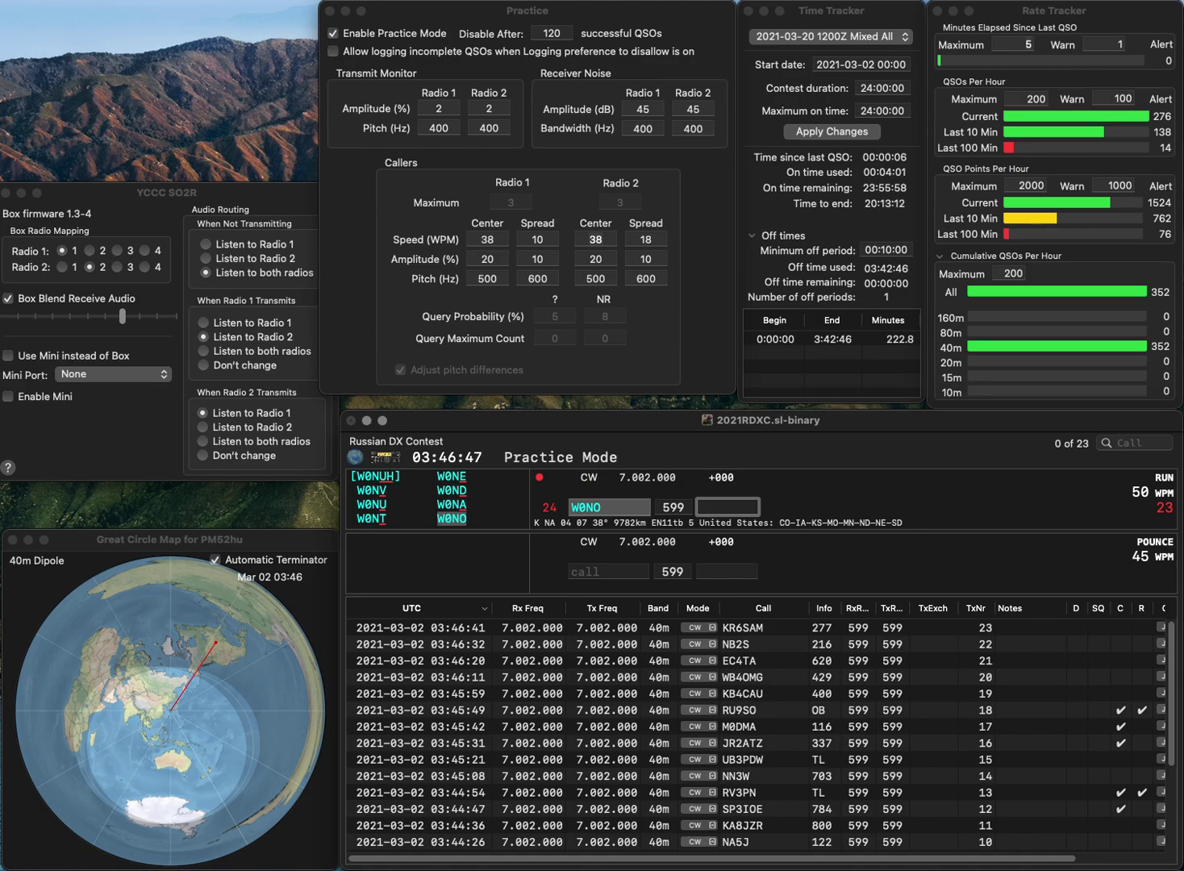
{"action": "type", "text": "78"}
{"action": "key", "text": "Return"}
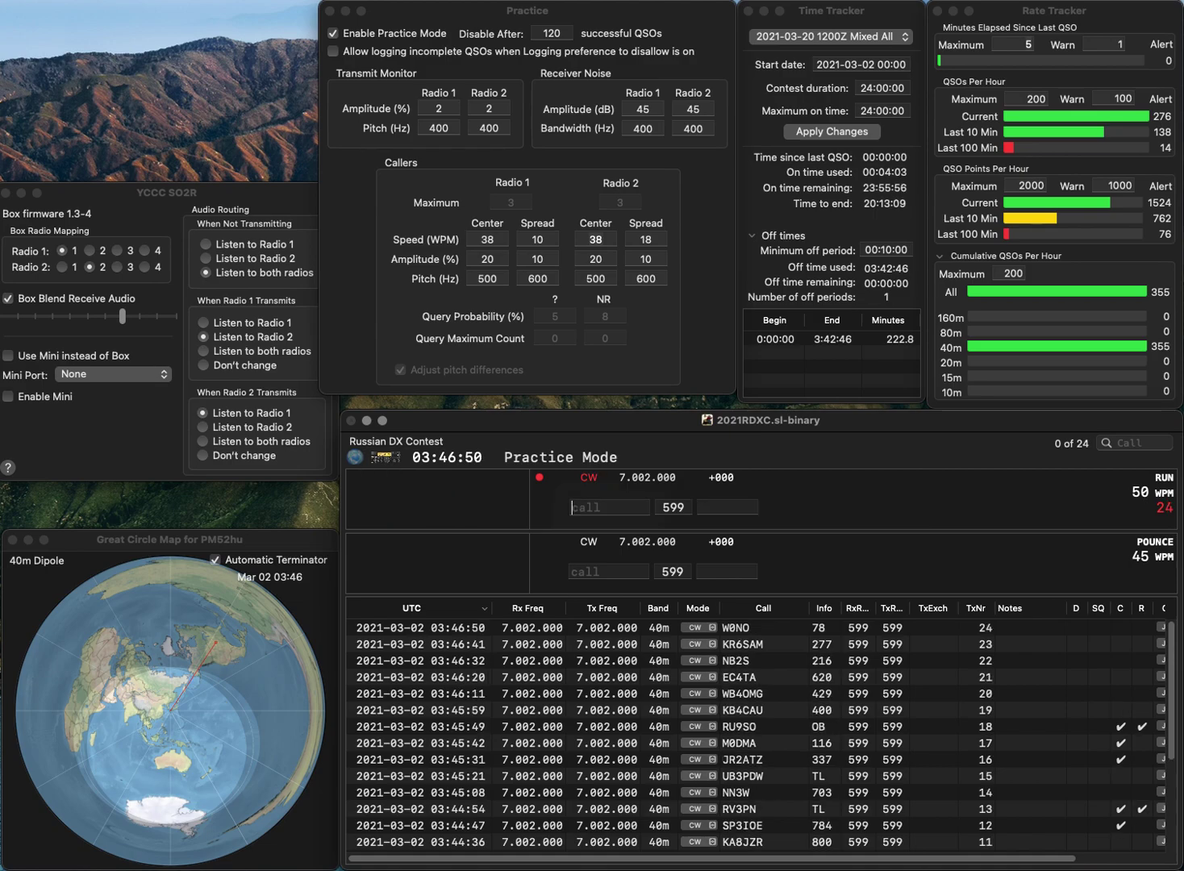
{"action": "type", "text": "N5"}
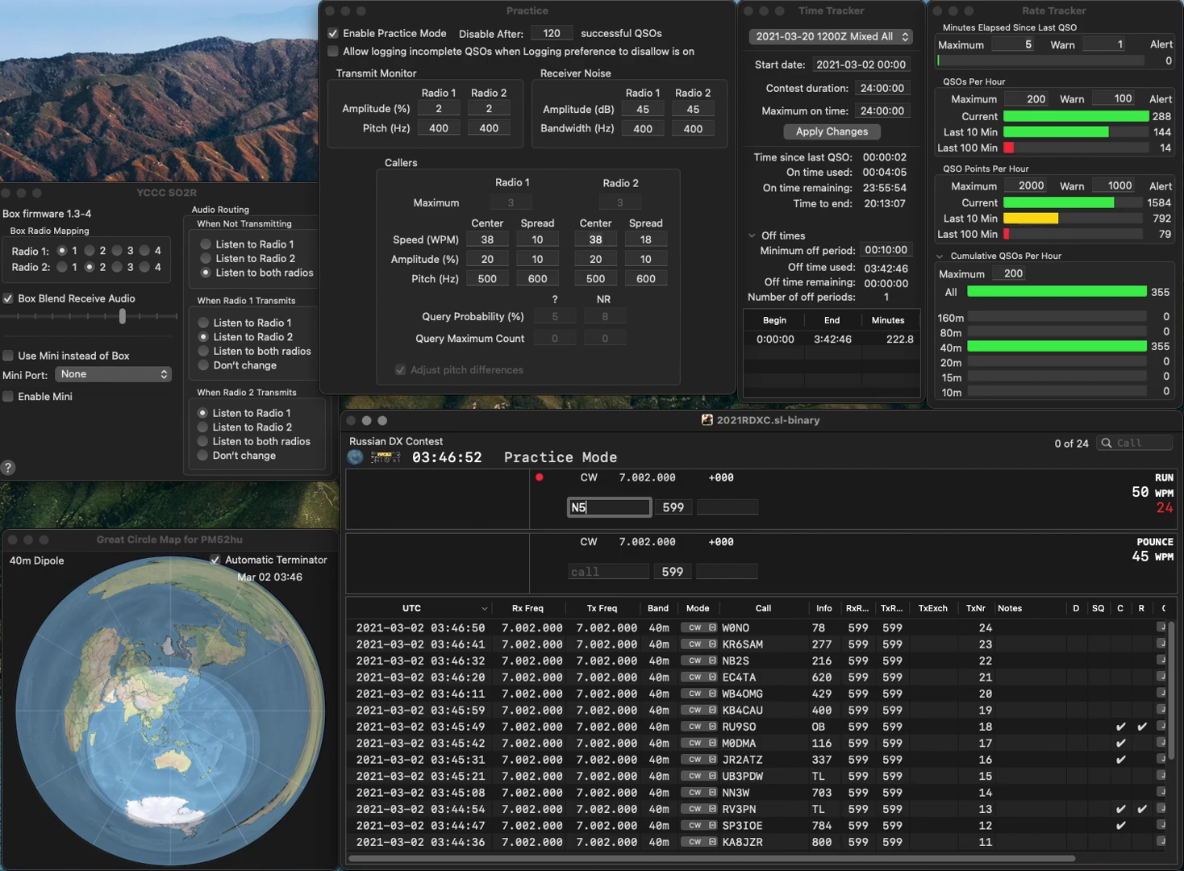
{"action": "key", "text": "BackSpace"}
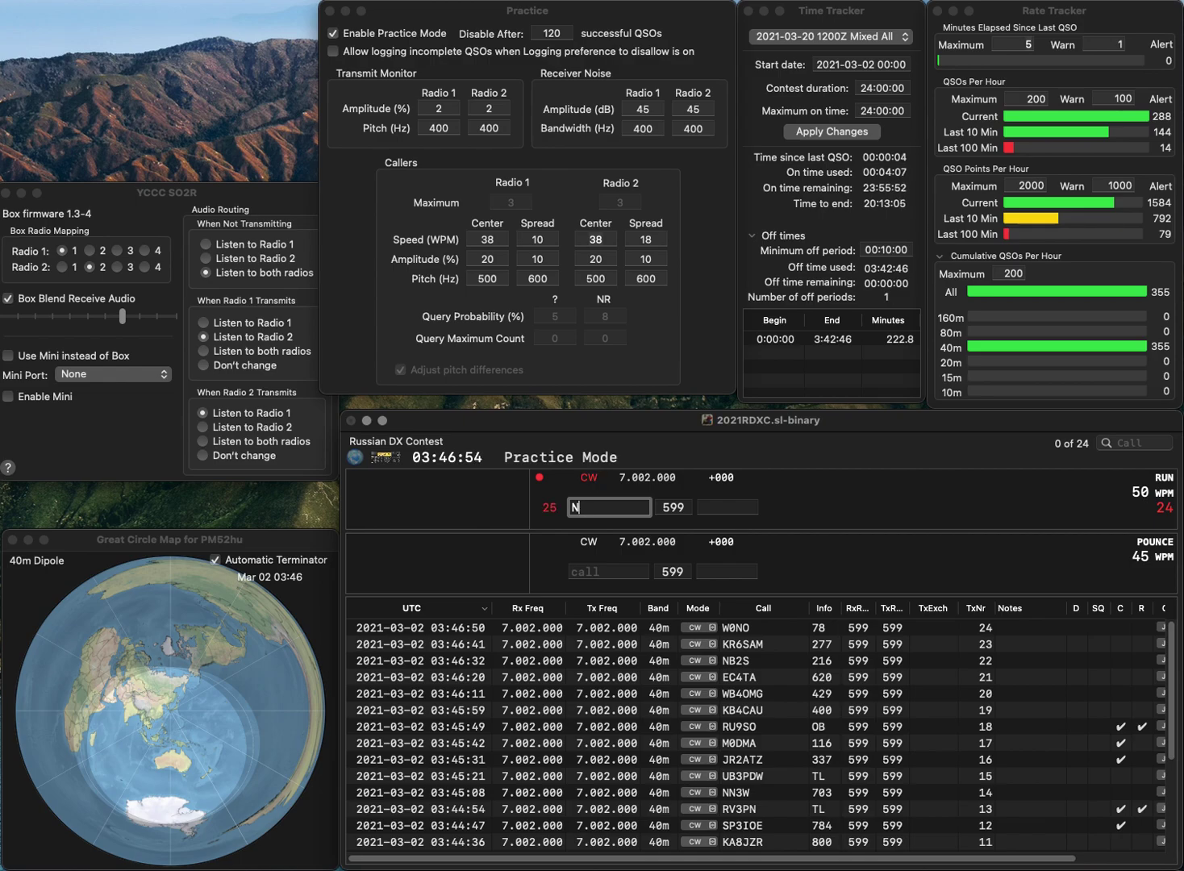
{"action": "type", "text": "5KAE"}
{"action": "key", "text": "space"}
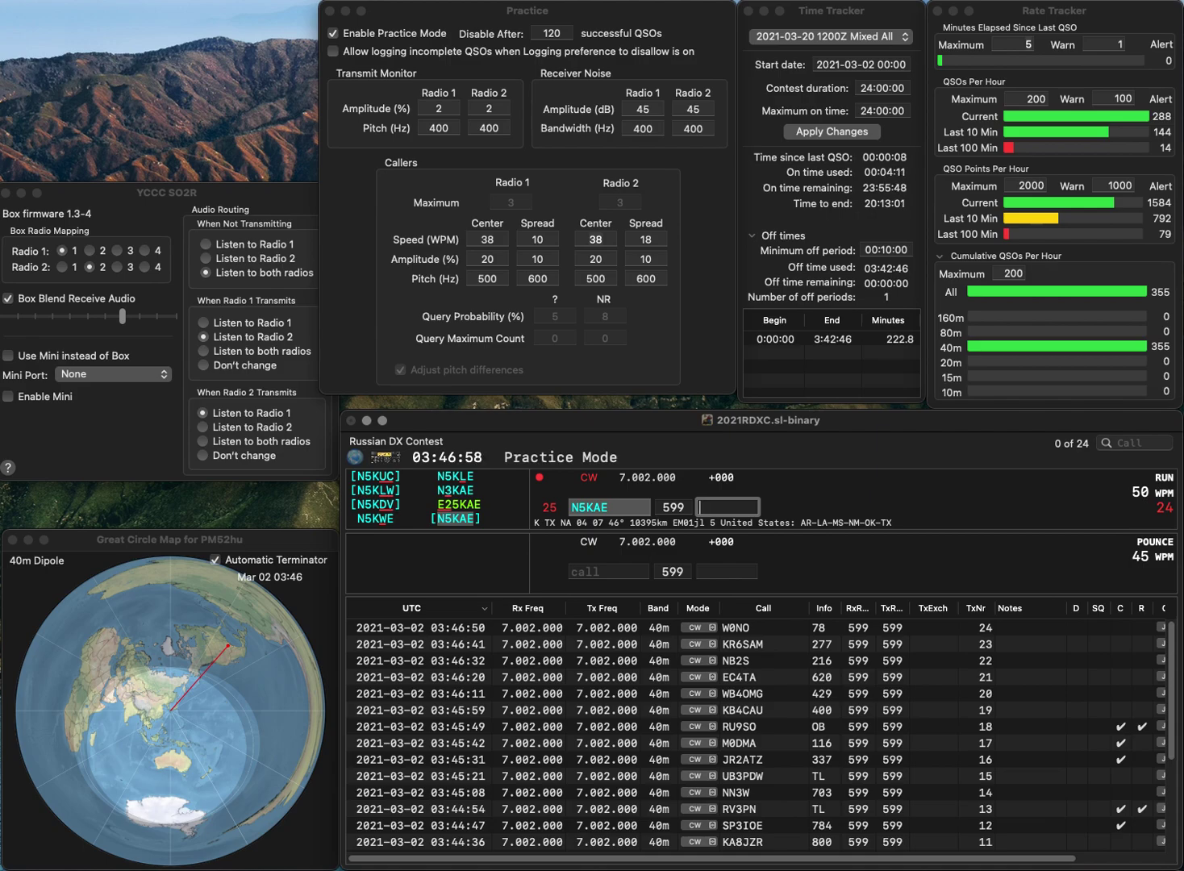
{"action": "type", "text": "166"}
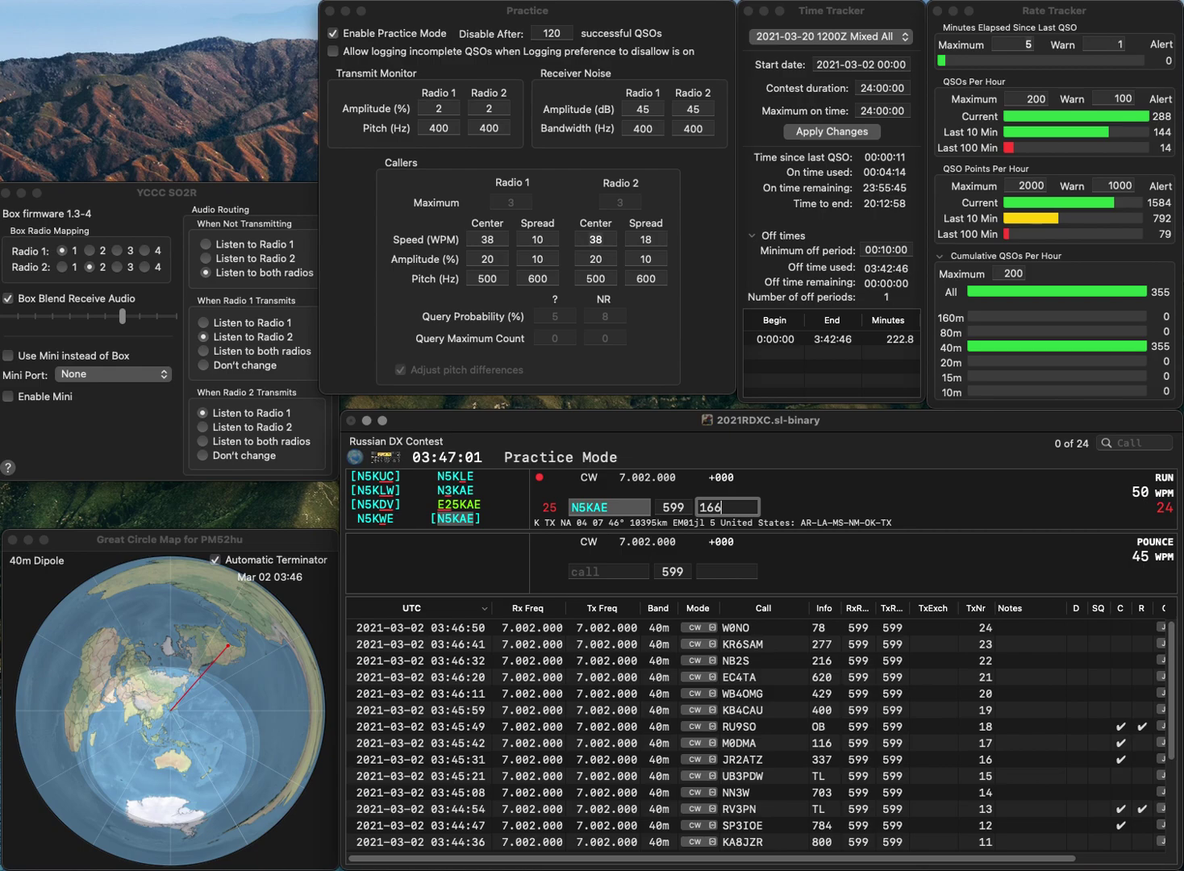
{"action": "key", "text": "Return"}
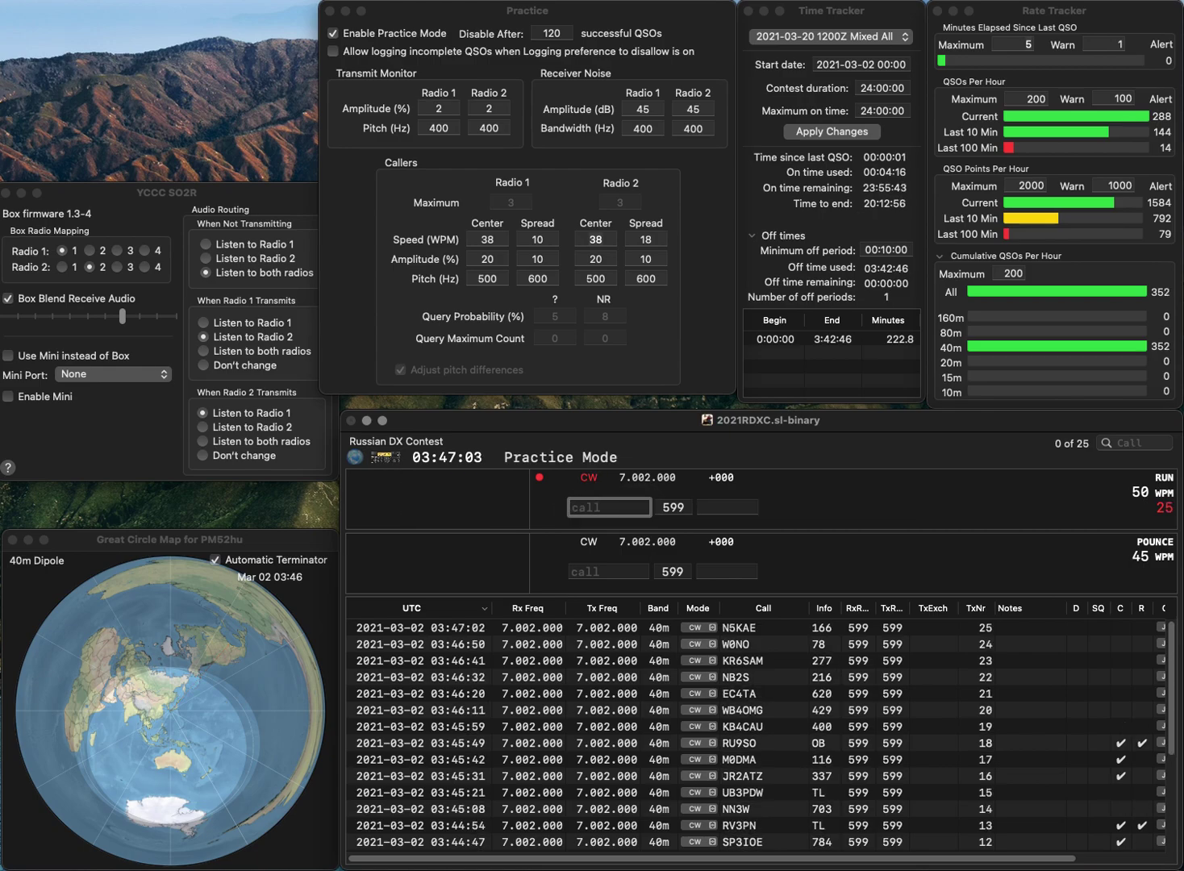
Enter the partial call KB, correct it to K6DGW, and log the contact with received exchange 64.
{"action": "type", "text": "KB"}
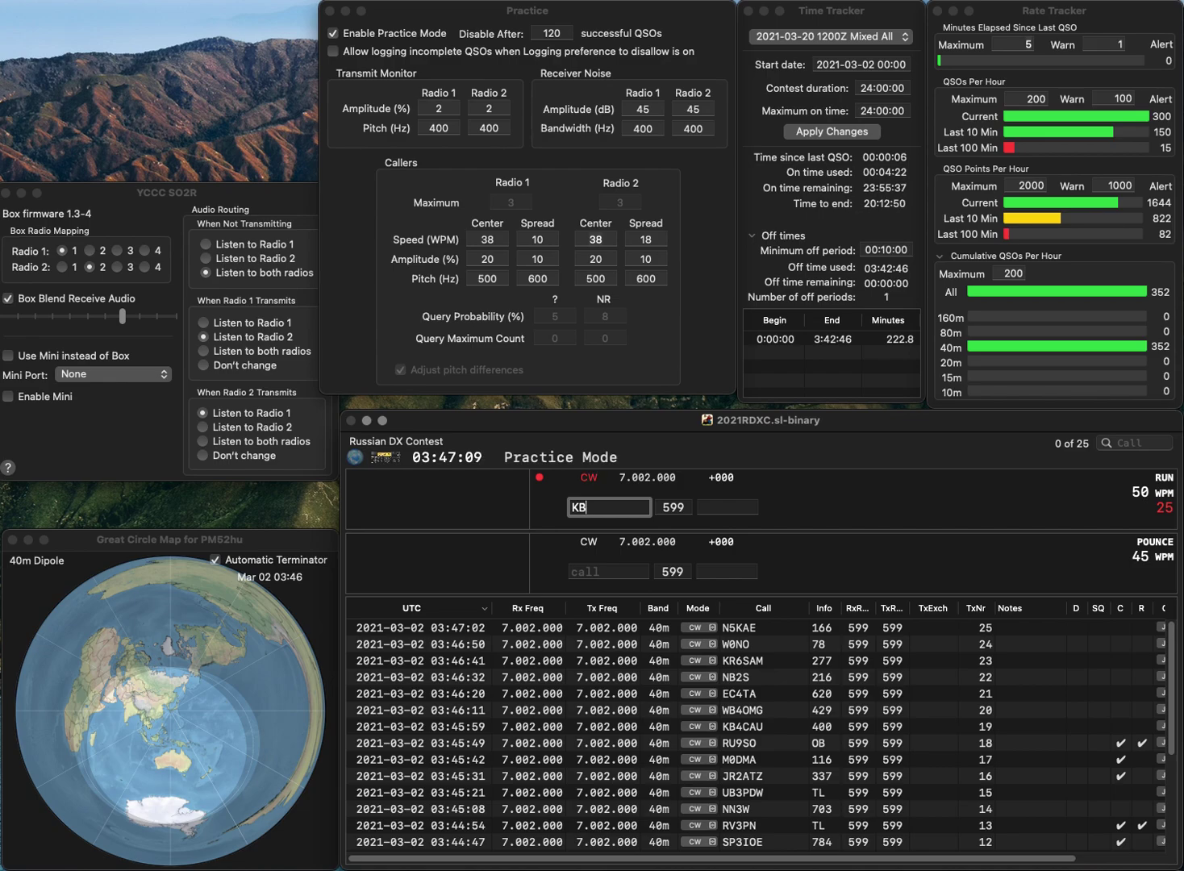
{"action": "key", "text": "BackSpace"}
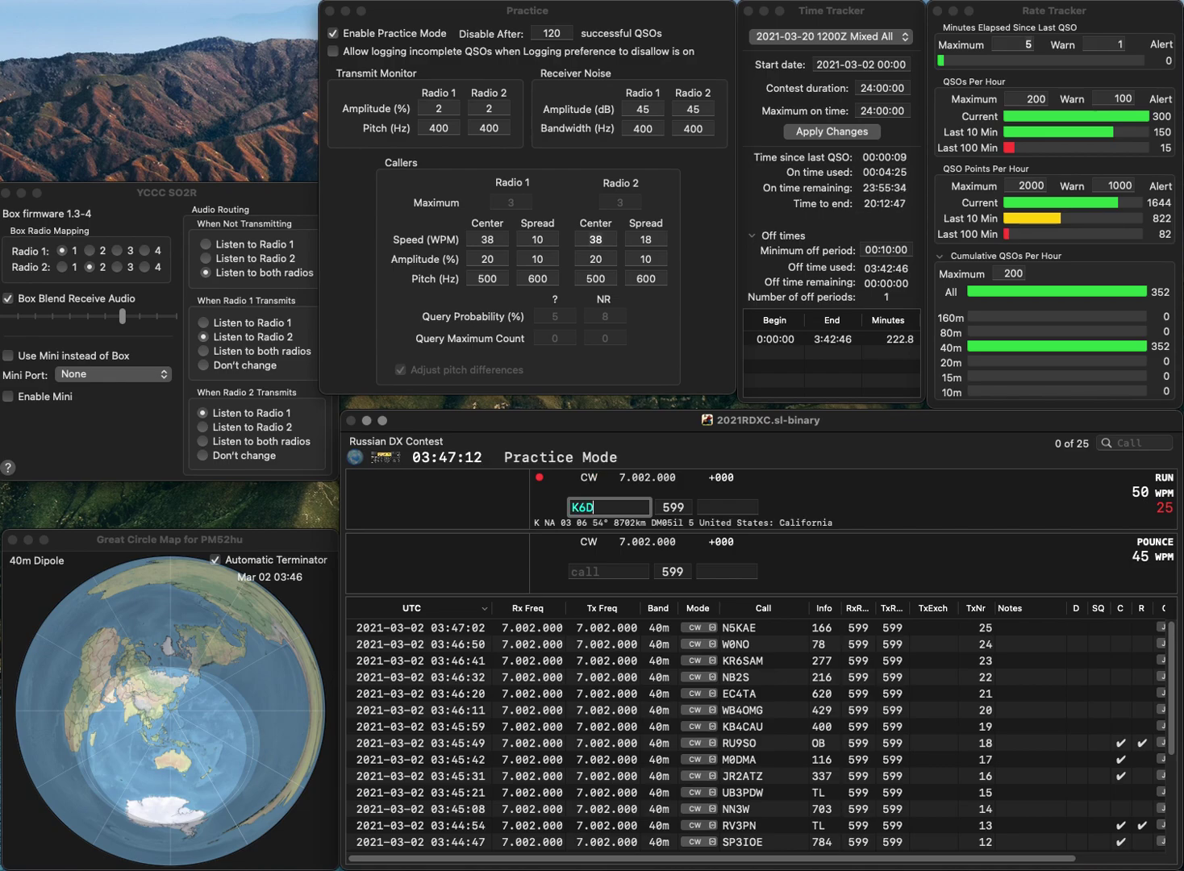
{"action": "type", "text": "6DGW"}
{"action": "key", "text": "Return"}
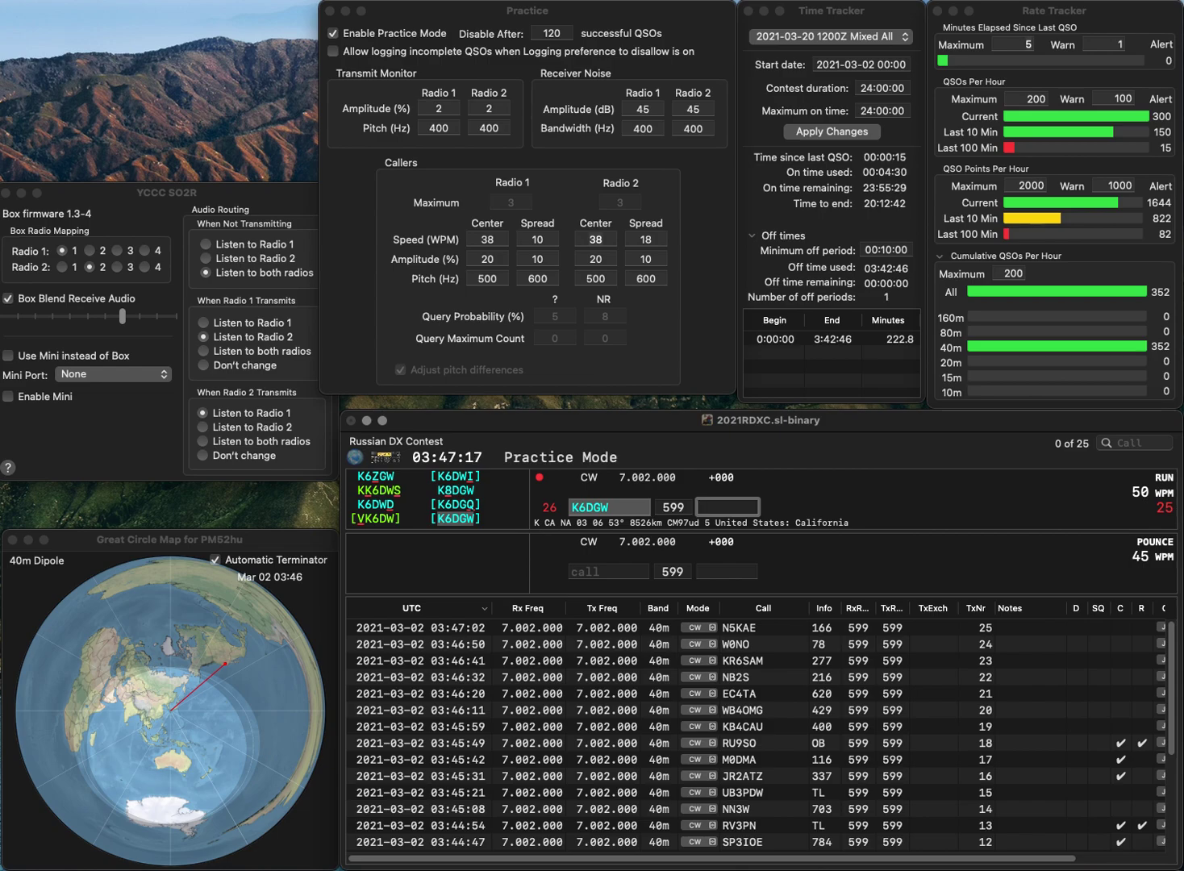
{"action": "key", "text": "Return"}
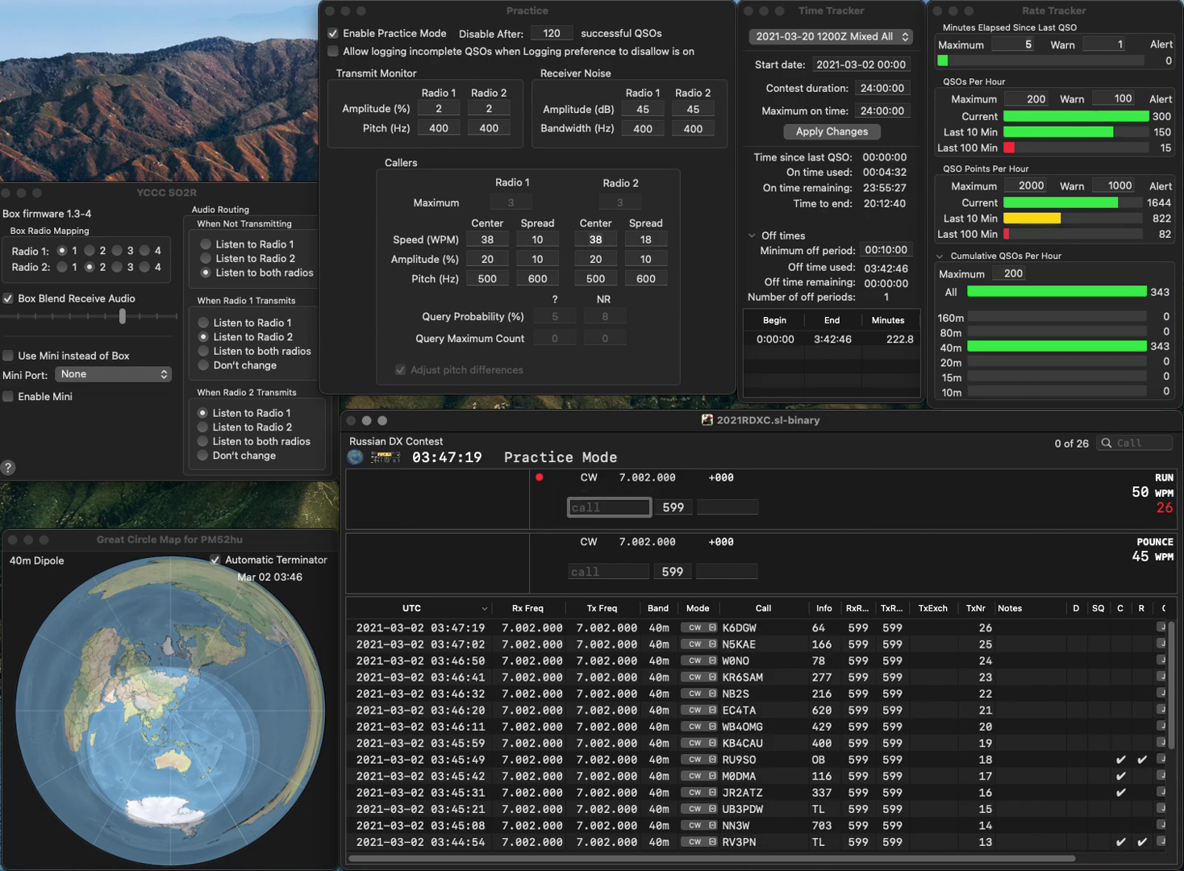
{"action": "type", "text": "K8UZG"}
{"action": "key", "text": "BackSpace"}
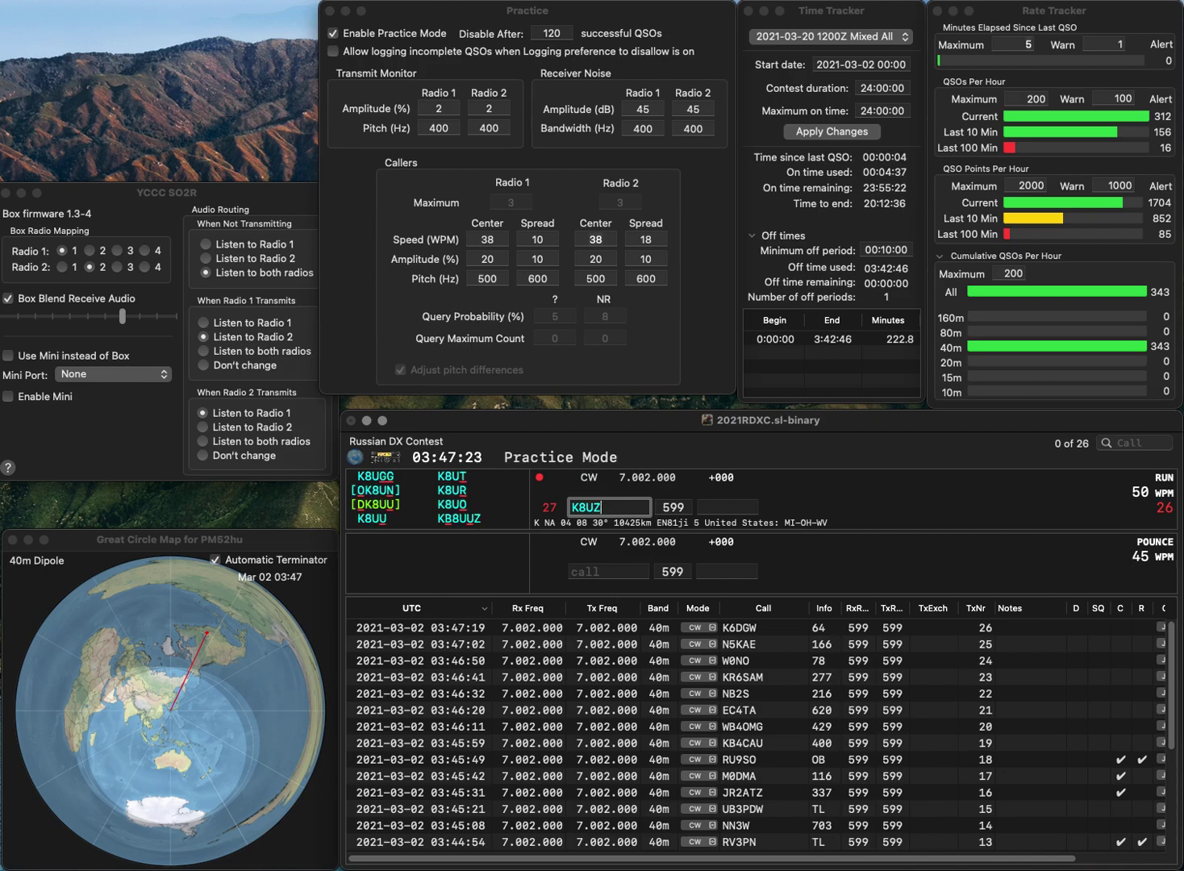
{"action": "key", "text": "BackSpace"}
{"action": "type", "text": "GG"}
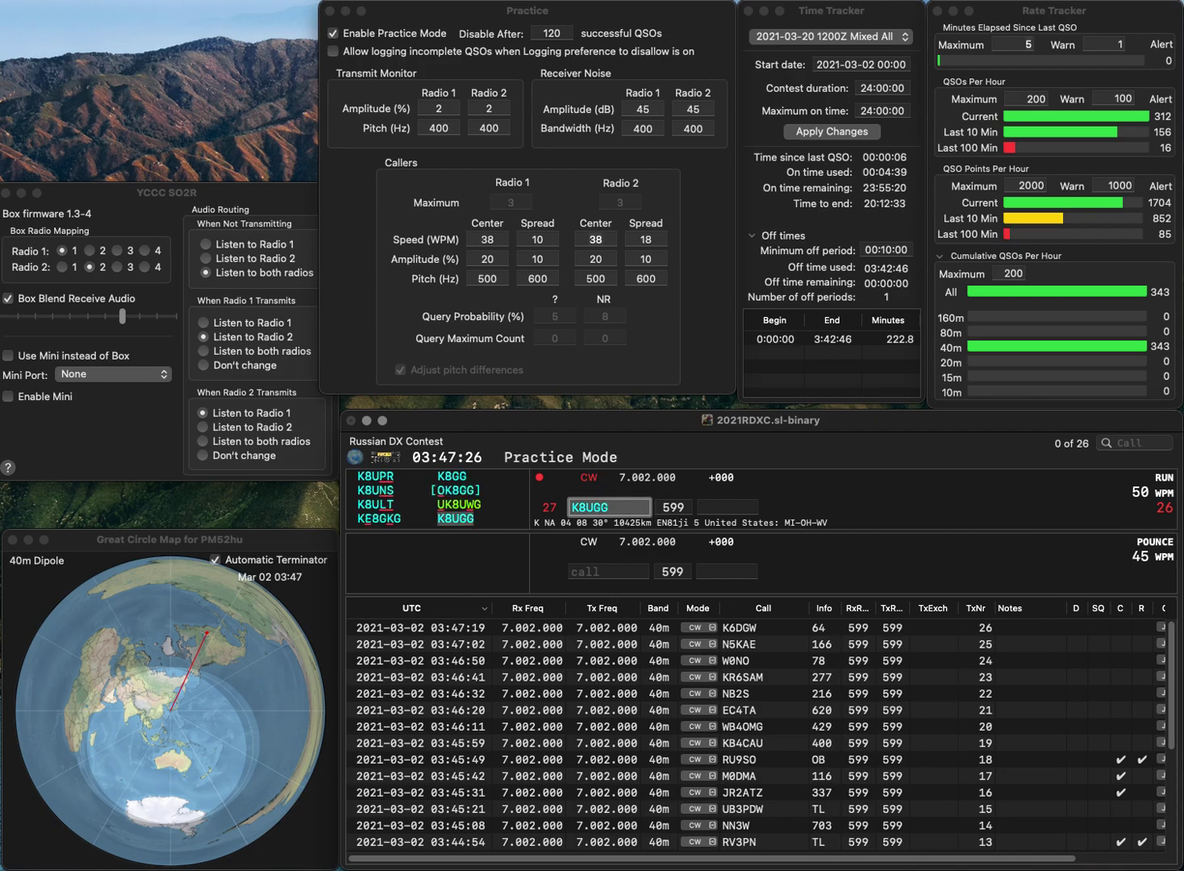
{"action": "key", "text": "Tab"}
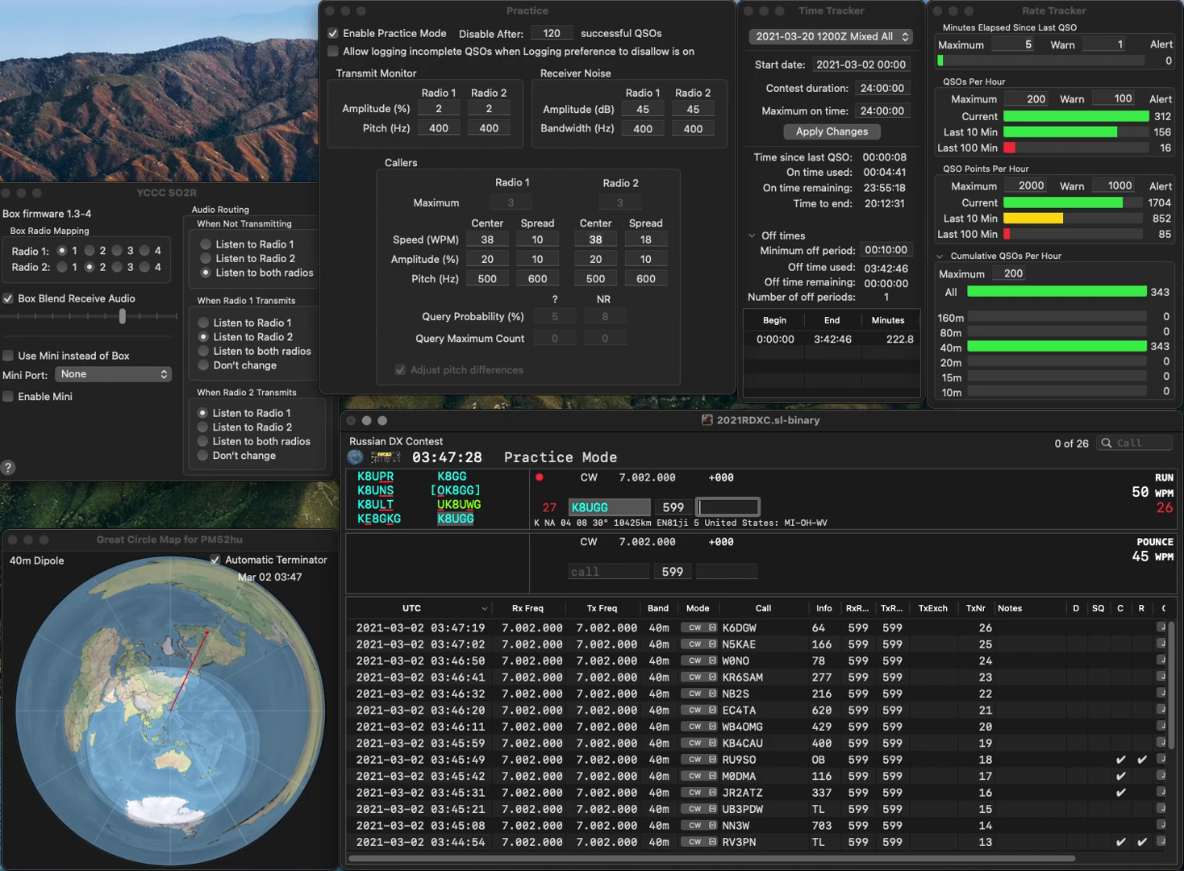
{"action": "type", "text": "500"}
{"action": "key", "text": "Return"}
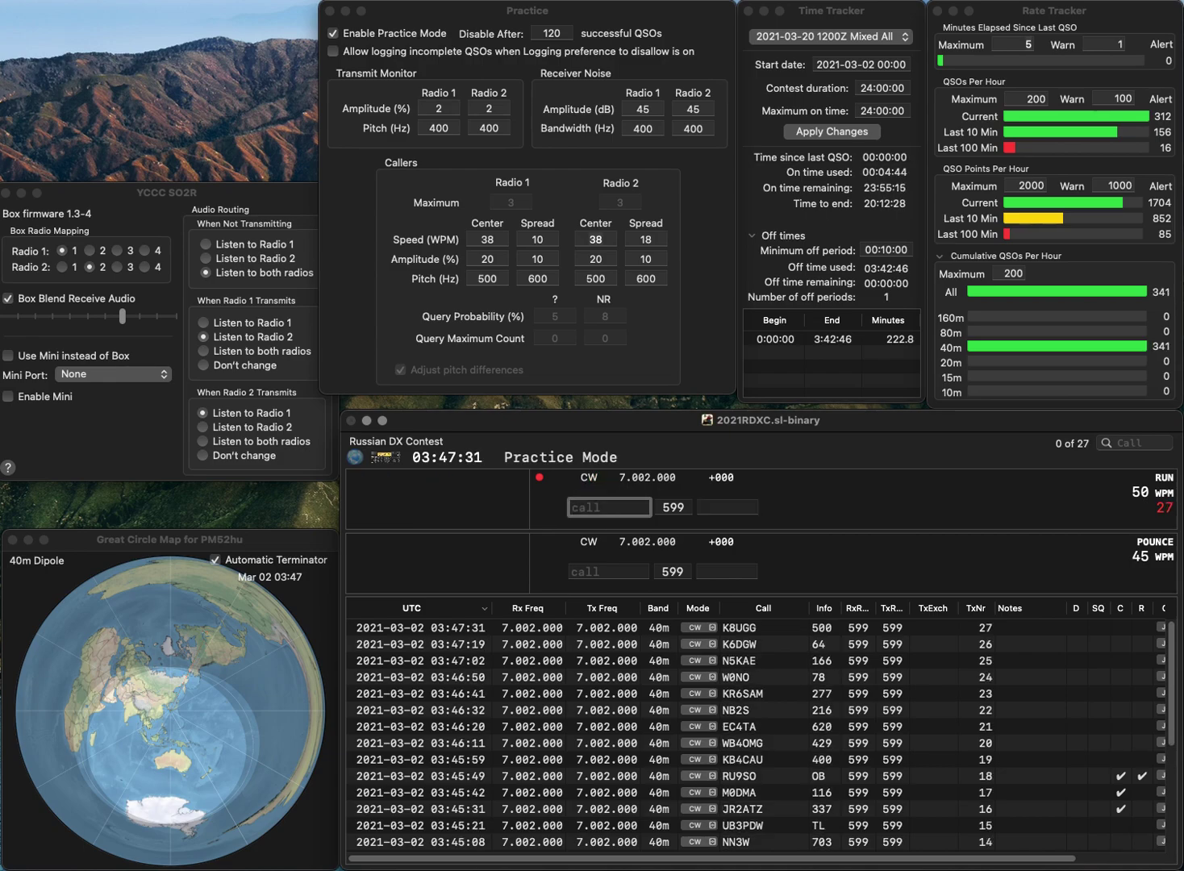
Enter the call W3MDI, correct it to W3MDS, and log the contact with received exchange 449.
{"action": "type", "text": "W3MDI"}
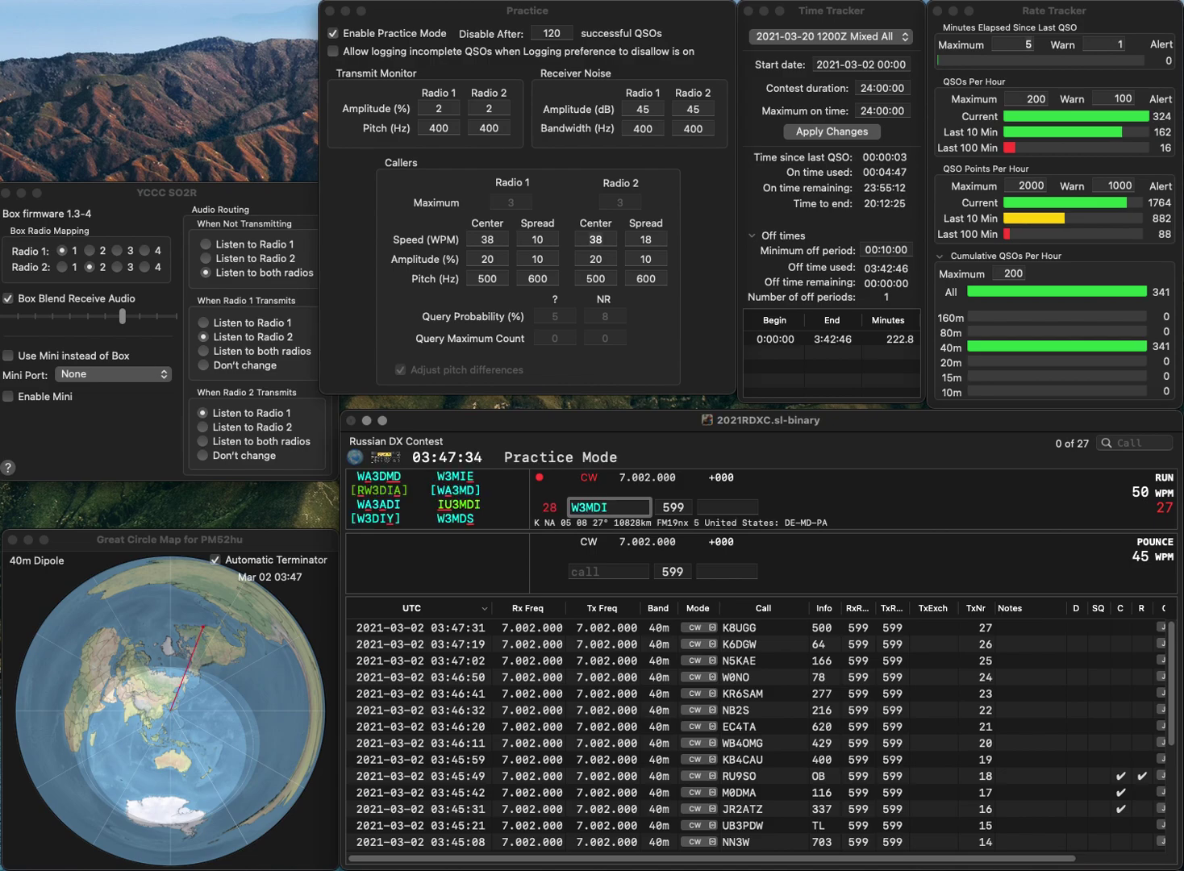
{"action": "key", "text": "BackSpace"}
{"action": "type", "text": "S"}
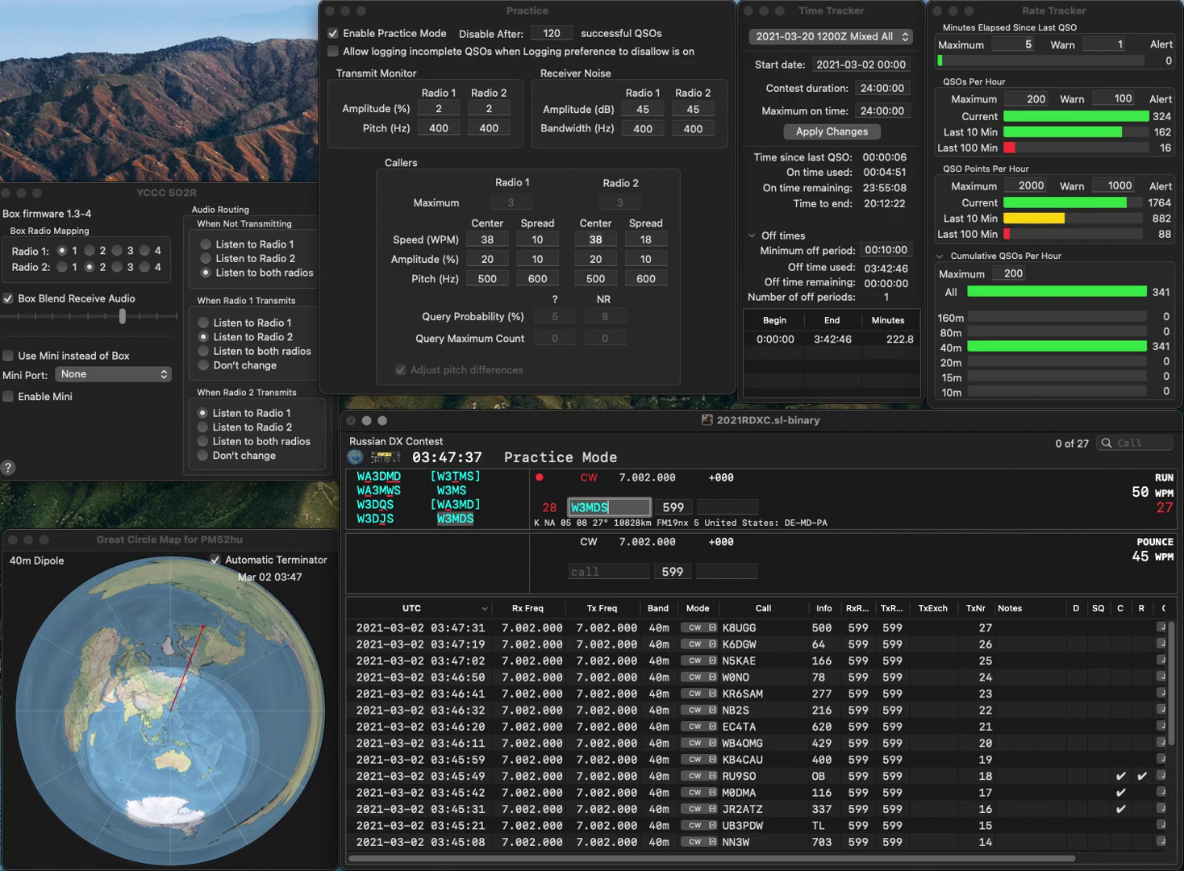
{"action": "key", "text": "Tab"}
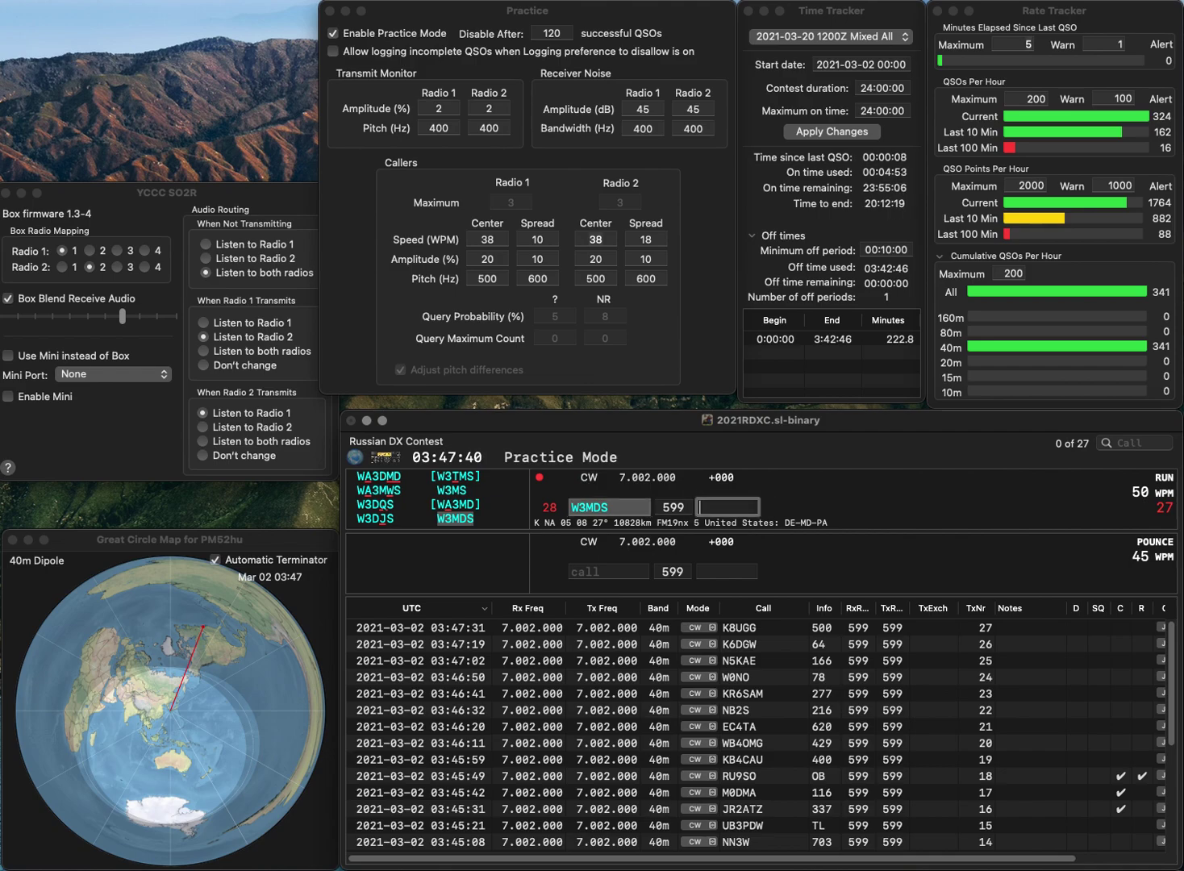
{"action": "type", "text": "449"}
{"action": "key", "text": "Return"}
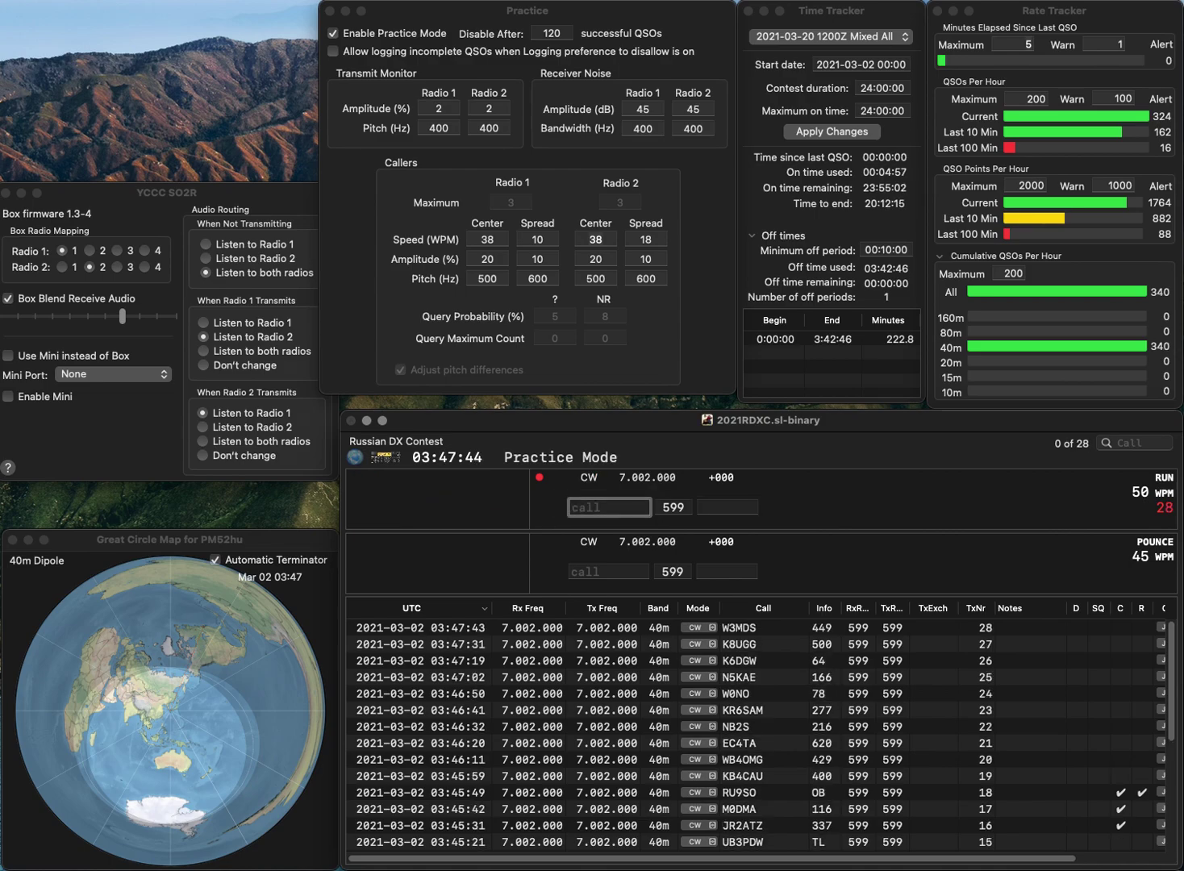
{"action": "type", "text": "SM"}
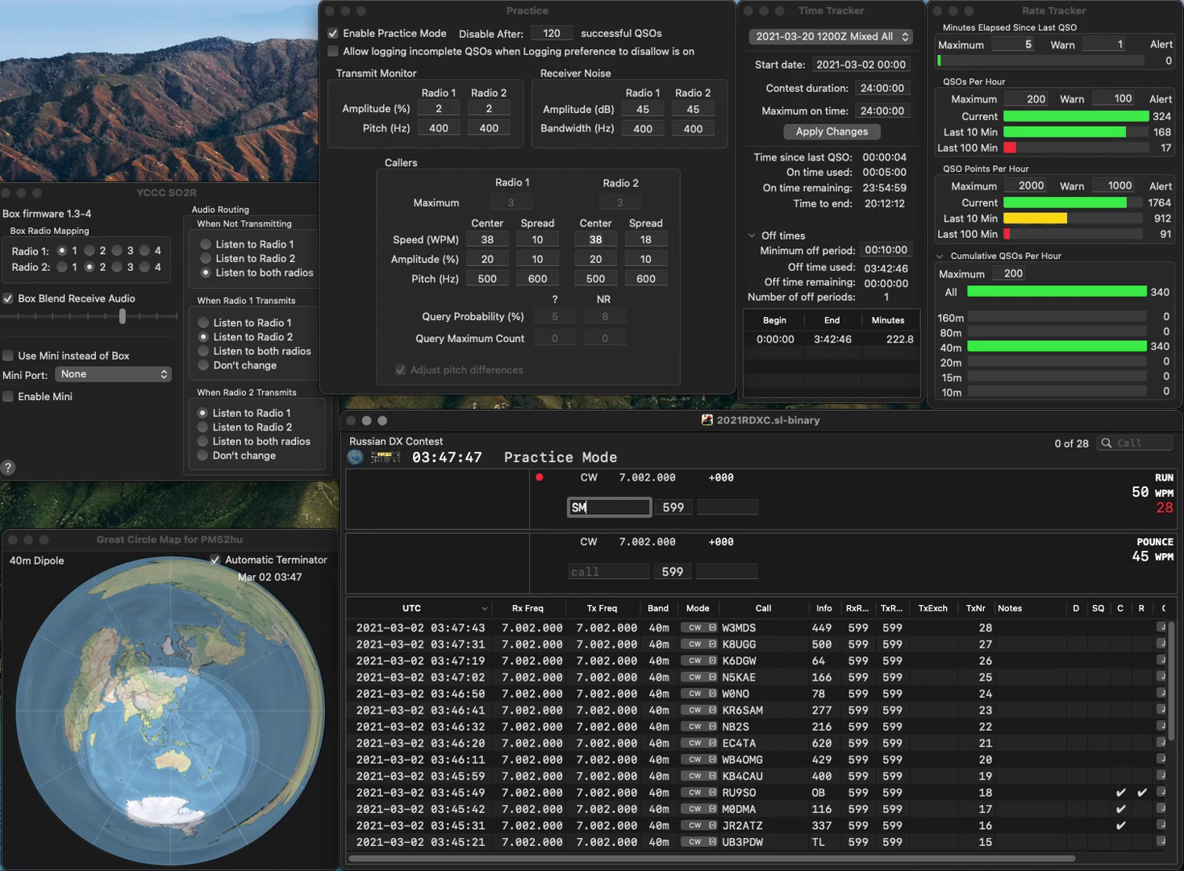
{"action": "type", "text": "0LYC"}
{"action": "key", "text": "Return"}
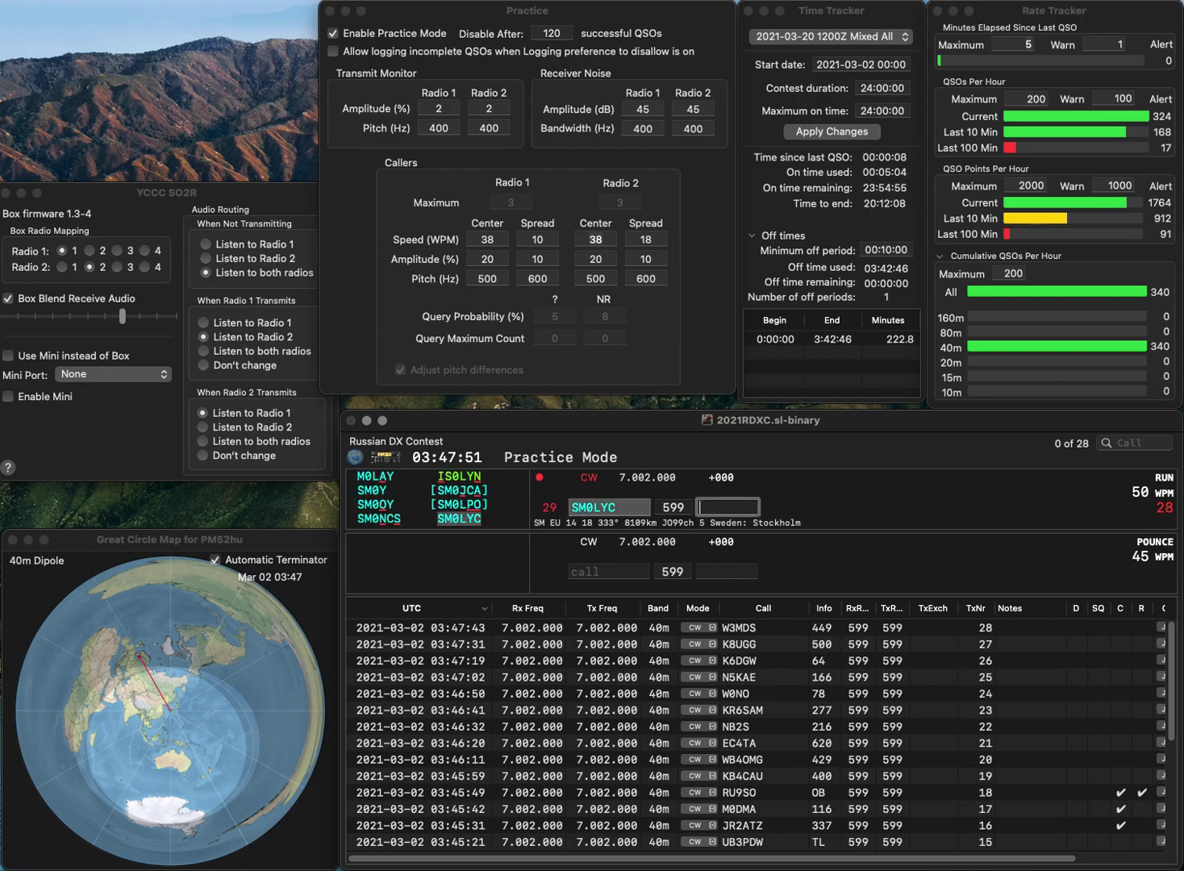
{"action": "type", "text": "547"}
{"action": "key", "text": "Return"}
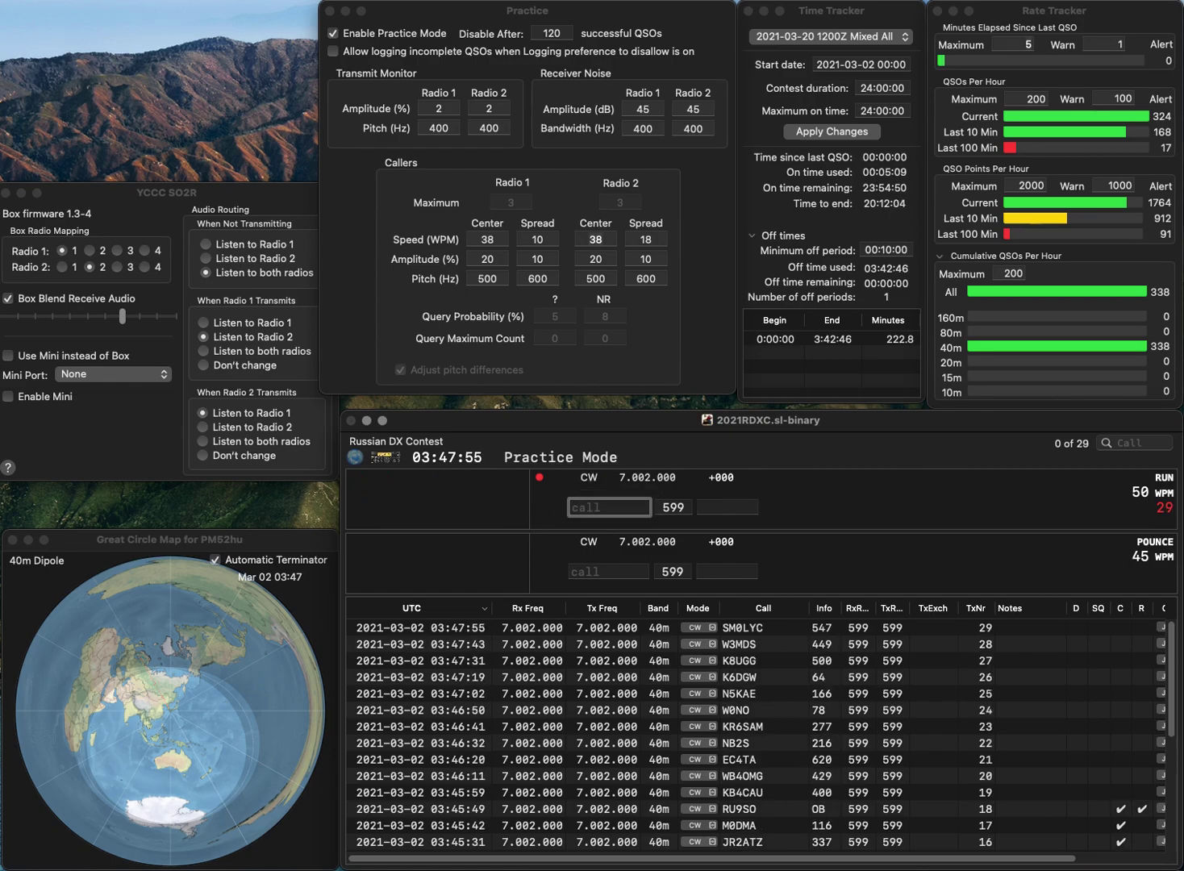
{"action": "type", "text": "VE3AHY"}
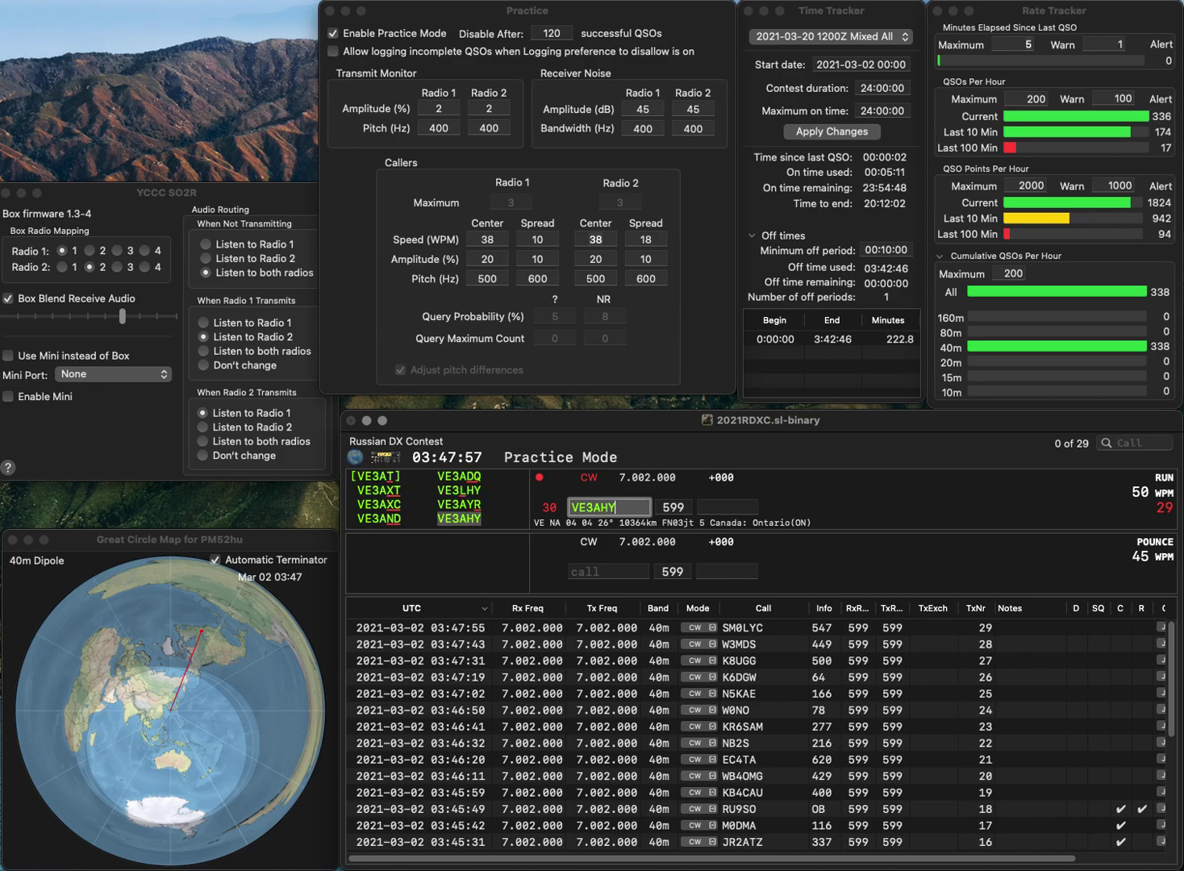
{"action": "key", "text": "Return"}
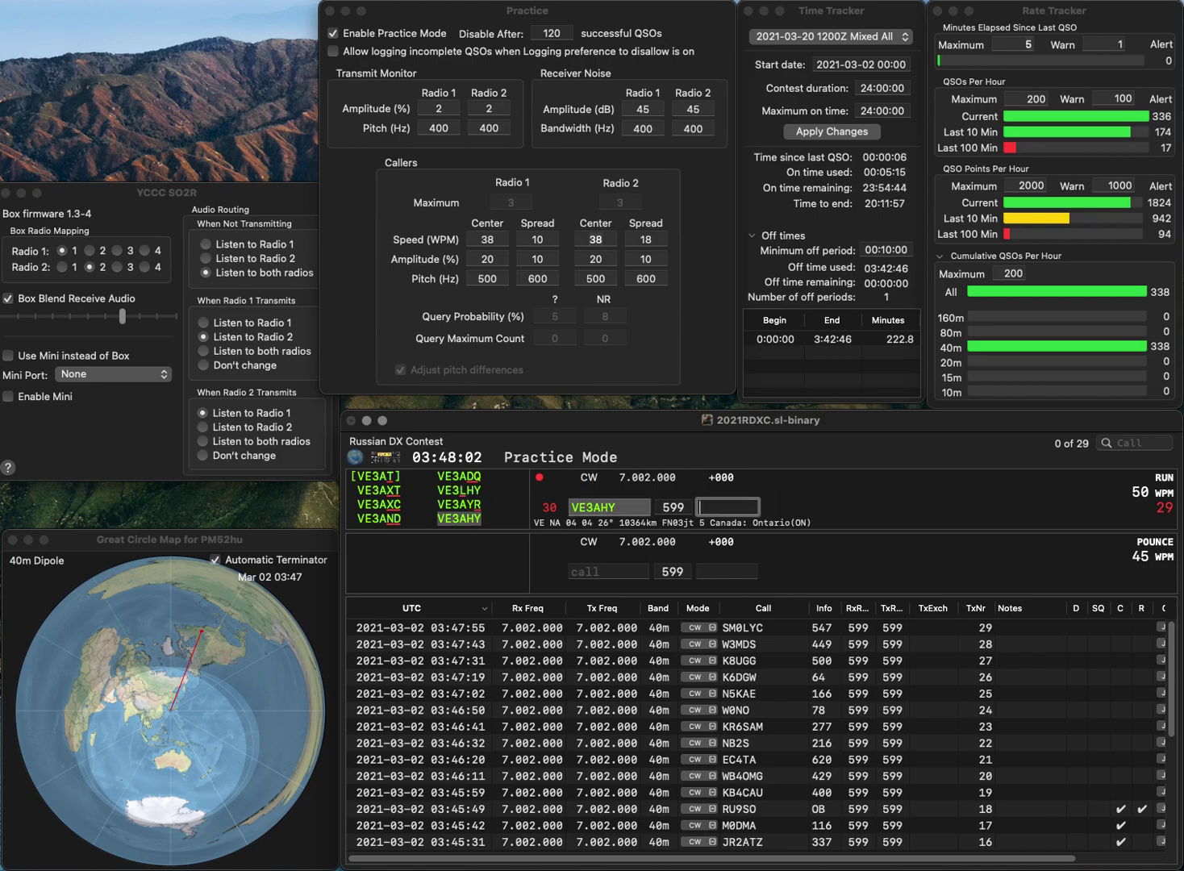
{"action": "type", "text": "841"}
{"action": "key", "text": "Return"}
Log a run-radio contact with call sign M4A and received exchange 63.
{"action": "type", "text": "M4A"}
{"action": "key", "text": "Return"}
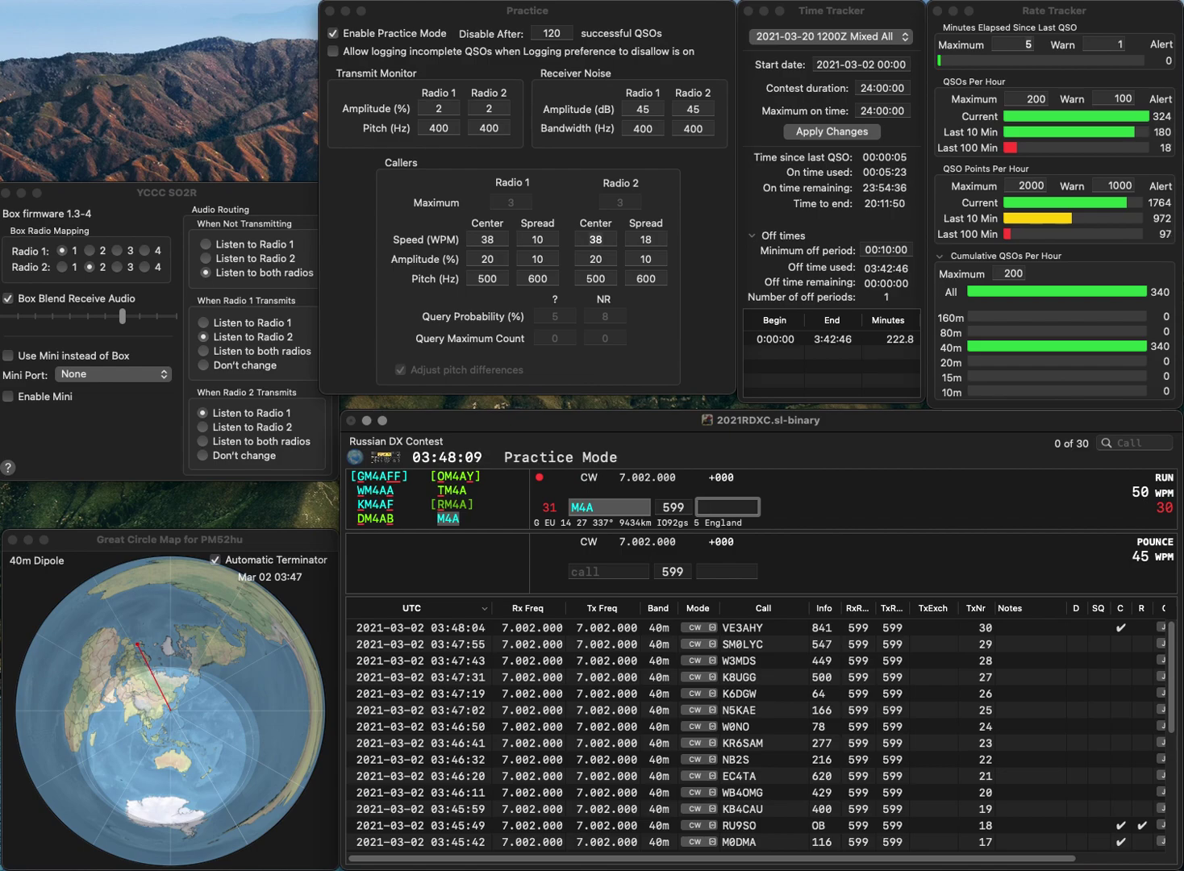
{"action": "type", "text": "63"}
{"action": "key", "text": "Return"}
{"action": "type", "text": "ON7IDX"}
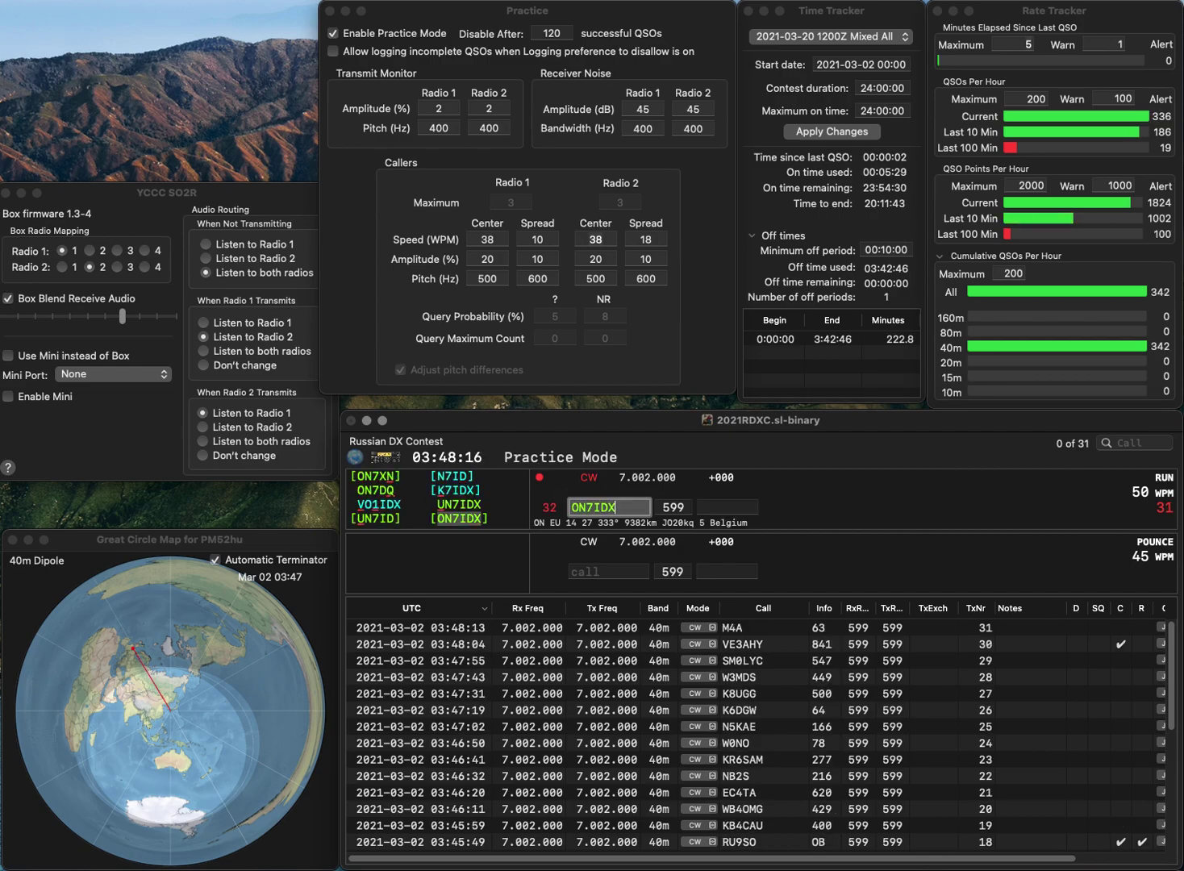
{"action": "key", "text": "Tab"}
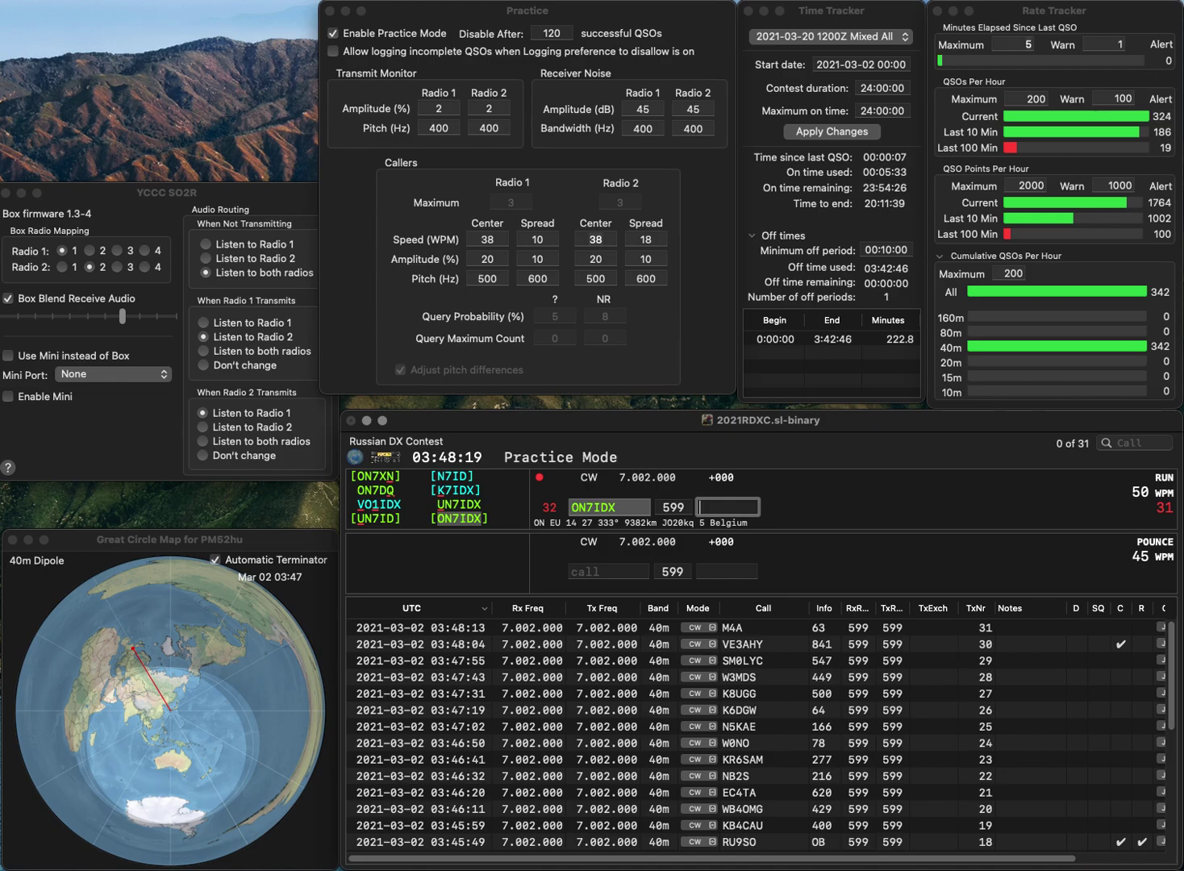
{"action": "type", "text": "271"}
{"action": "key", "text": "Return"}
{"action": "type", "text": "V"}
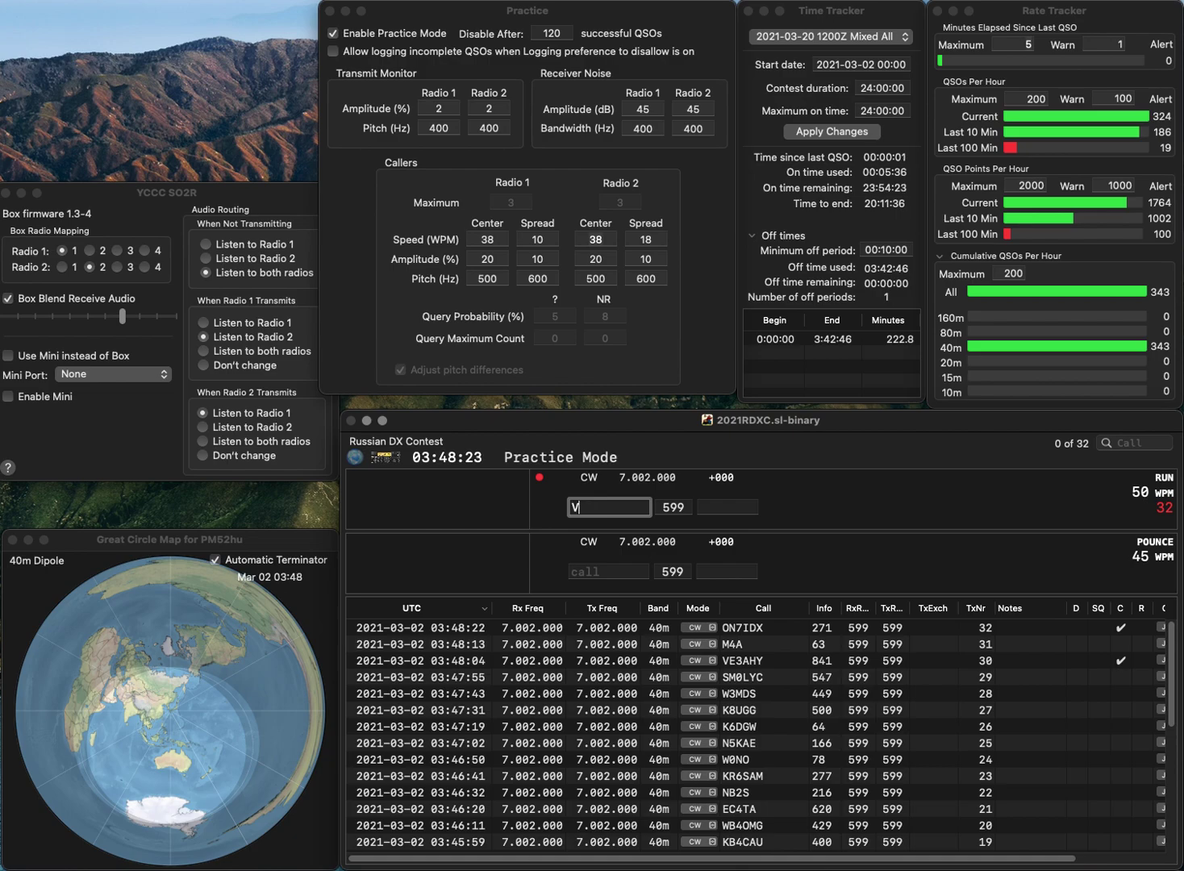
{"action": "type", "text": "A1MM"}
{"action": "key", "text": "Return"}
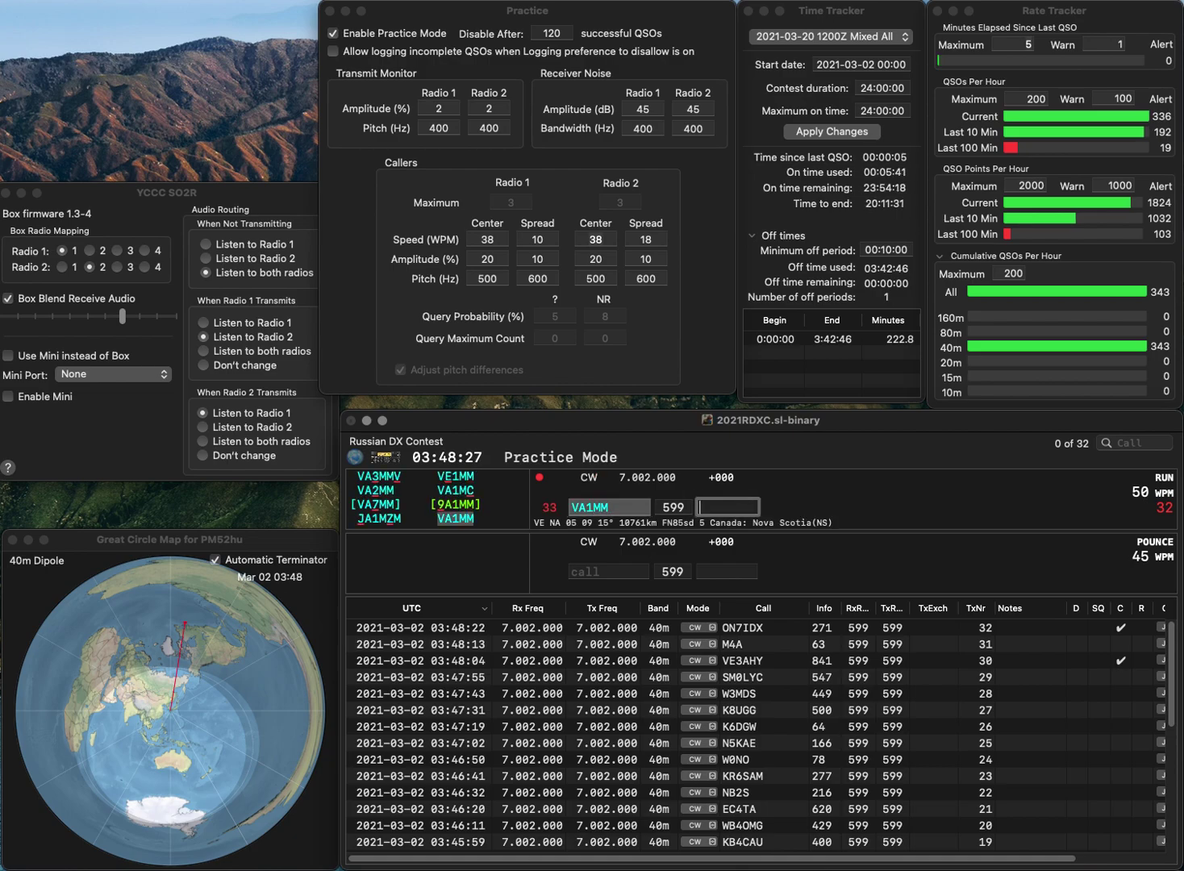
{"action": "type", "text": "463"}
{"action": "key", "text": "Return"}
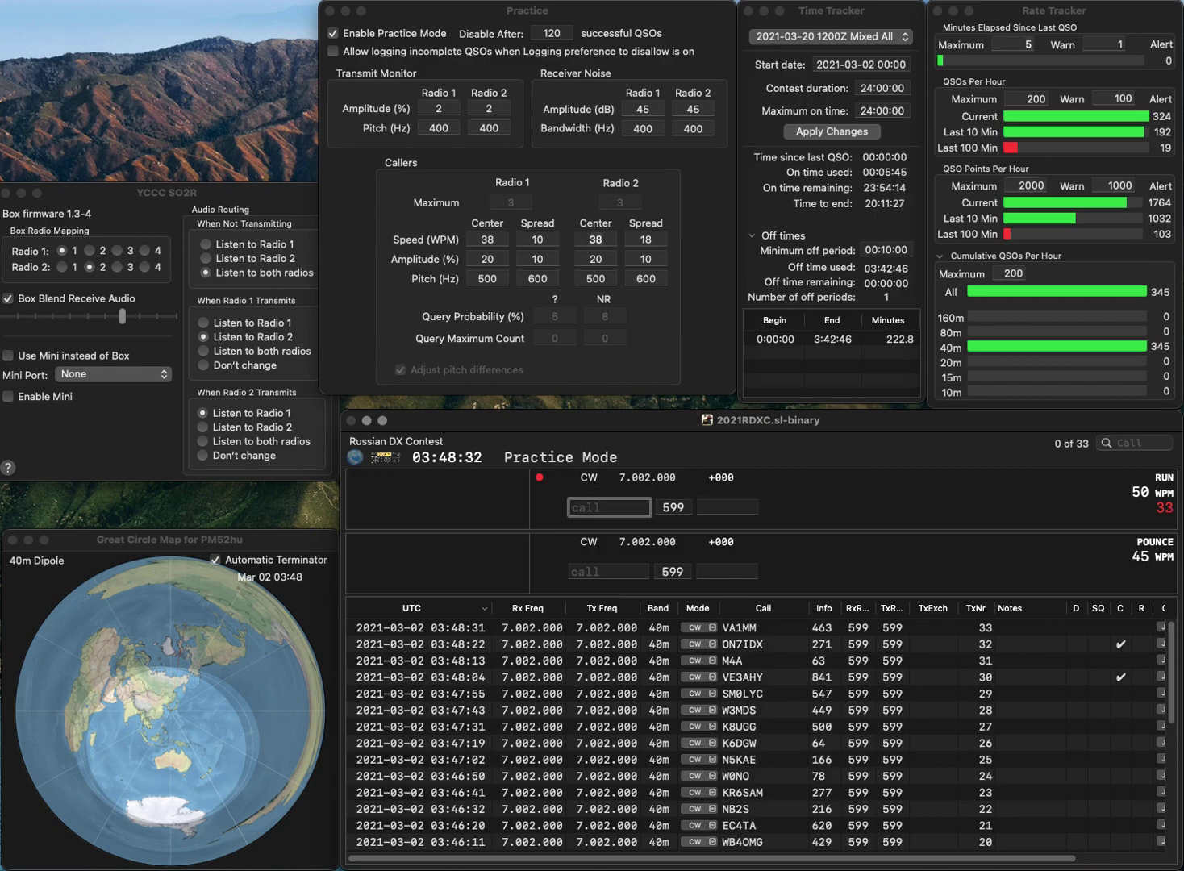
Enter the call DD7SM, correct it to DD8SM, and log the contact with received exchange 649.
{"action": "type", "text": "DD7"}
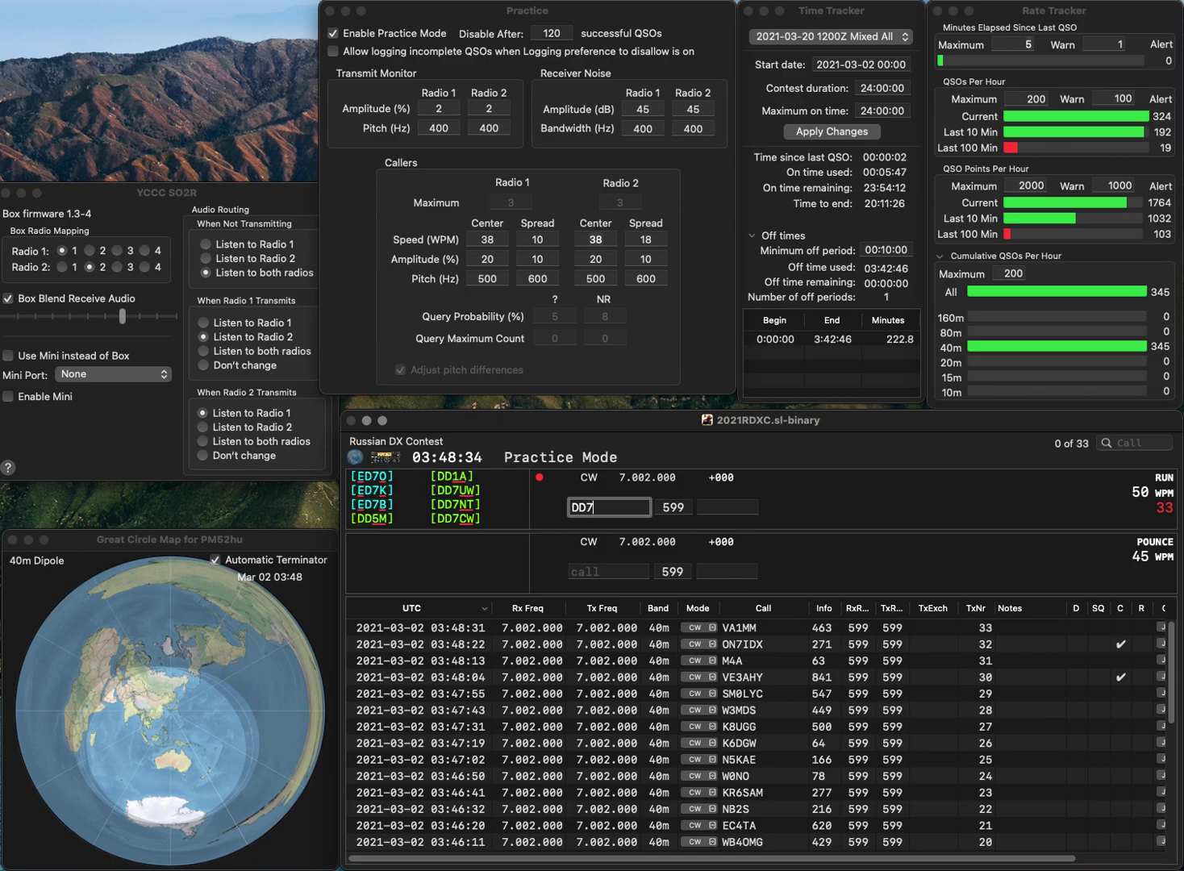
{"action": "type", "text": "SM"}
{"action": "key", "text": "BackSpace"}
{"action": "key", "text": "BackSpace"}
{"action": "key", "text": "BackSpace"}
{"action": "type", "text": "8SM"}
{"action": "key", "text": "space"}
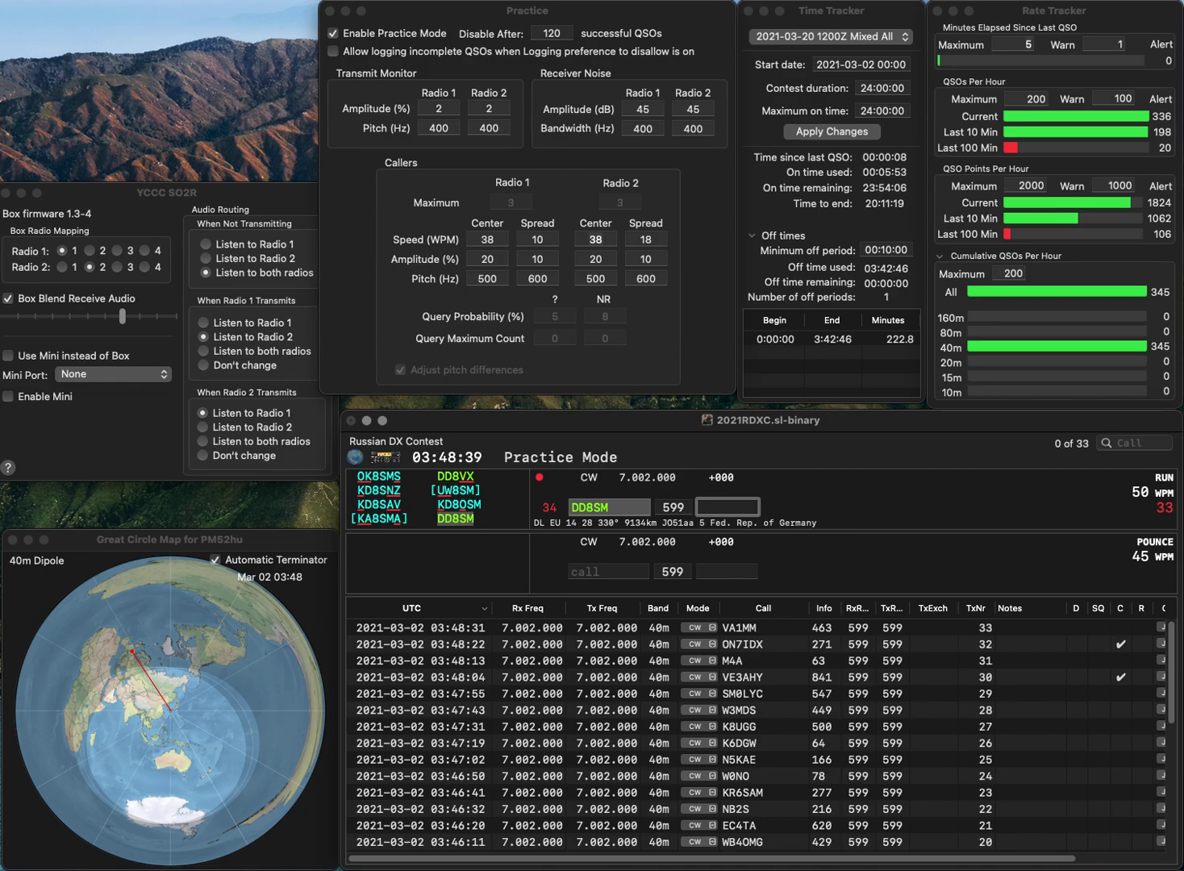
{"action": "type", "text": "64"}
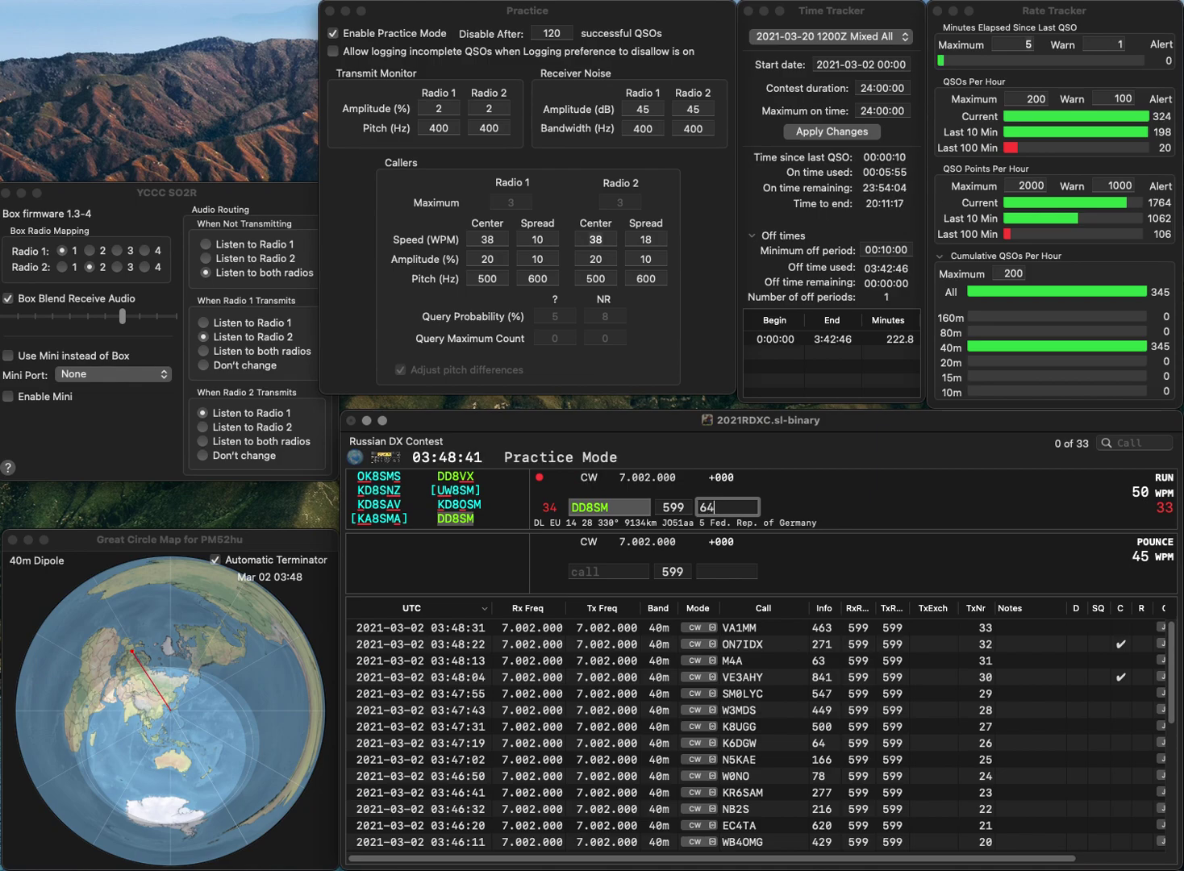
{"action": "type", "text": "9"}
{"action": "key", "text": "Return"}
{"action": "type", "text": "K"}
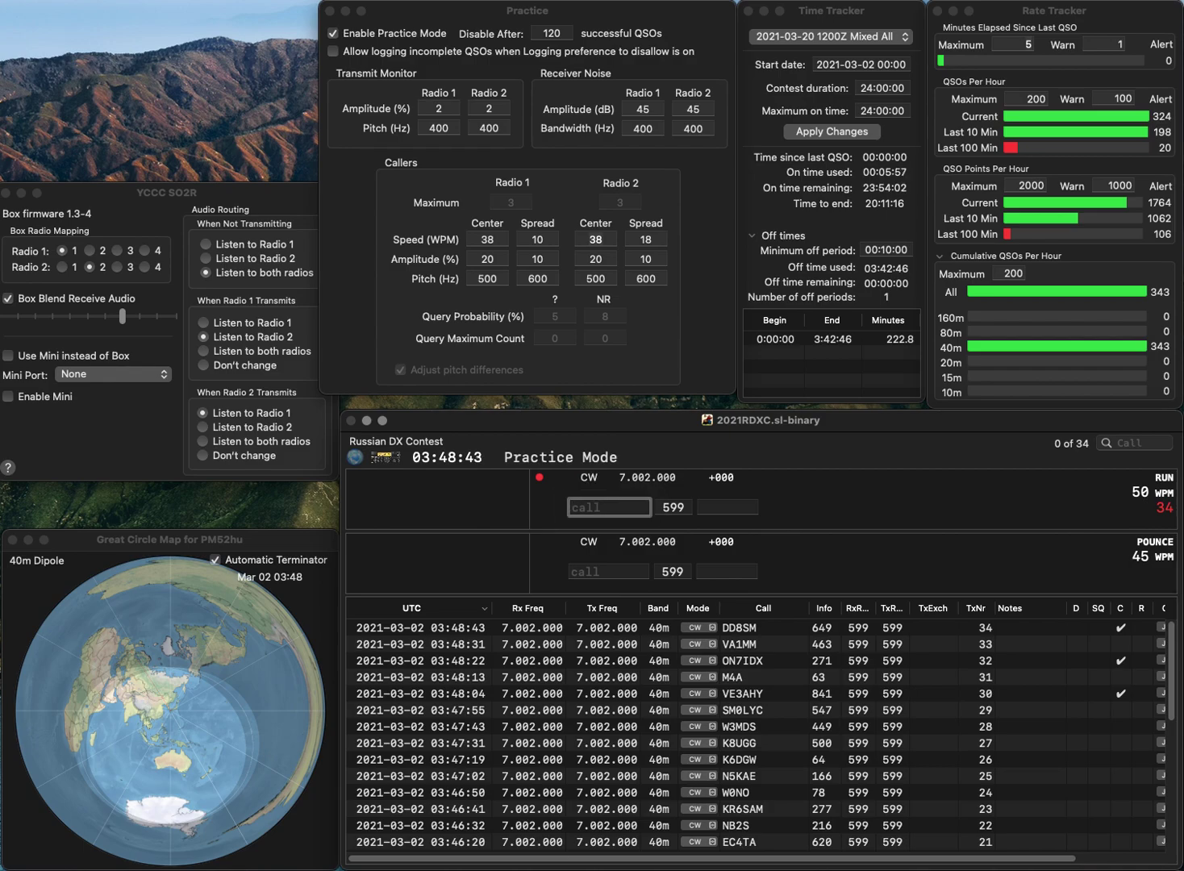
{"action": "type", "text": "M4TLR"}
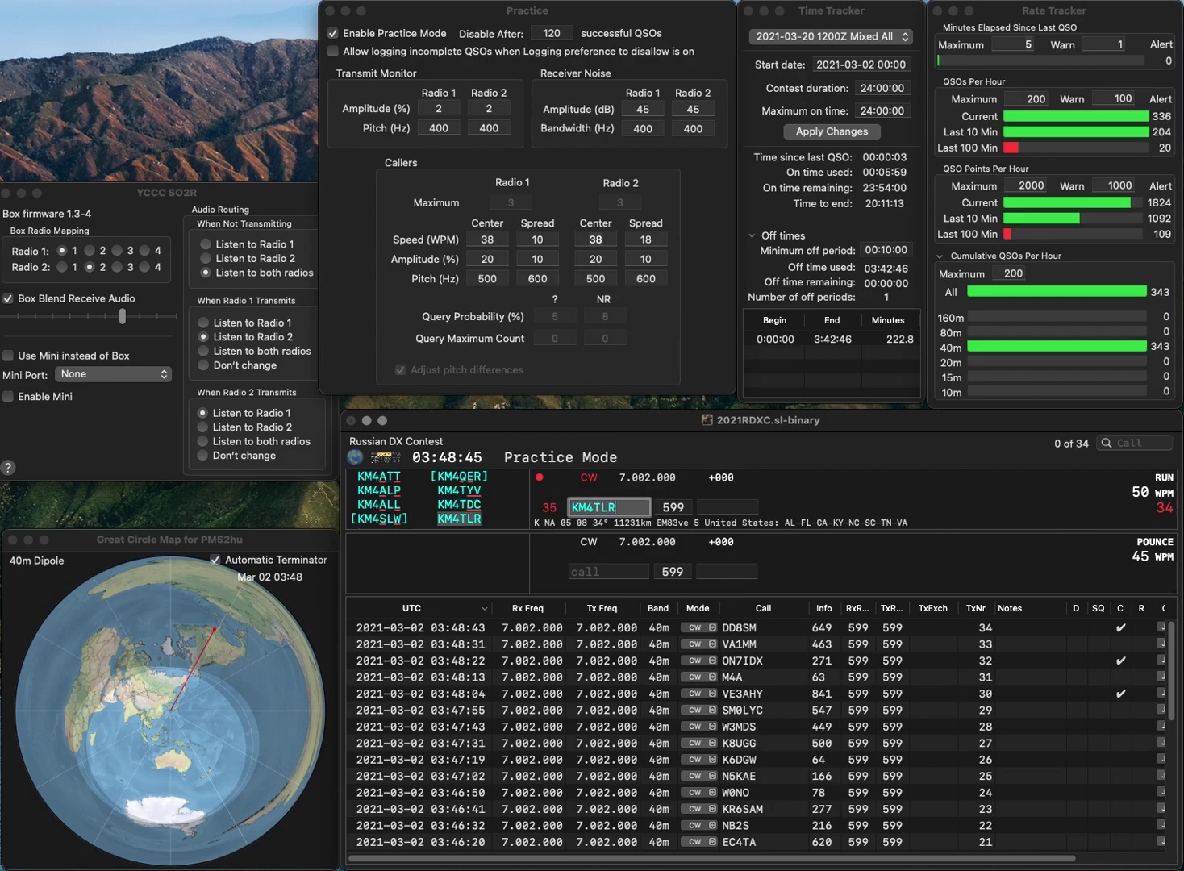
{"action": "key", "text": "space"}
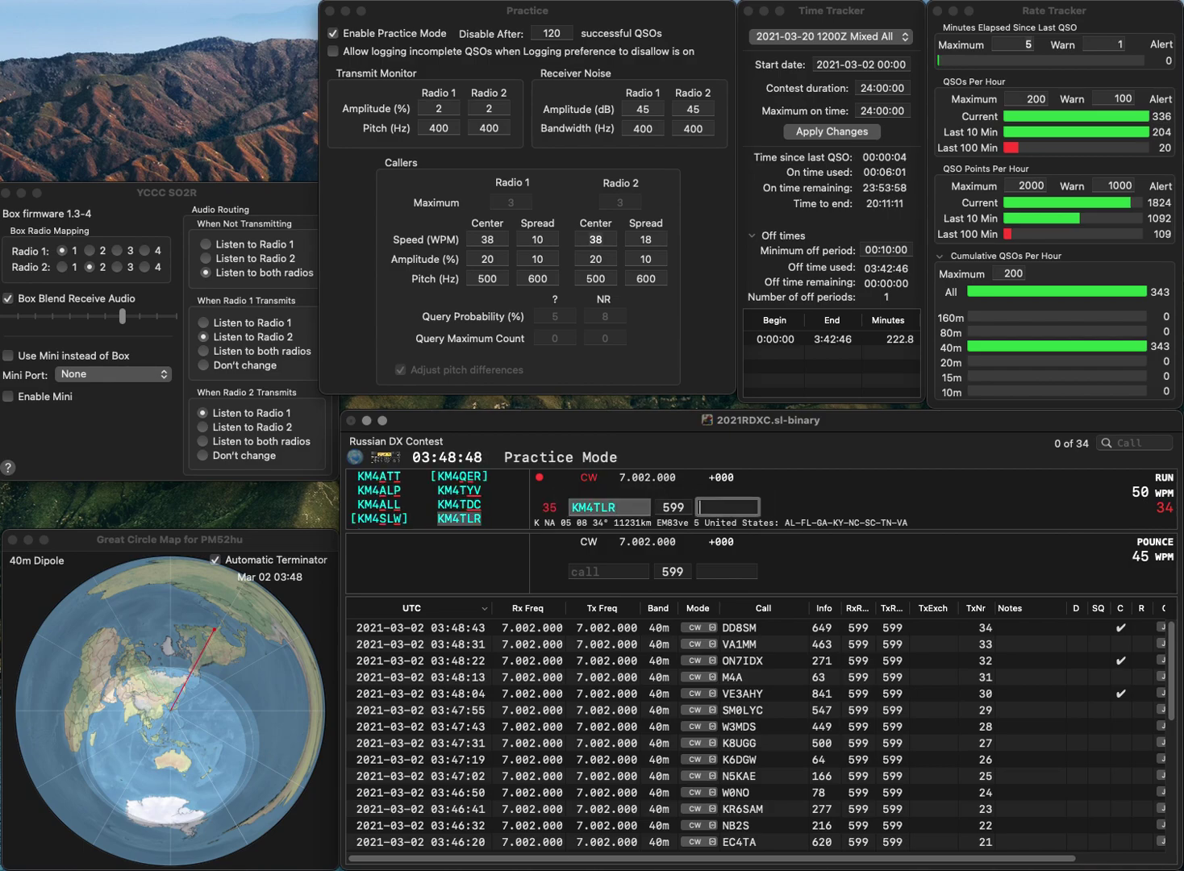
{"action": "type", "text": "413"}
{"action": "key", "text": "Return"}
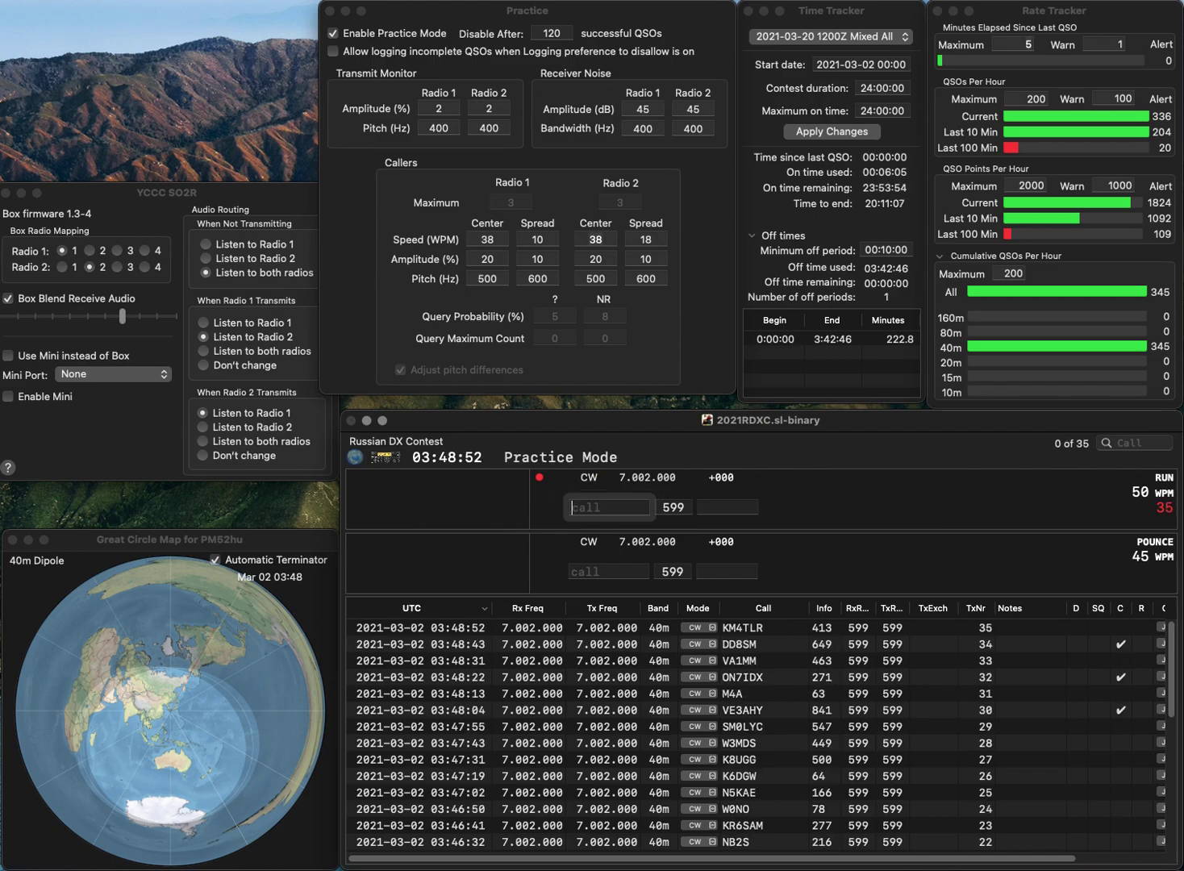
{"action": "type", "text": "KI5BLU"}
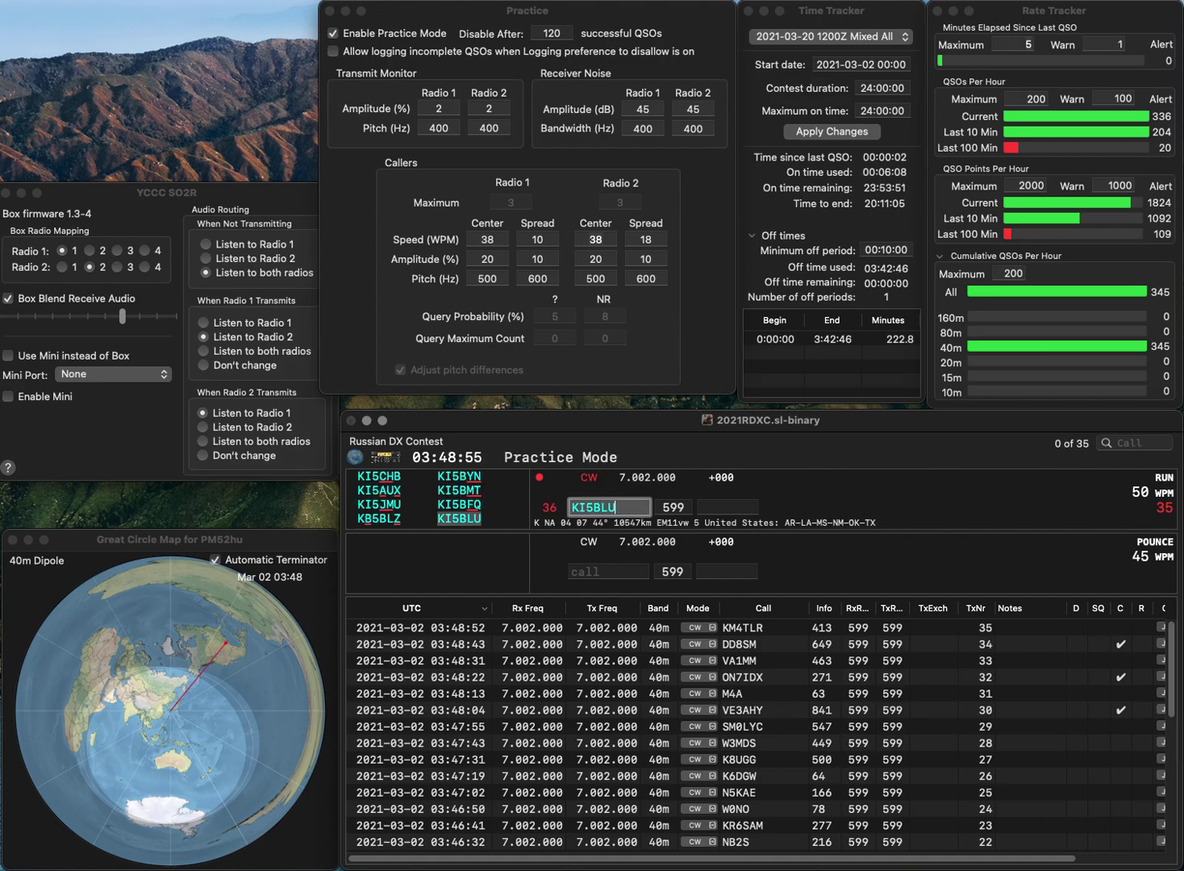
{"action": "key", "text": "space"}
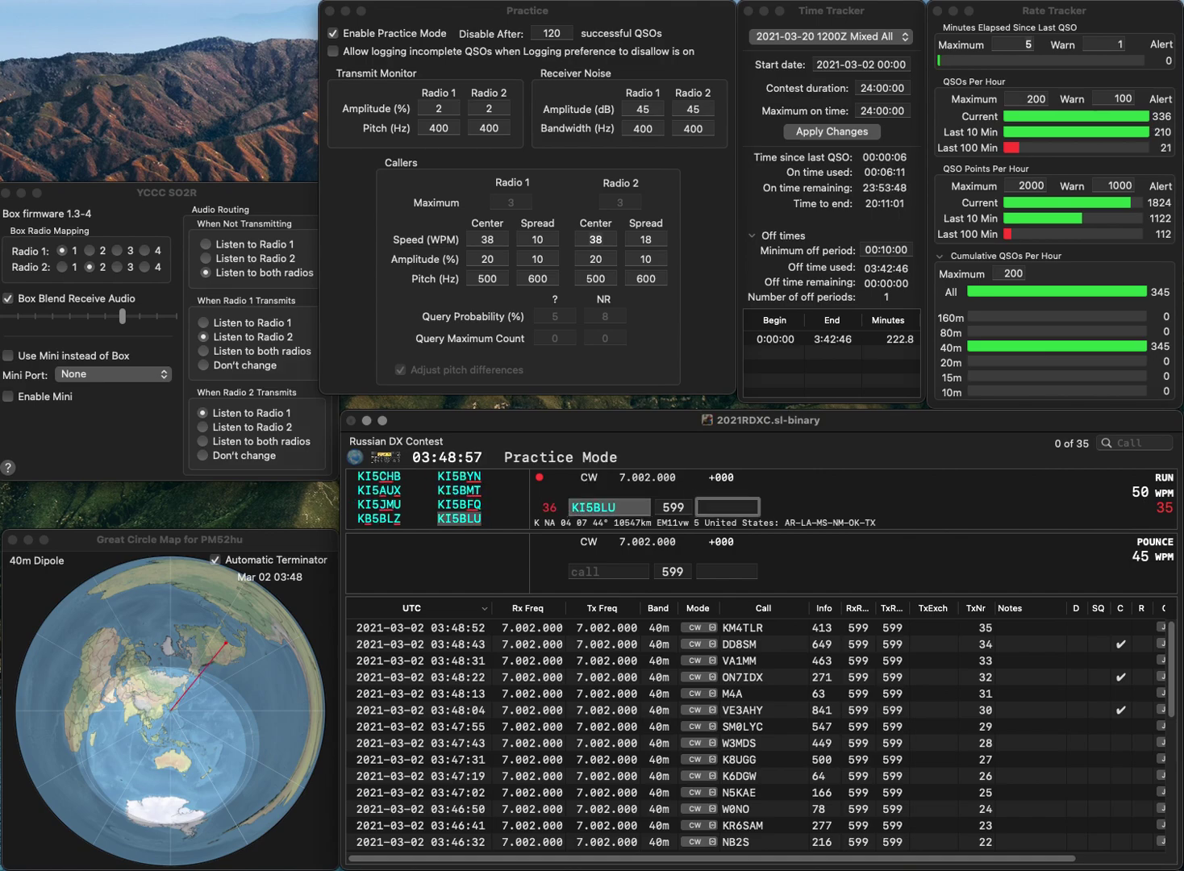
{"action": "type", "text": "581"}
{"action": "key", "text": "Return"}
{"action": "type", "text": "A"}
{"action": "key", "text": "BackSpace"}
{"action": "type", "text": "WB8VL"}
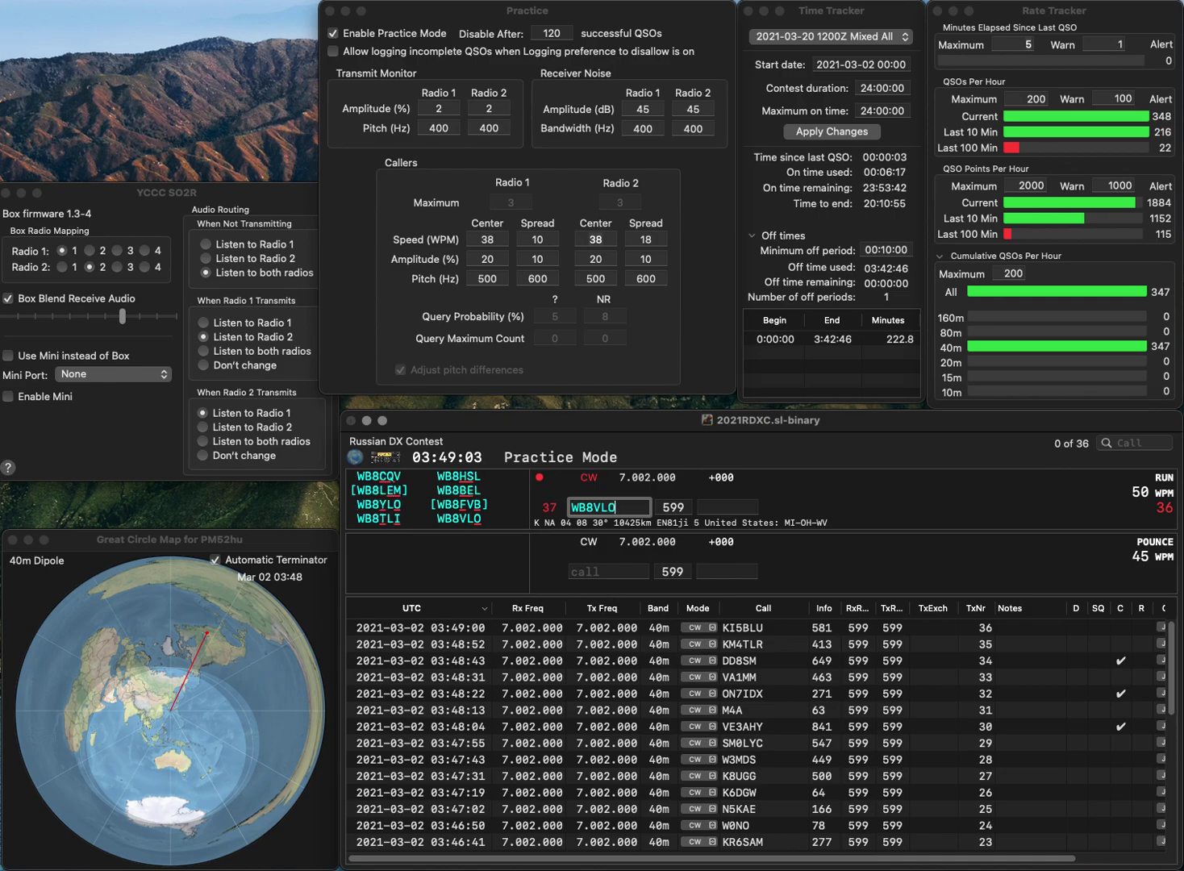
{"action": "type", "text": "O"}
{"action": "key", "text": "Return"}
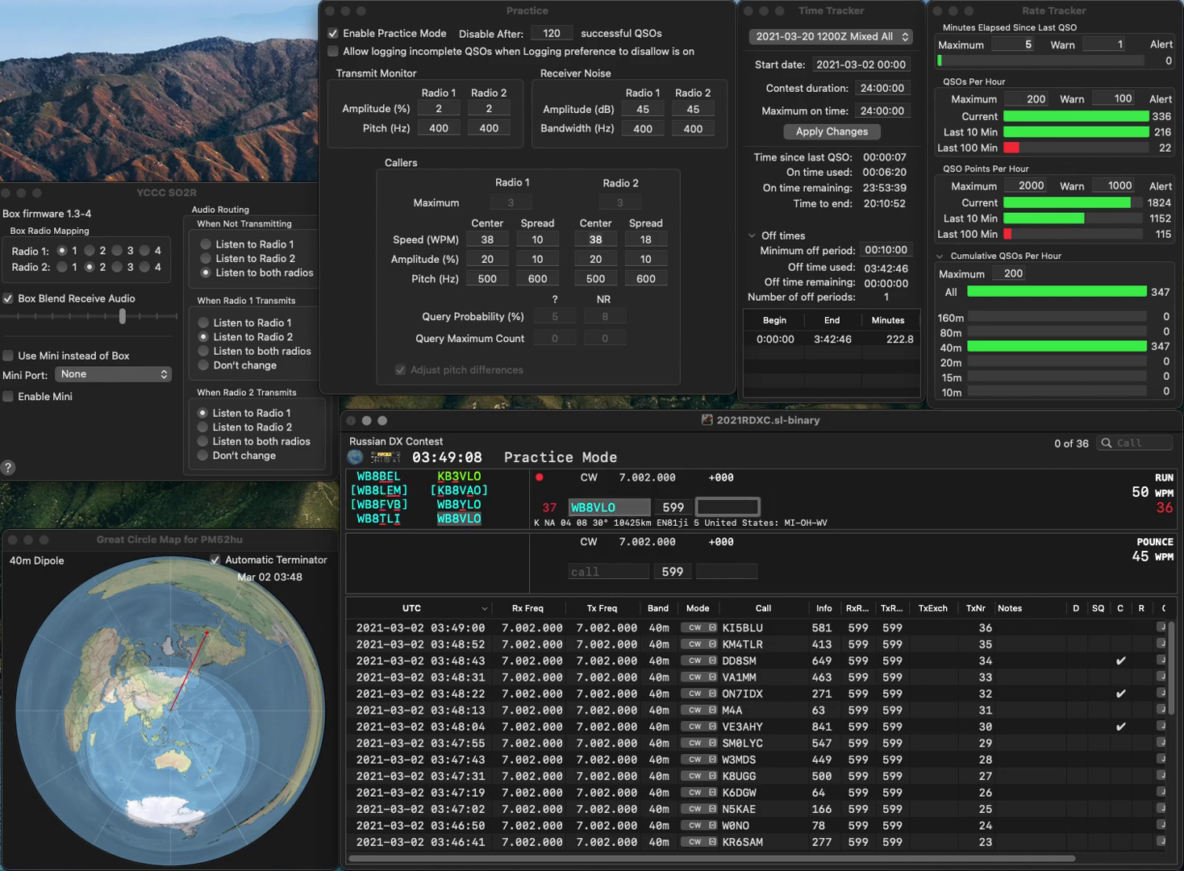
{"action": "type", "text": "238"}
{"action": "key", "text": "Return"}
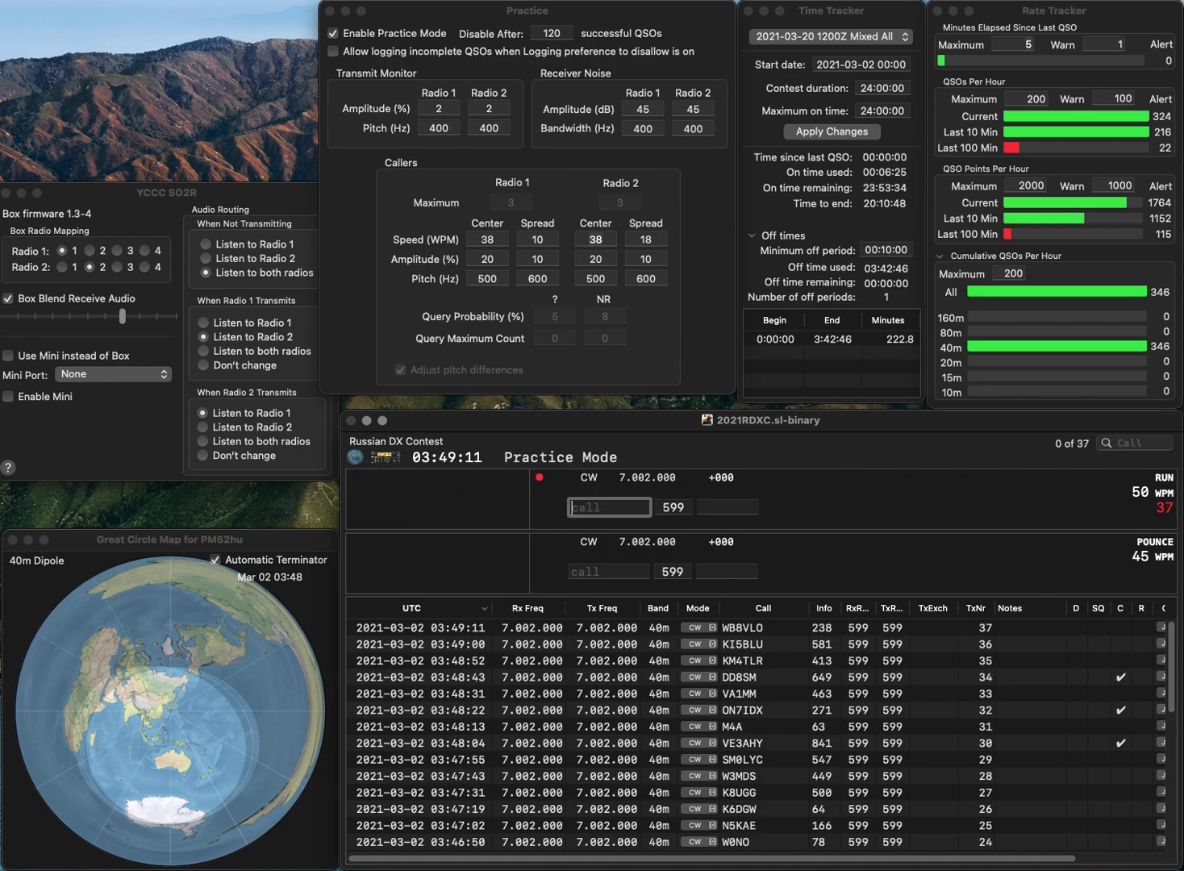
{"action": "type", "text": "DL3ARN"}
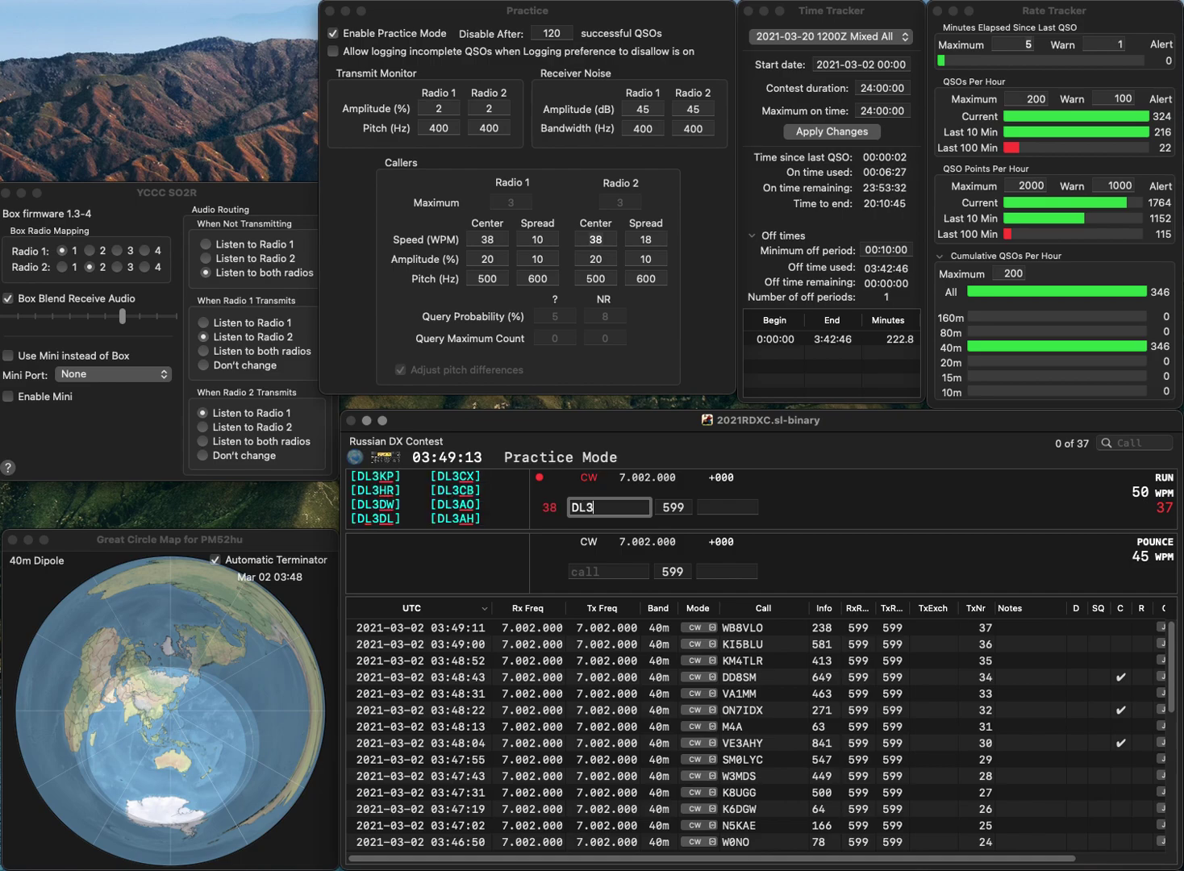
{"action": "key", "text": "Left"}
{"action": "key", "text": "Left"}
{"action": "key", "text": "Left"}
{"action": "key", "text": "BackSpace"}
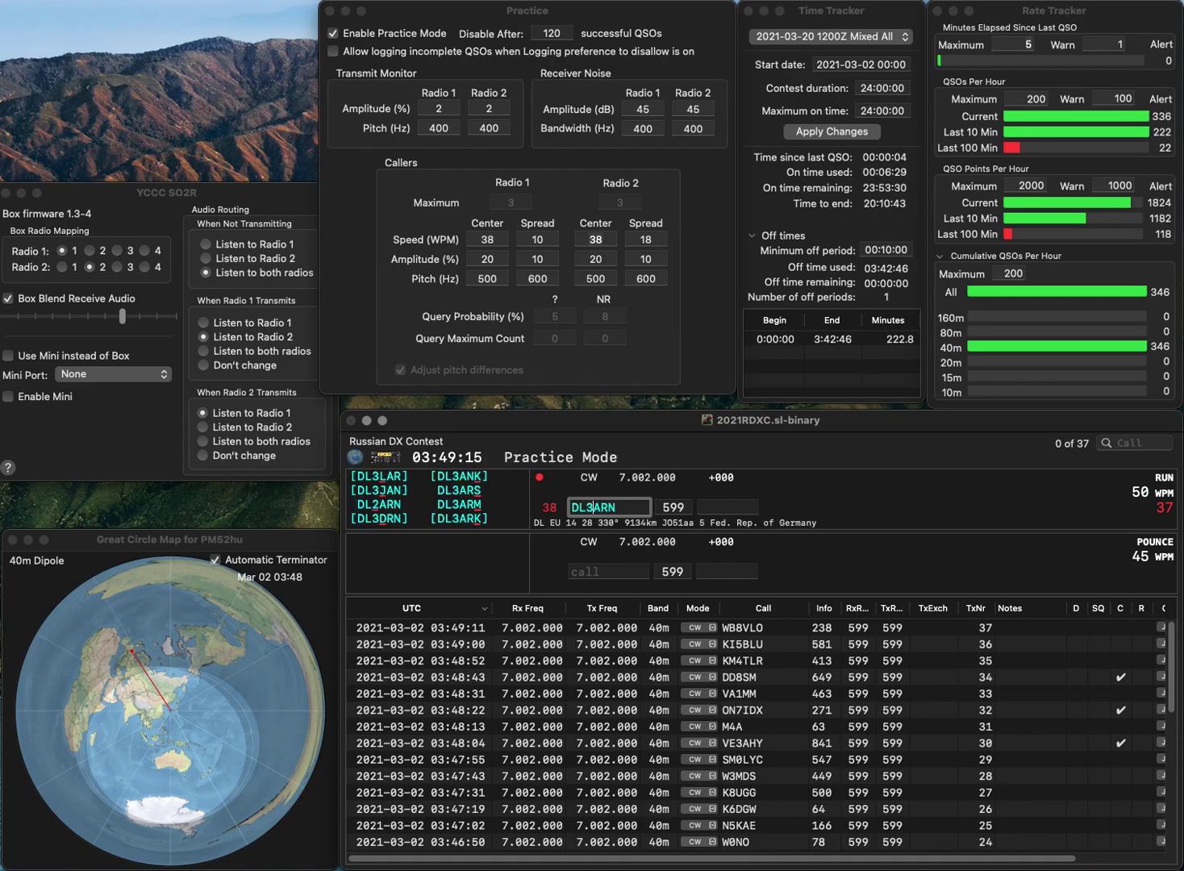
{"action": "type", "text": "2"}
{"action": "key", "text": "space"}
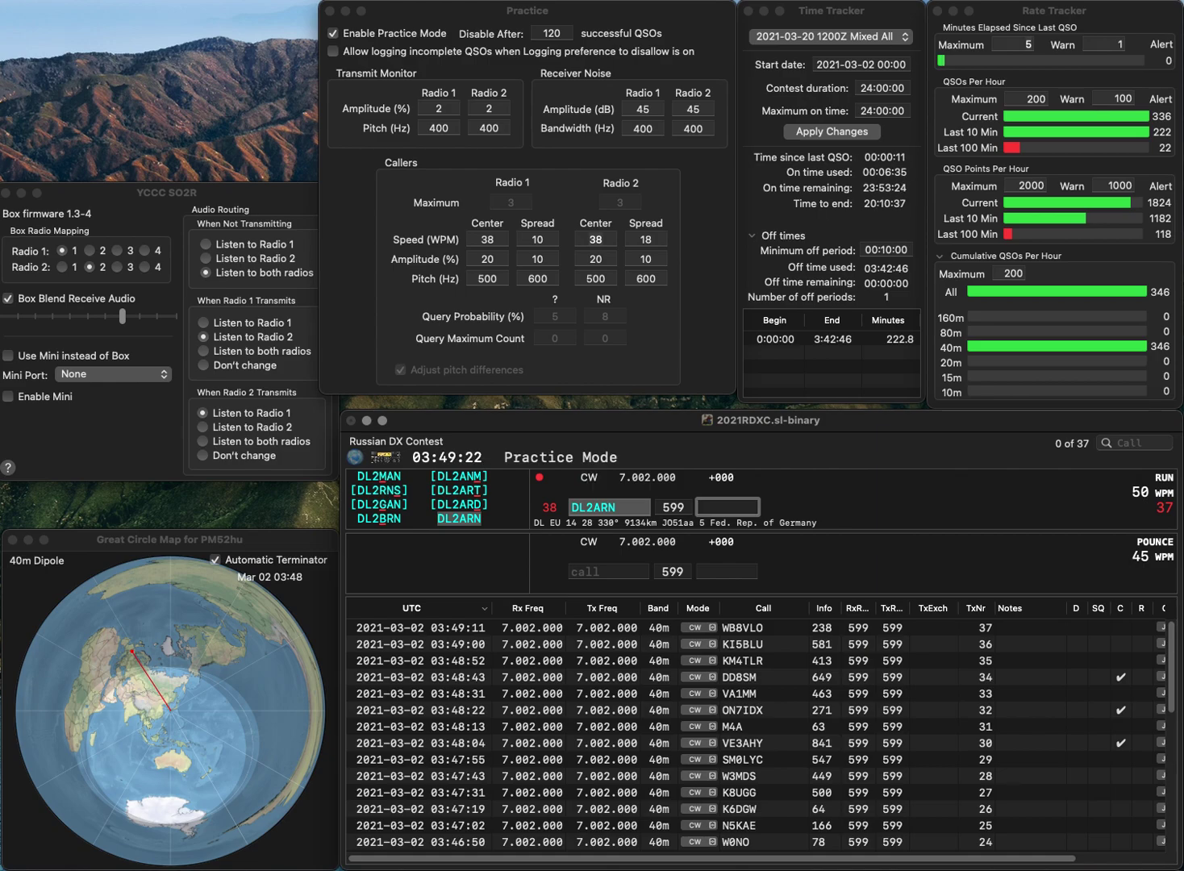
{"action": "type", "text": "358"}
{"action": "key", "text": "Return"}
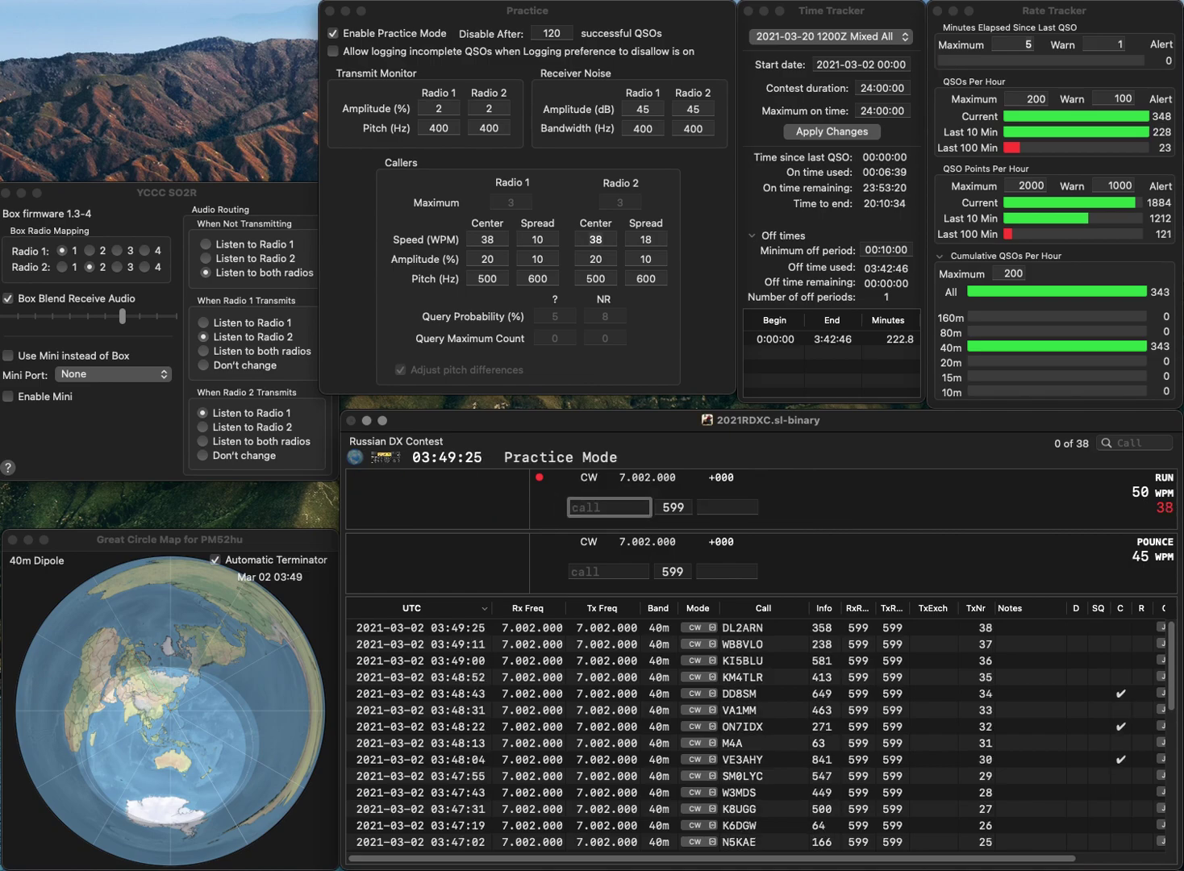
Enter the partial call 92H, correct it to 9G2HO, and log the contact with received exchange 641.
{"action": "type", "text": "92H"}
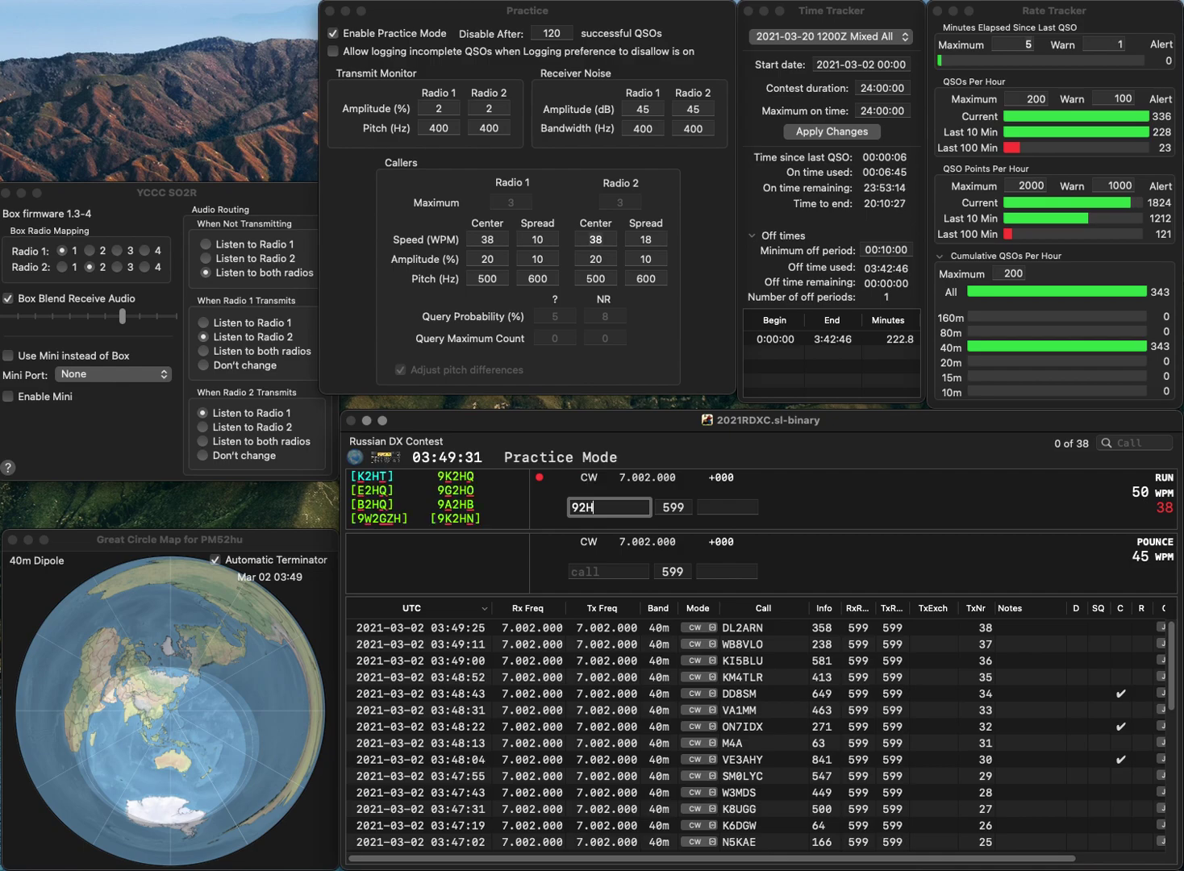
{"action": "type", "text": "OG2HO"}
{"action": "key", "text": "Return"}
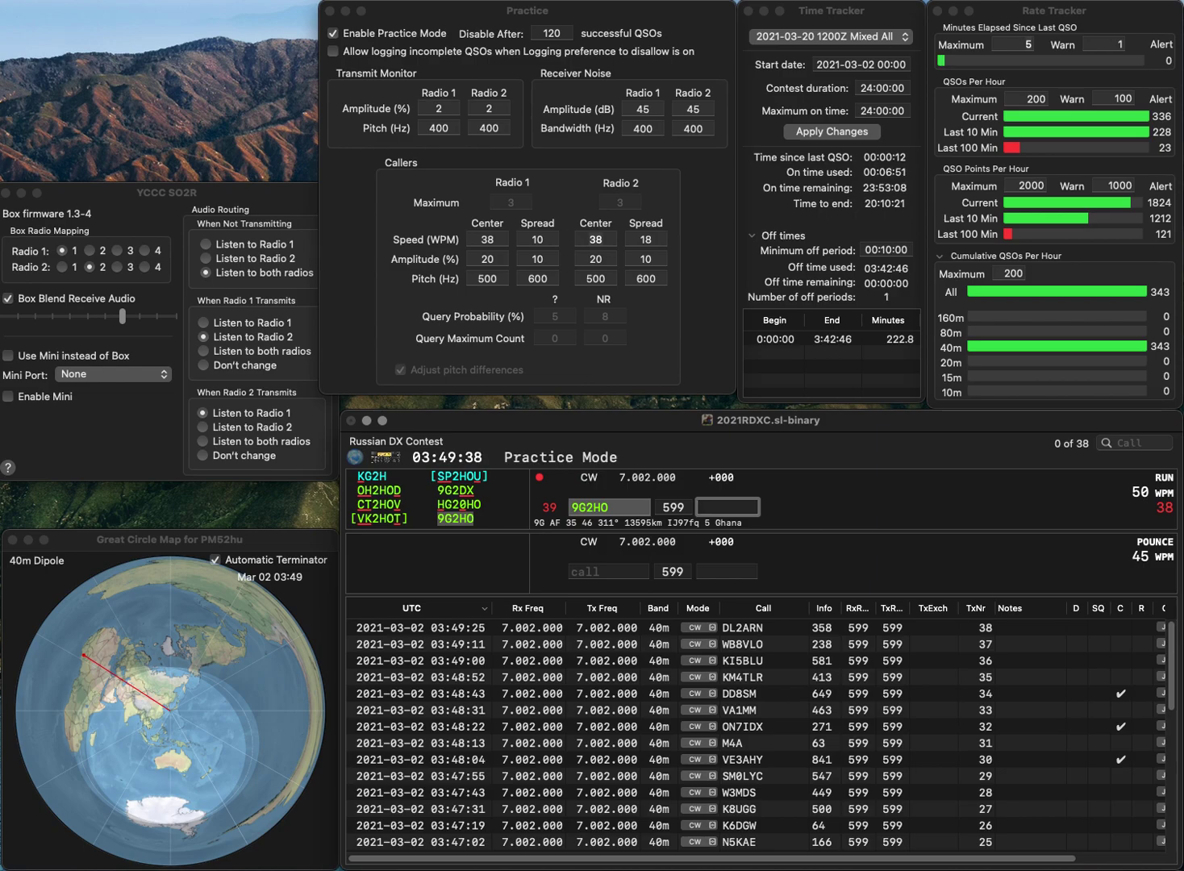
{"action": "type", "text": "41"}
{"action": "key", "text": "Return"}
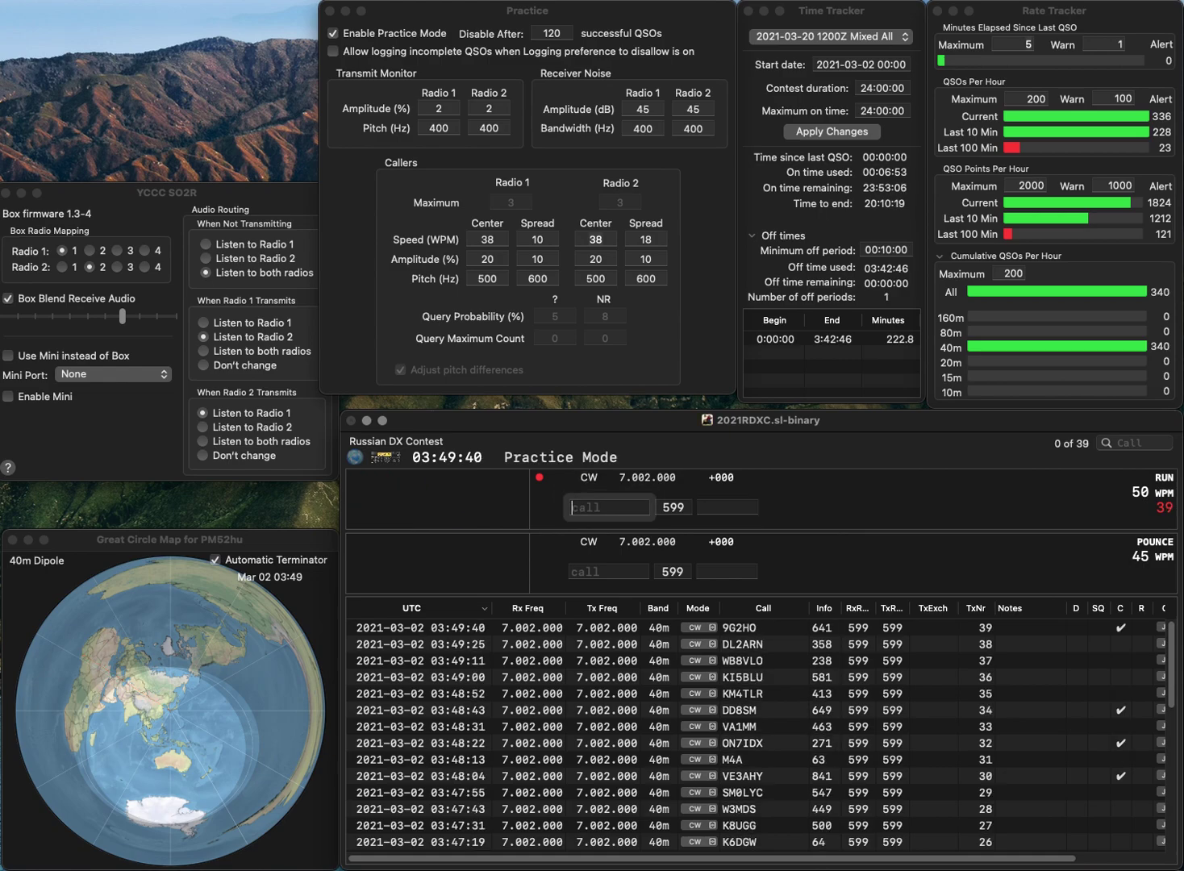
{"action": "type", "text": "VA3"}
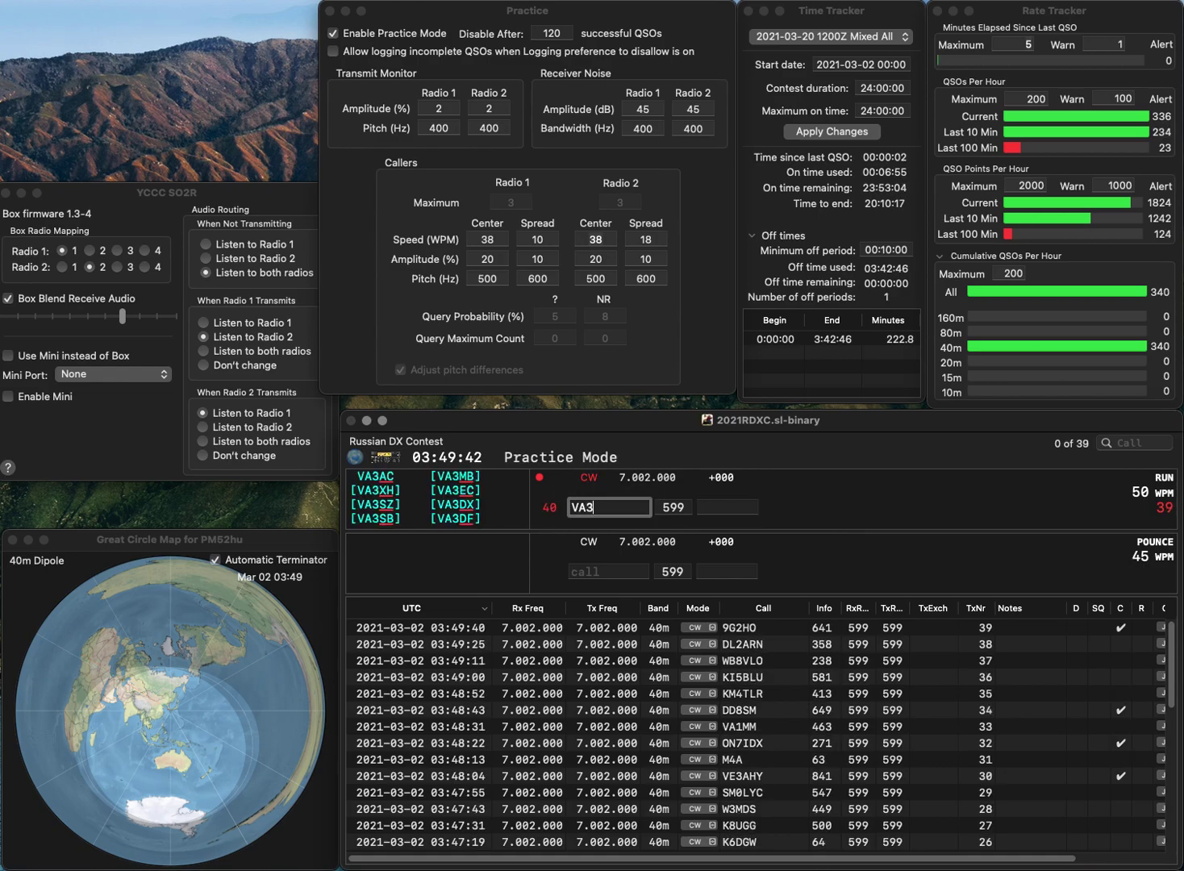
{"action": "type", "text": "QR"}
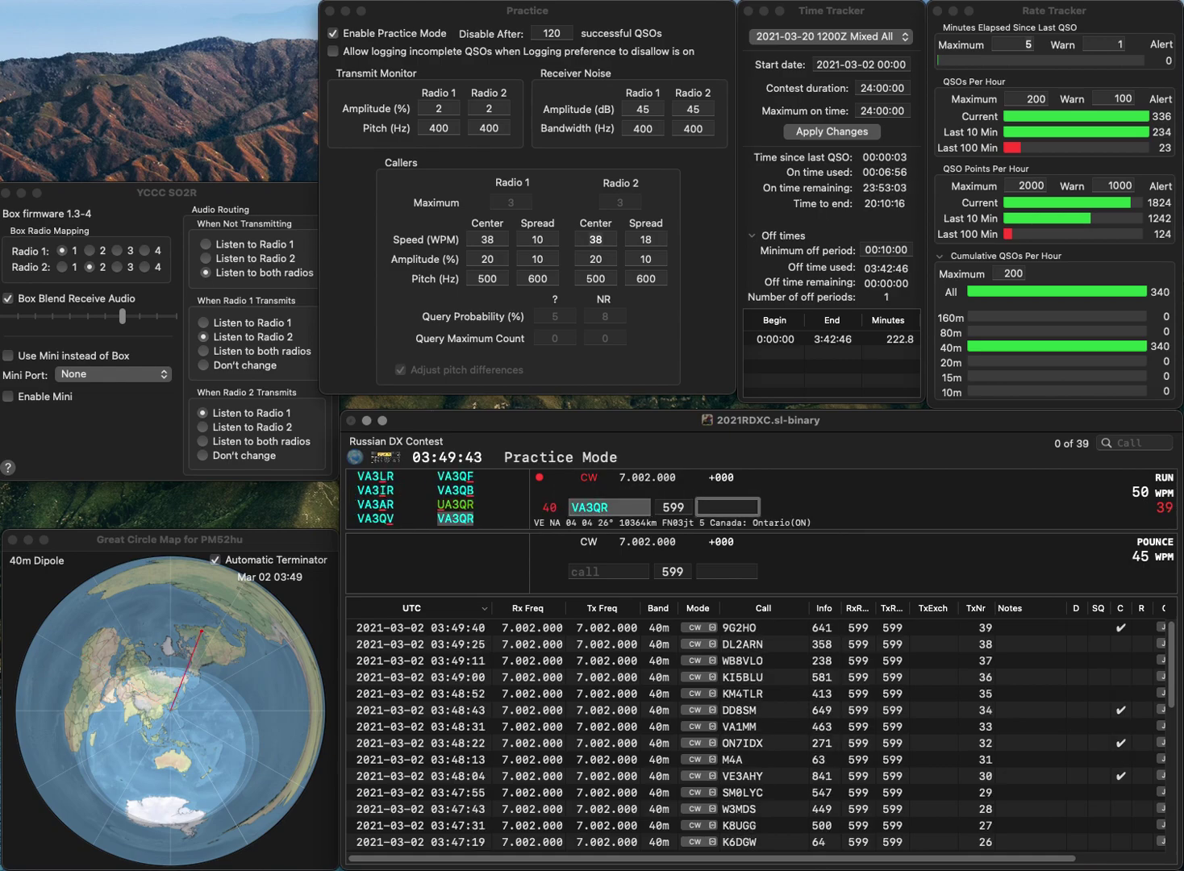
{"action": "key", "text": "Left"}
{"action": "key", "text": "Left"}
{"action": "key", "text": "Left"}
{"action": "key", "text": "BackSpace"}
{"action": "type", "text": "2"}
{"action": "key", "text": "space"}
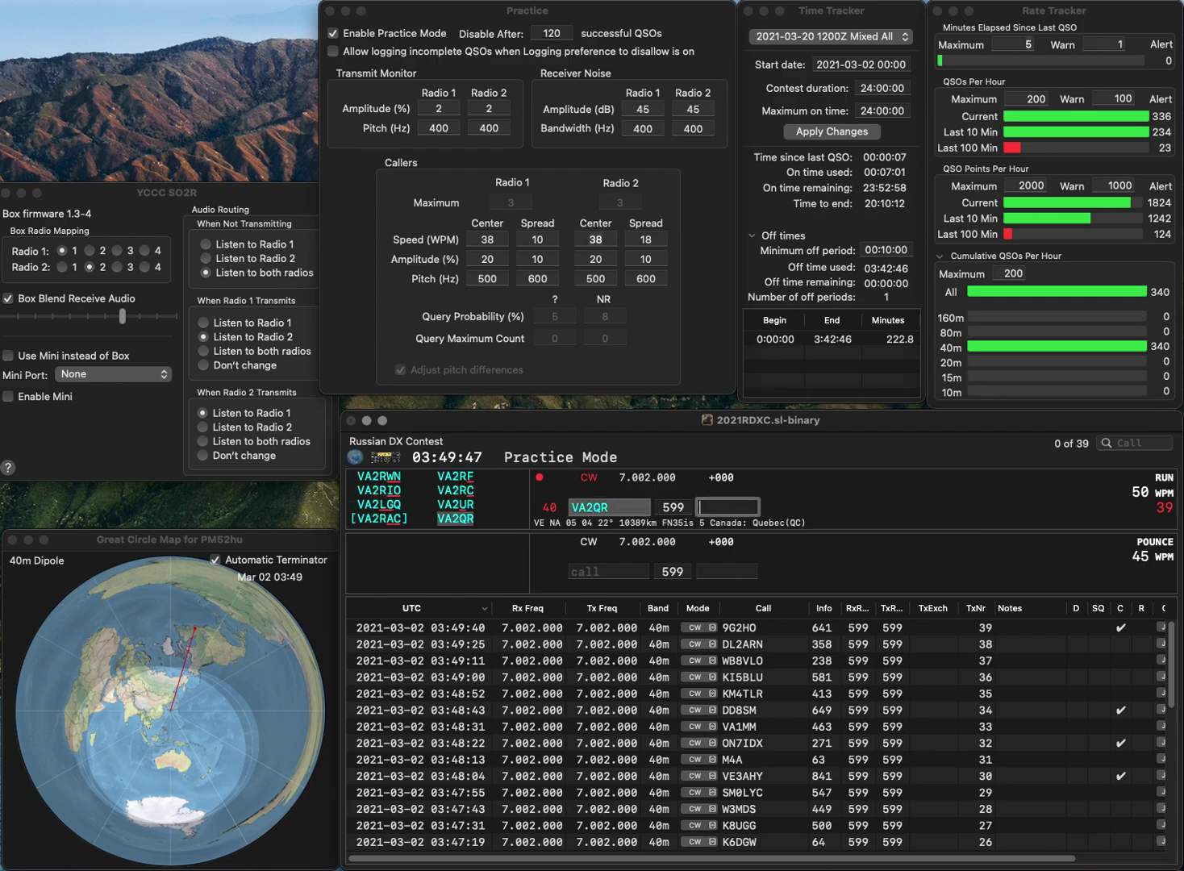
{"action": "type", "text": "458"}
{"action": "key", "text": "Return"}
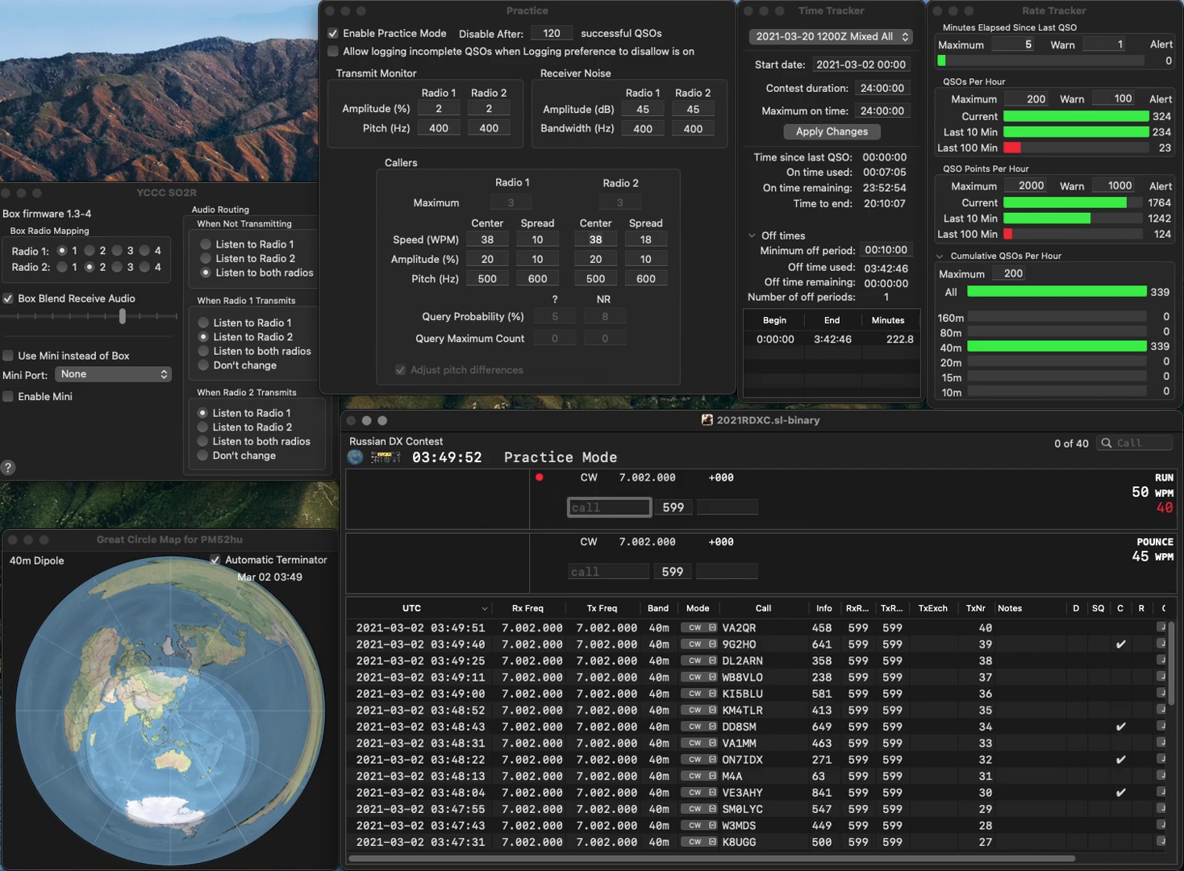
Enter the call OG6BX, correct it to OG66X, and log the contact with received exchange 265.
{"action": "type", "text": "OG6BX"}
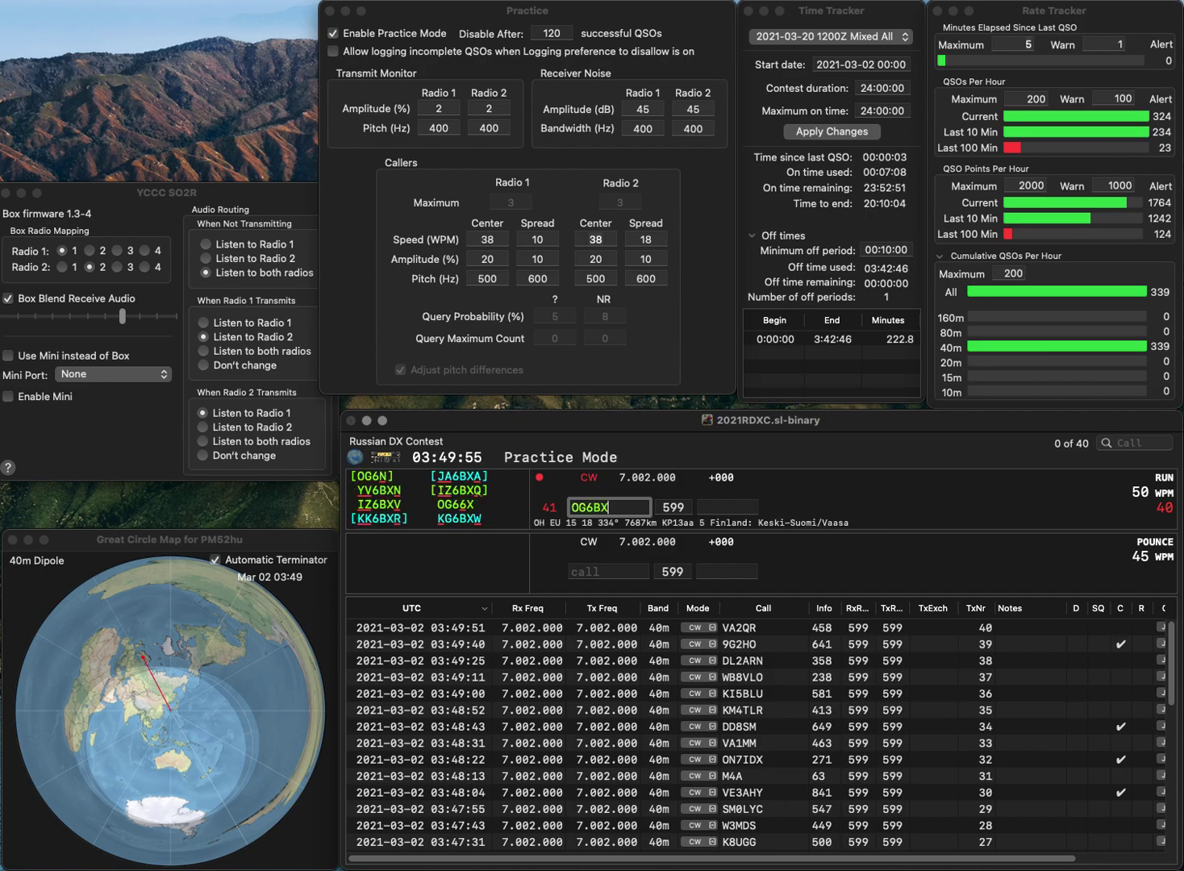
{"action": "key", "text": "BackSpace"}
{"action": "key", "text": "BackSpace"}
{"action": "type", "text": "6X"}
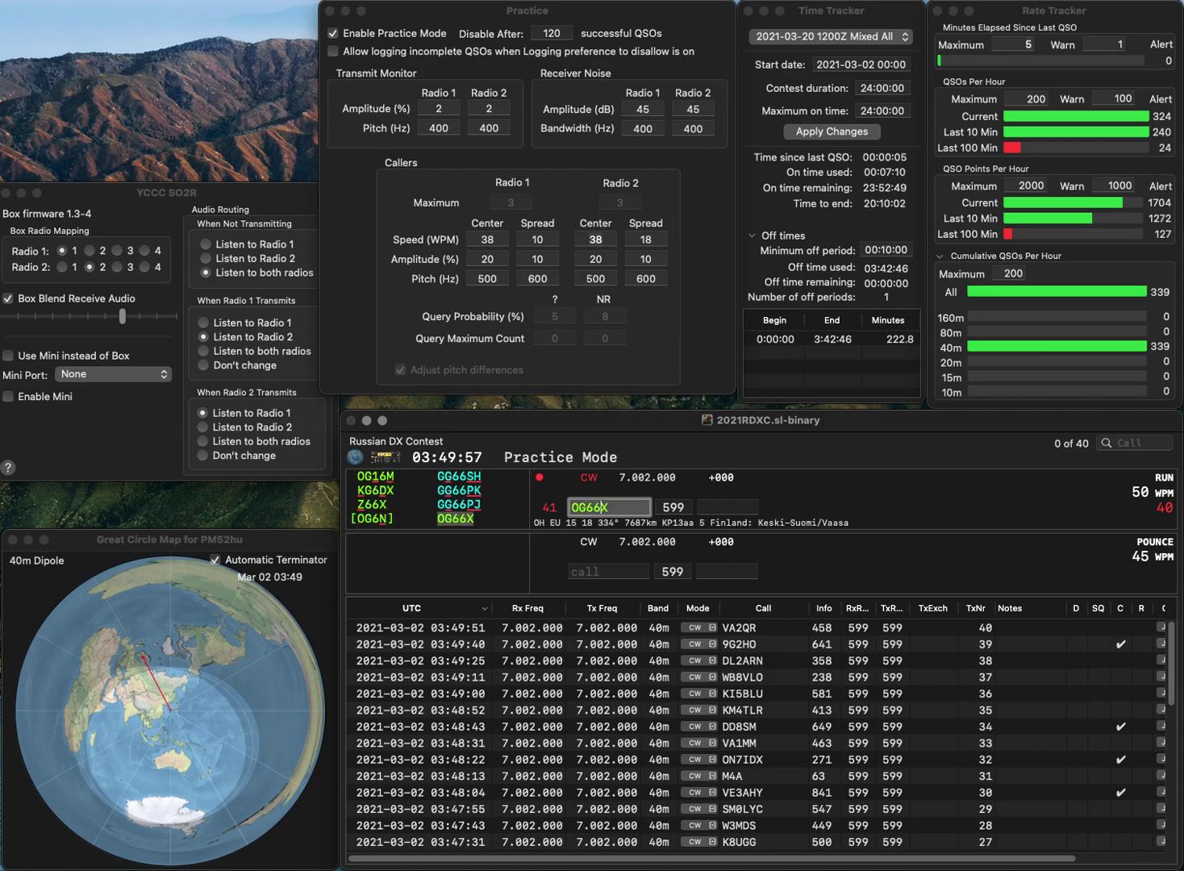
{"action": "key", "text": "space"}
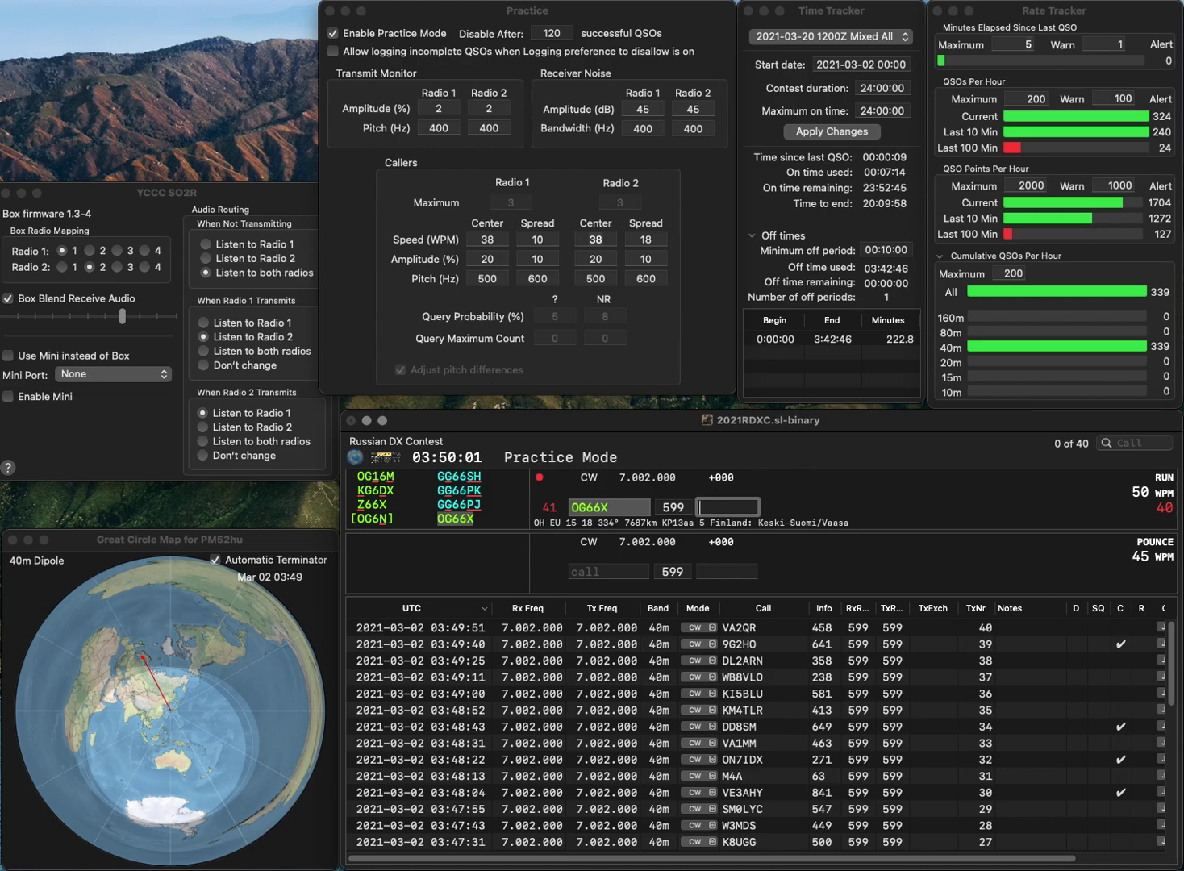
{"action": "type", "text": "65"}
{"action": "key", "text": "Return"}
{"action": "type", "text": "W3MM"}
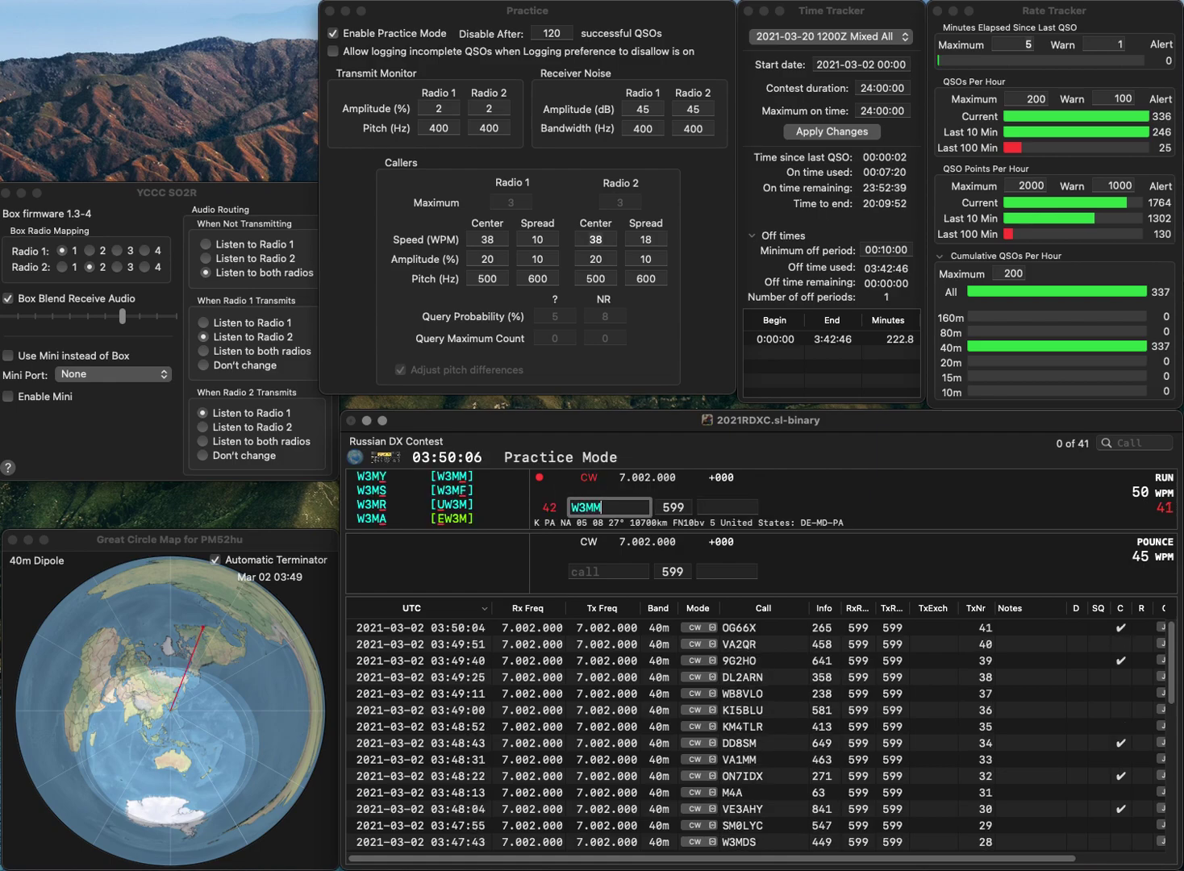
{"action": "key", "text": "Return"}
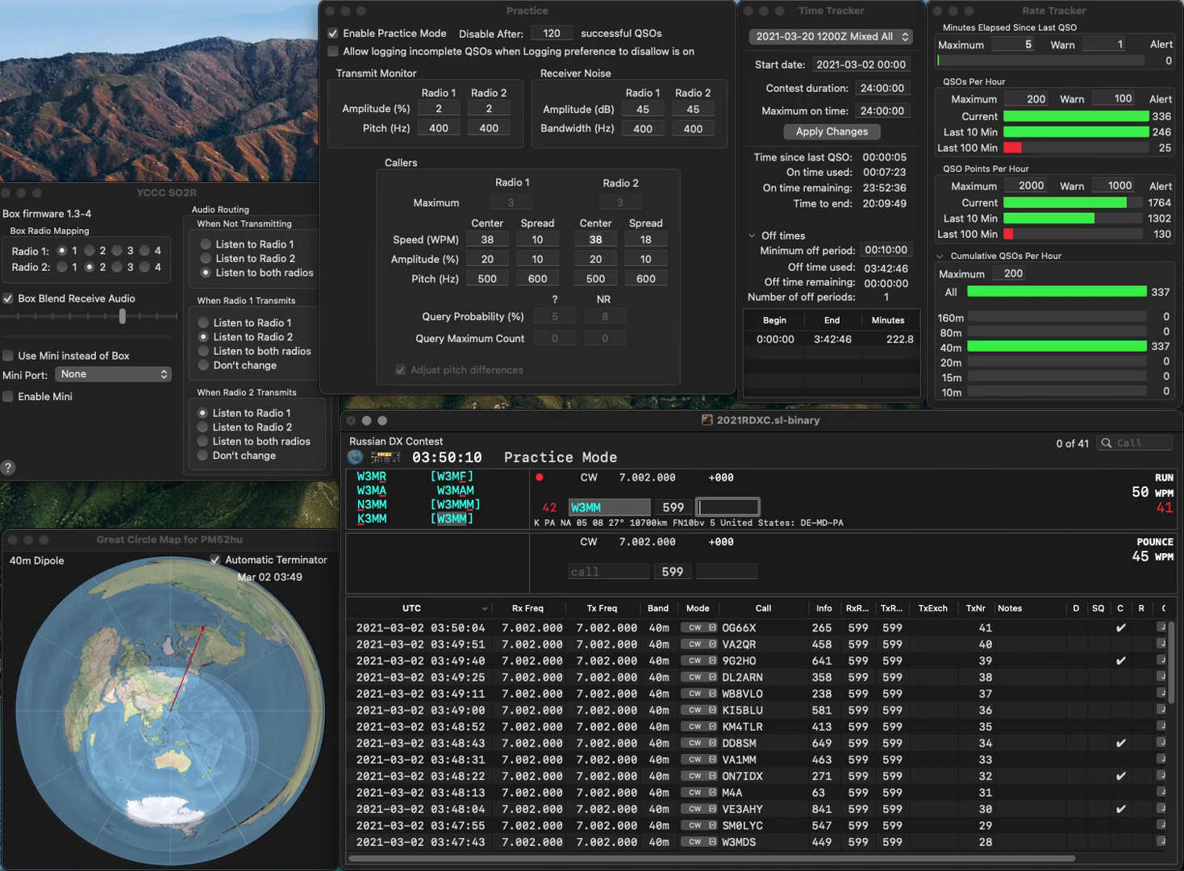
{"action": "type", "text": "276"}
{"action": "key", "text": "Return"}
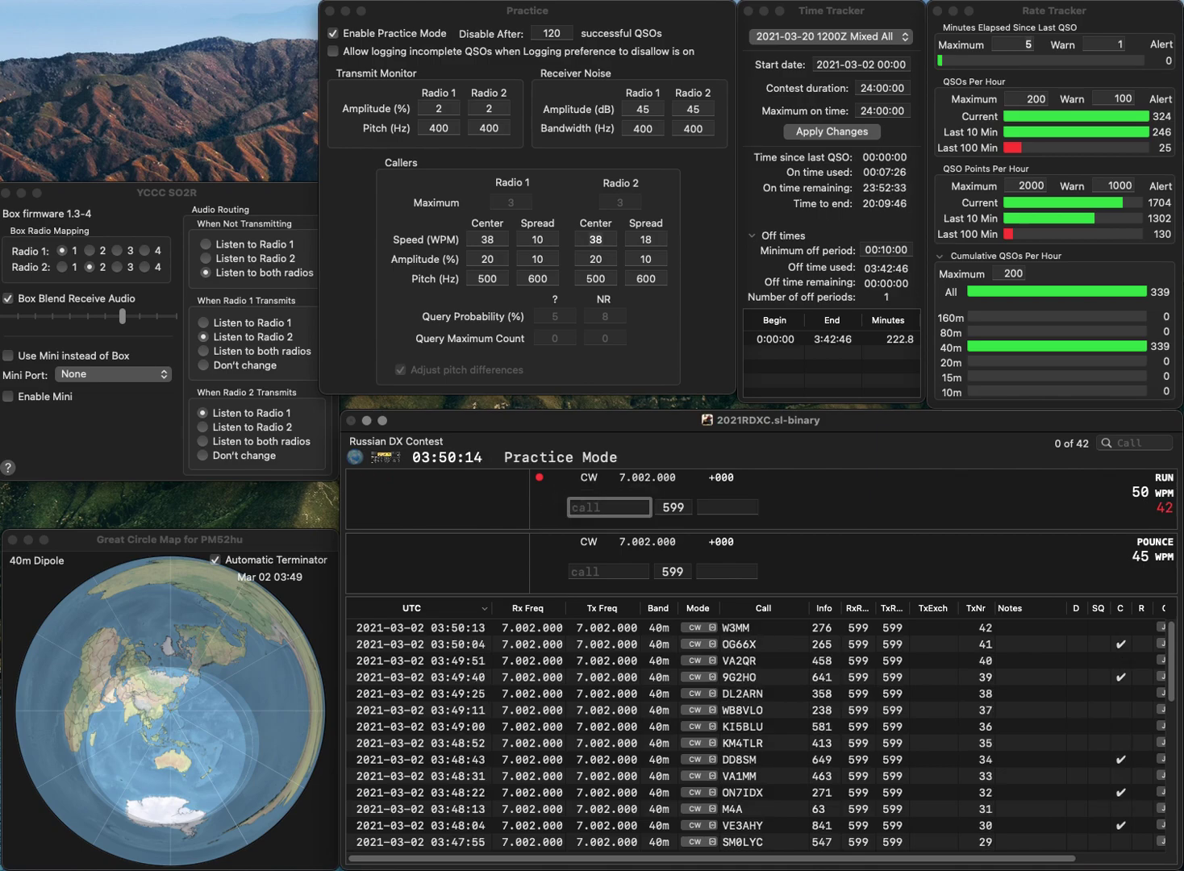
Enter the call W0AX, correct it to W0A/50, and log the contact with received exchange 931.
{"action": "type", "text": "W0AX"}
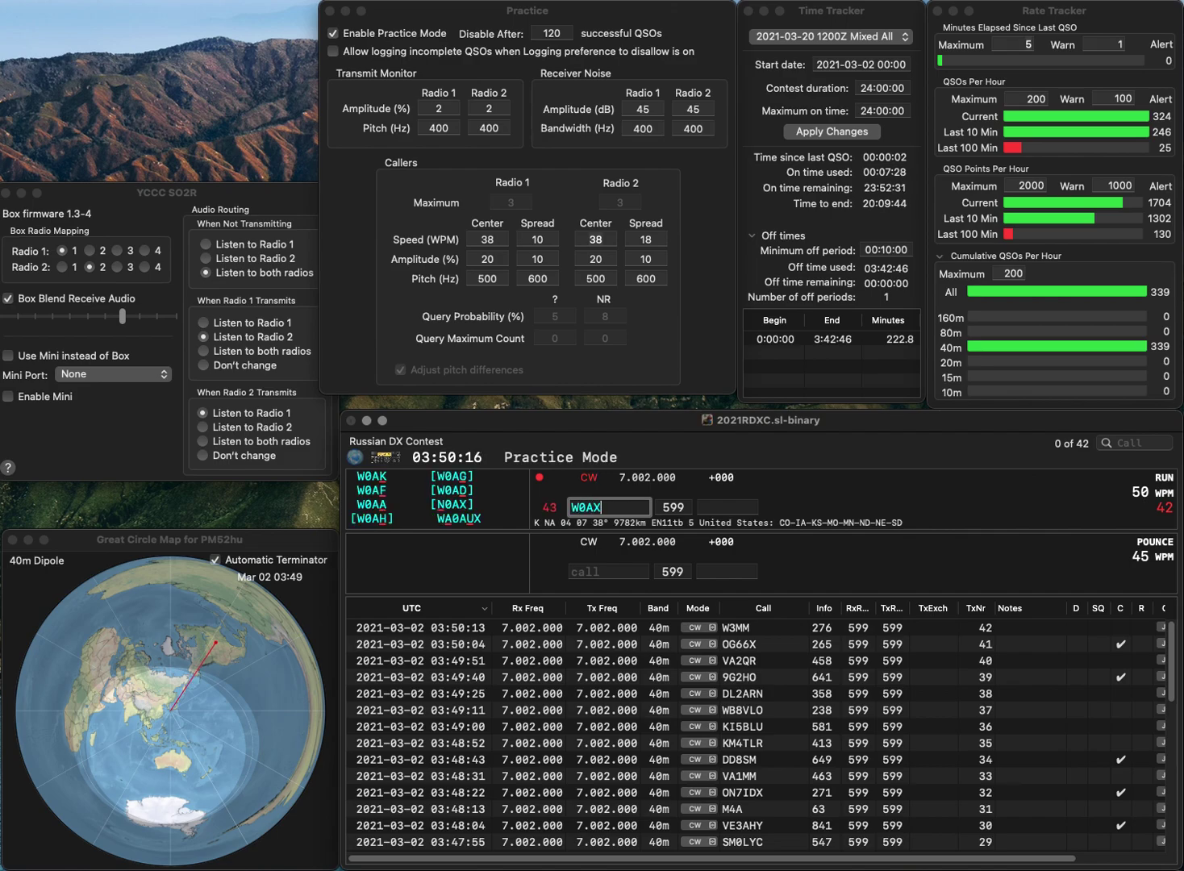
{"action": "key", "text": "BackSpace"}
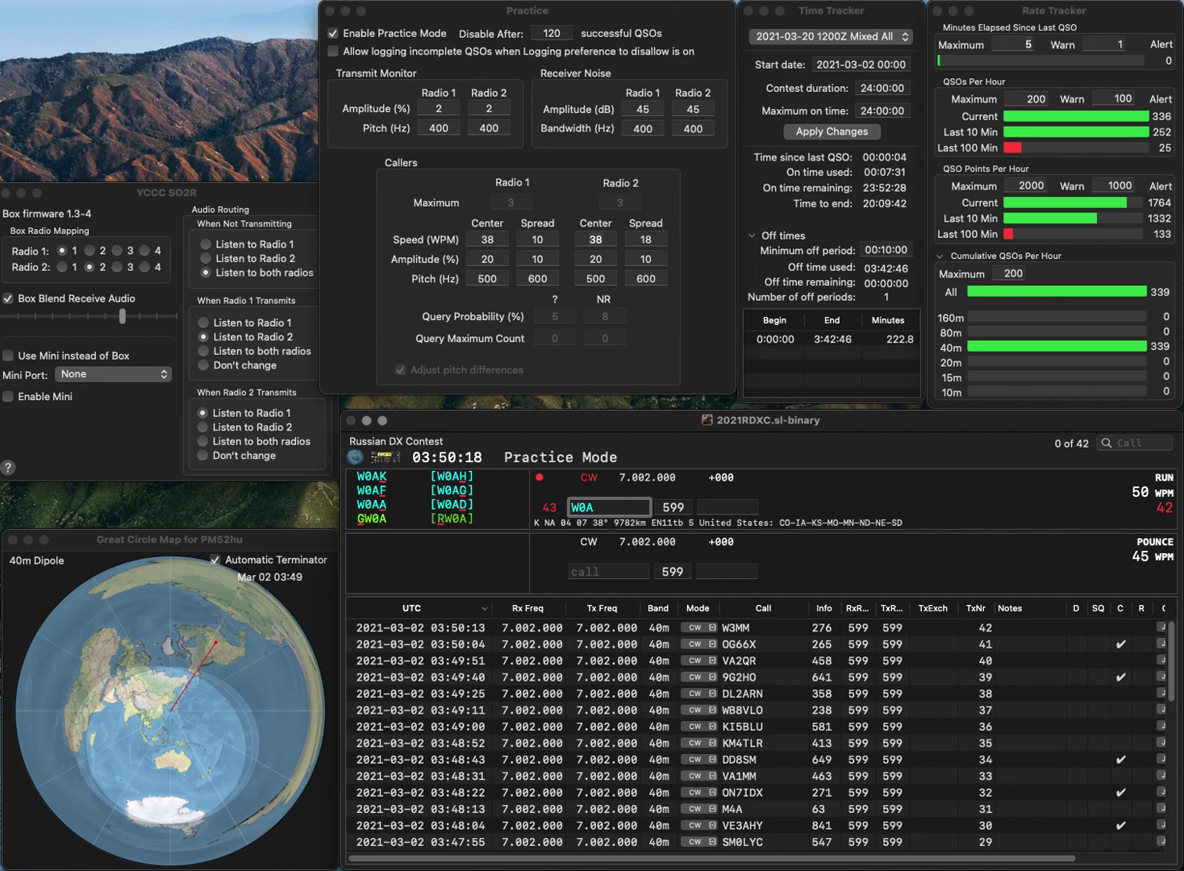
{"action": "type", "text": "/"}
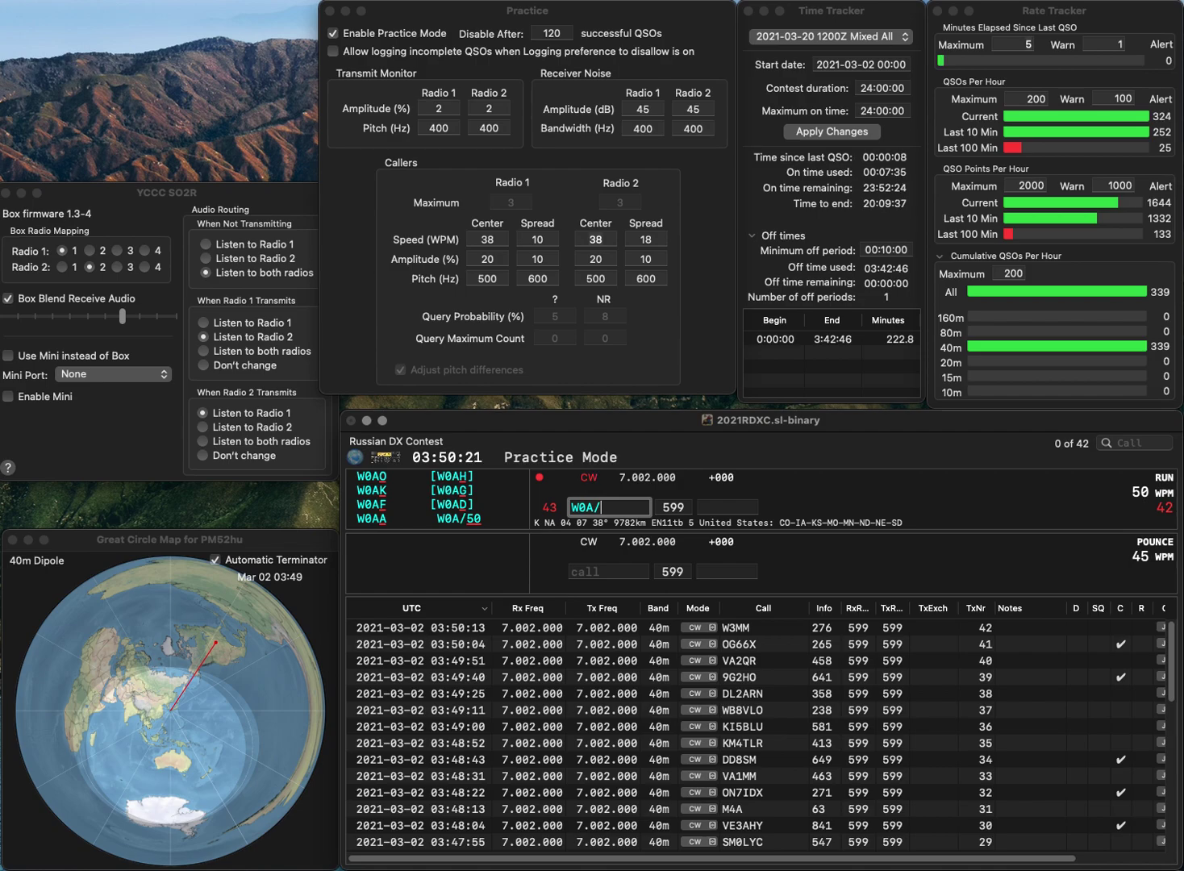
{"action": "type", "text": "50"}
{"action": "left_click", "coordinate": [726, 507]}
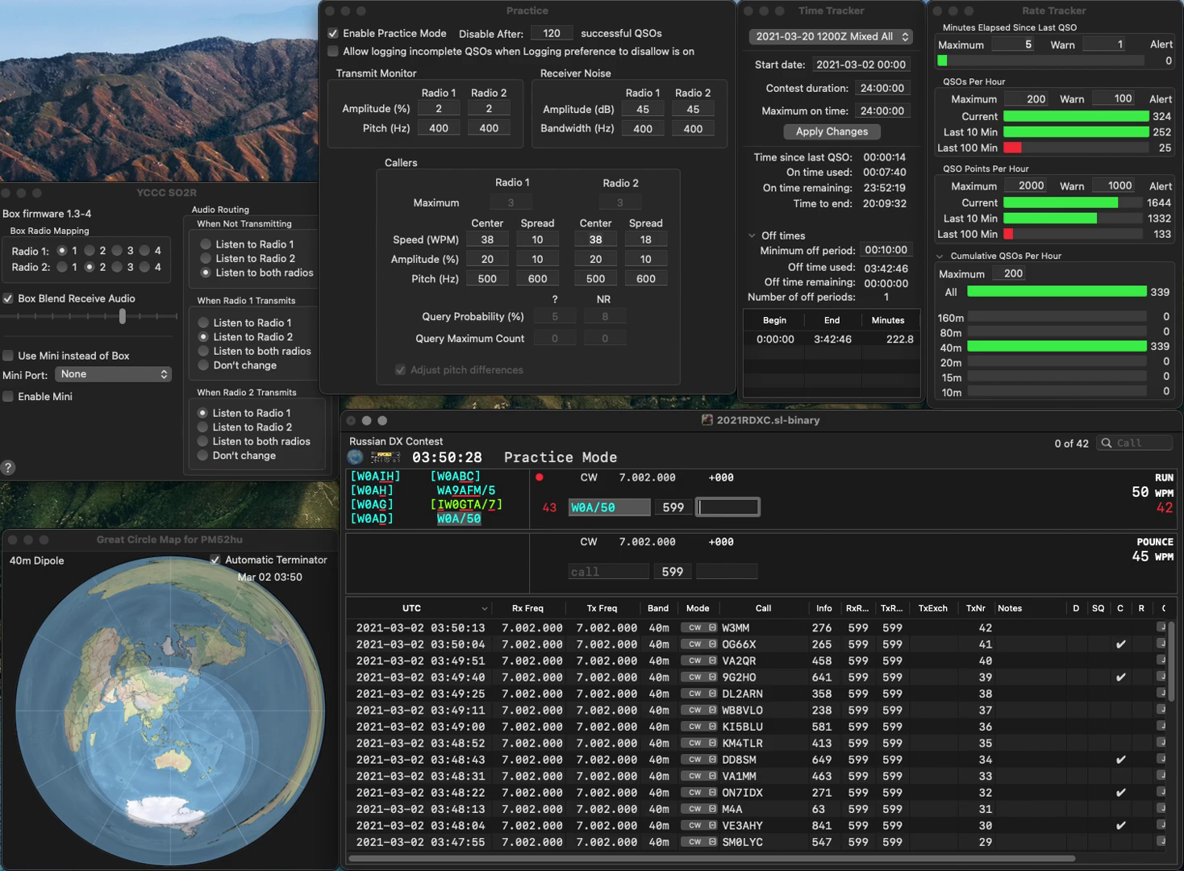
{"action": "type", "text": "931"}
{"action": "key", "text": "Return"}
Log a run-radio contact with call sign GW5L and received exchange 109.
{"action": "type", "text": "GW"}
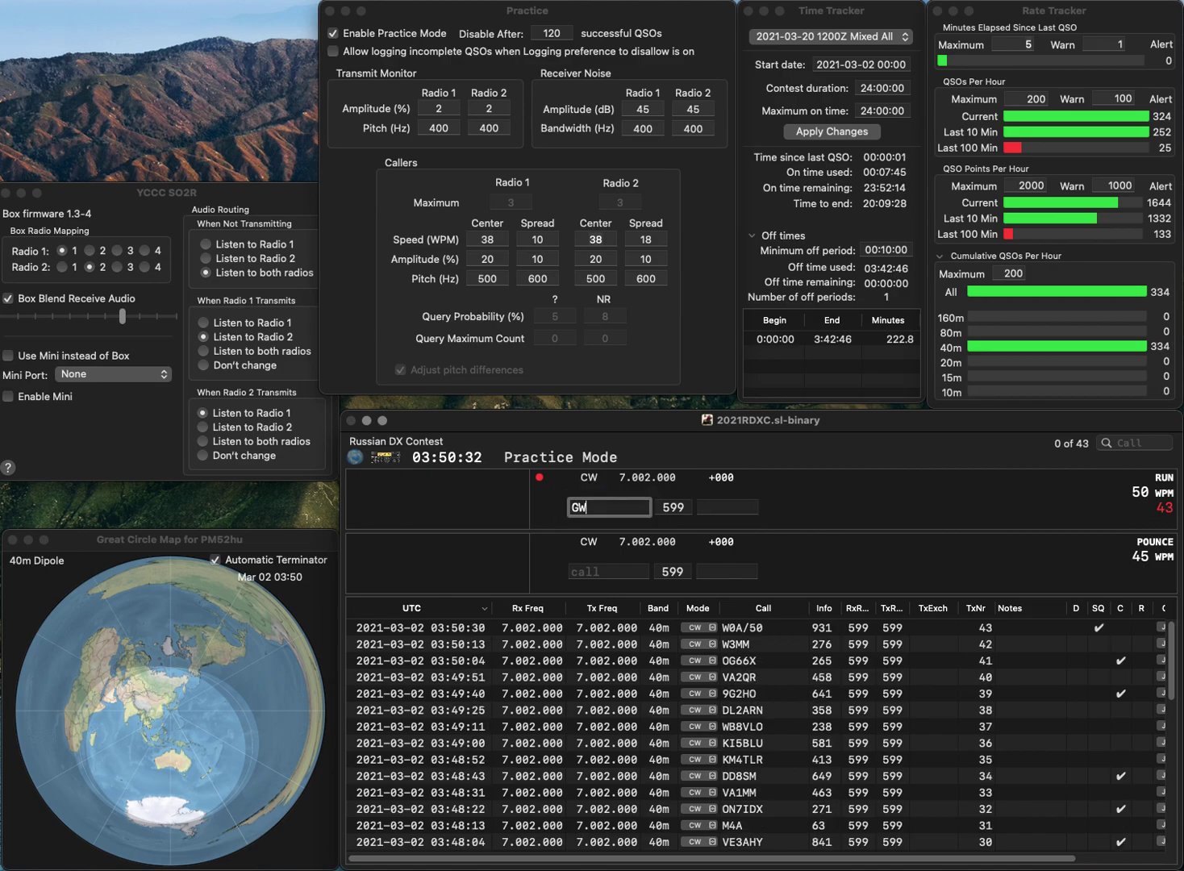
{"action": "type", "text": "5L"}
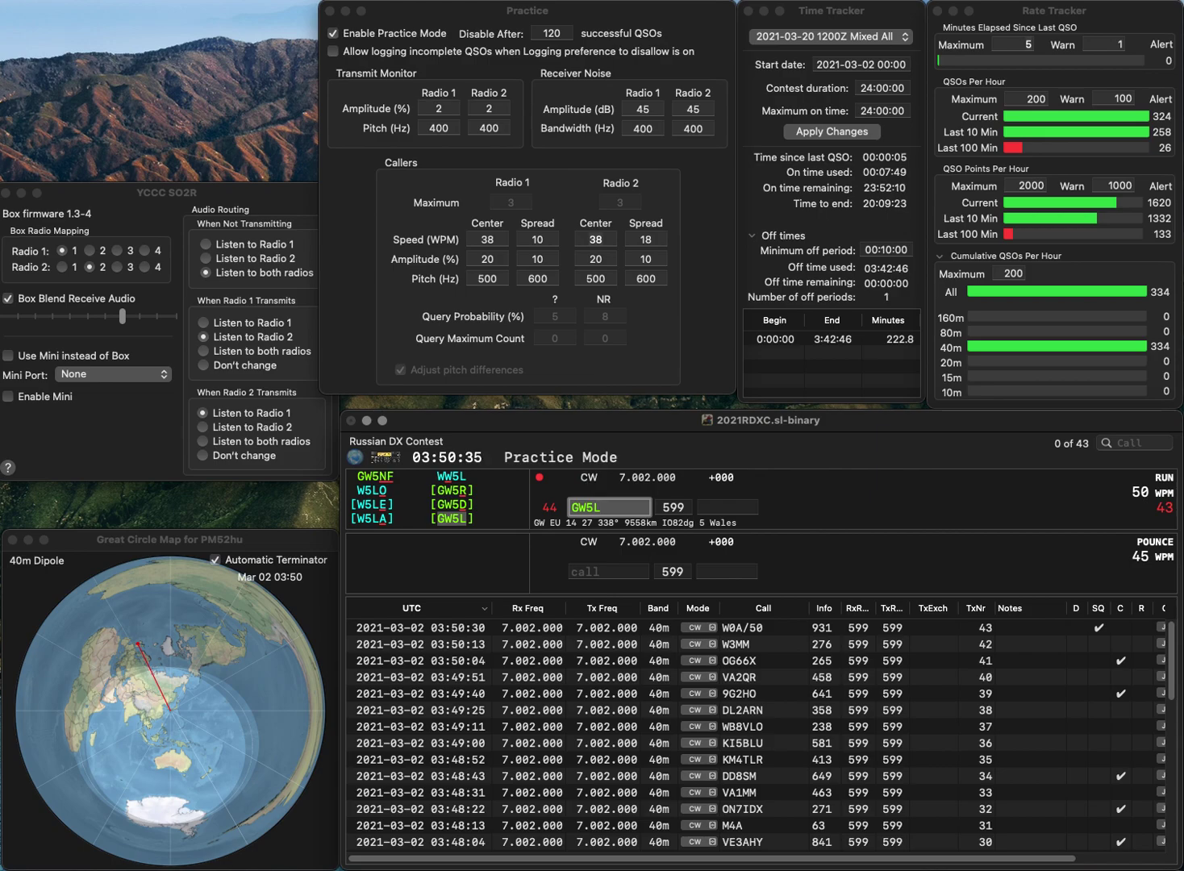
{"action": "key", "text": "Tab"}
{"action": "type", "text": "10"}
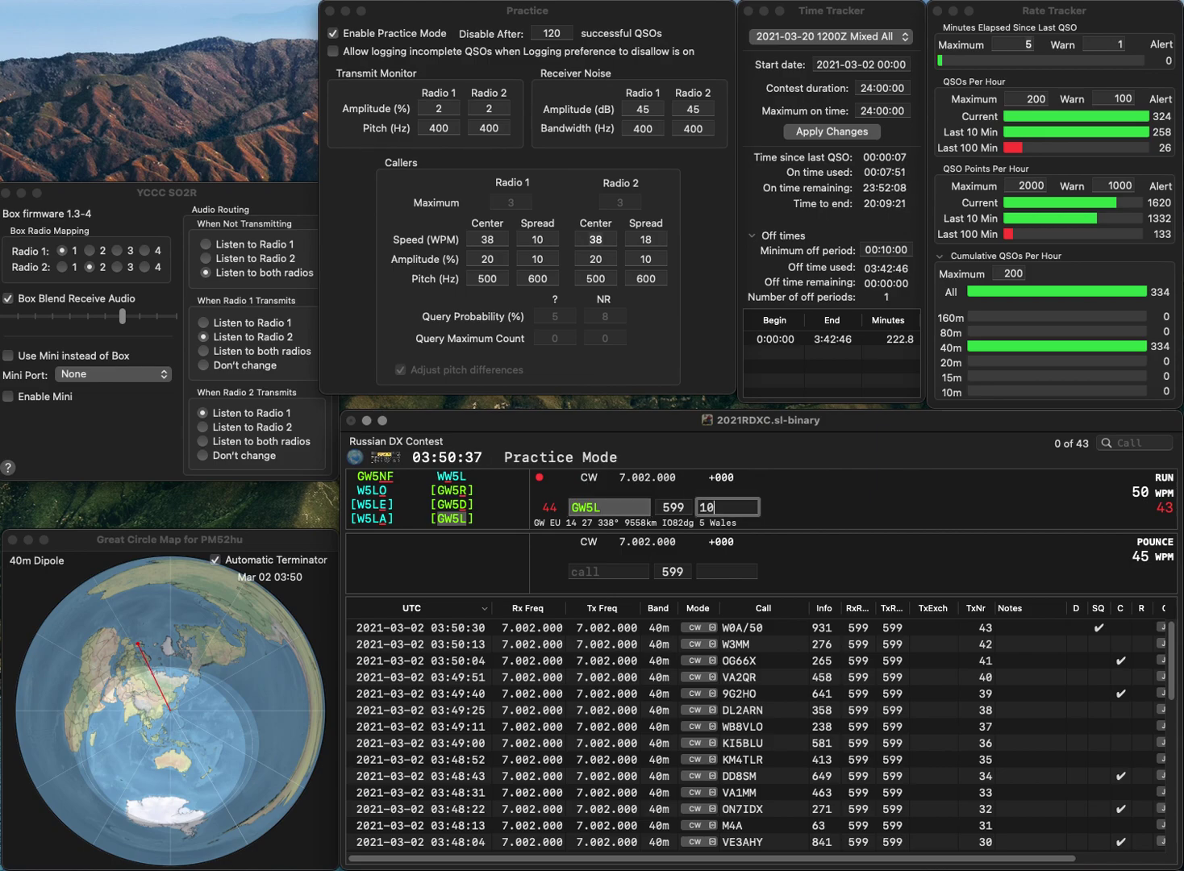
{"action": "type", "text": "9"}
{"action": "key", "text": "Return"}
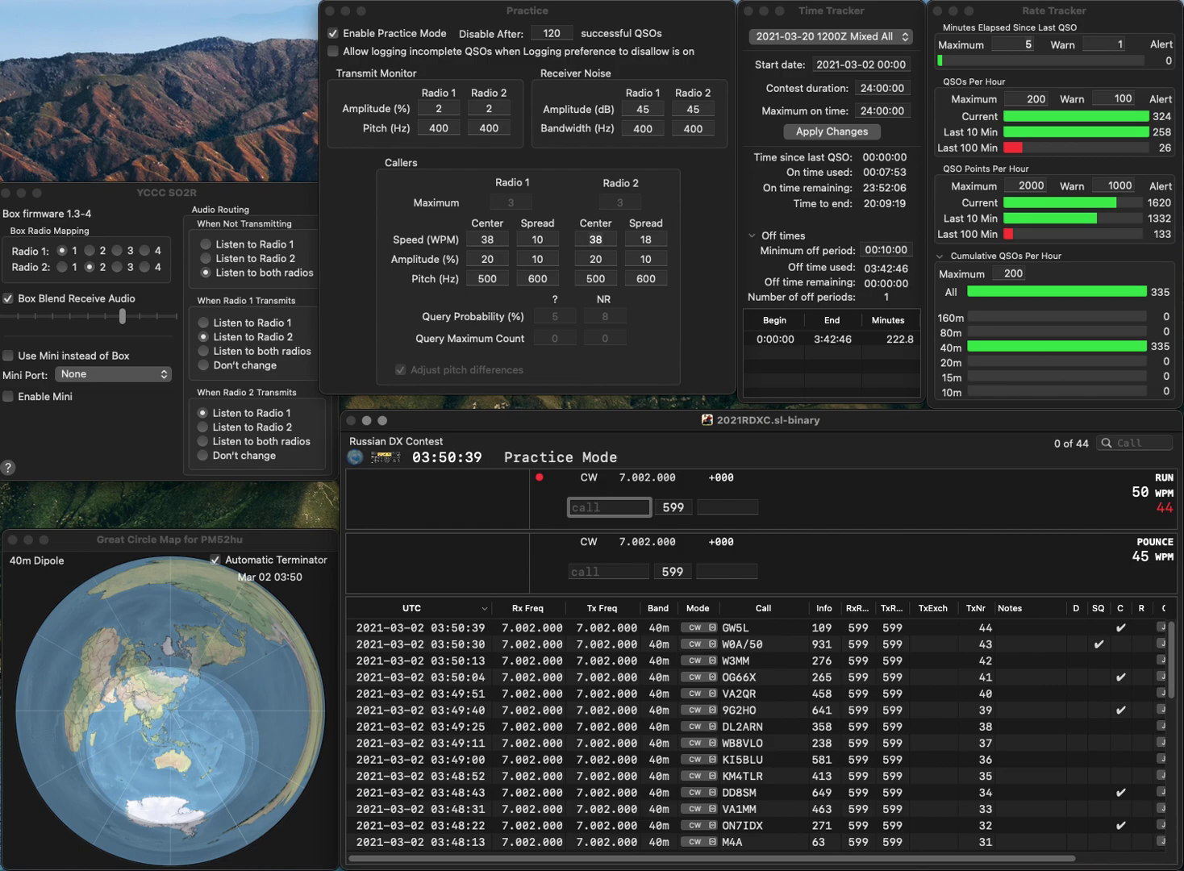
Log a run-radio contact with call sign DF6VI and received exchange 968.
{"action": "type", "text": "DF6VI"}
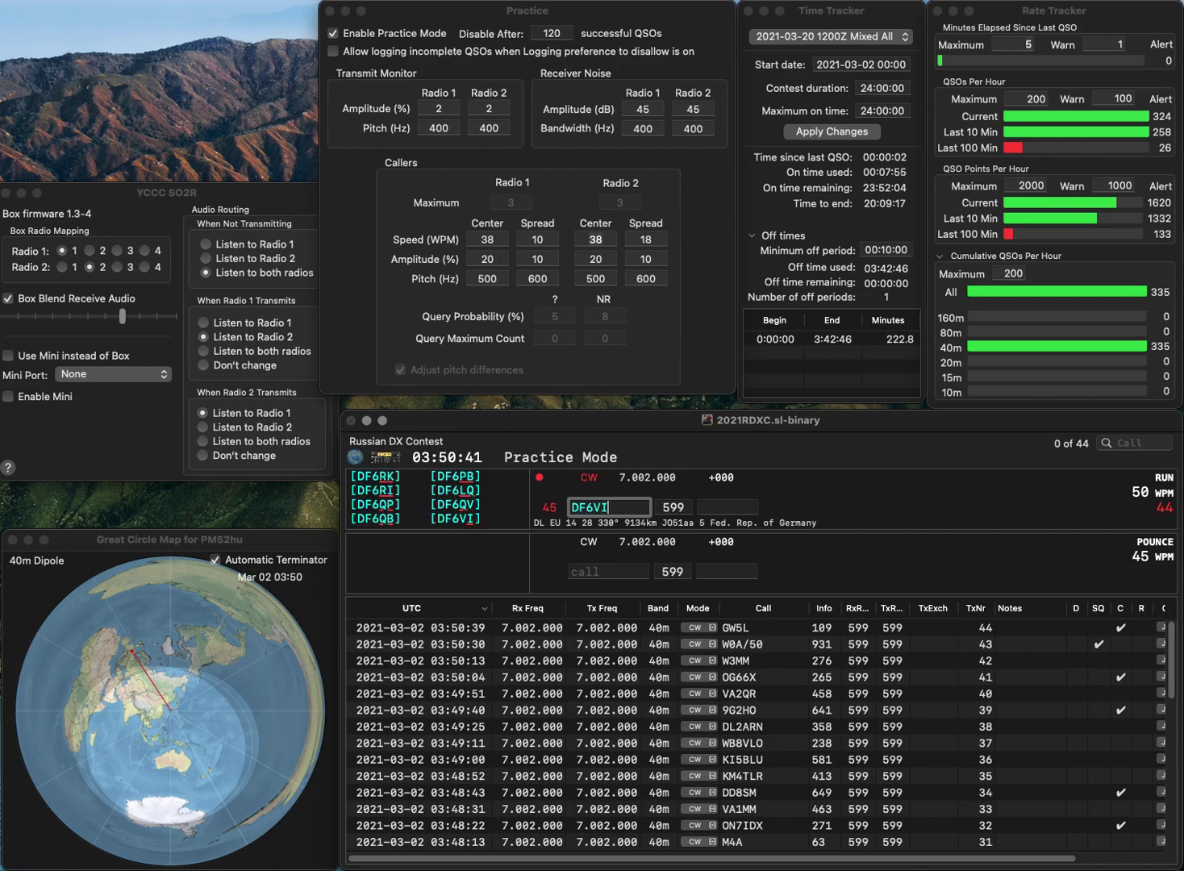
{"action": "key", "text": "Return"}
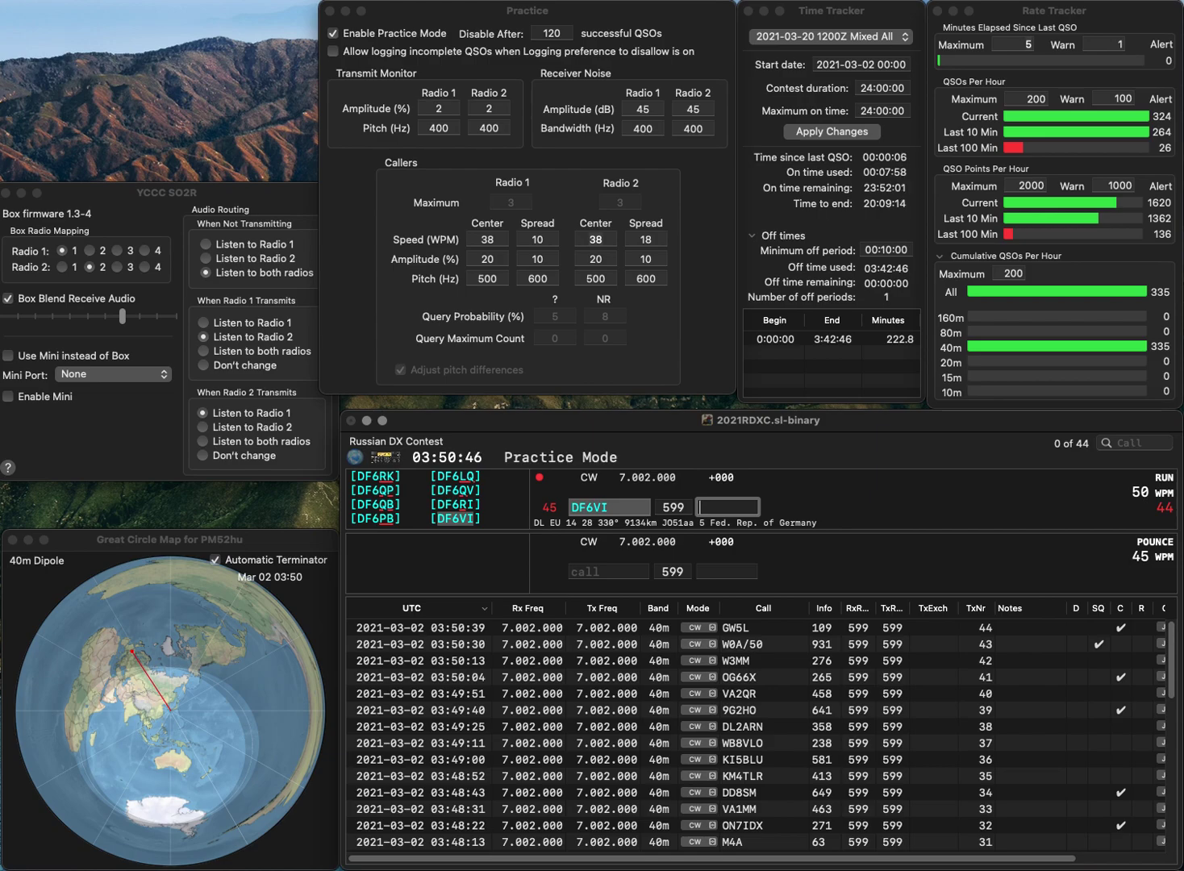
{"action": "type", "text": "968"}
{"action": "key", "text": "Return"}
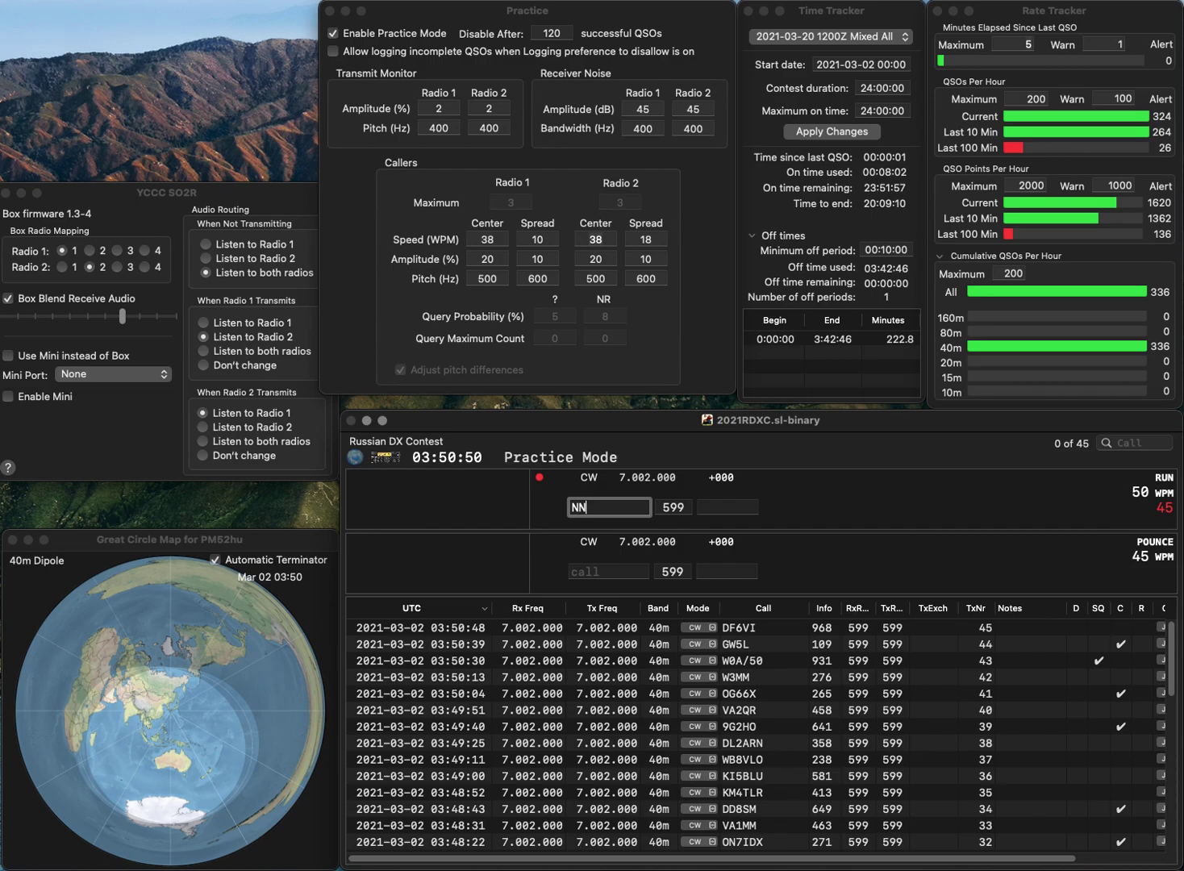
Log a run-radio contact with call sign NN4JM and received exchange 131.
{"action": "type", "text": "NN4JM"}
{"action": "key", "text": "Return"}
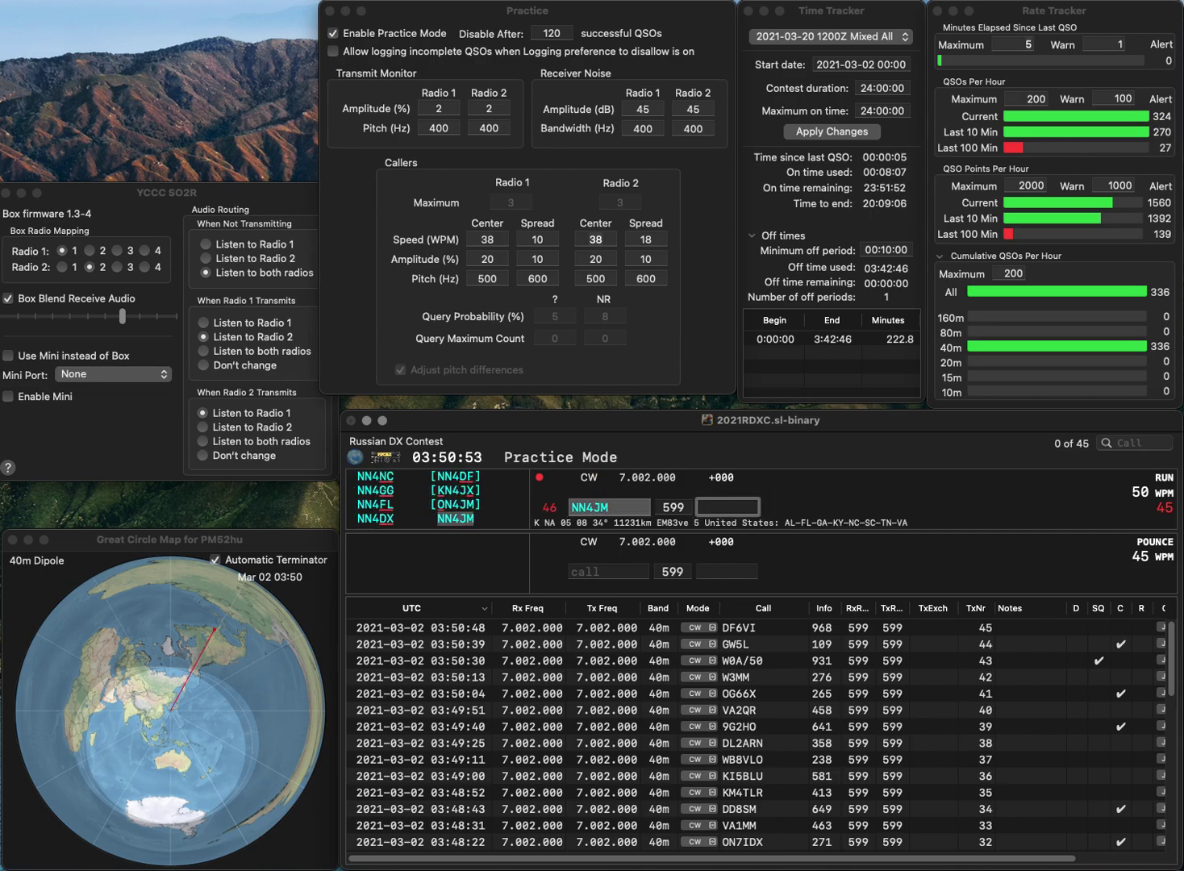
{"action": "type", "text": "131"}
{"action": "key", "text": "Return"}
Log a run-radio contact with call sign SP2JEL and received exchange 108.
{"action": "type", "text": "SP2JEL"}
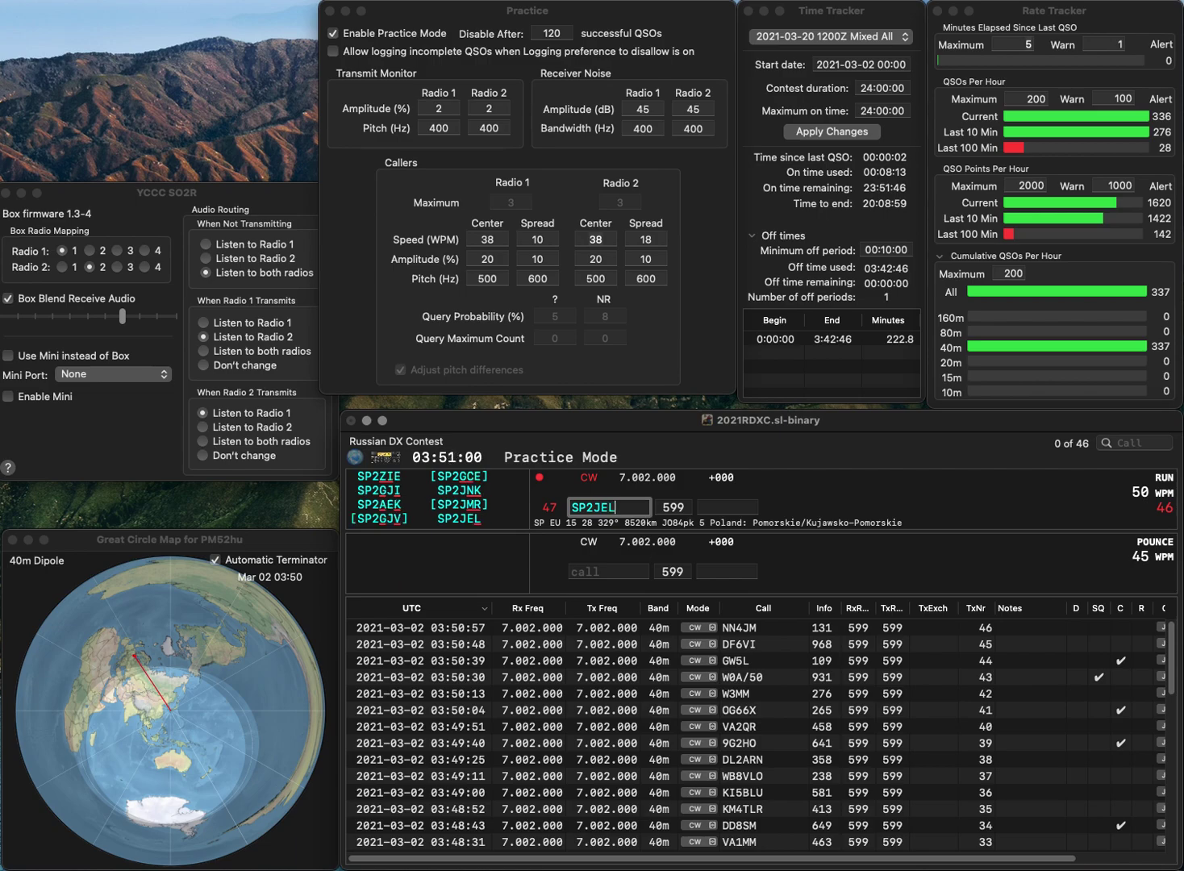
{"action": "key", "text": "Return"}
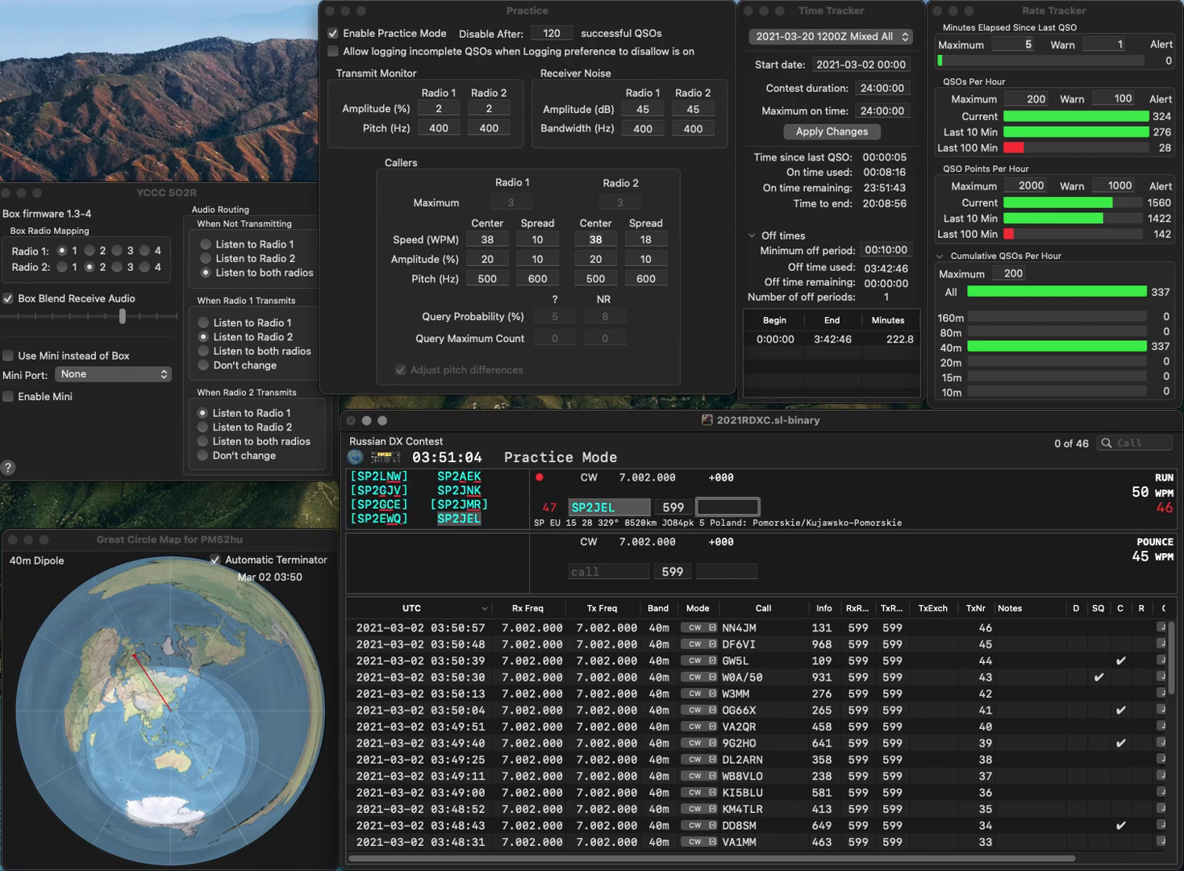
{"action": "type", "text": "108"}
{"action": "key", "text": "Return"}
{"action": "type", "text": "YU2B"}
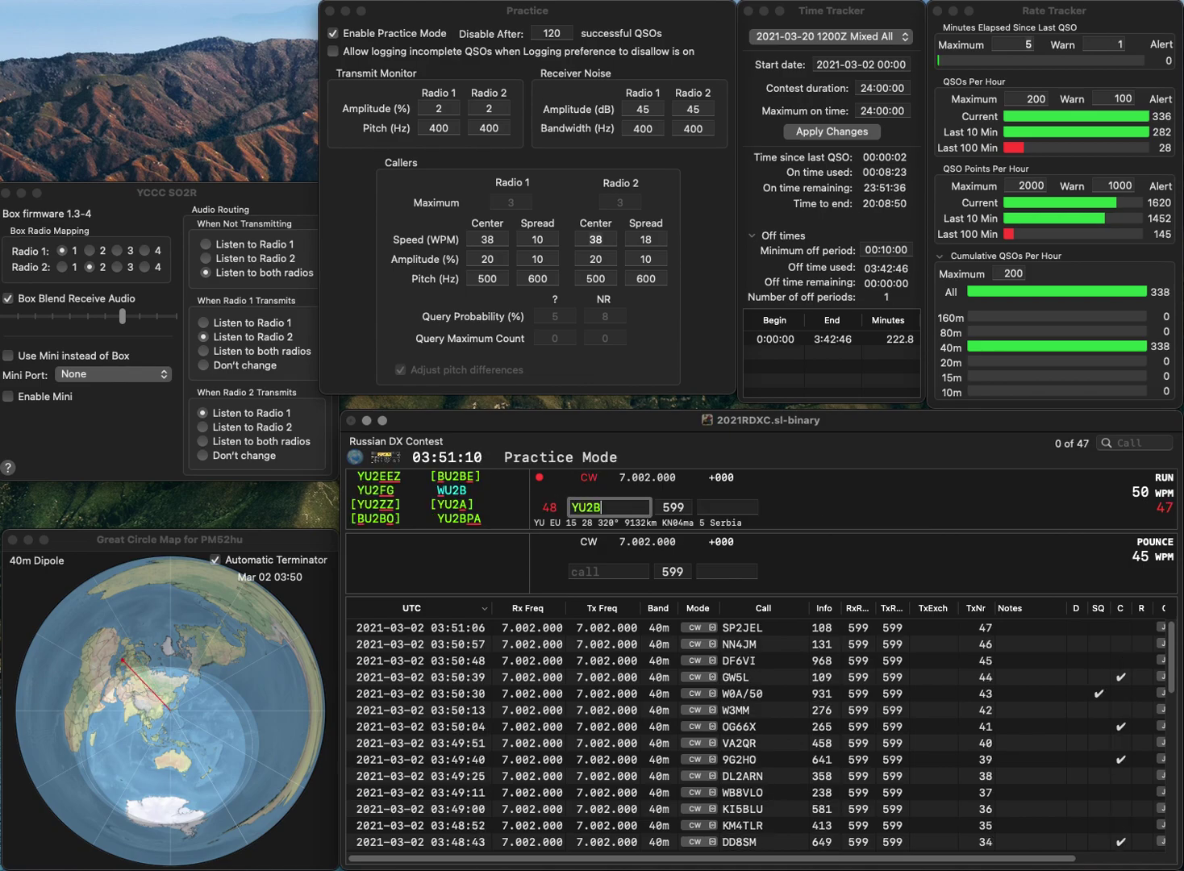
{"action": "type", "text": "PA"}
{"action": "key", "text": "Return"}
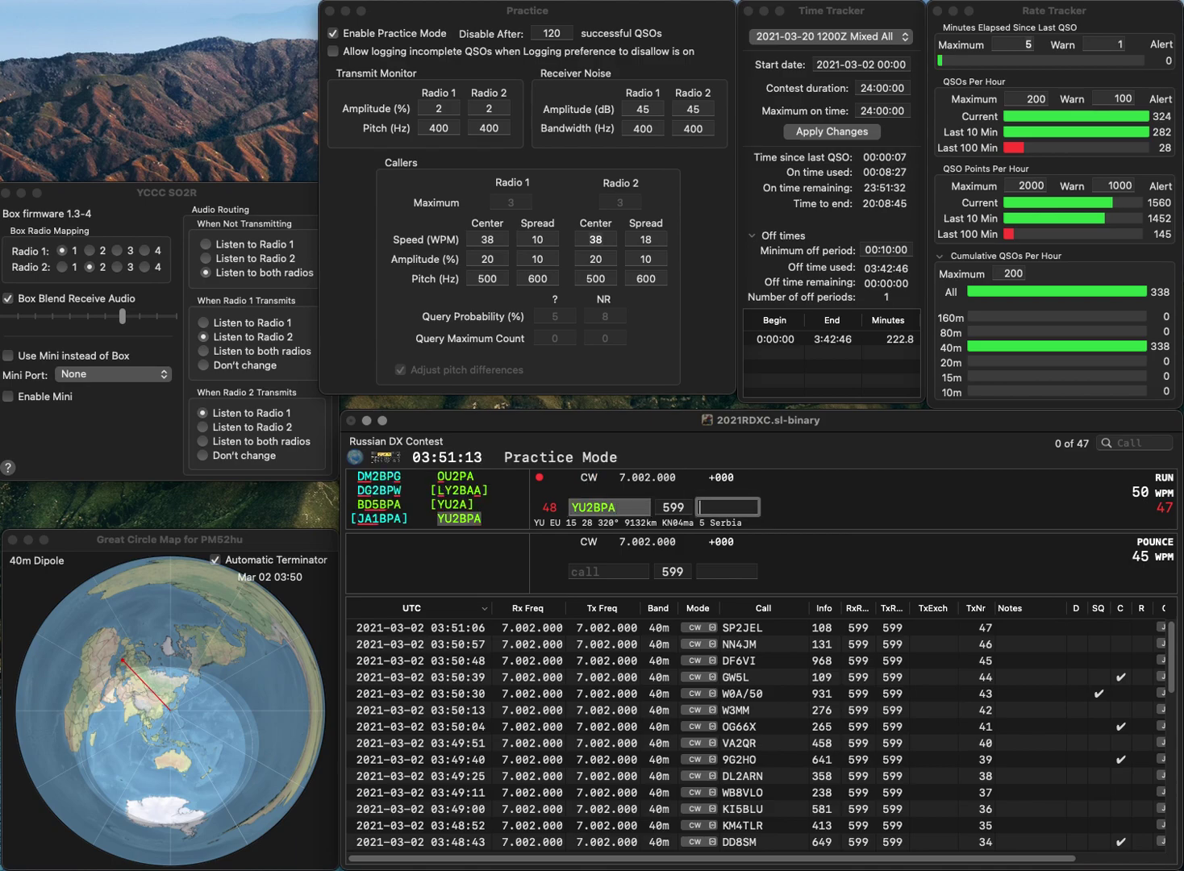
{"action": "type", "text": "186"}
{"action": "key", "text": "Return"}
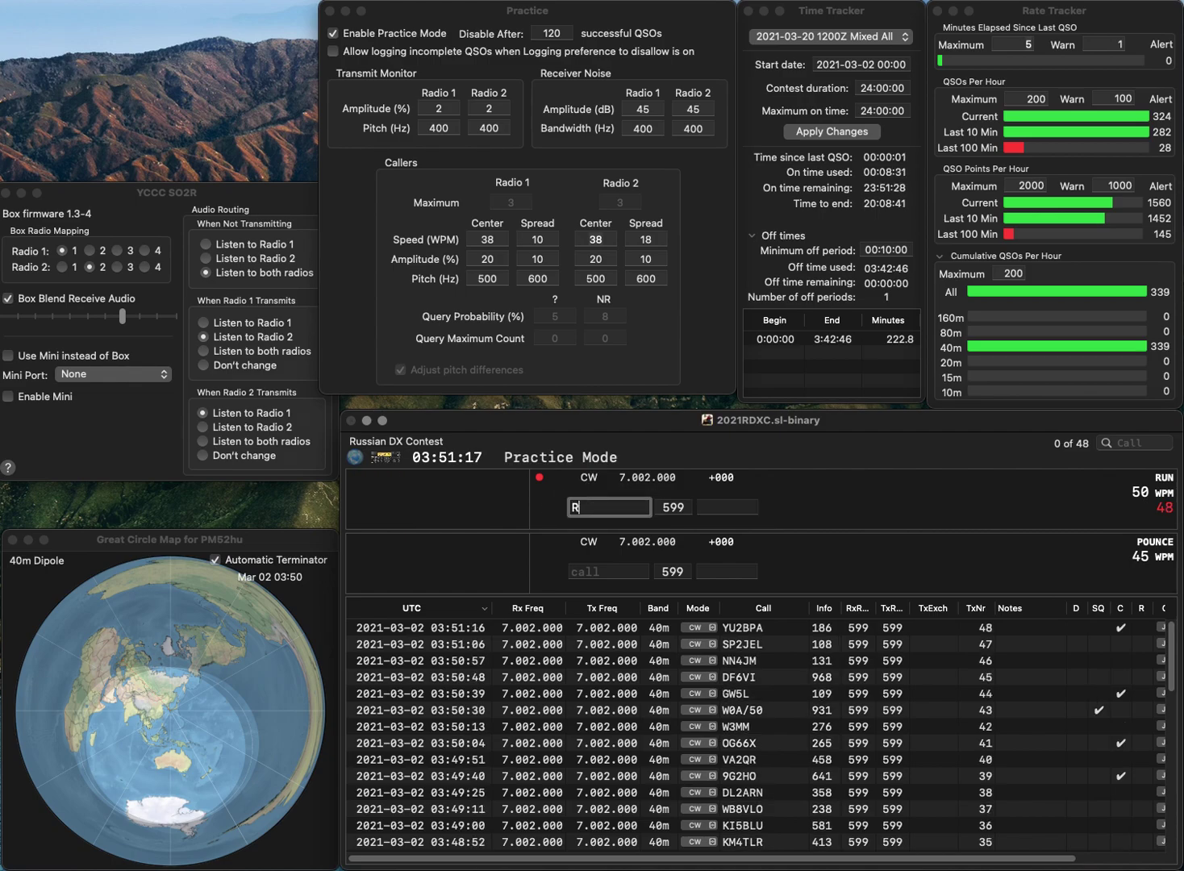
Enter the call TM, correct it to TO7A, and log the run-radio contact with received exchange 801.
{"action": "type", "text": "TM"}
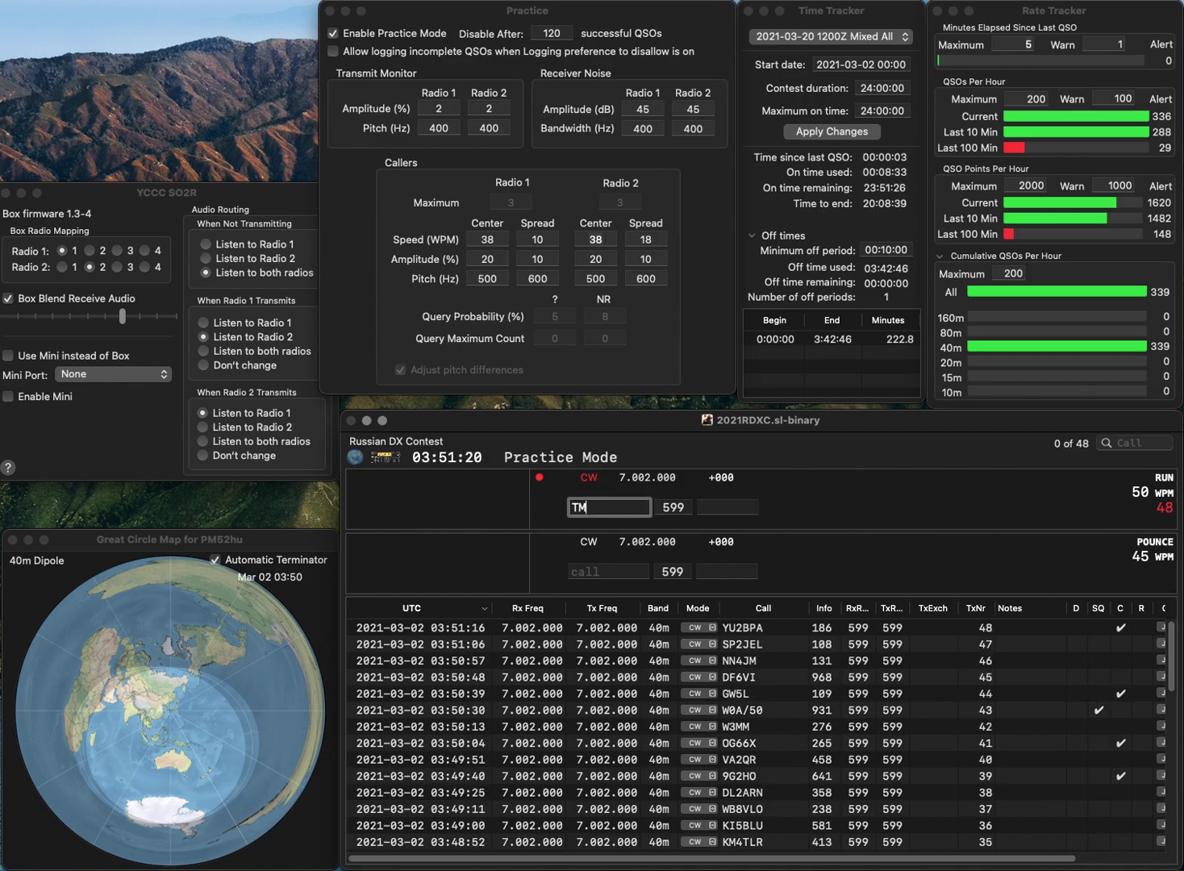
{"action": "key", "text": "BackSpace"}
{"action": "type", "text": "O7A"}
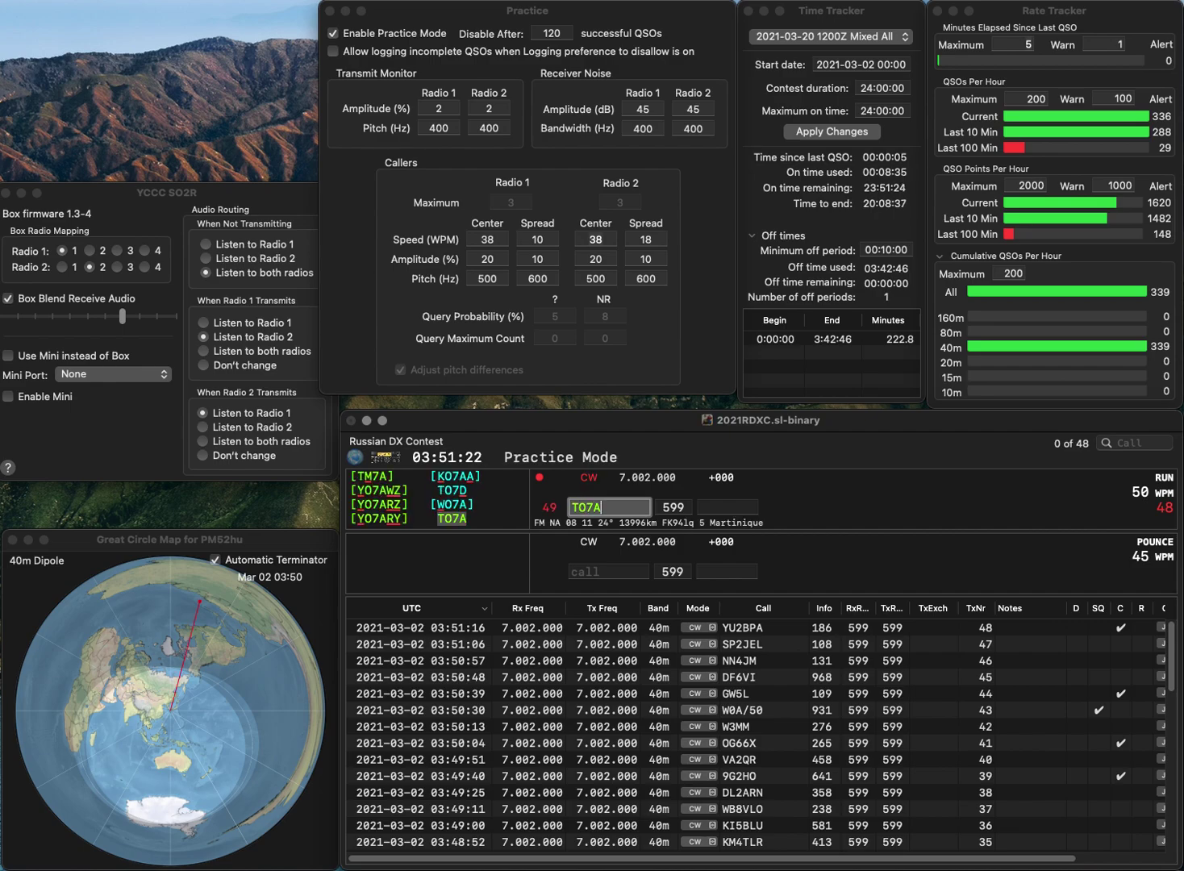
{"action": "key", "text": "space"}
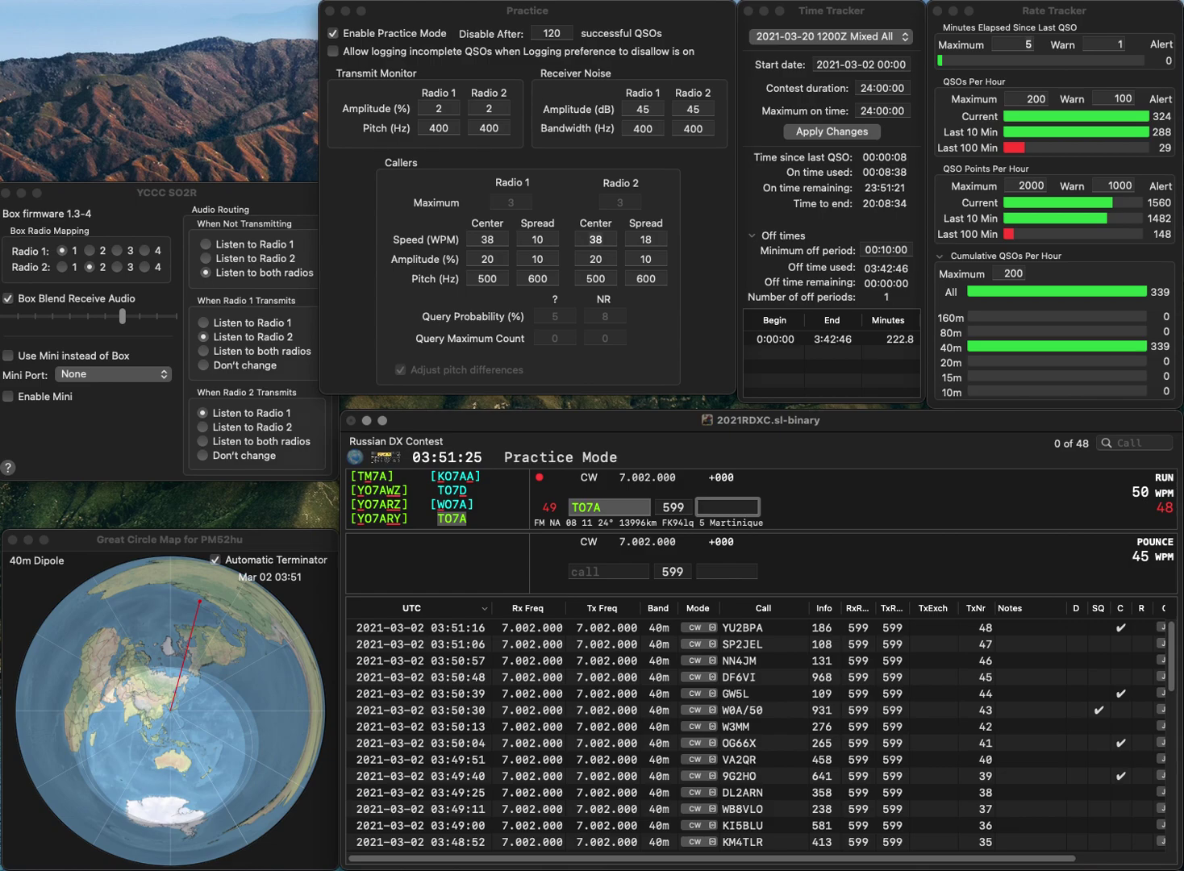
{"action": "type", "text": "01"}
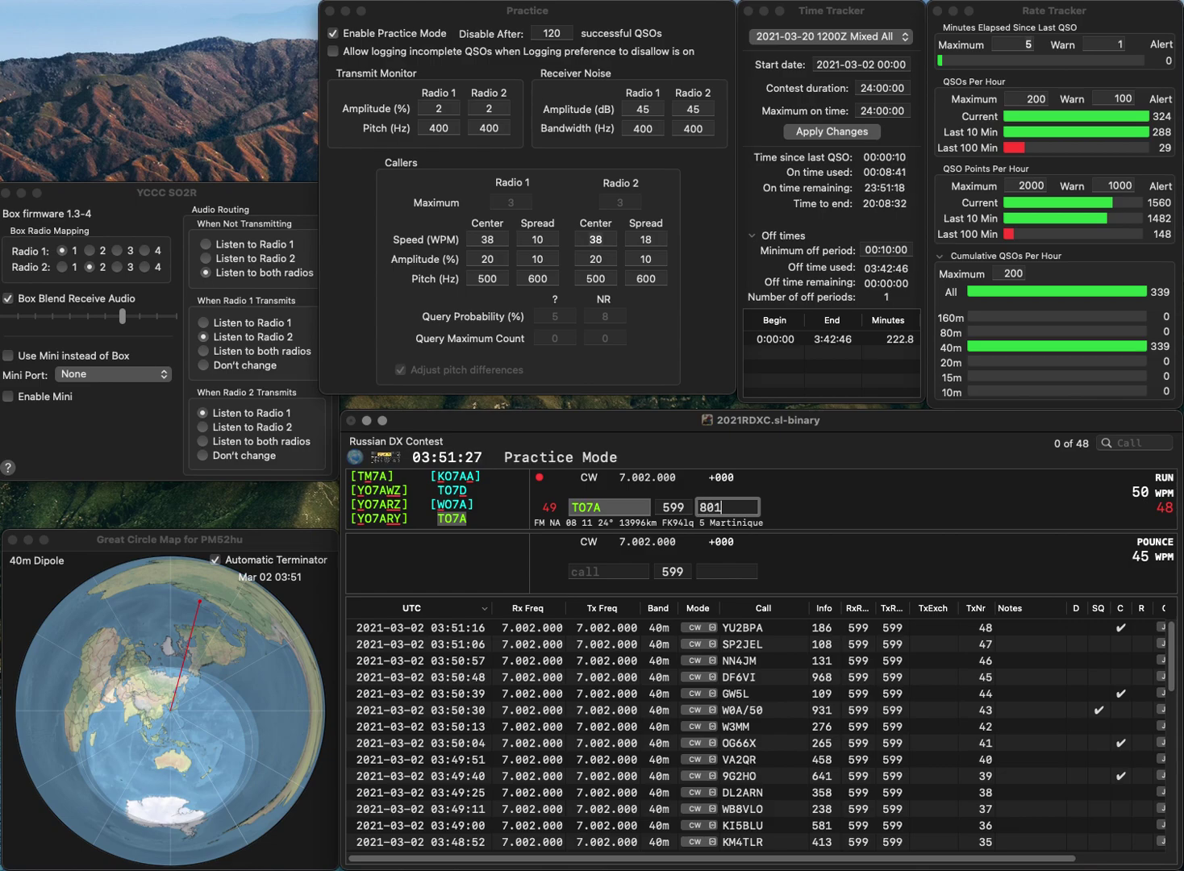
{"action": "key", "text": "Return"}
Log a run-radio contact with call sign VE3CKO and received exchange 396.
{"action": "type", "text": "VE"}
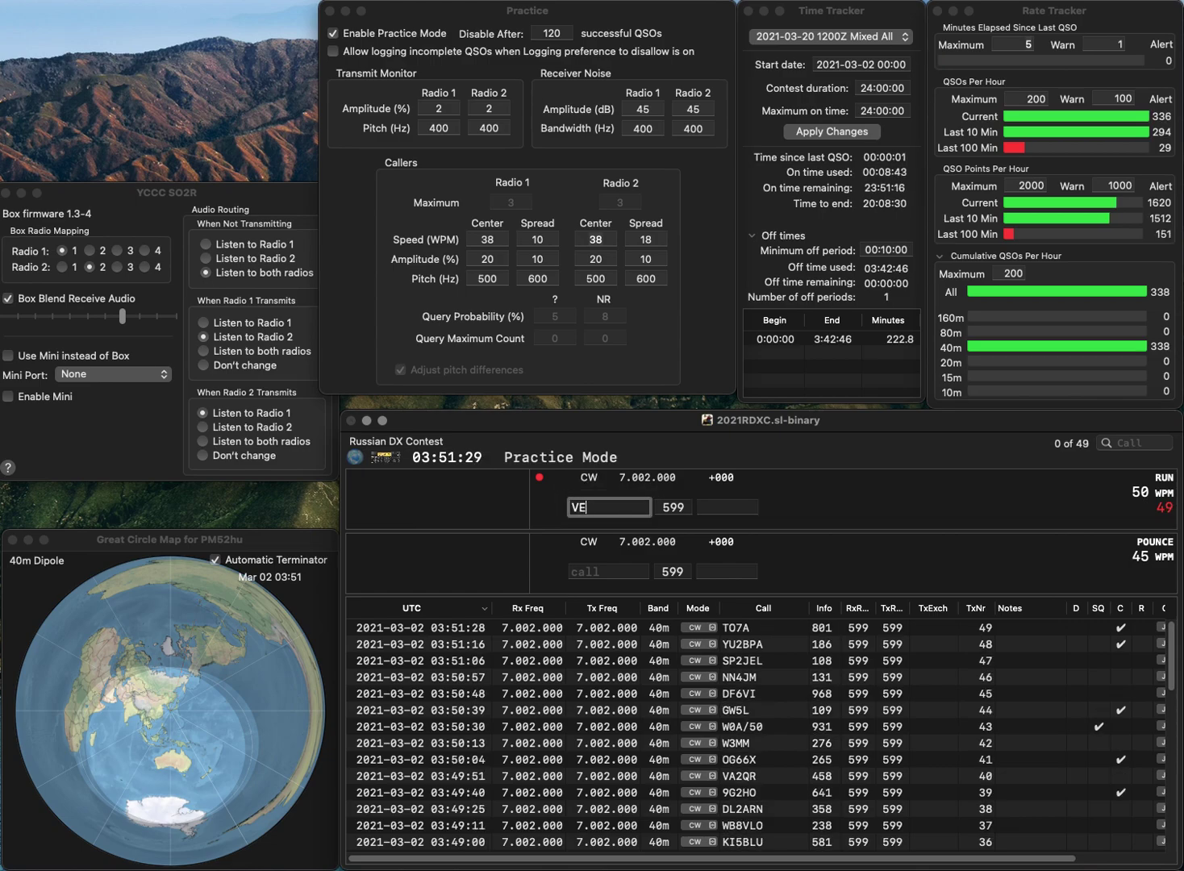
{"action": "type", "text": "3CKO"}
{"action": "key", "text": "Return"}
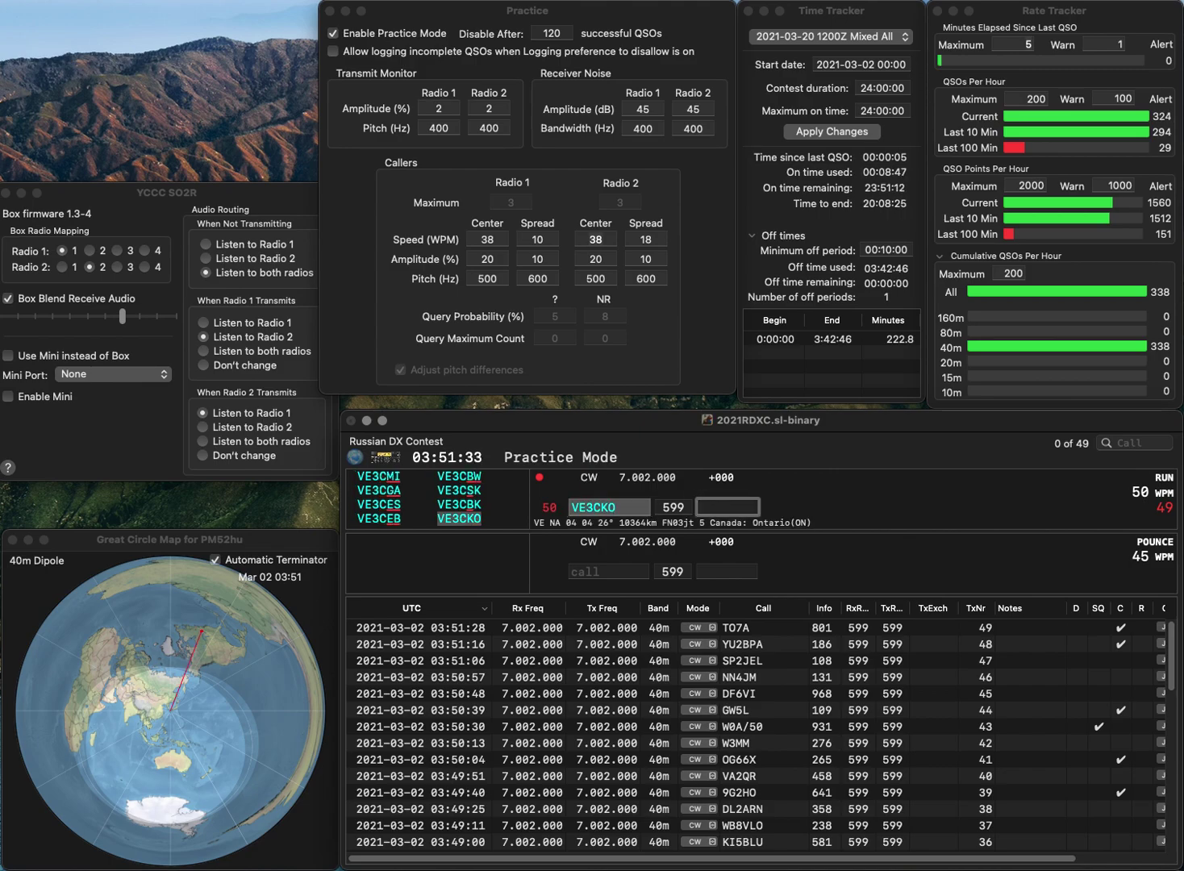
{"action": "type", "text": "396"}
{"action": "key", "text": "Return"}
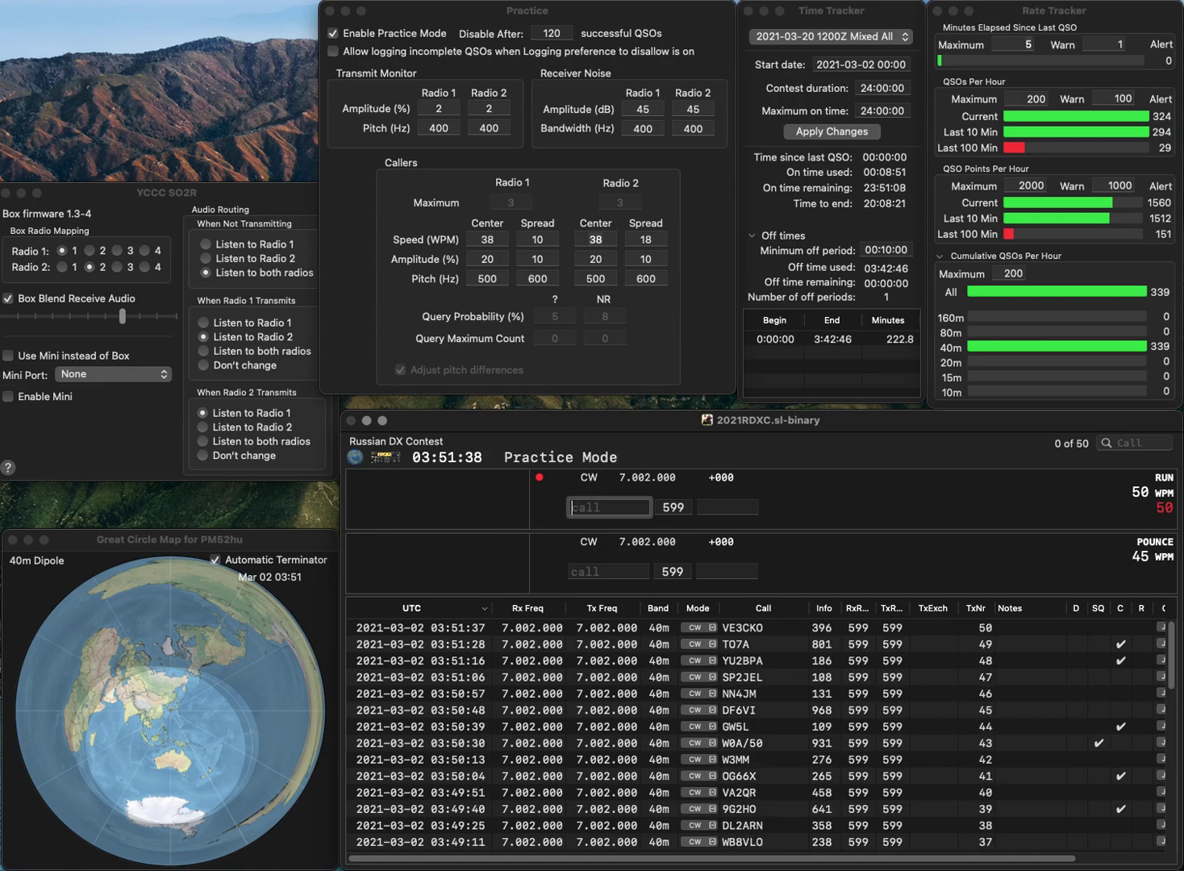
{"action": "type", "text": "R4"}
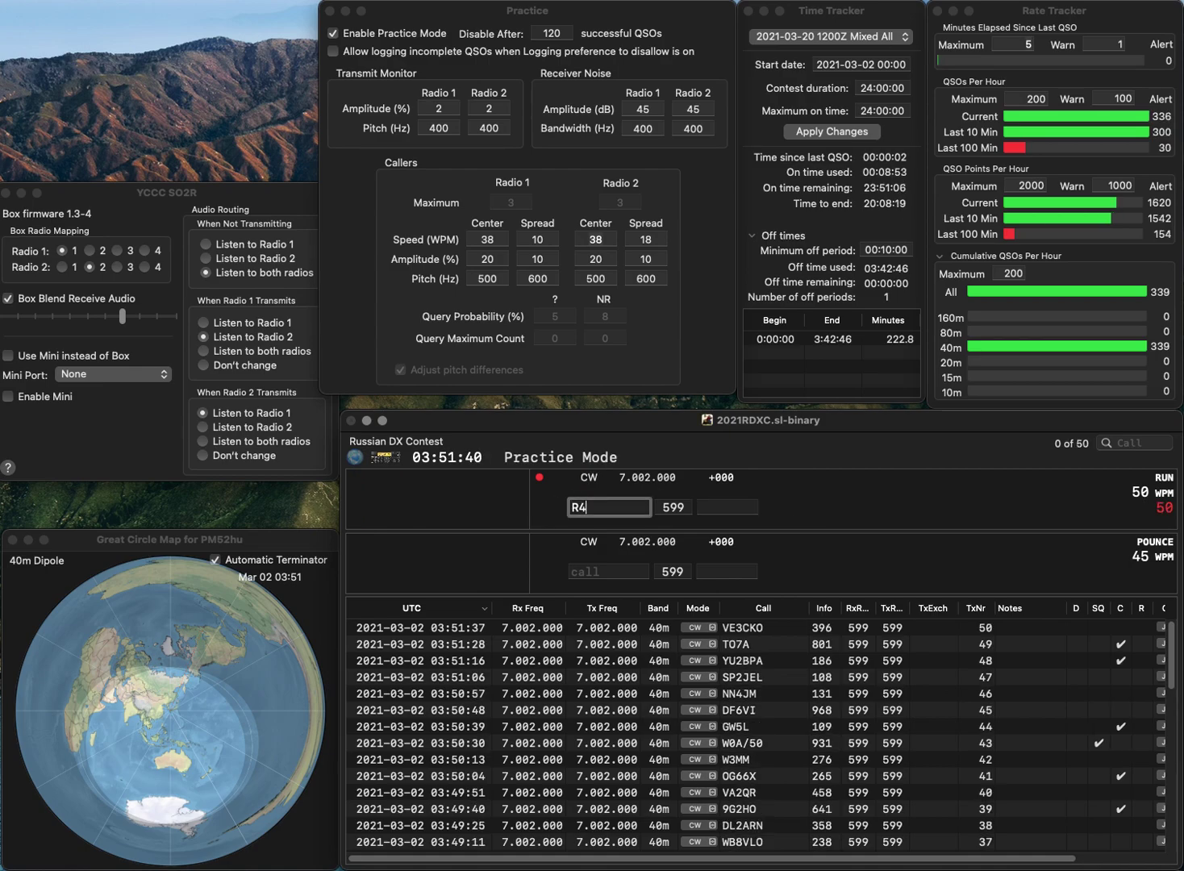
{"action": "type", "text": "0F"}
{"action": "key", "text": "space"}
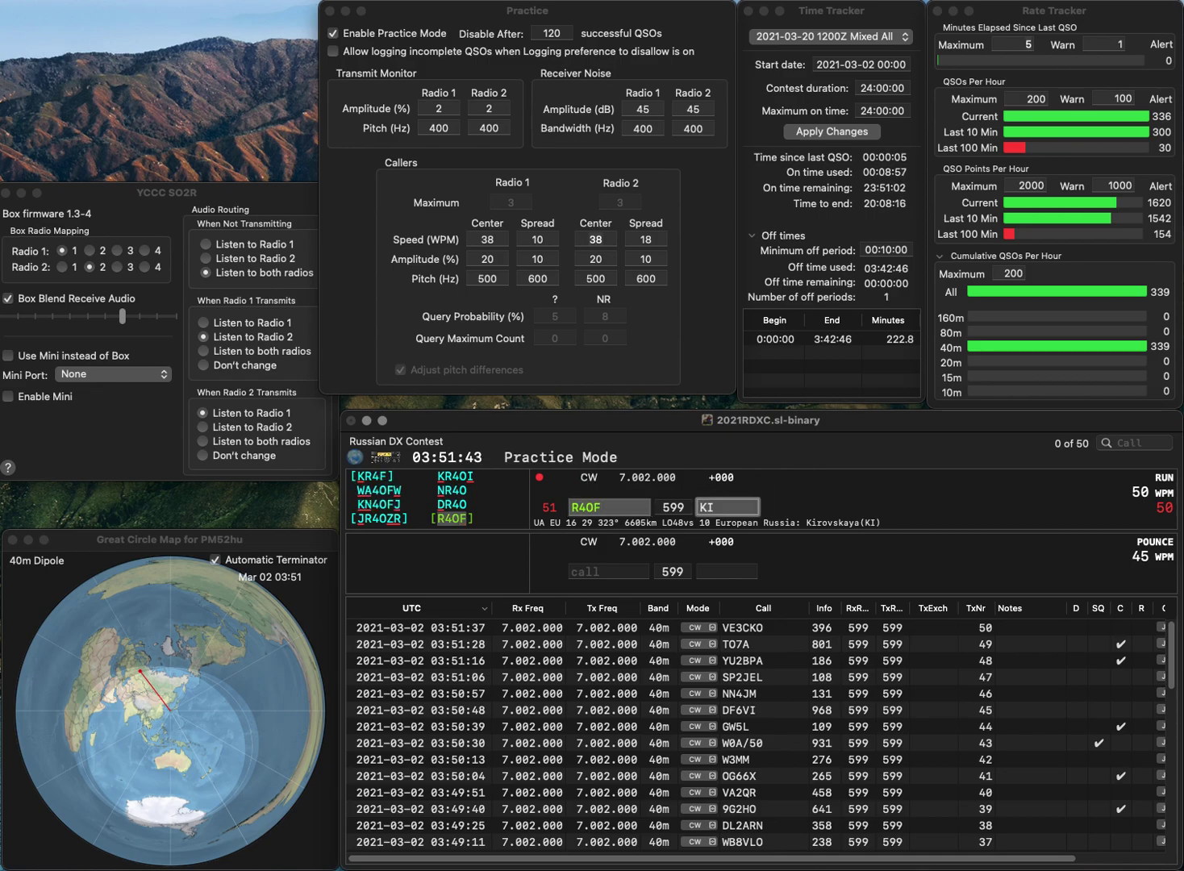
{"action": "key", "text": "Return"}
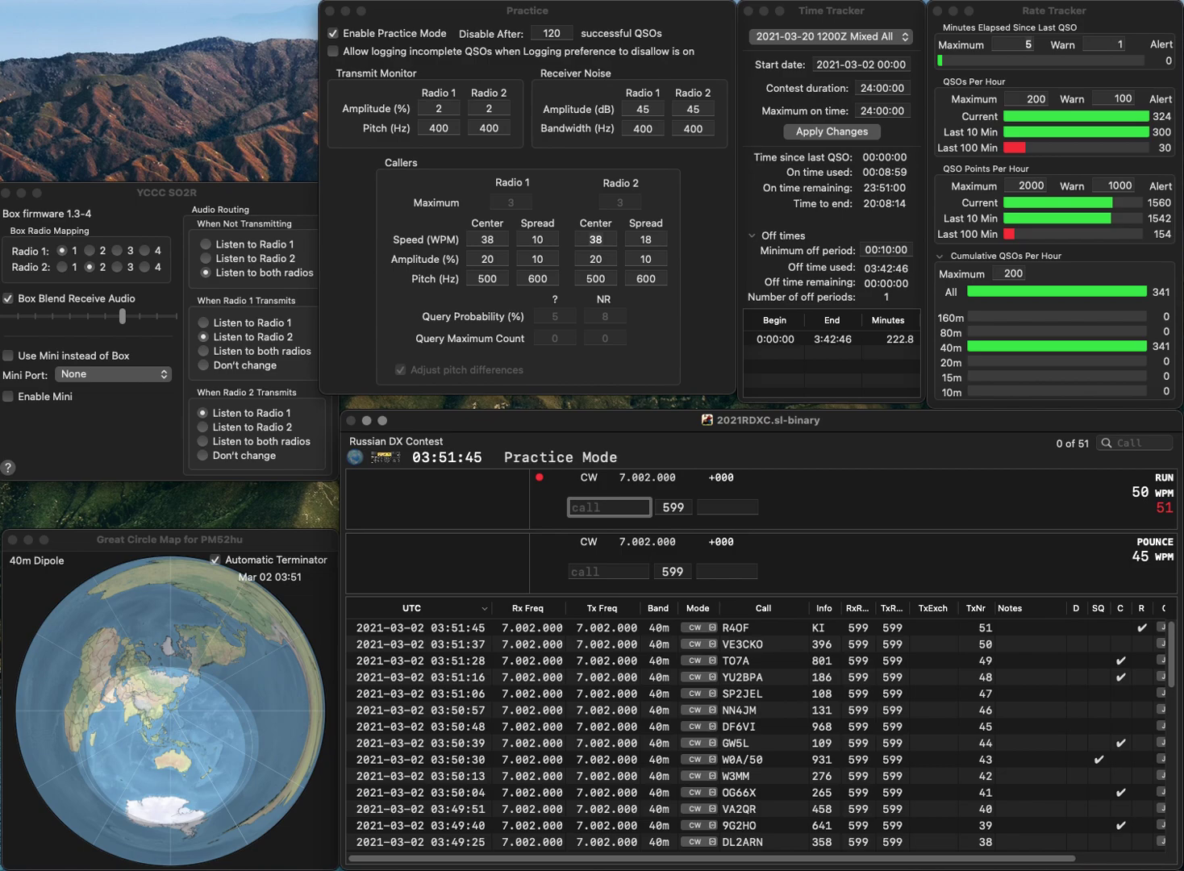
{"action": "type", "text": "OZ"}
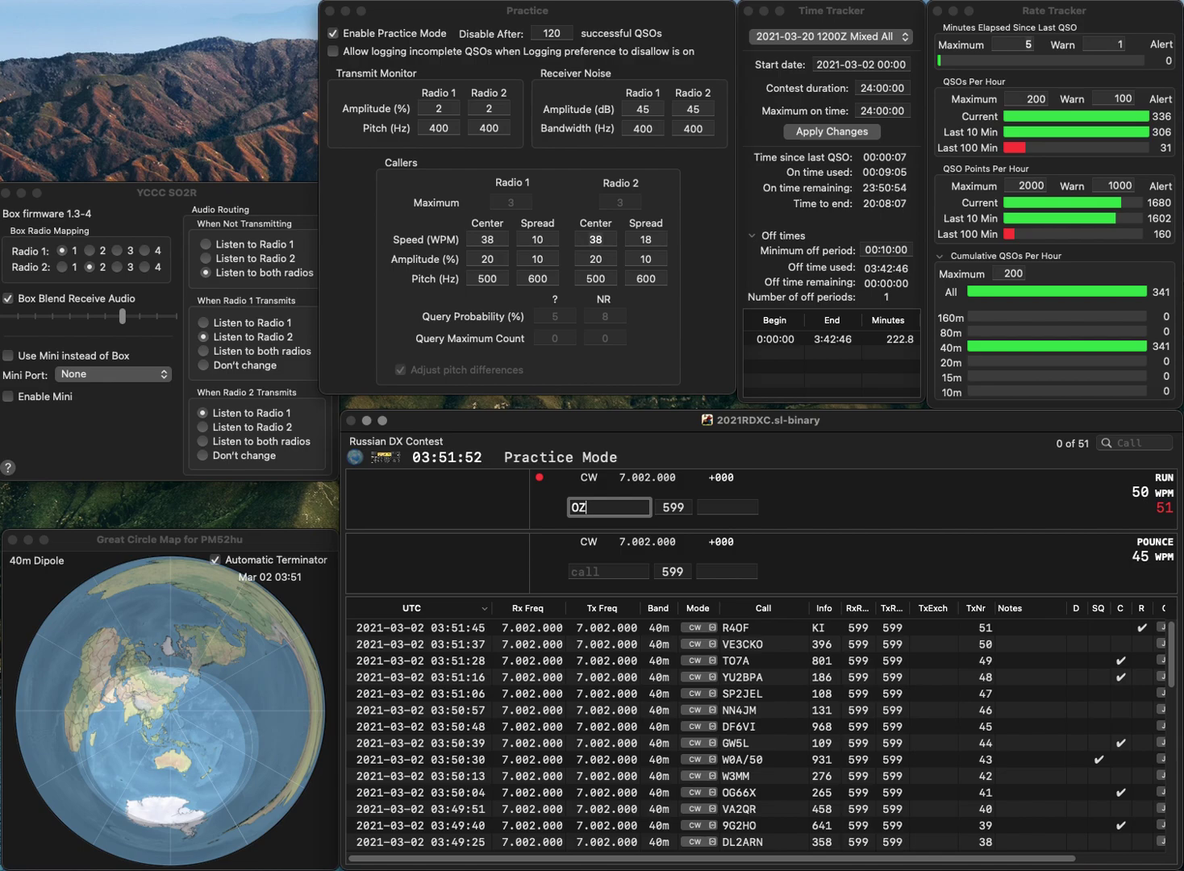
{"action": "type", "text": "0JD"}
{"action": "key", "text": "Return"}
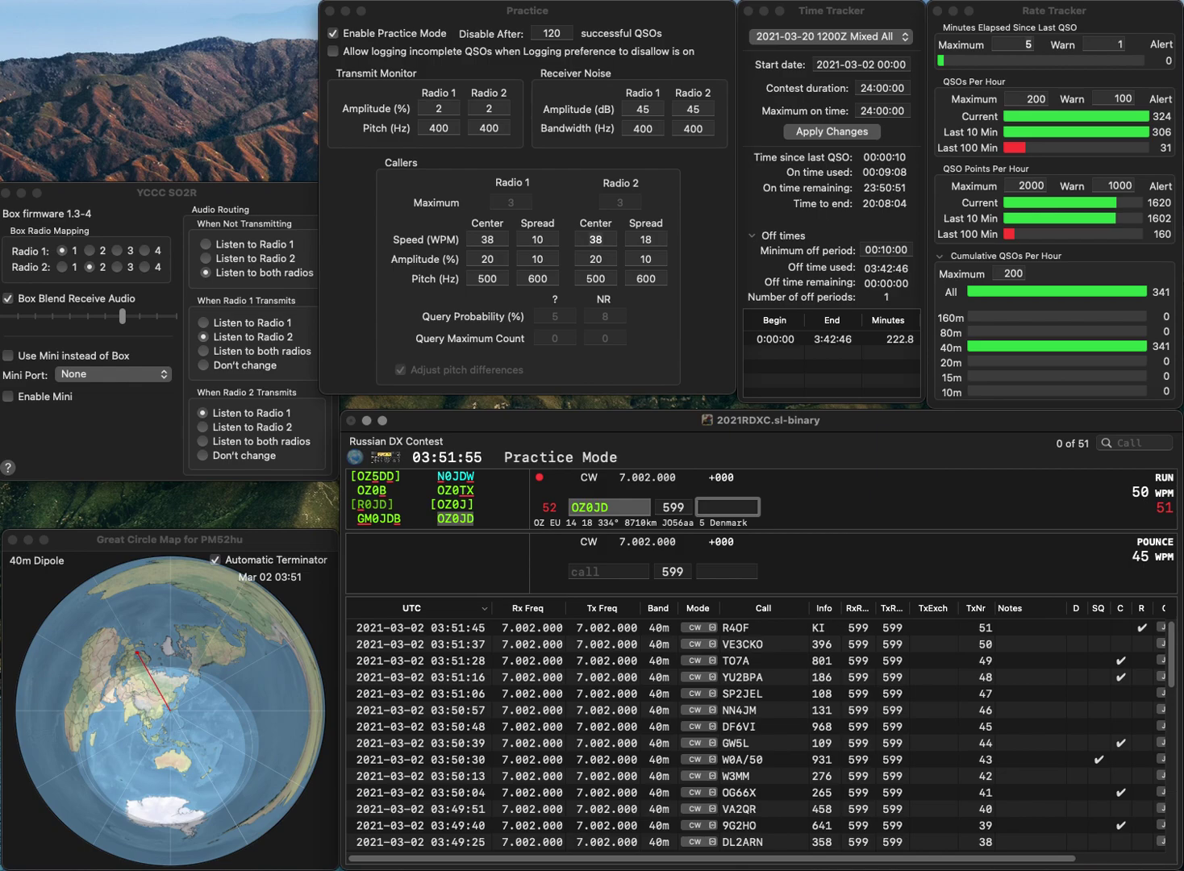
{"action": "type", "text": "51"}
{"action": "key", "text": "Return"}
{"action": "type", "text": "I1"}
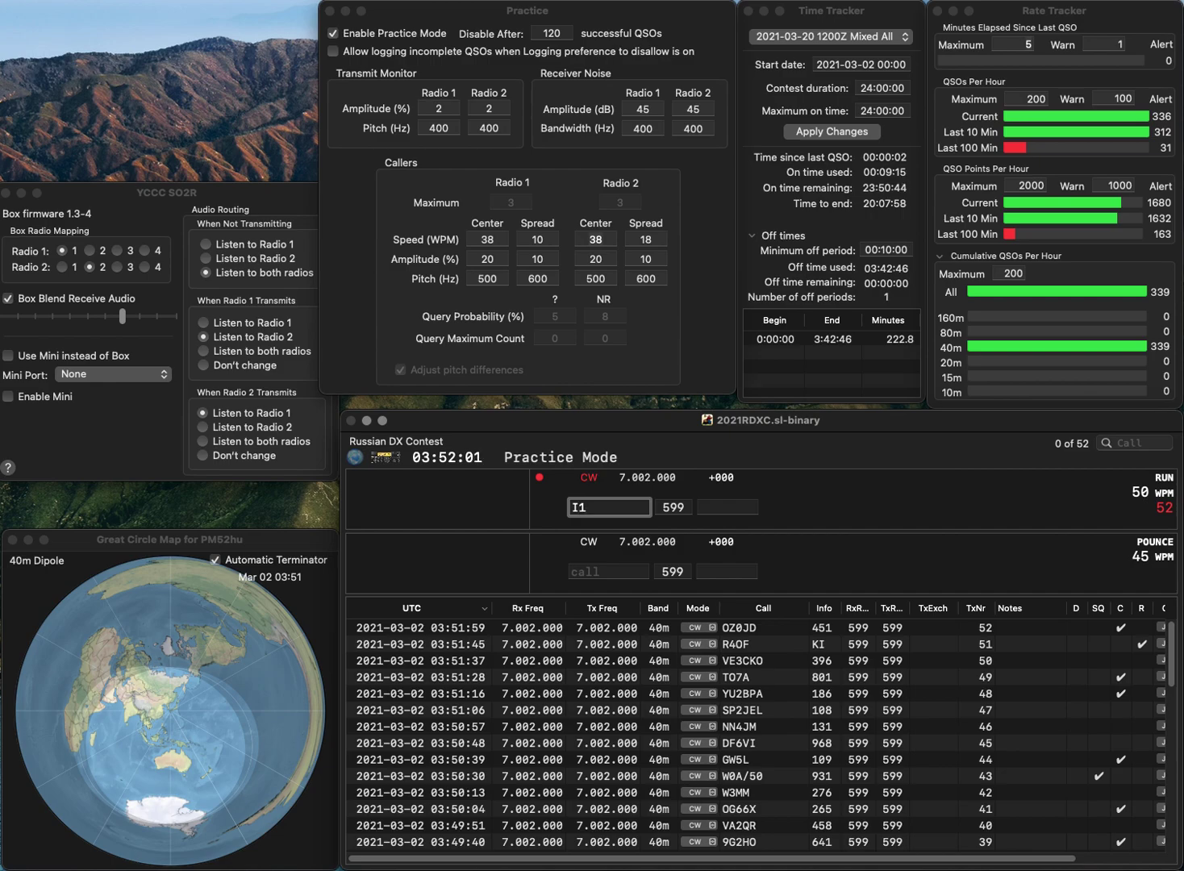
{"action": "type", "text": "Q"}
{"action": "key", "text": "BackSpace"}
{"action": "type", "text": "JTQ"}
{"action": "key", "text": "Return"}
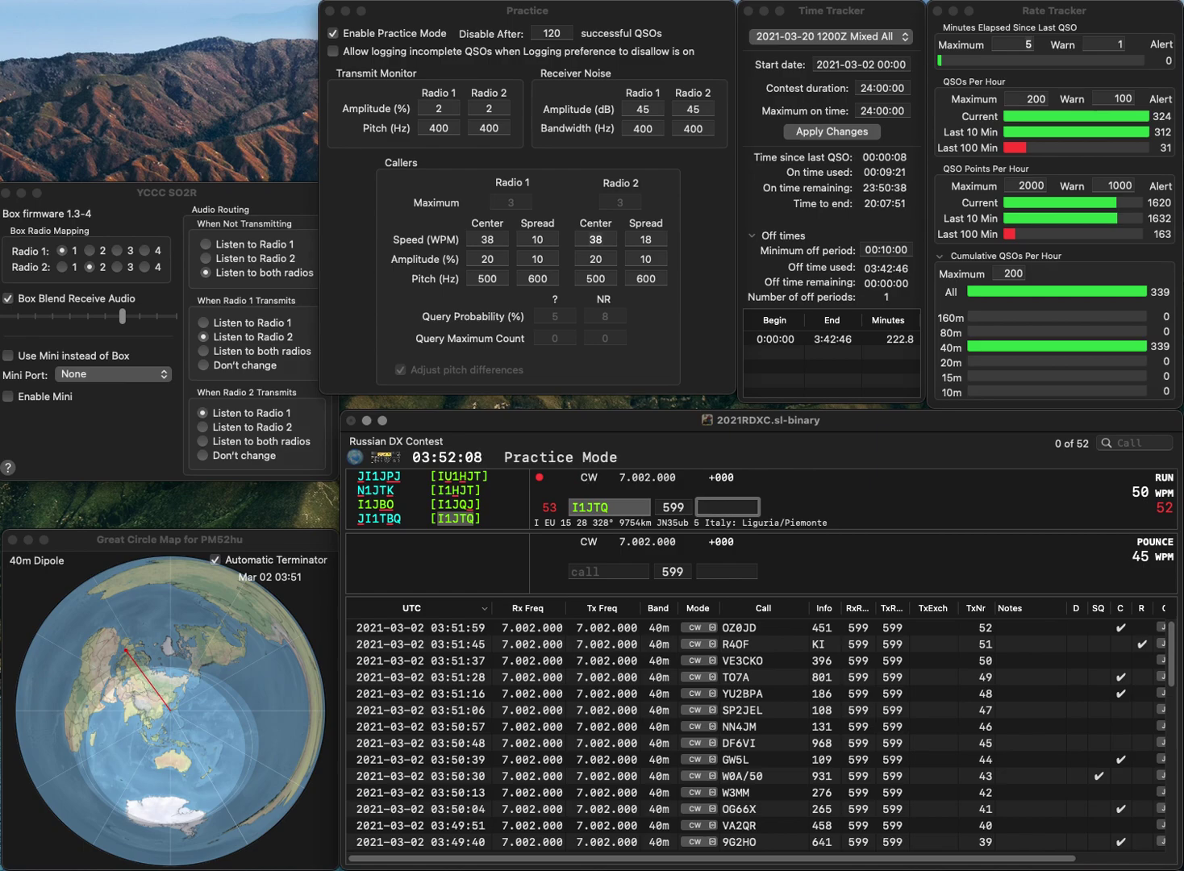
{"action": "type", "text": "338"}
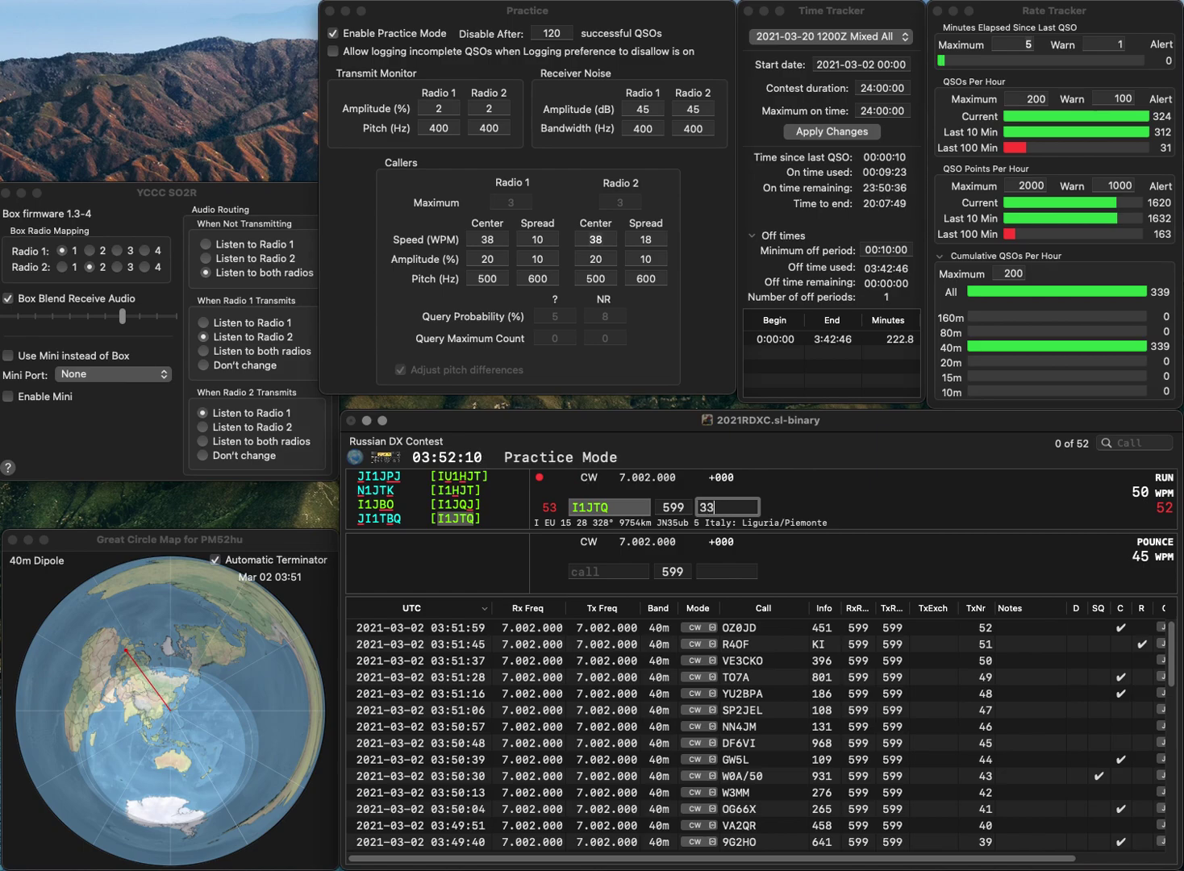
{"action": "key", "text": "Return"}
{"action": "type", "text": "PY1C"}
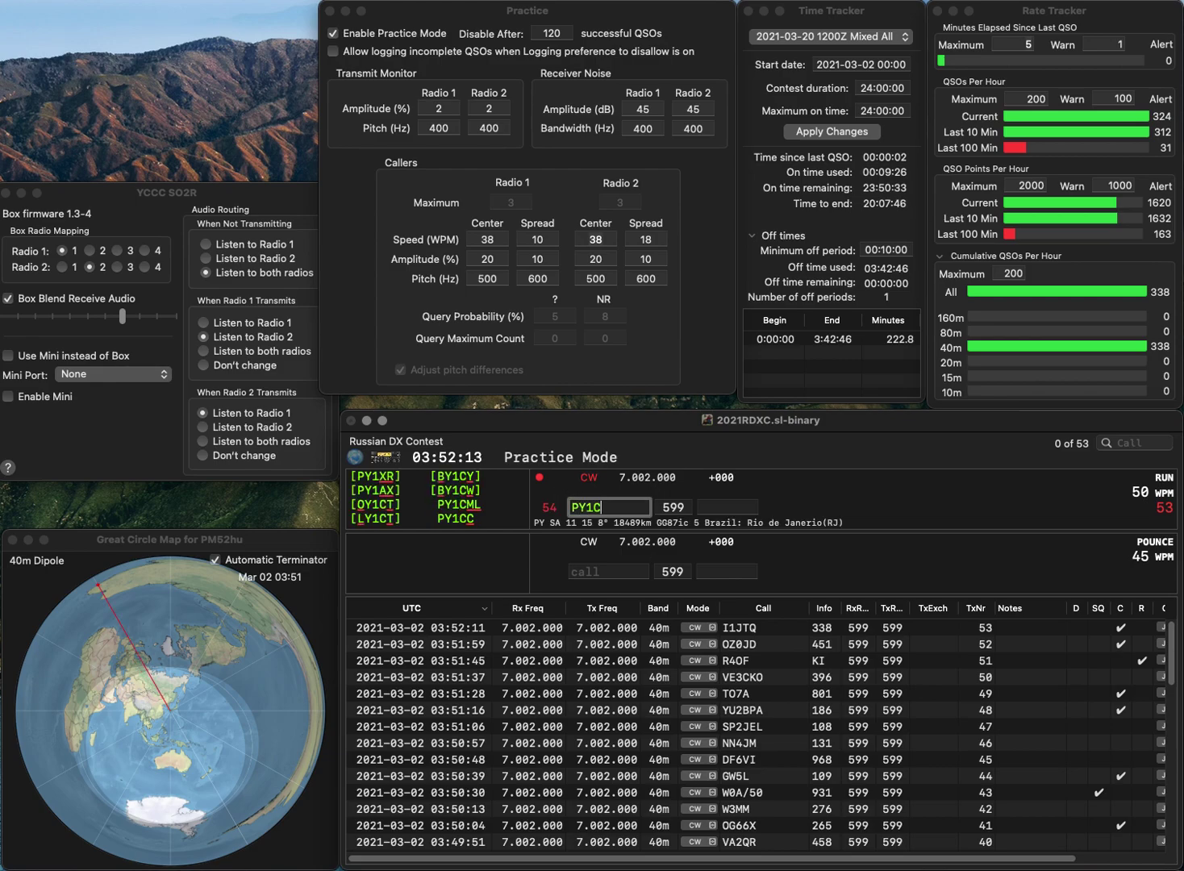
{"action": "type", "text": "C"}
{"action": "key", "text": "Return"}
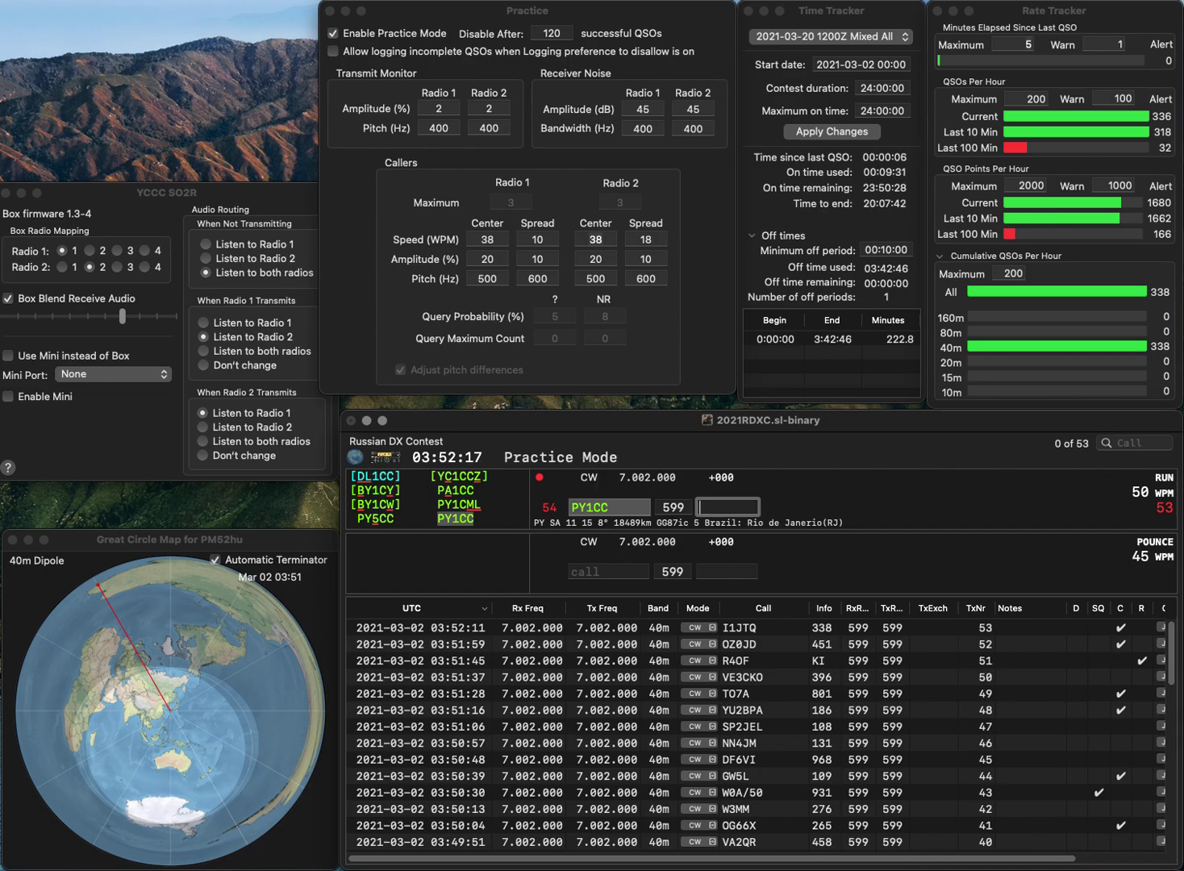
{"action": "type", "text": "844"}
{"action": "key", "text": "Return"}
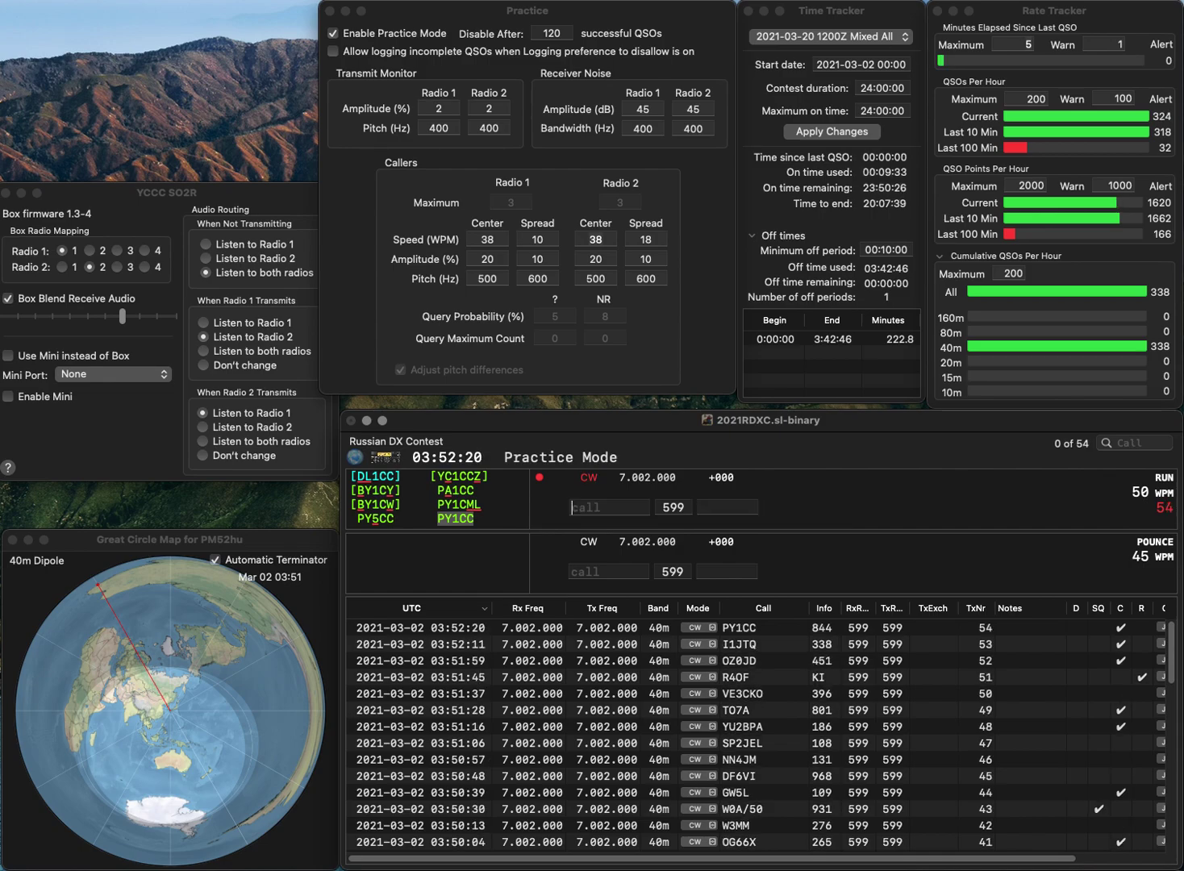
{"action": "type", "text": "N"}
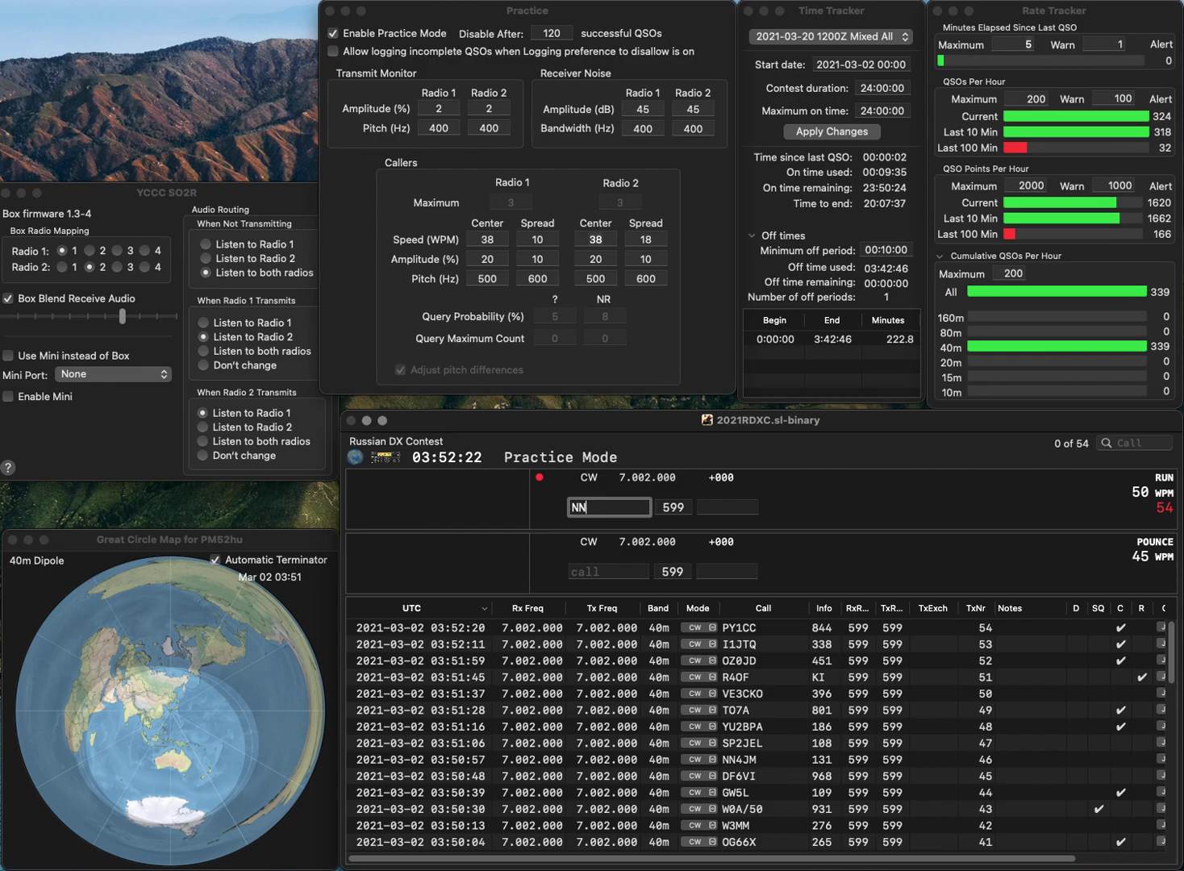
{"action": "type", "text": "D"}
{"action": "key", "text": "Left"}
{"action": "type", "text": "8DG"}
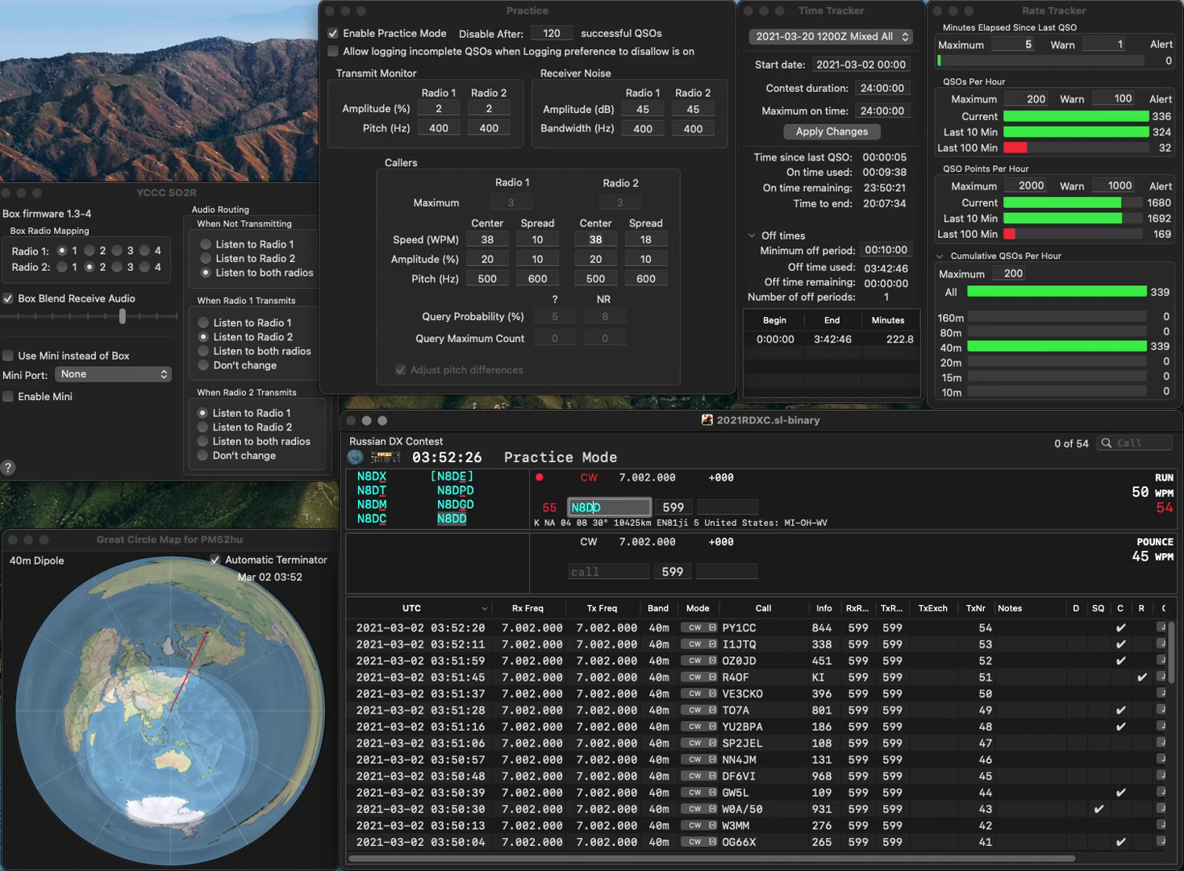
{"action": "key", "text": "Tab"}
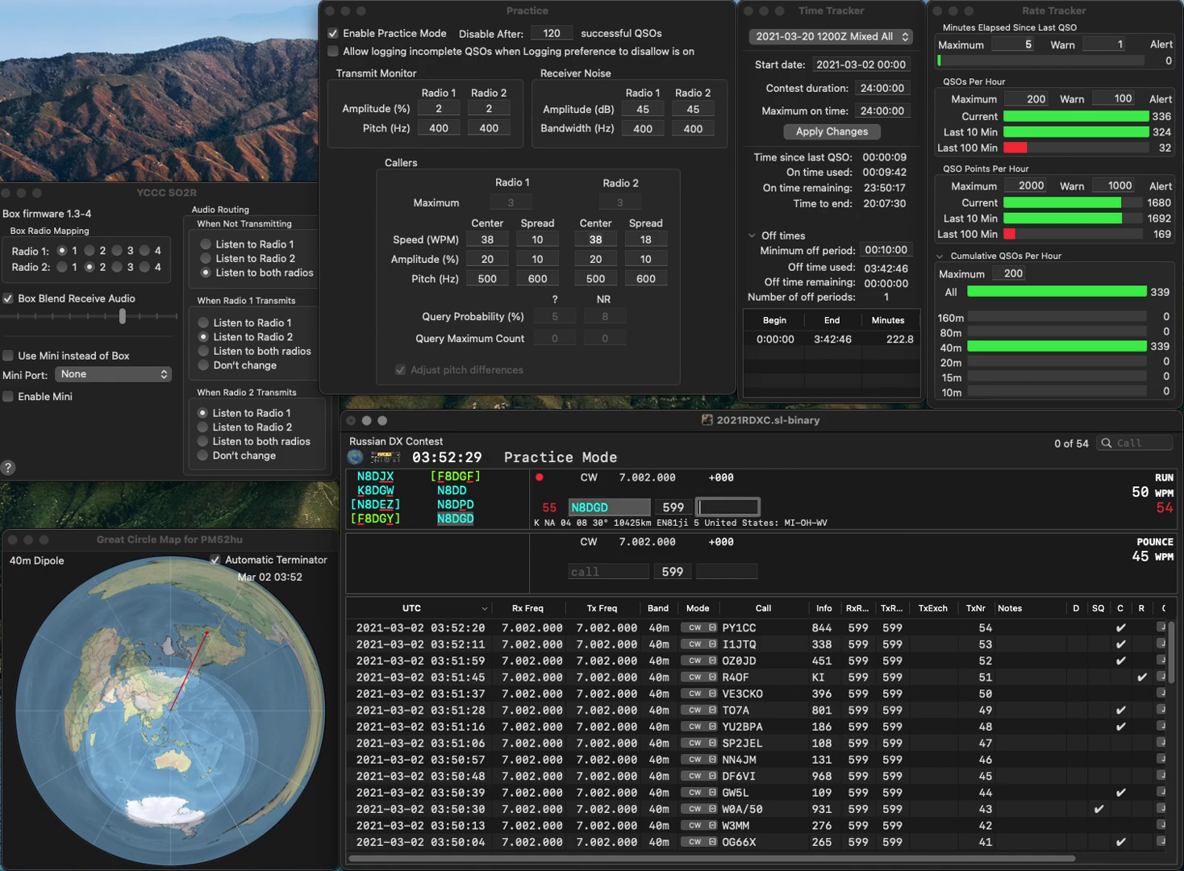
{"action": "type", "text": "612"}
{"action": "key", "text": "Return"}
{"action": "type", "text": "AA4GA"}
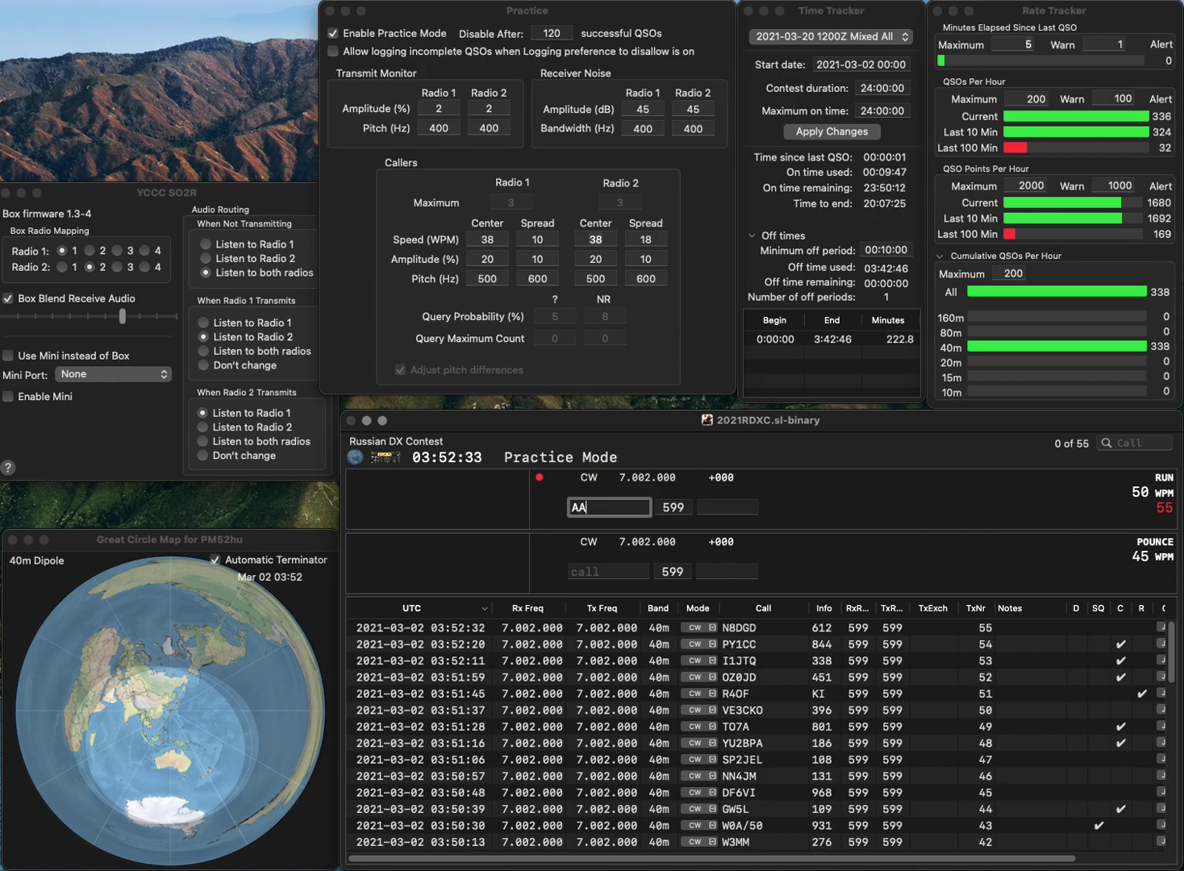
{"action": "key", "text": "Return"}
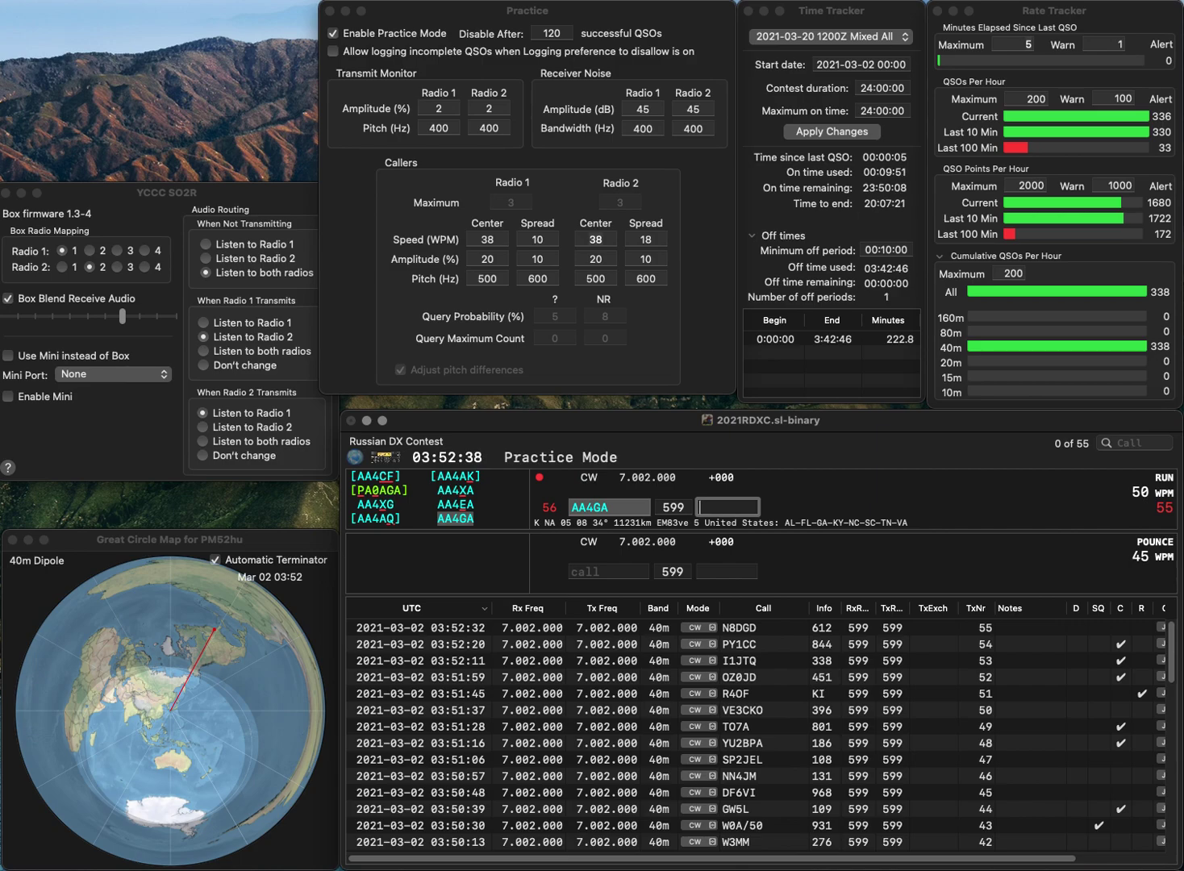
{"action": "type", "text": "2345"}
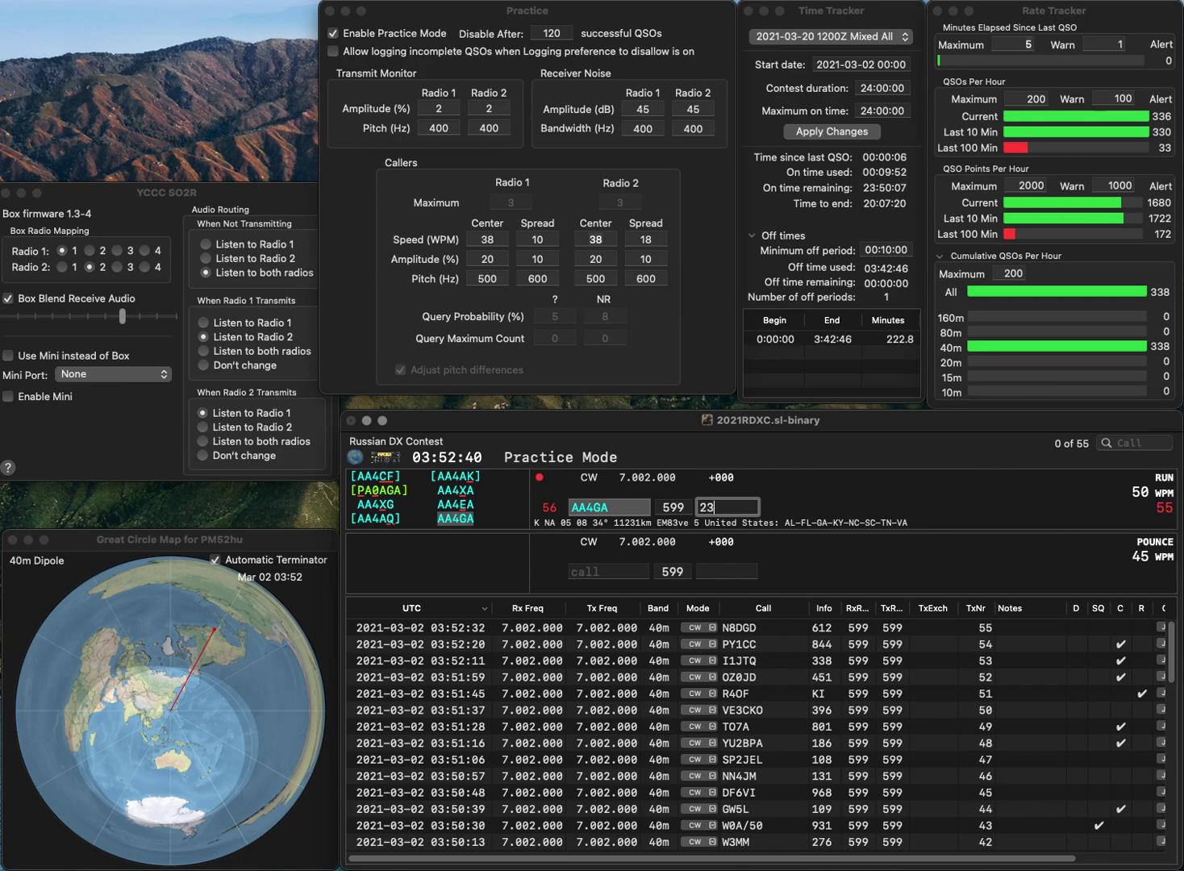
{"action": "key", "text": "BackSpace"}
{"action": "key", "text": "BackSpace"}
{"action": "type", "text": "5"}
{"action": "key", "text": "Return"}
{"action": "type", "text": "4LX"}
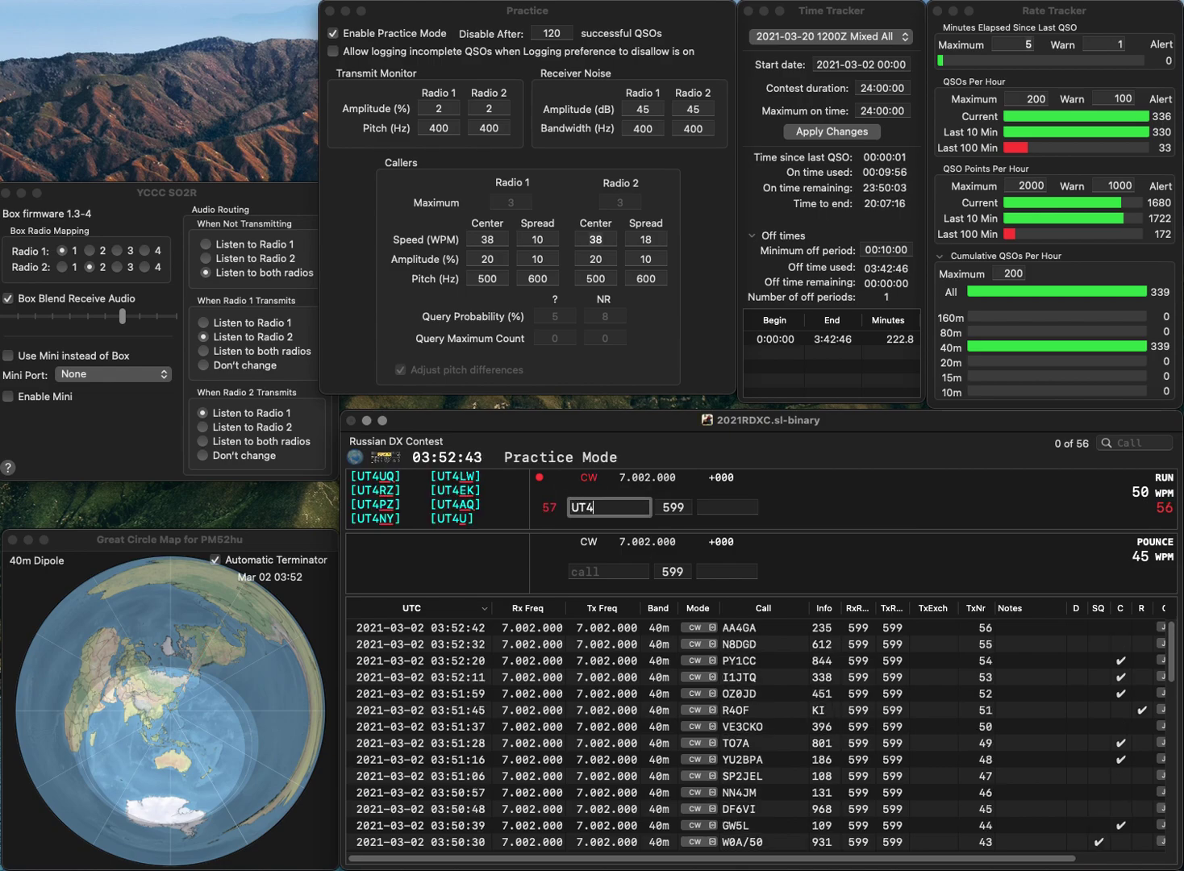
{"action": "key", "text": "Return"}
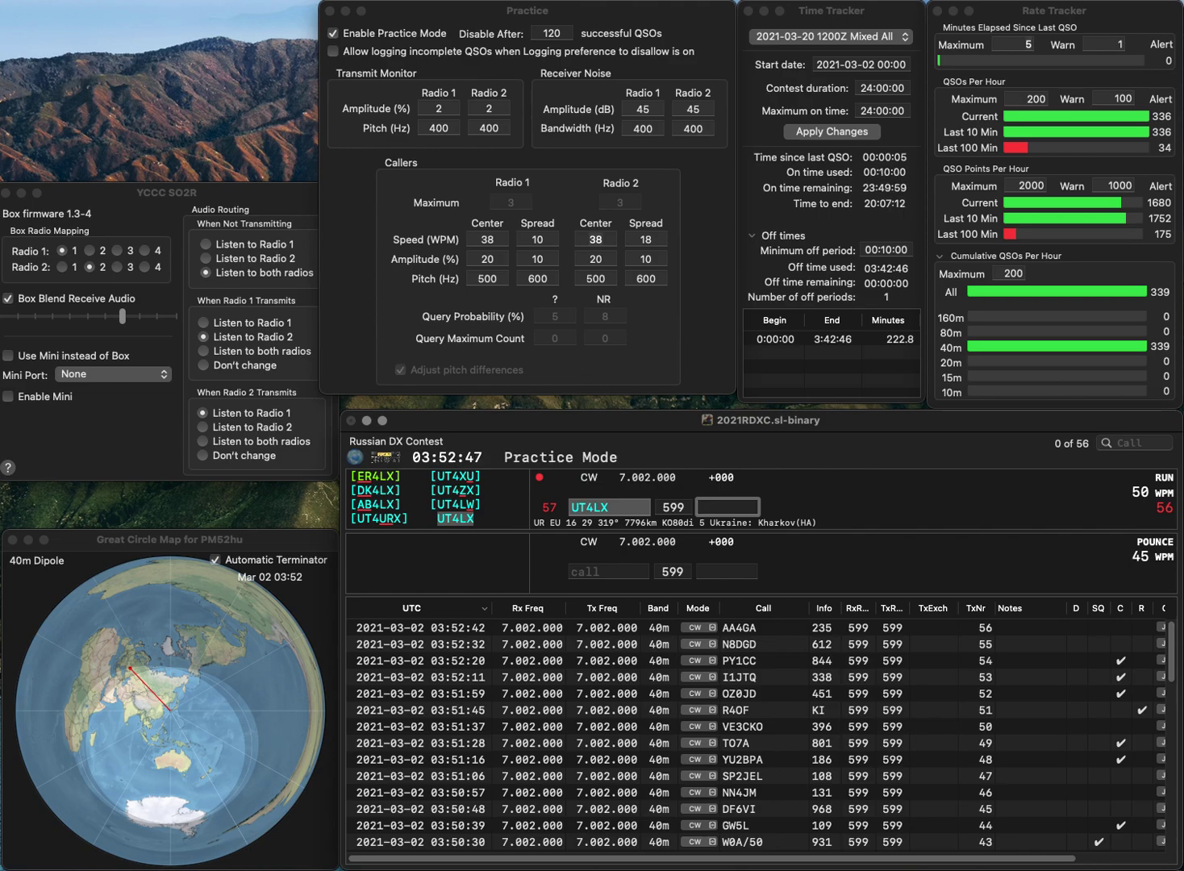
{"action": "type", "text": "130"}
{"action": "key", "text": "Return"}
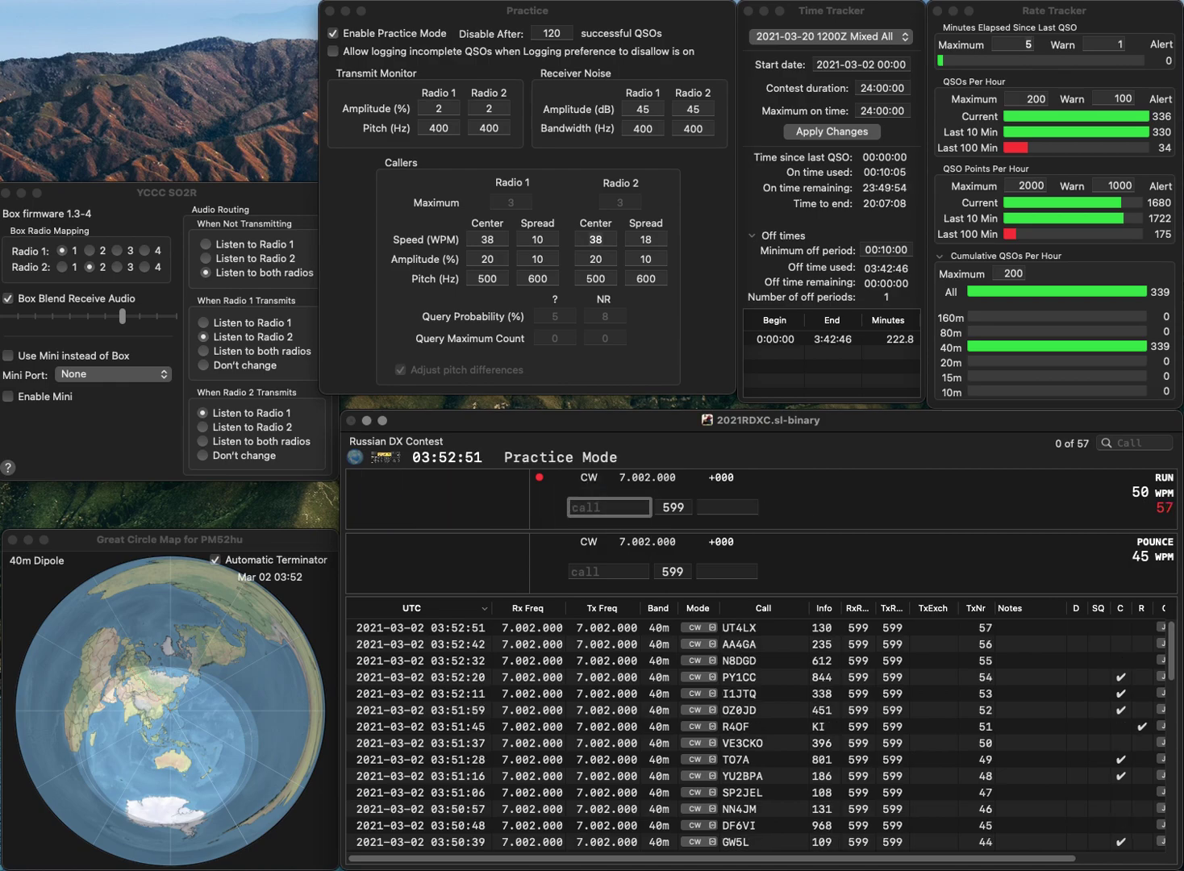
{"action": "type", "text": "WA2"}
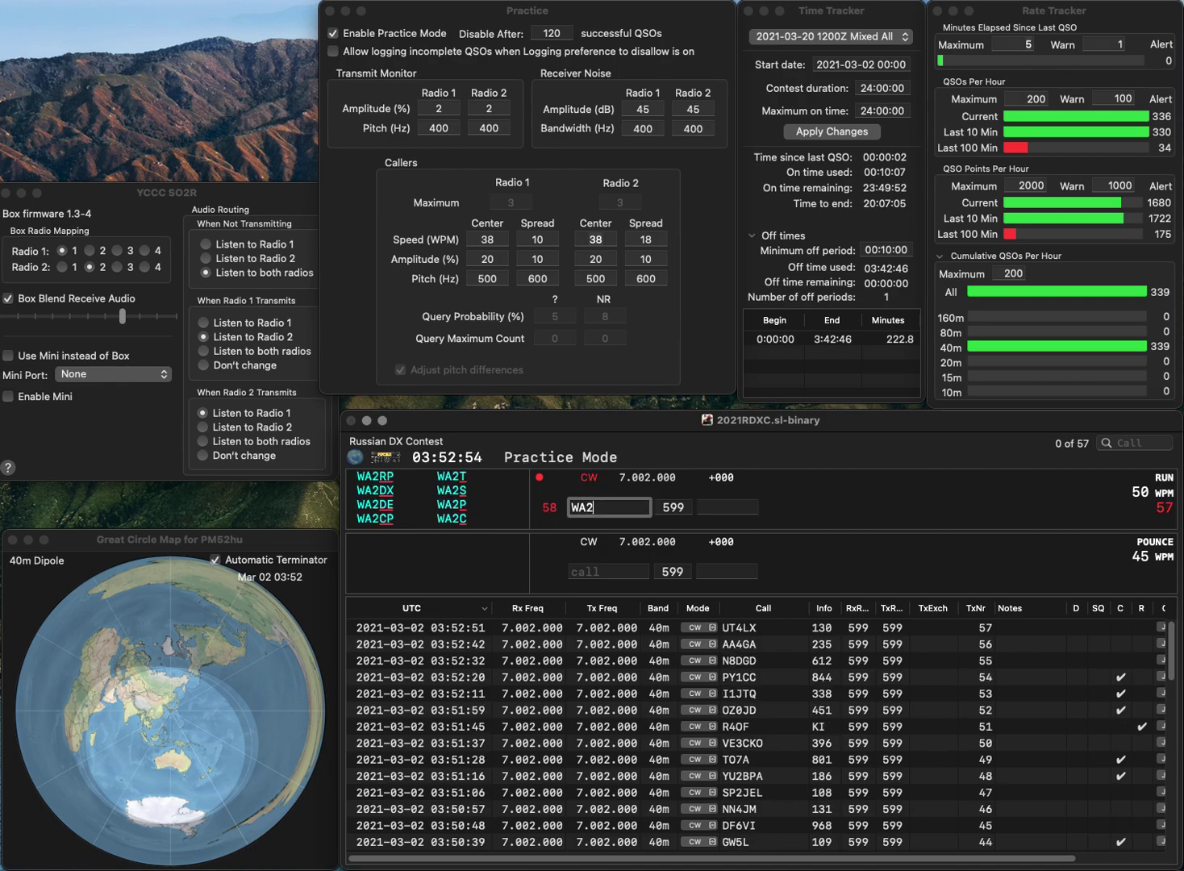
{"action": "type", "text": "PYX"}
{"action": "key", "text": "space"}
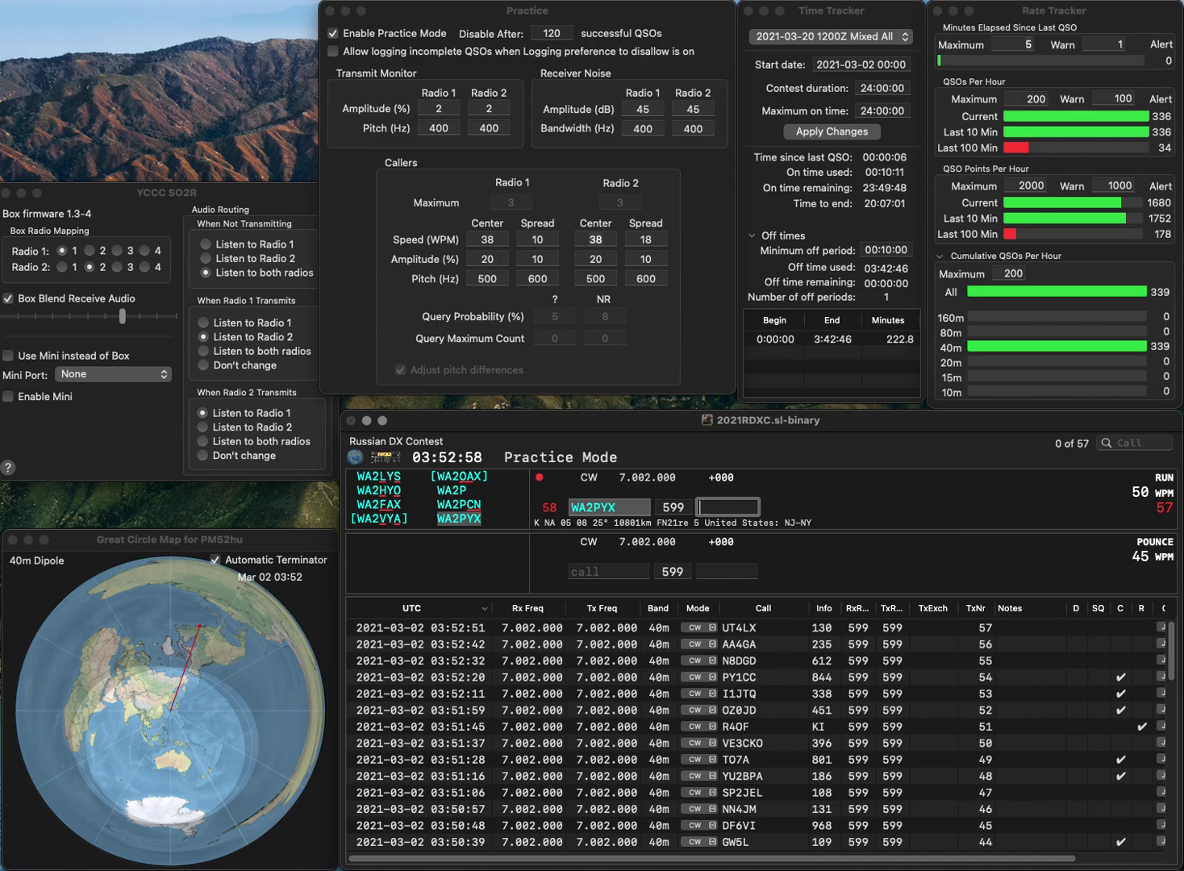
{"action": "type", "text": "78"}
{"action": "key", "text": "Return"}
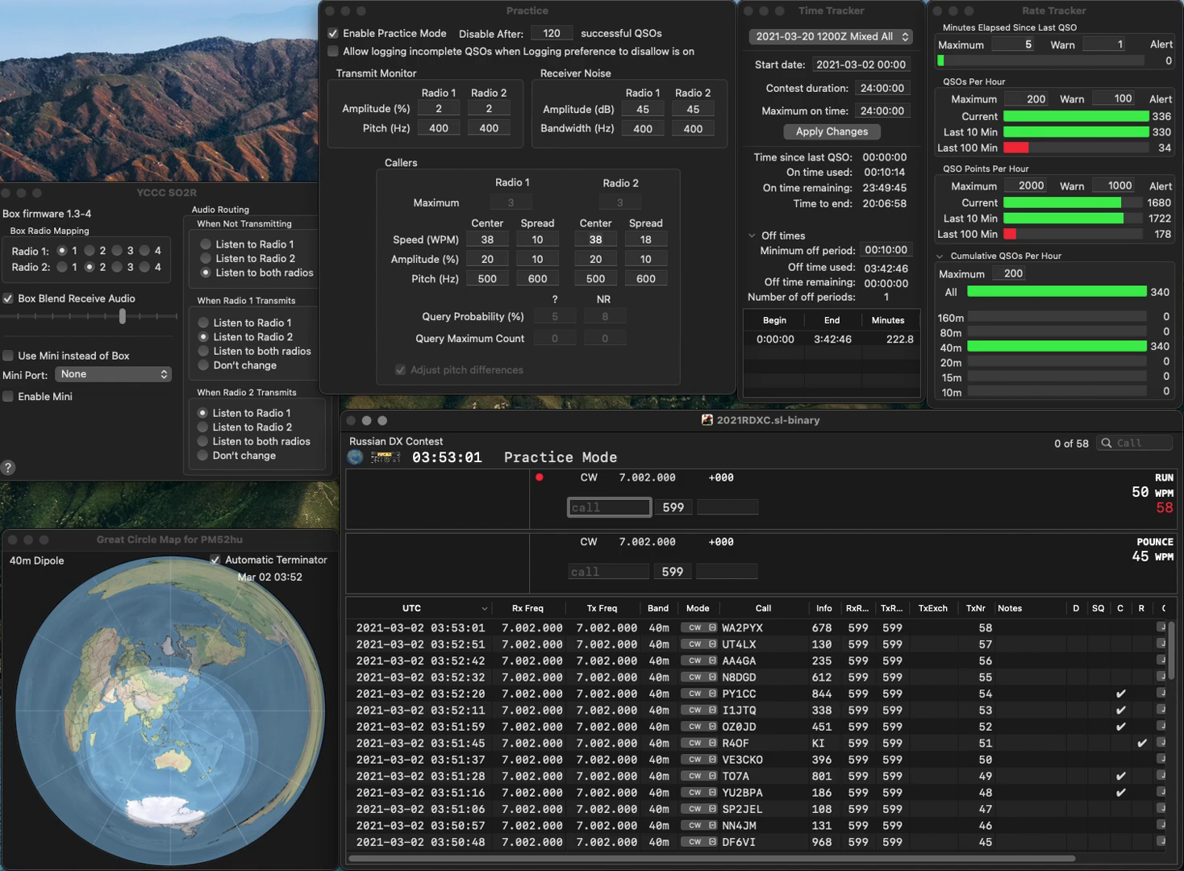
Log a run-radio contact with call sign N5WMQ and received exchange 804.
{"action": "type", "text": "N5WMQ"}
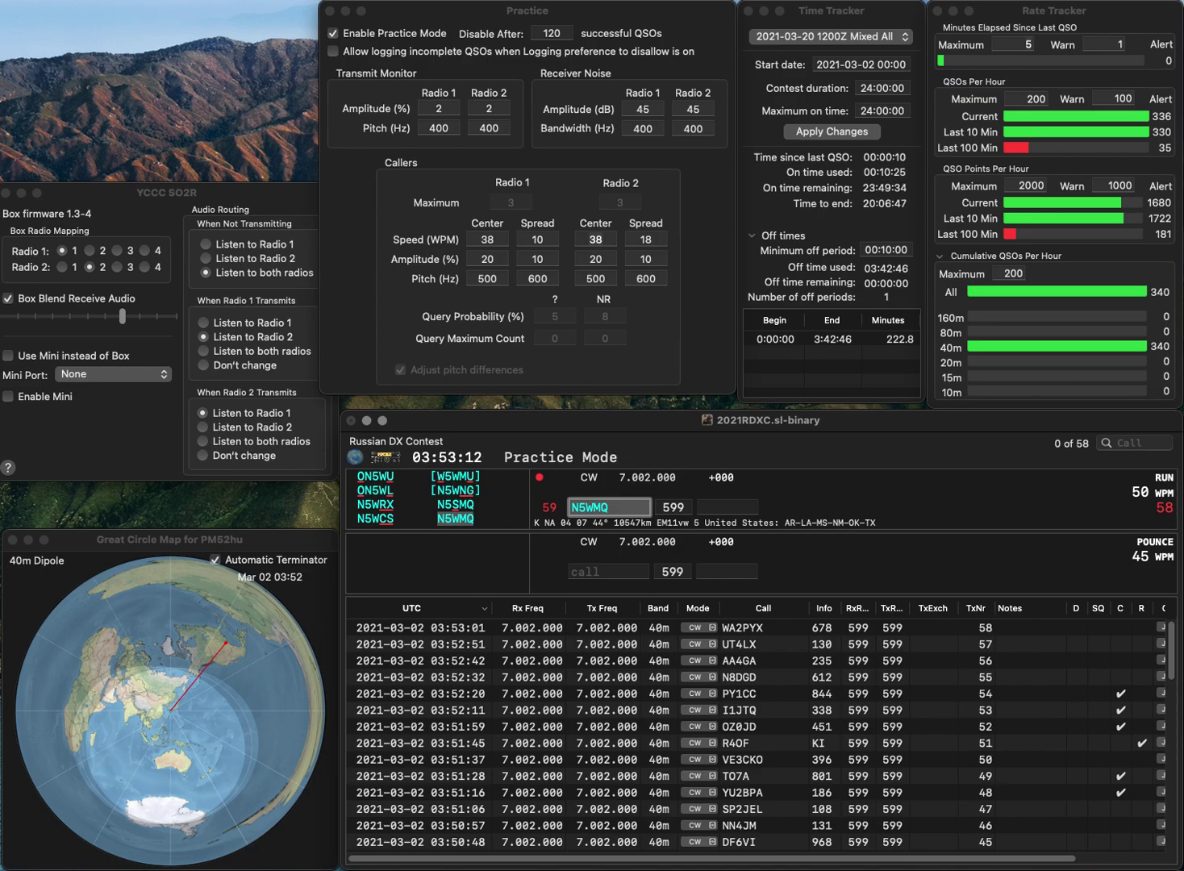
{"action": "key", "text": "Tab"}
{"action": "type", "text": "804"}
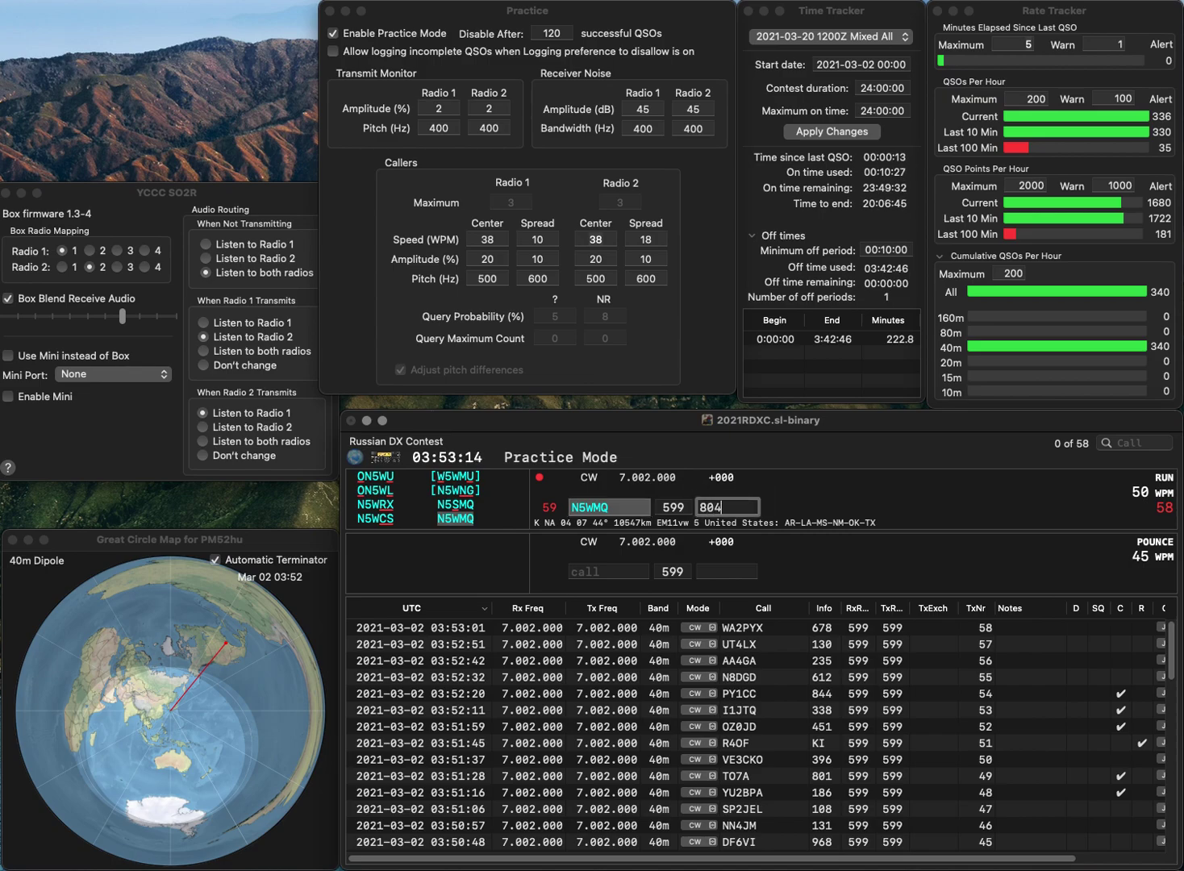
{"action": "key", "text": "Return"}
{"action": "type", "text": "LU"}
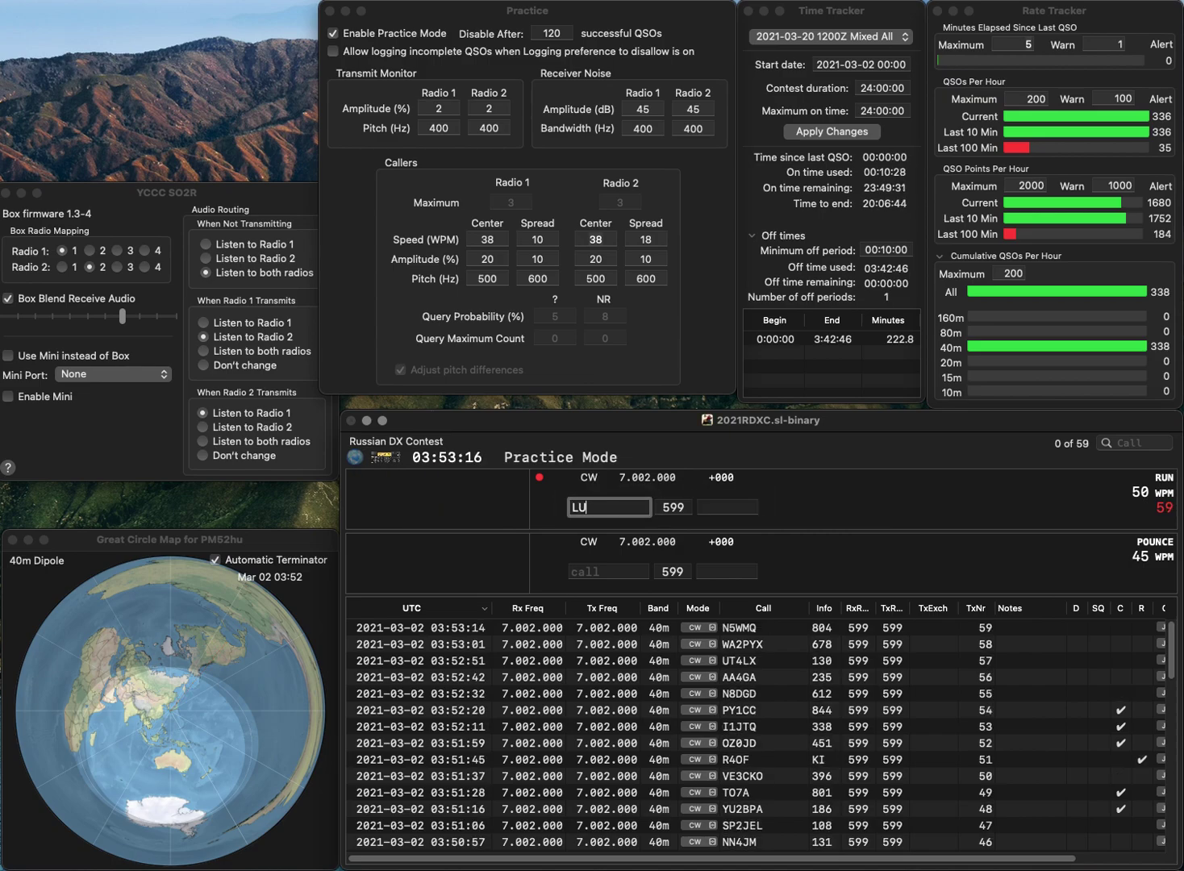
{"action": "type", "text": "1NAF"}
{"action": "key", "text": "Tab"}
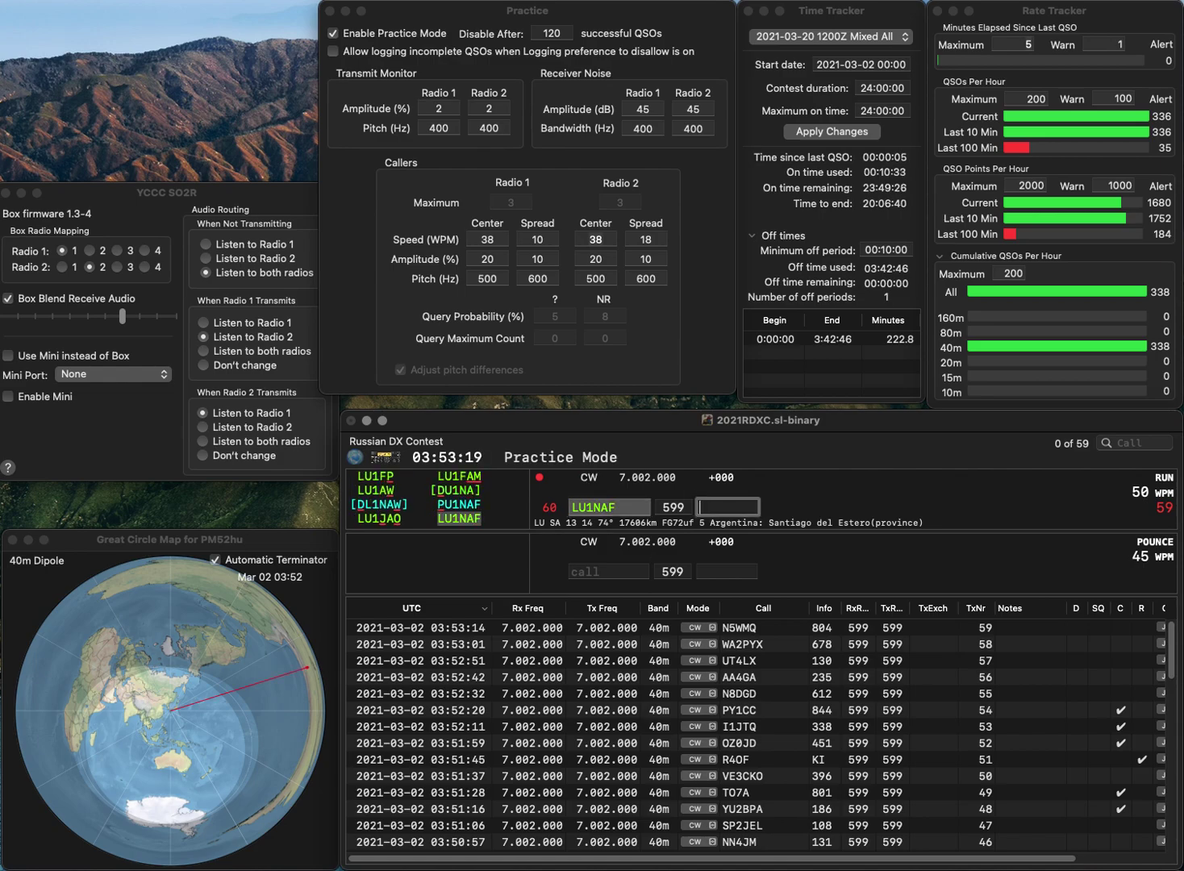
{"action": "type", "text": "77"}
{"action": "key", "text": "Return"}
Log a run-radio contact with call sign N6TU and received exchange 370.
{"action": "type", "text": "N6TU"}
{"action": "key", "text": "space"}
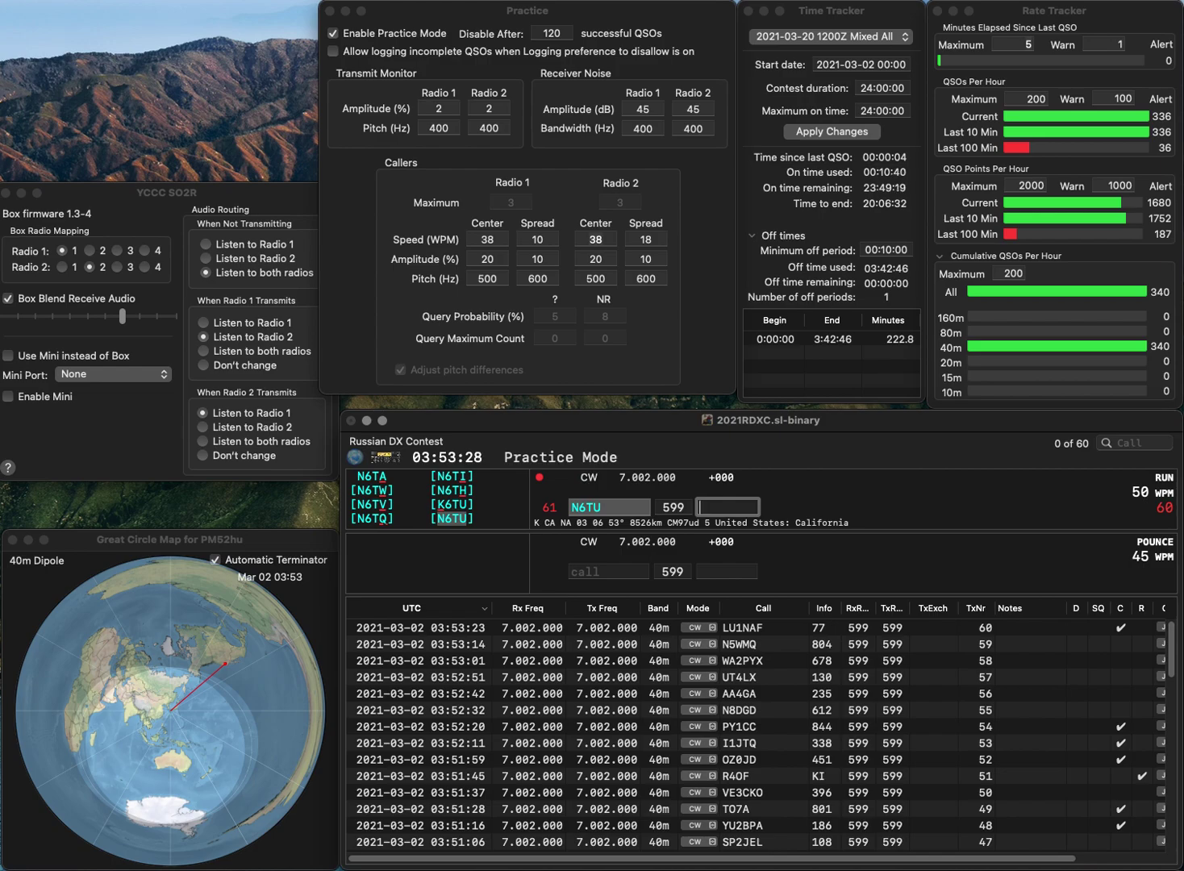
{"action": "type", "text": "370"}
{"action": "key", "text": "Return"}
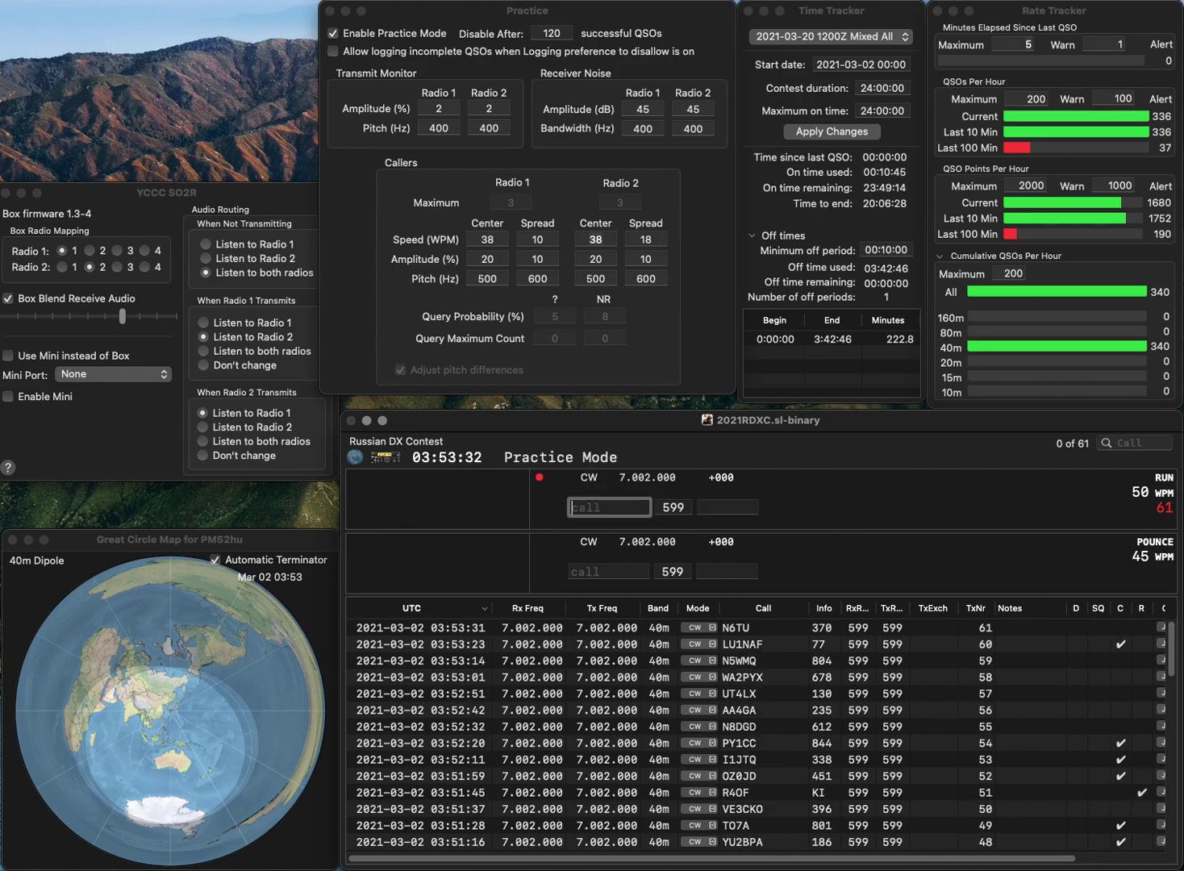
Enter the caller's sign, correct it to K4UI, and log the run-radio contact with received exchange 94.
{"action": "type", "text": "K4IT"}
{"action": "key", "text": "BackSpace"}
{"action": "key", "text": "BackSpace"}
{"action": "type", "text": "UI"}
{"action": "key", "text": "Return"}
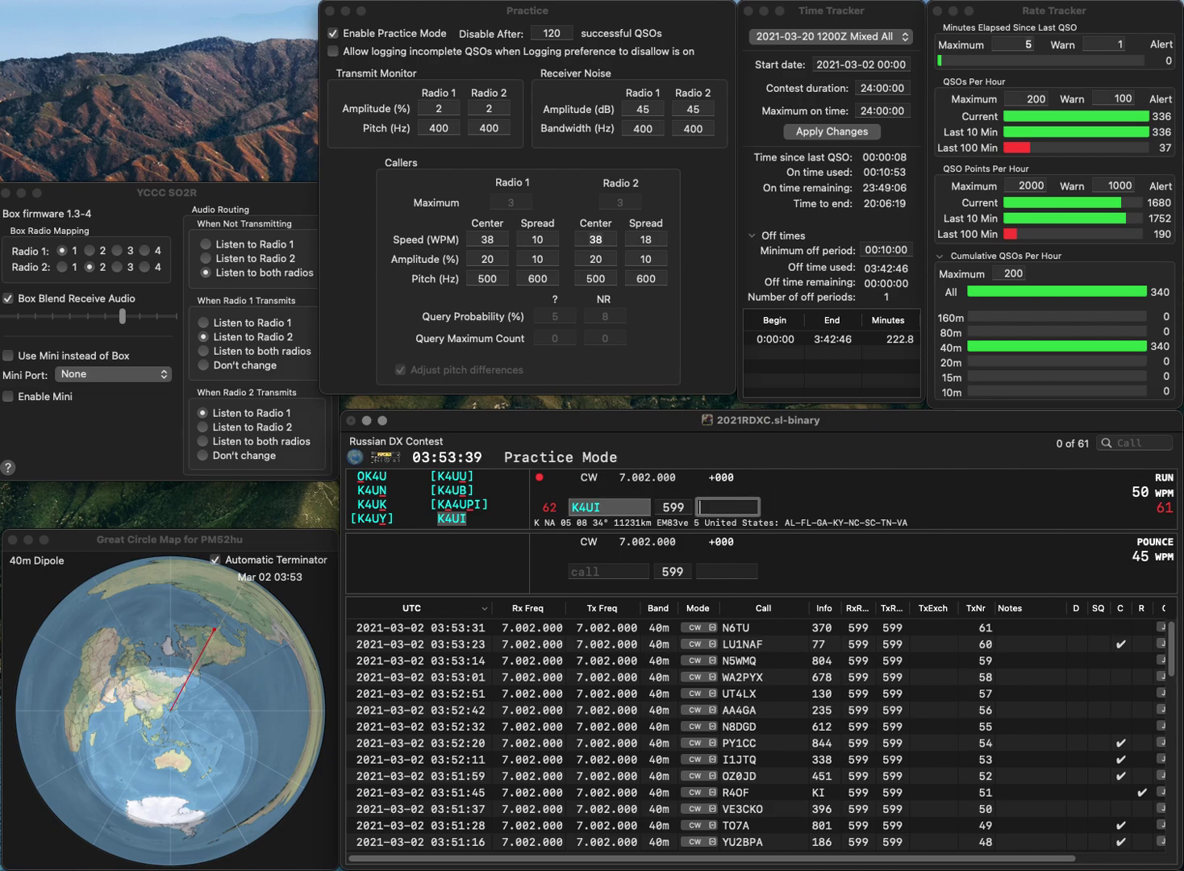
{"action": "type", "text": "94"}
{"action": "key", "text": "Return"}
{"action": "type", "text": "D"}
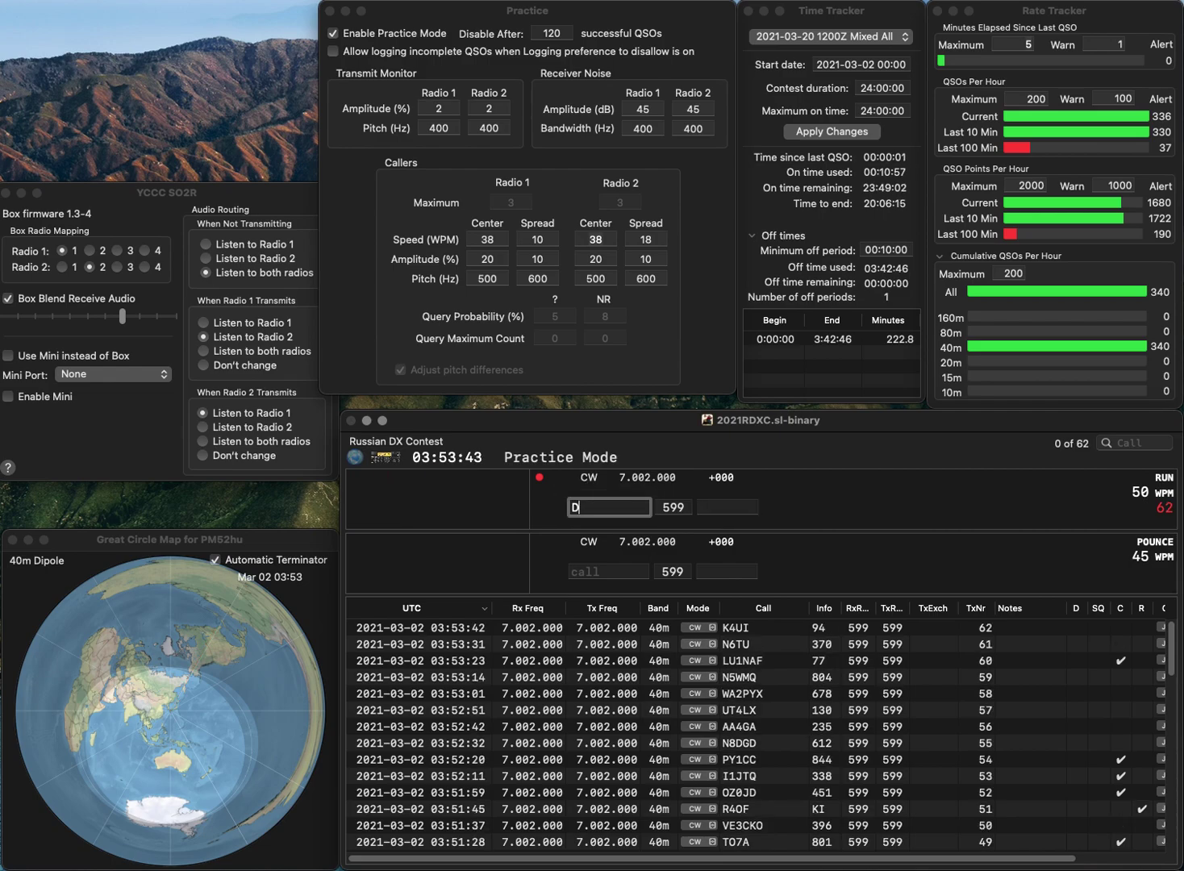
{"action": "type", "text": "K1OM"}
{"action": "key", "text": "Return"}
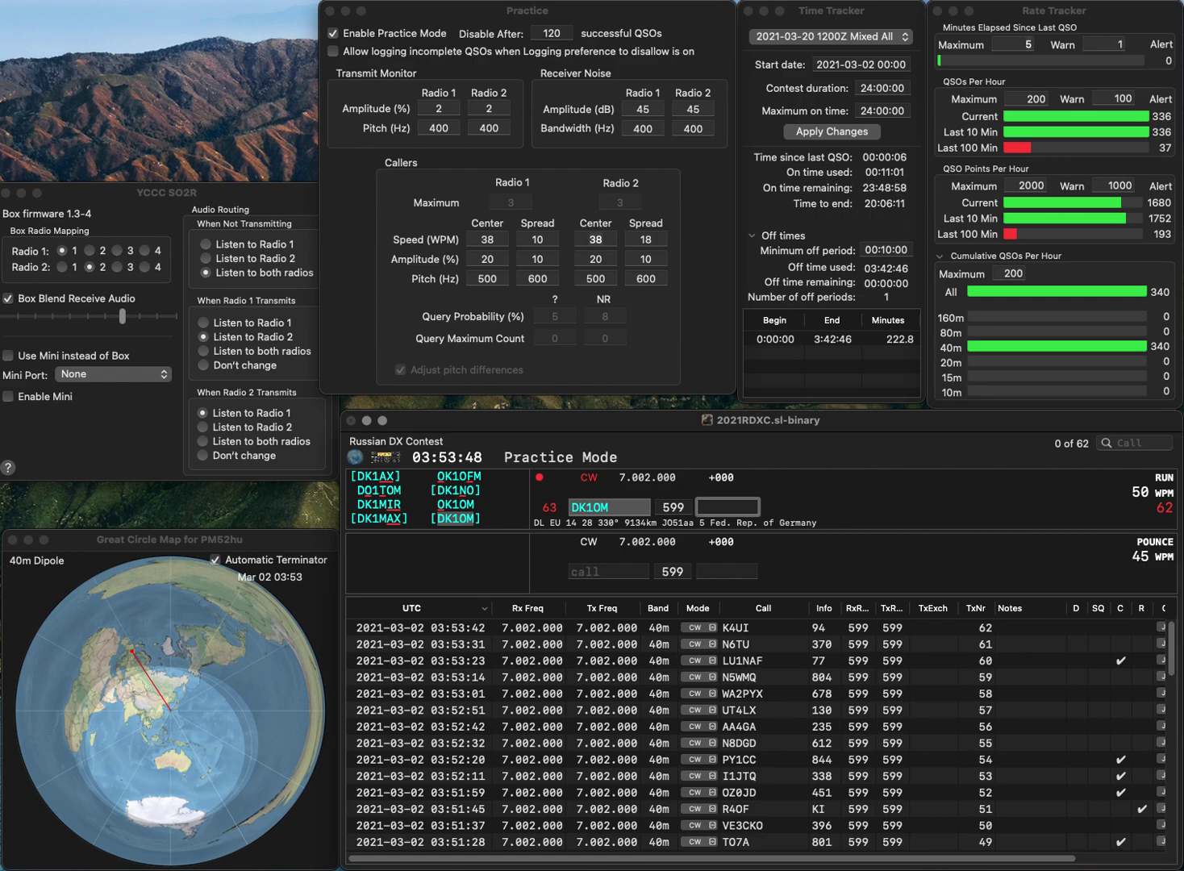
{"action": "type", "text": "609"}
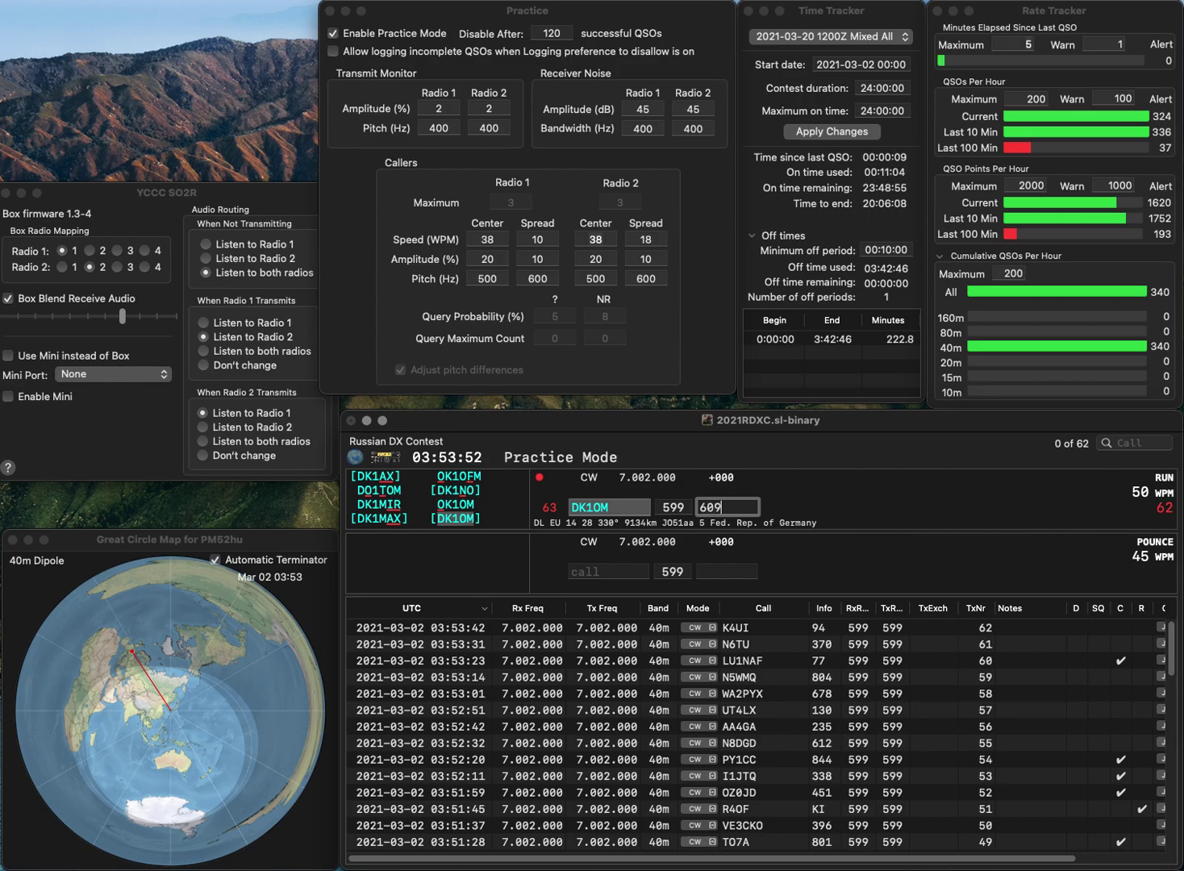
{"action": "key", "text": "Return"}
{"action": "type", "text": "K7"}
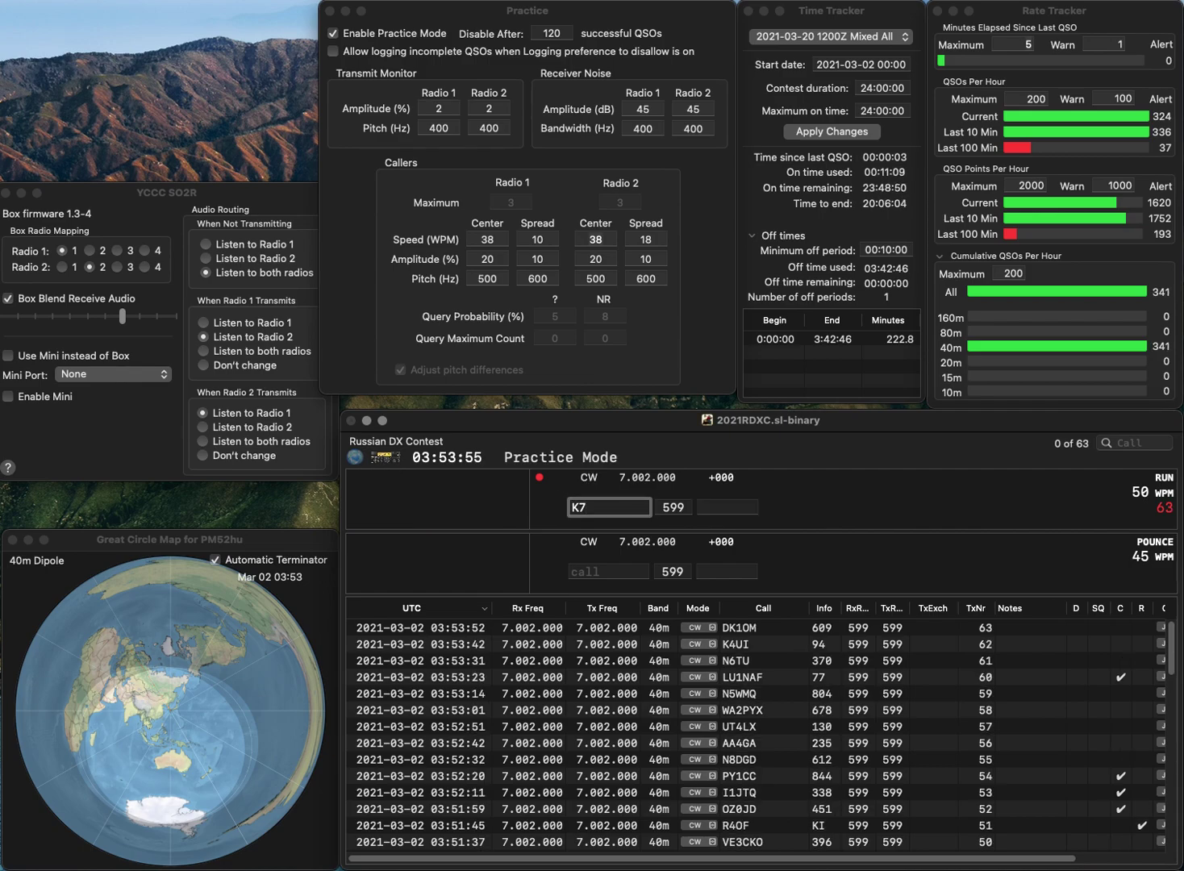
{"action": "type", "text": "ULS"}
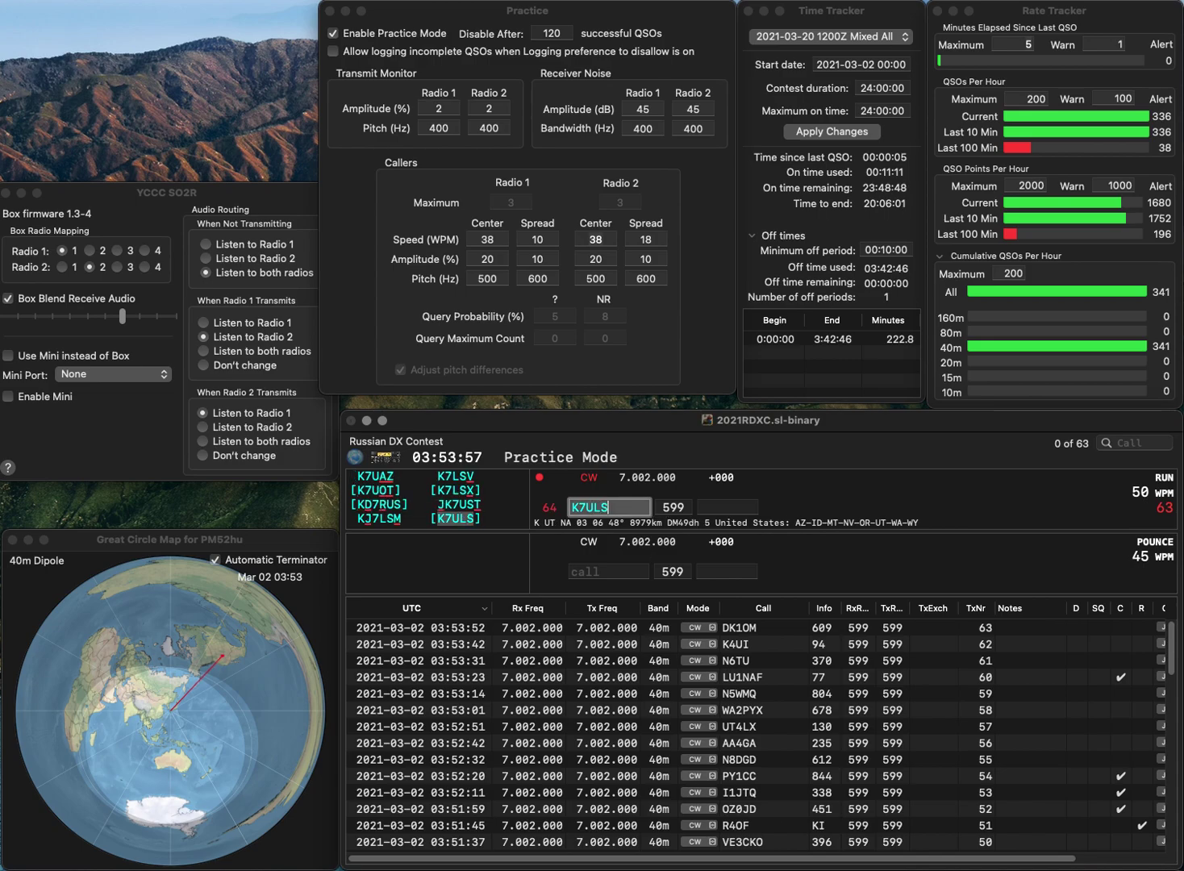
{"action": "left_click", "coordinate": [728, 506]}
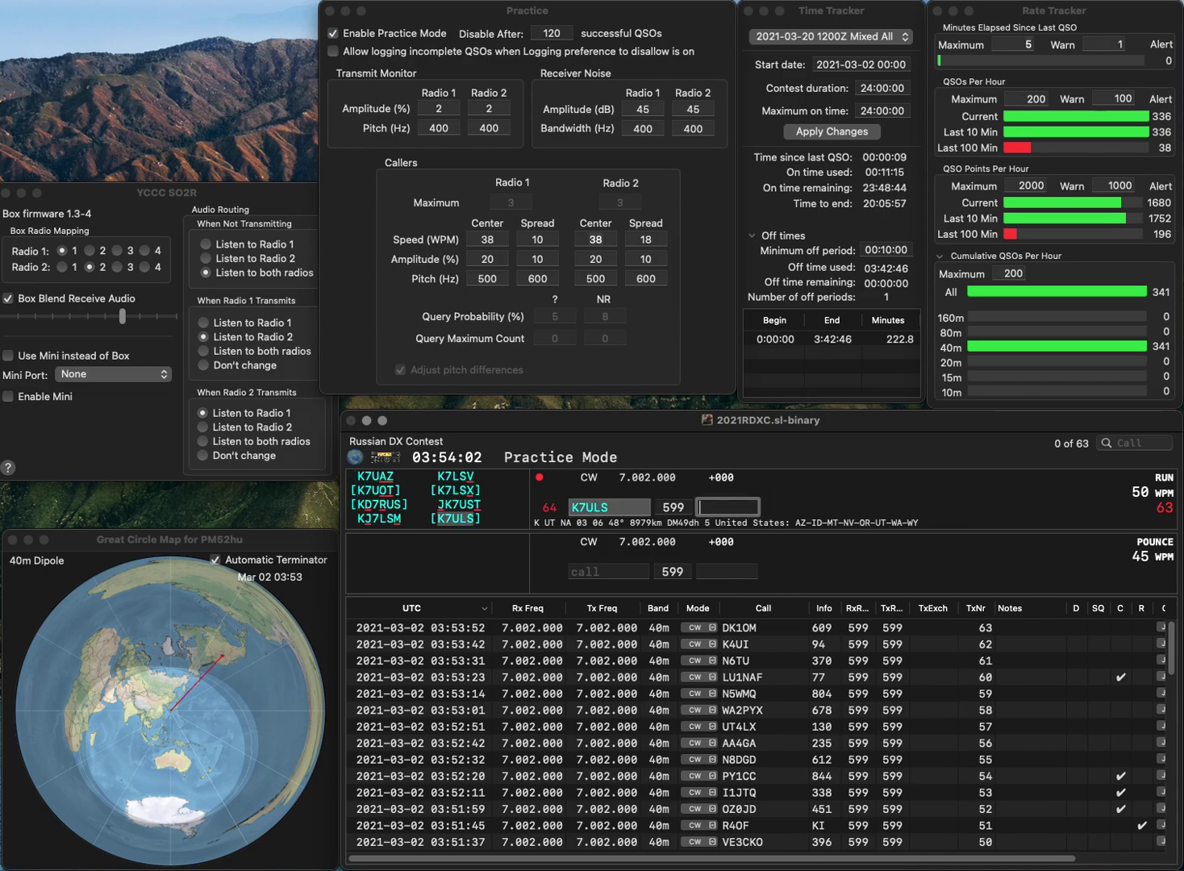
{"action": "type", "text": "361"}
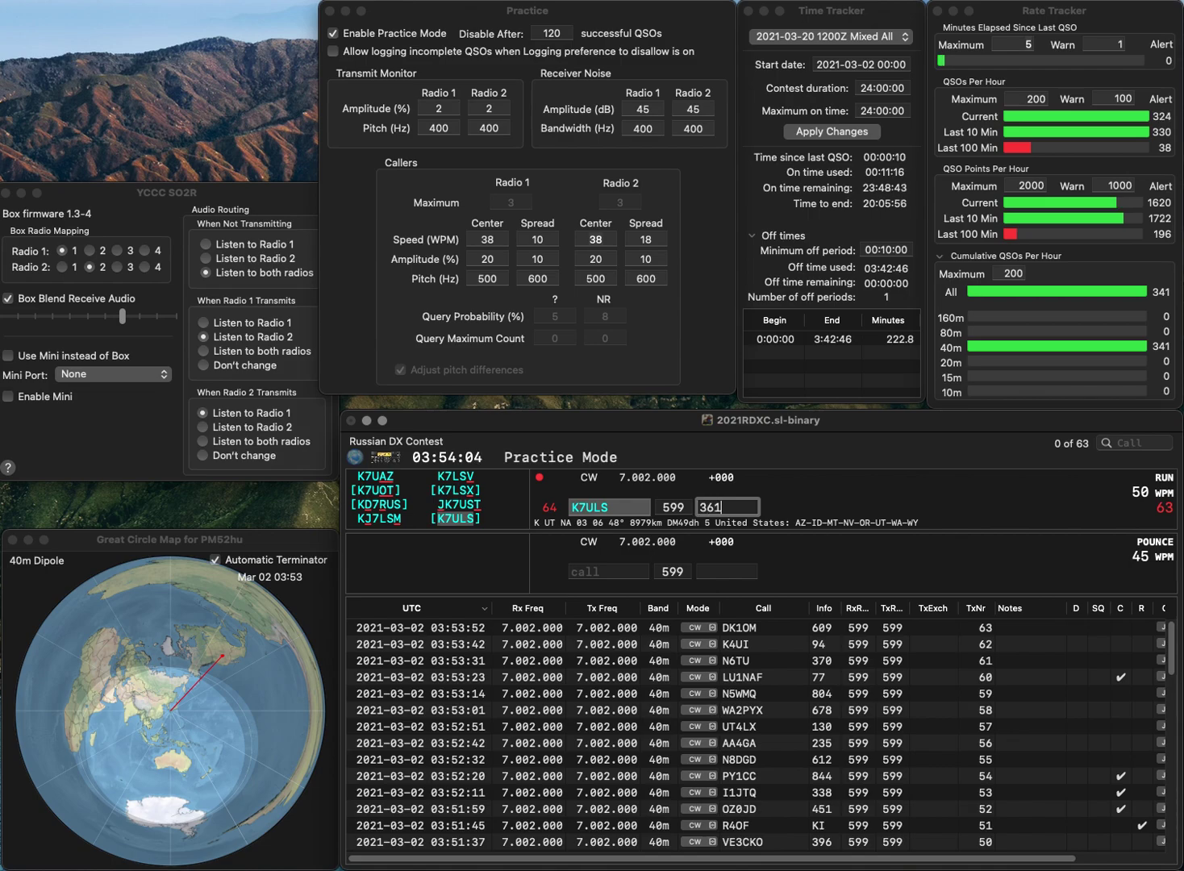
{"action": "key", "text": "Return"}
{"action": "type", "text": "IW"}
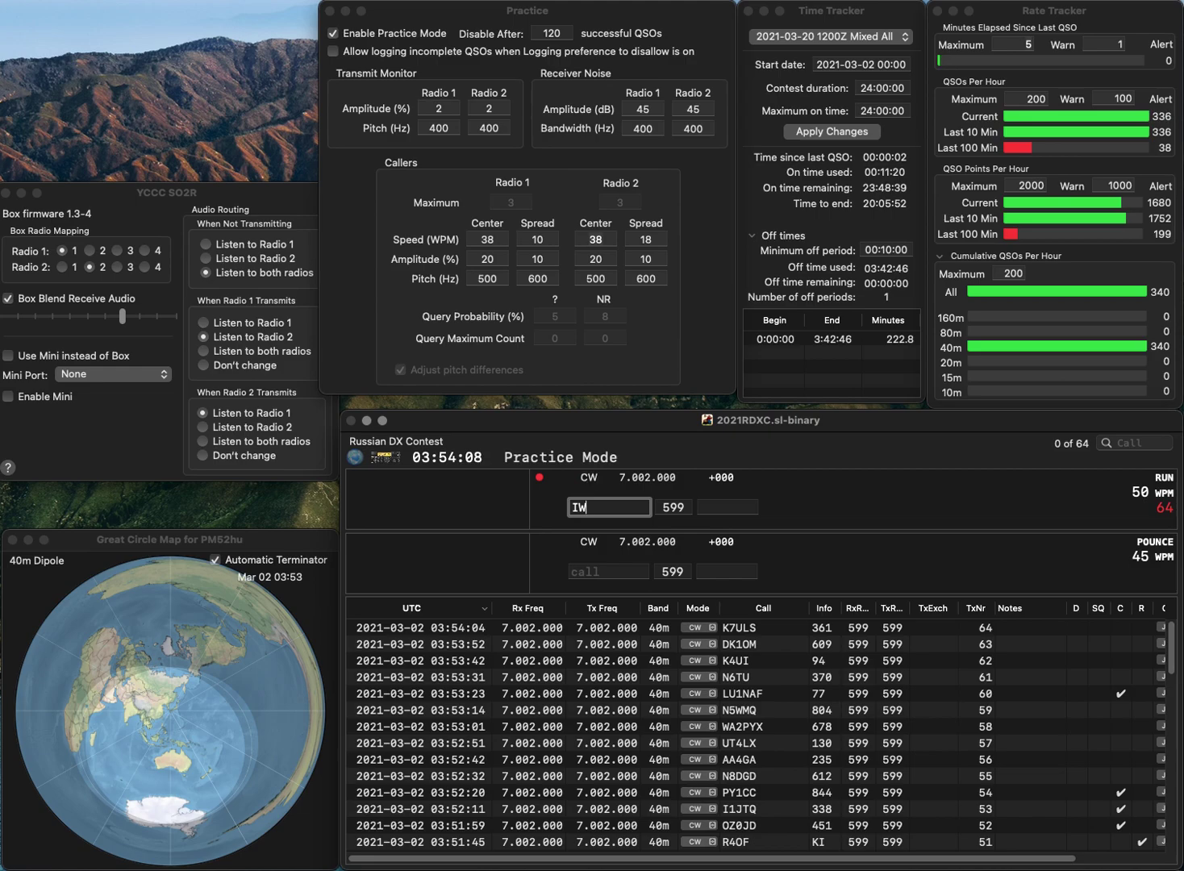
{"action": "type", "text": "5ELA"}
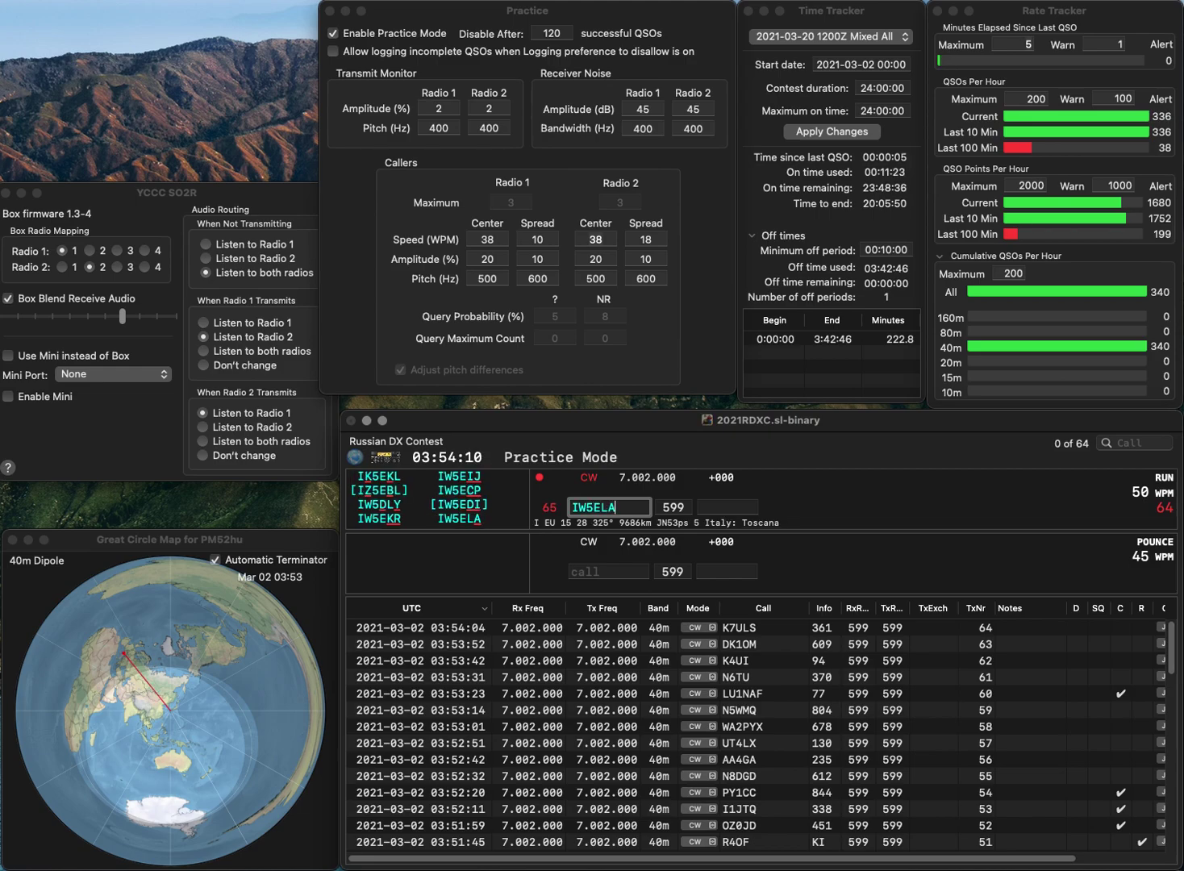
{"action": "key", "text": "space"}
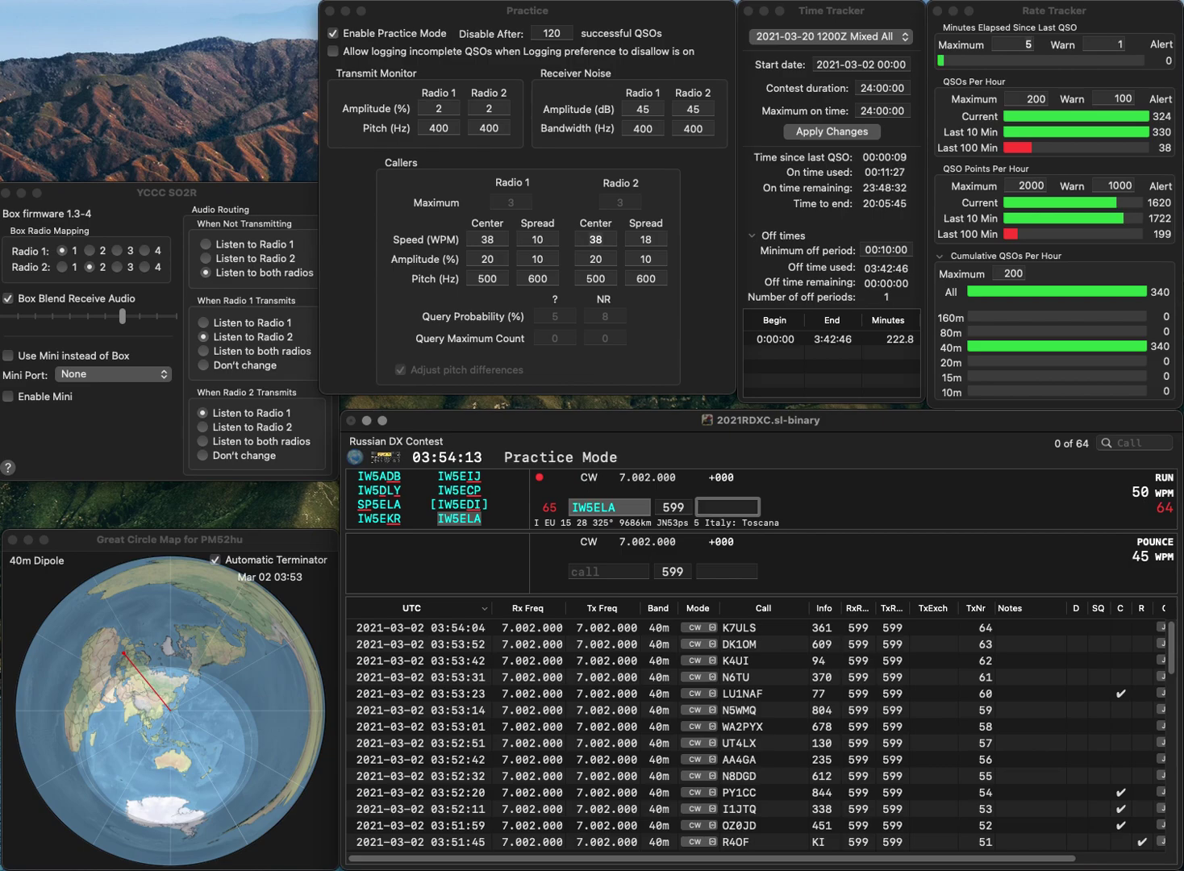
{"action": "type", "text": "435"}
{"action": "key", "text": "Return"}
{"action": "type", "text": "F5TFW"}
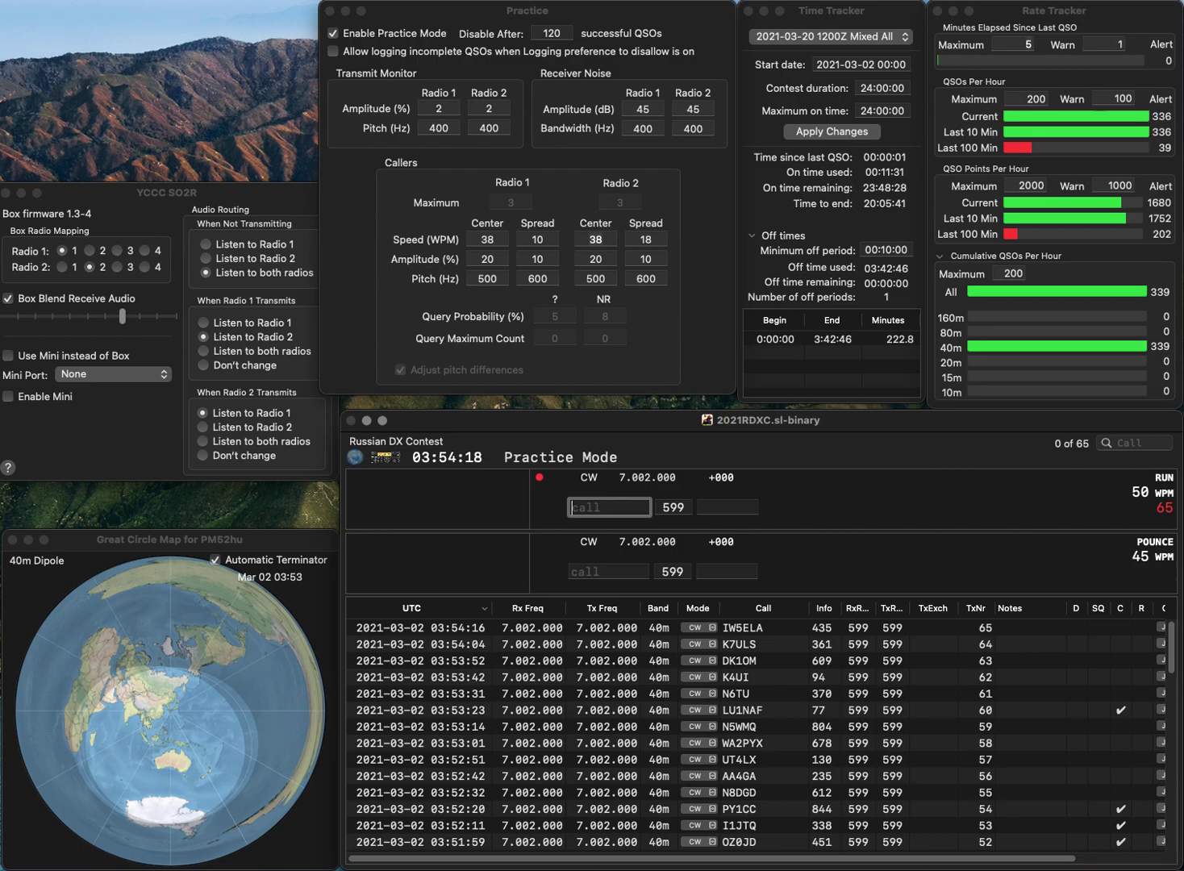
{"action": "key", "text": "Return"}
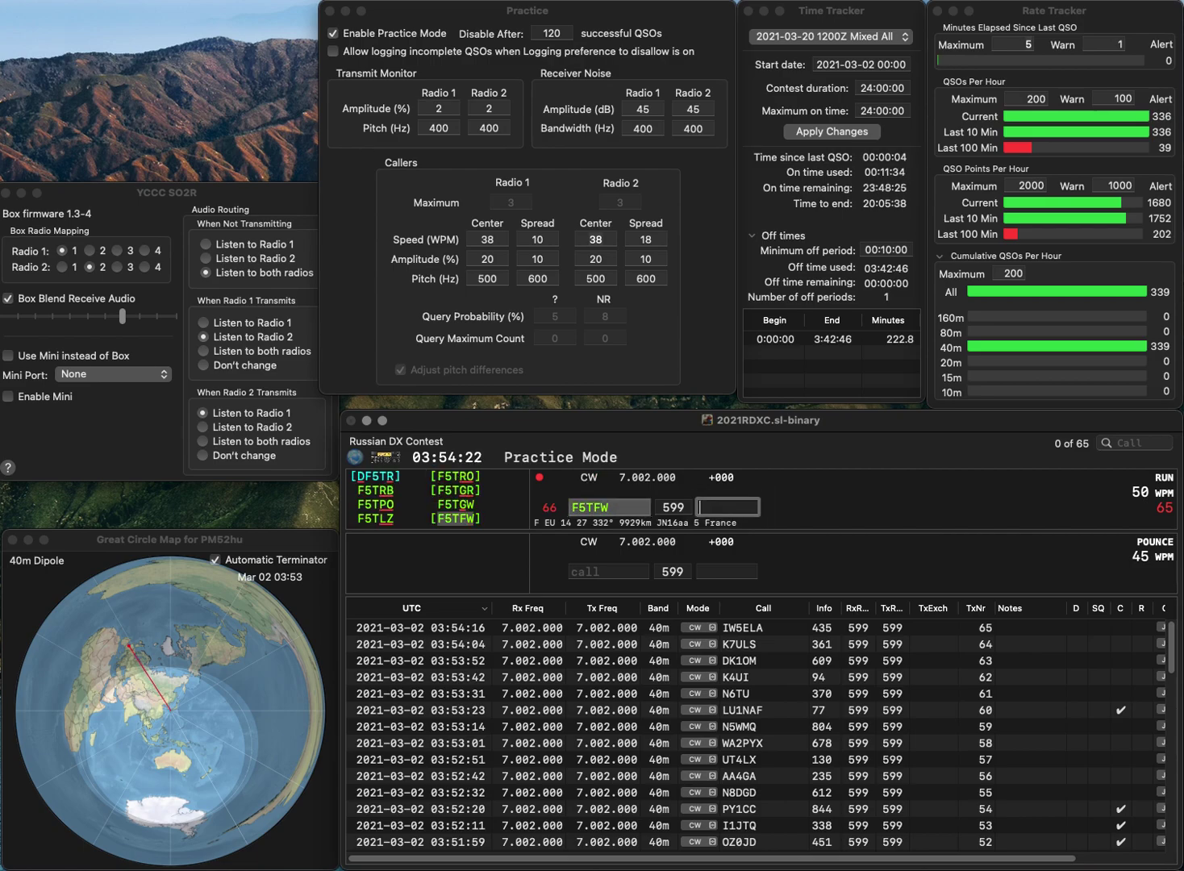
{"action": "type", "text": "246"}
{"action": "key", "text": "Return"}
Log a run-radio contact with call sign K3FA and received exchange 854.
{"action": "type", "text": "K3FA"}
{"action": "key", "text": "space"}
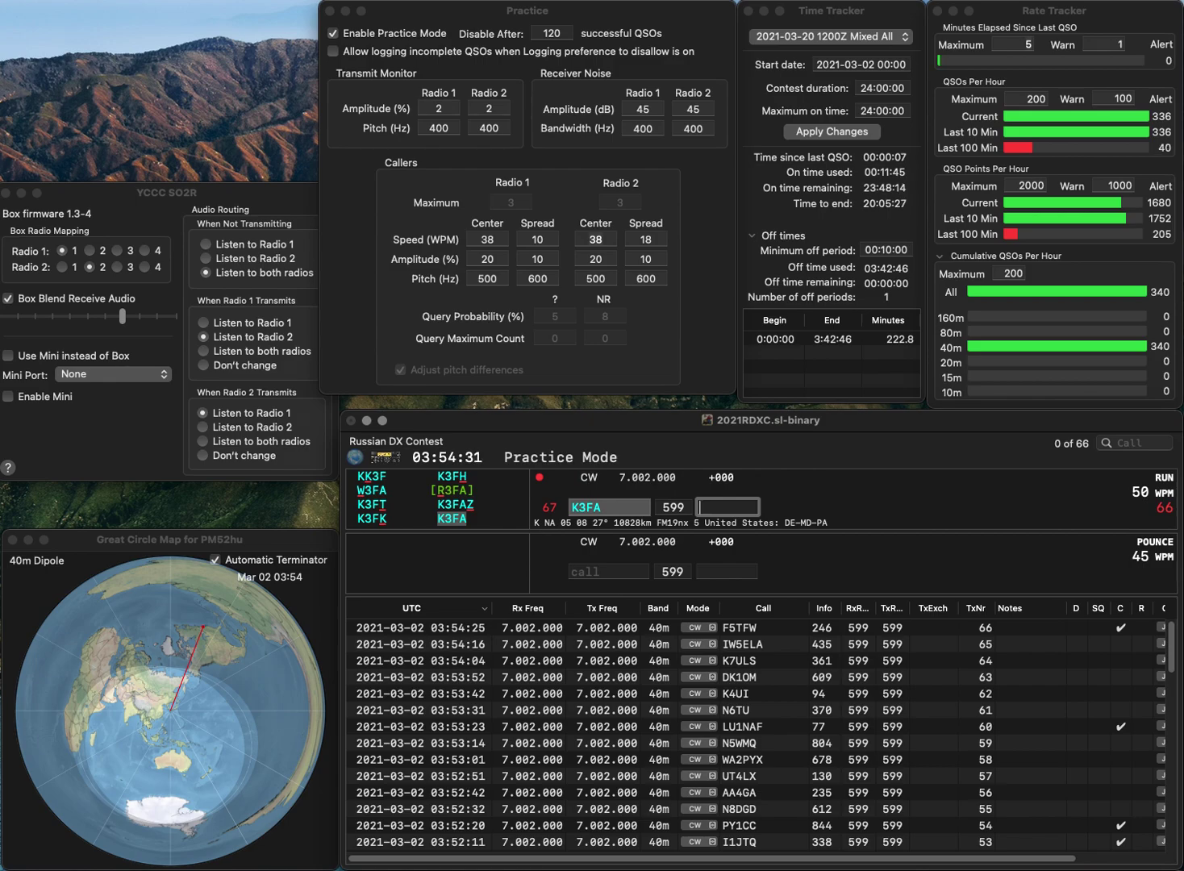
{"action": "type", "text": "854"}
{"action": "key", "text": "Return"}
Log a run-radio contact with call sign NE7X and received exchange 114.
{"action": "type", "text": "NE7X"}
{"action": "key", "text": "Return"}
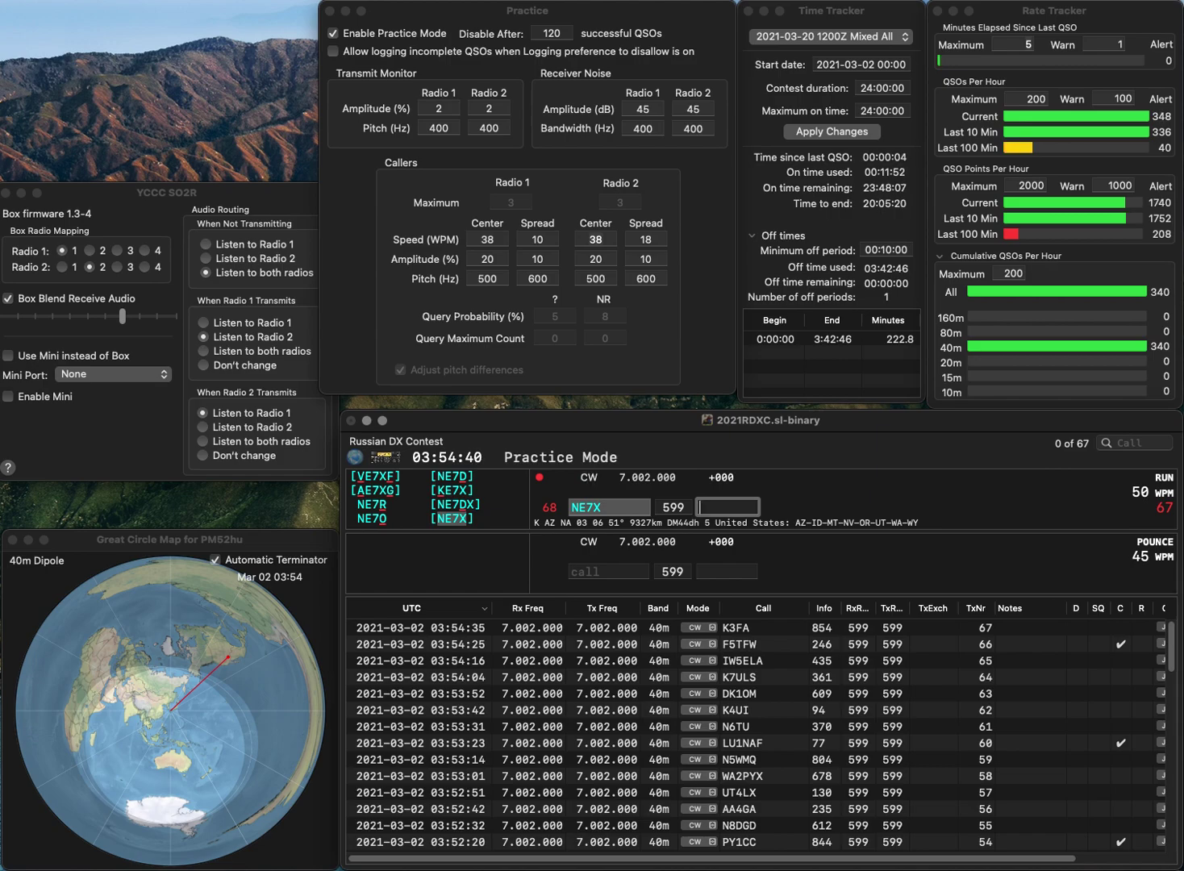
{"action": "type", "text": "114"}
{"action": "key", "text": "Return"}
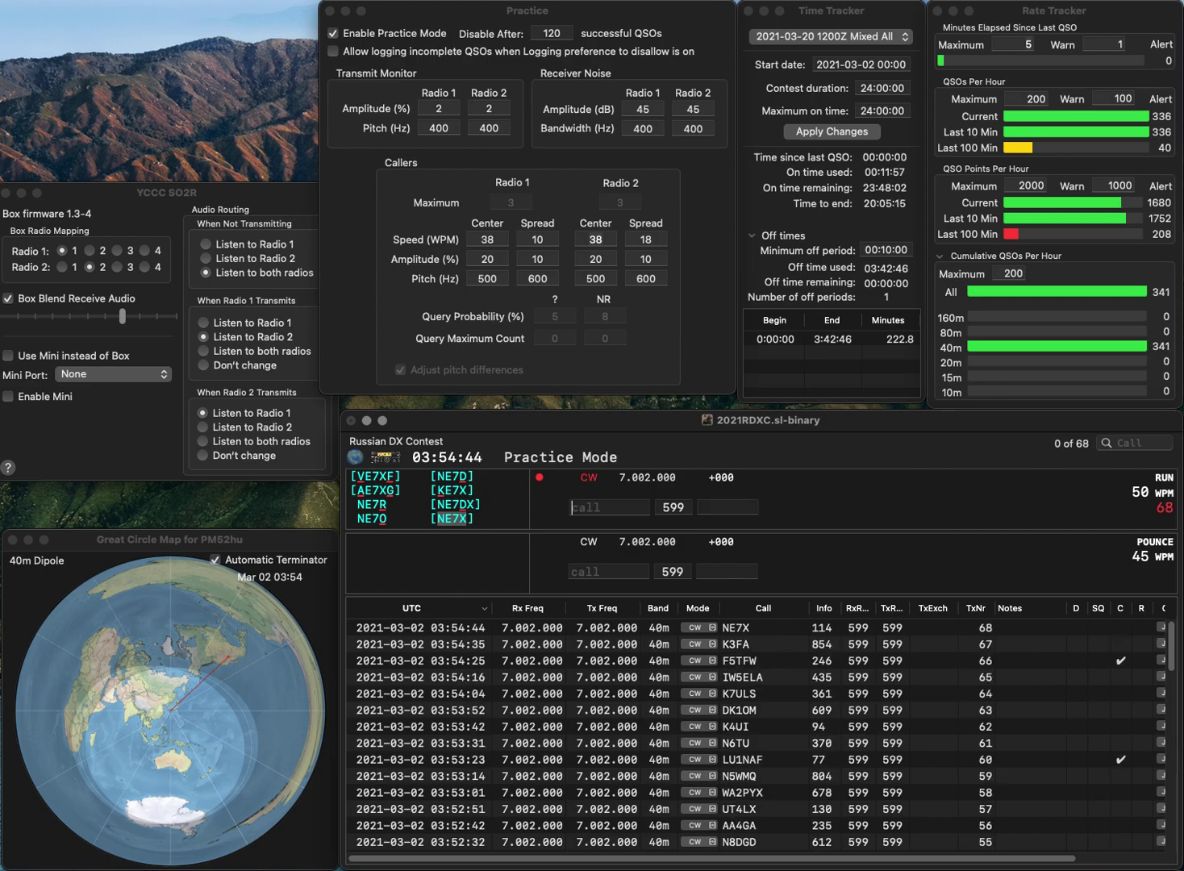
{"action": "type", "text": "WB9DKL"}
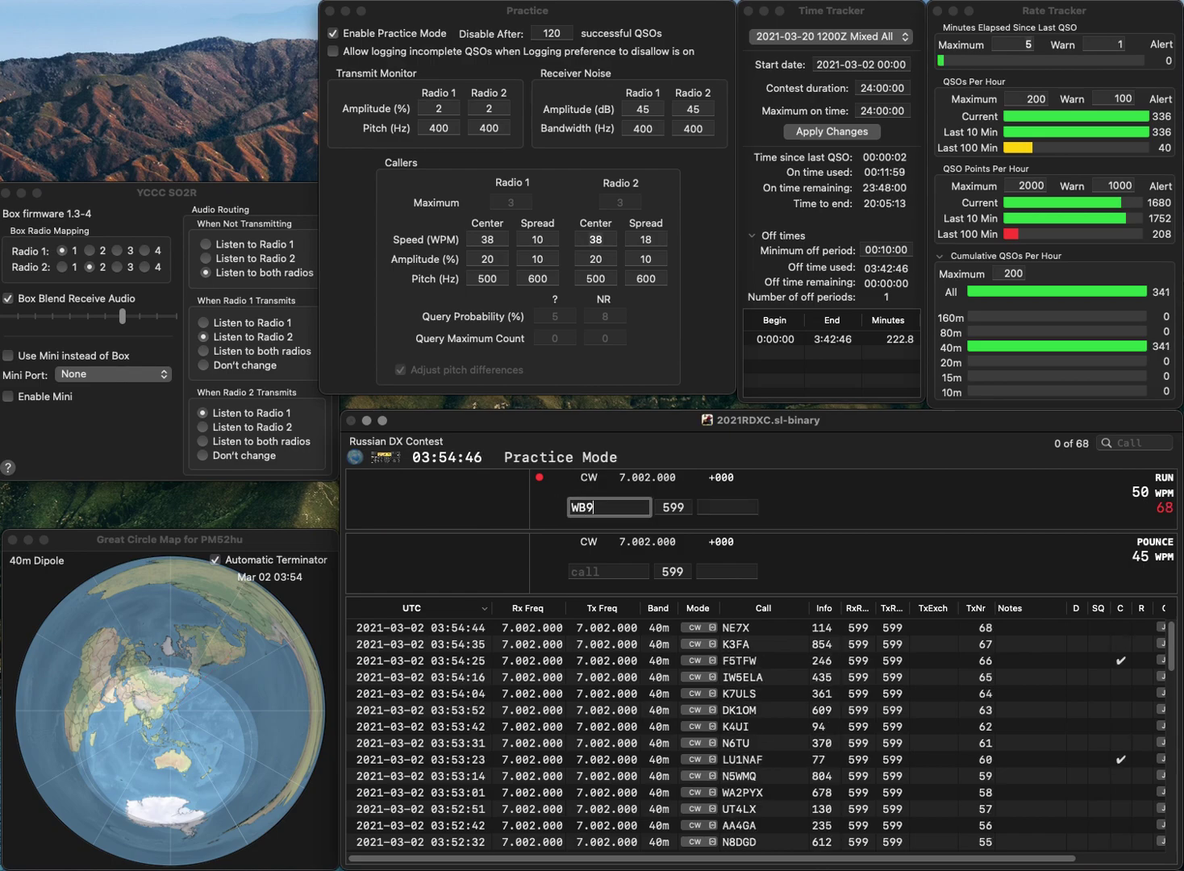
{"action": "key", "text": "Return"}
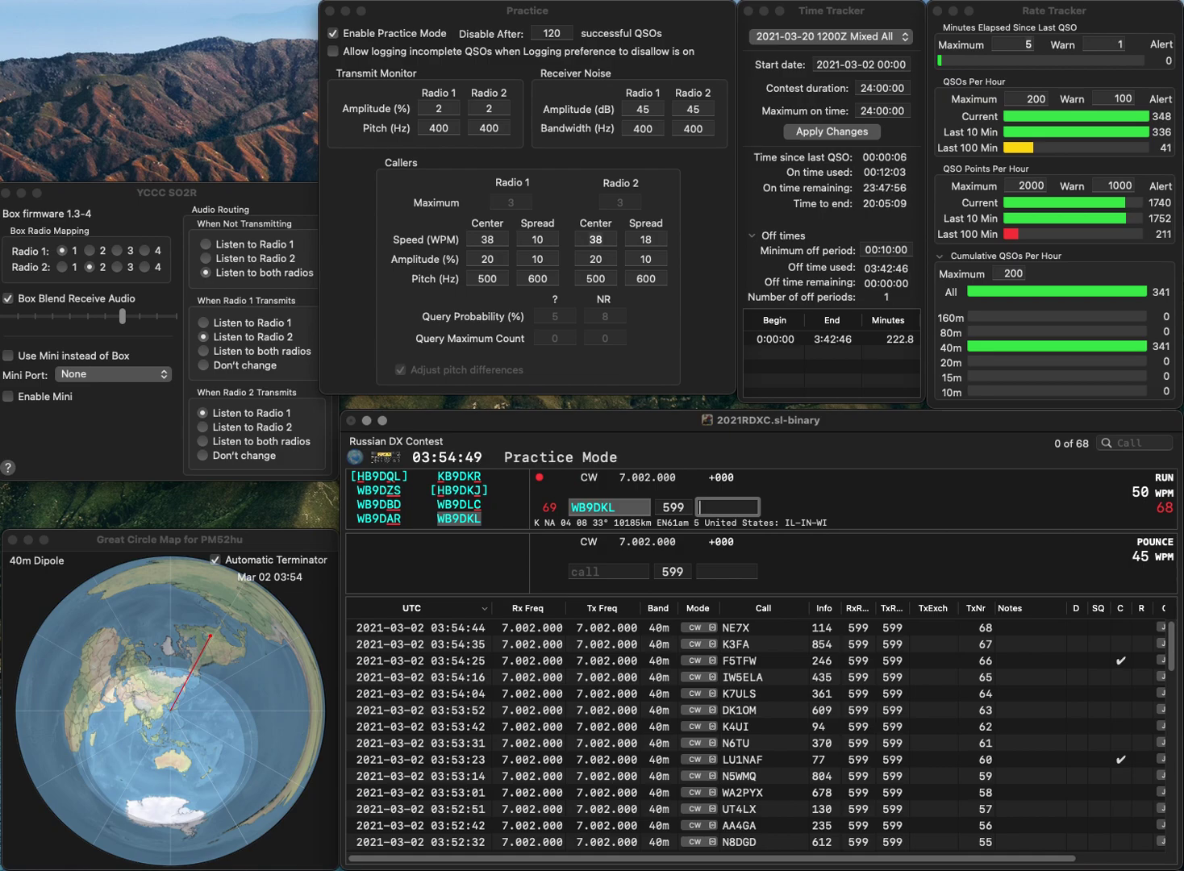
{"action": "type", "text": "32"}
{"action": "key", "text": "Return"}
{"action": "type", "text": "HB9"}
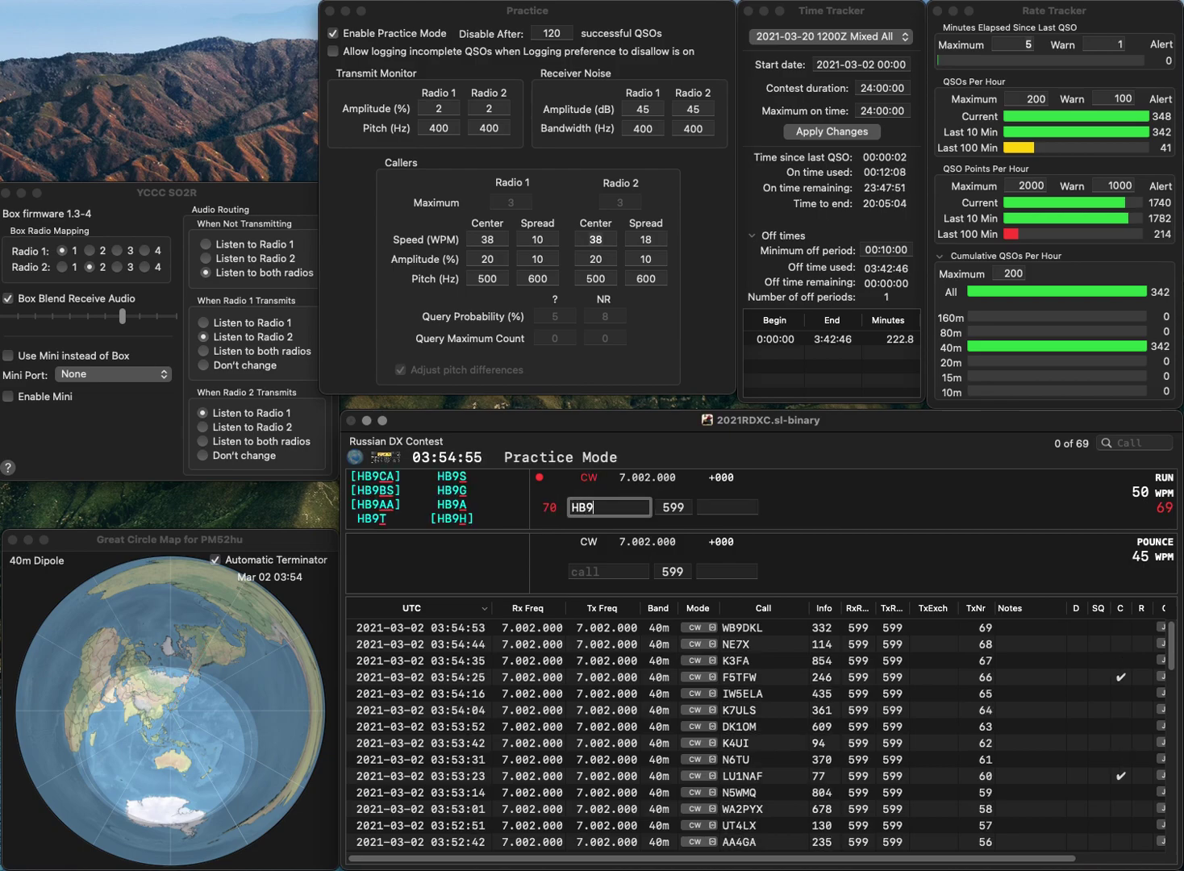
{"action": "type", "text": "SBV"}
{"action": "key", "text": "BackSpace"}
{"action": "key", "text": "BackSpace"}
{"action": "key", "text": "BackSpace"}
{"action": "type", "text": "HBV"}
{"action": "key", "text": "space"}
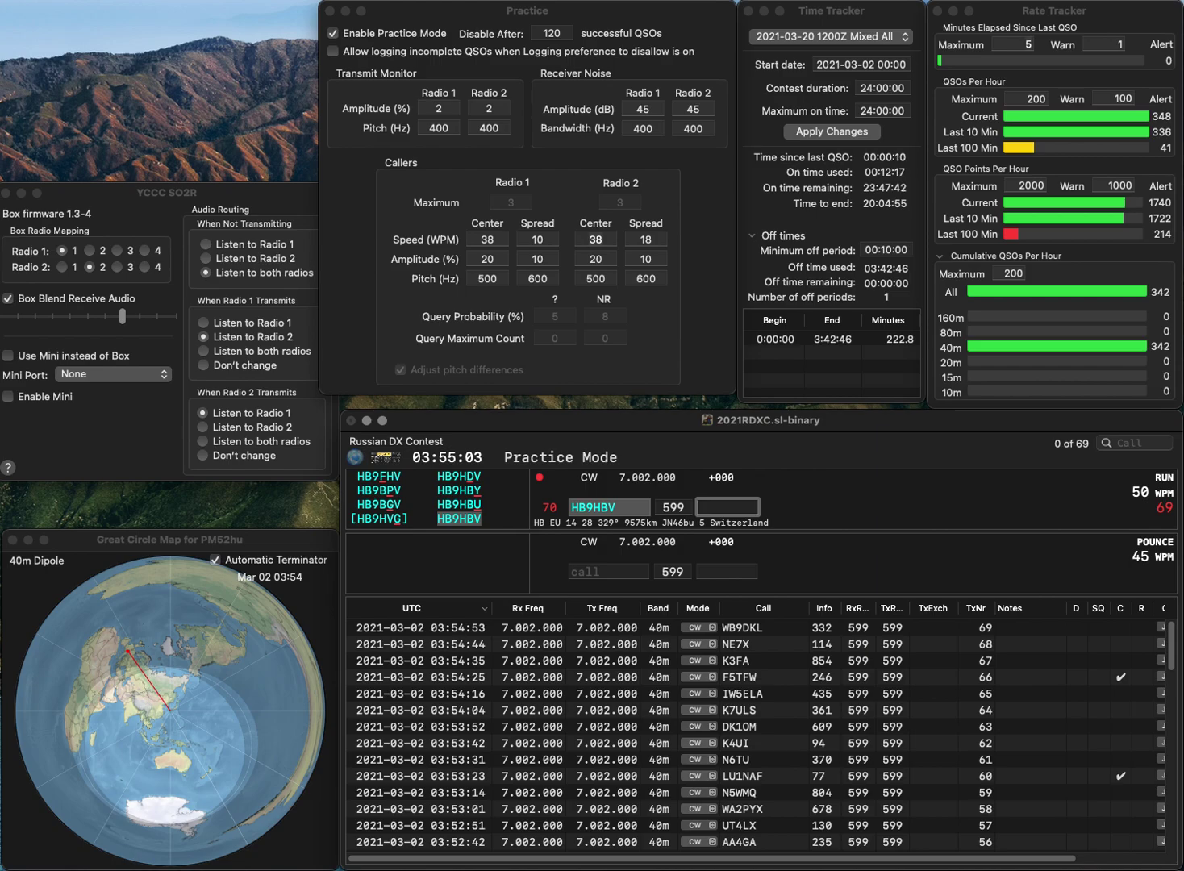
{"action": "type", "text": "298"}
{"action": "key", "text": "Return"}
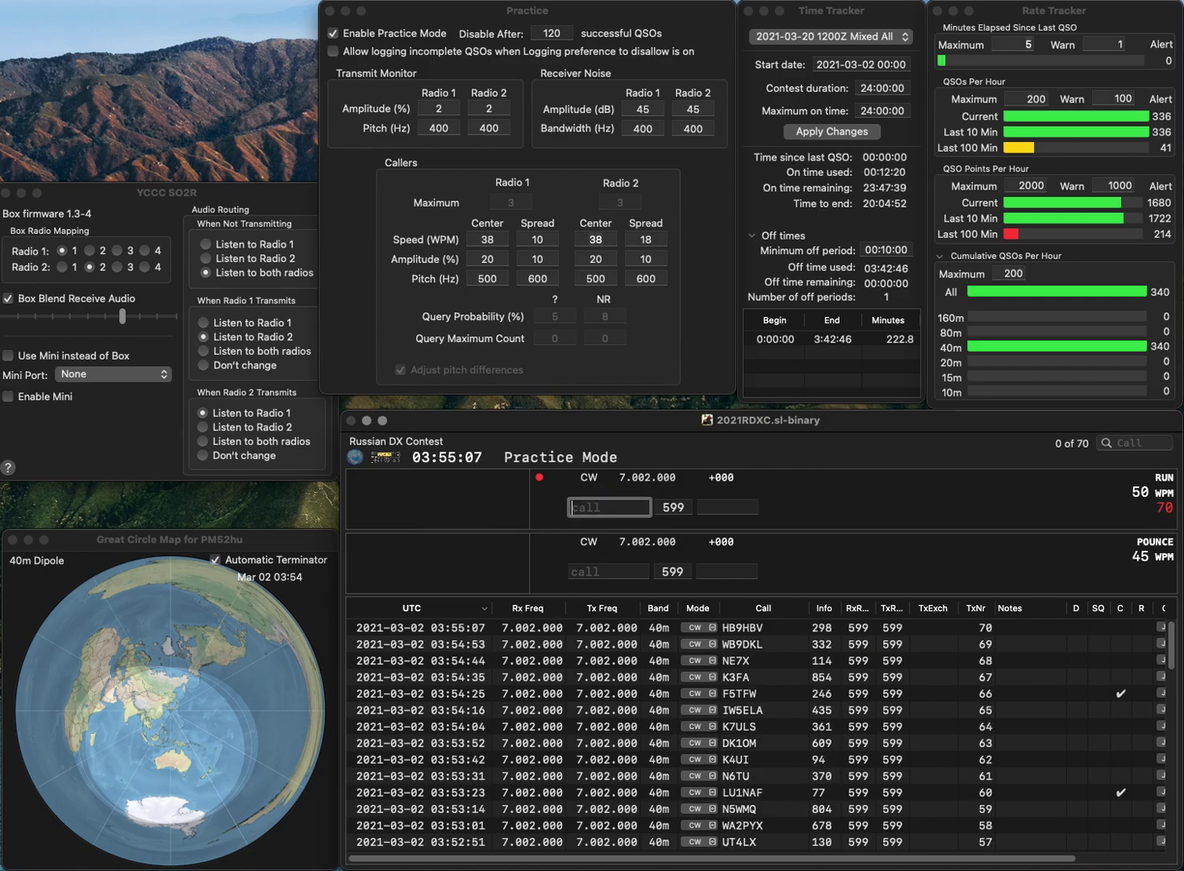
{"action": "type", "text": "W3JJL"}
{"action": "key", "text": "Return"}
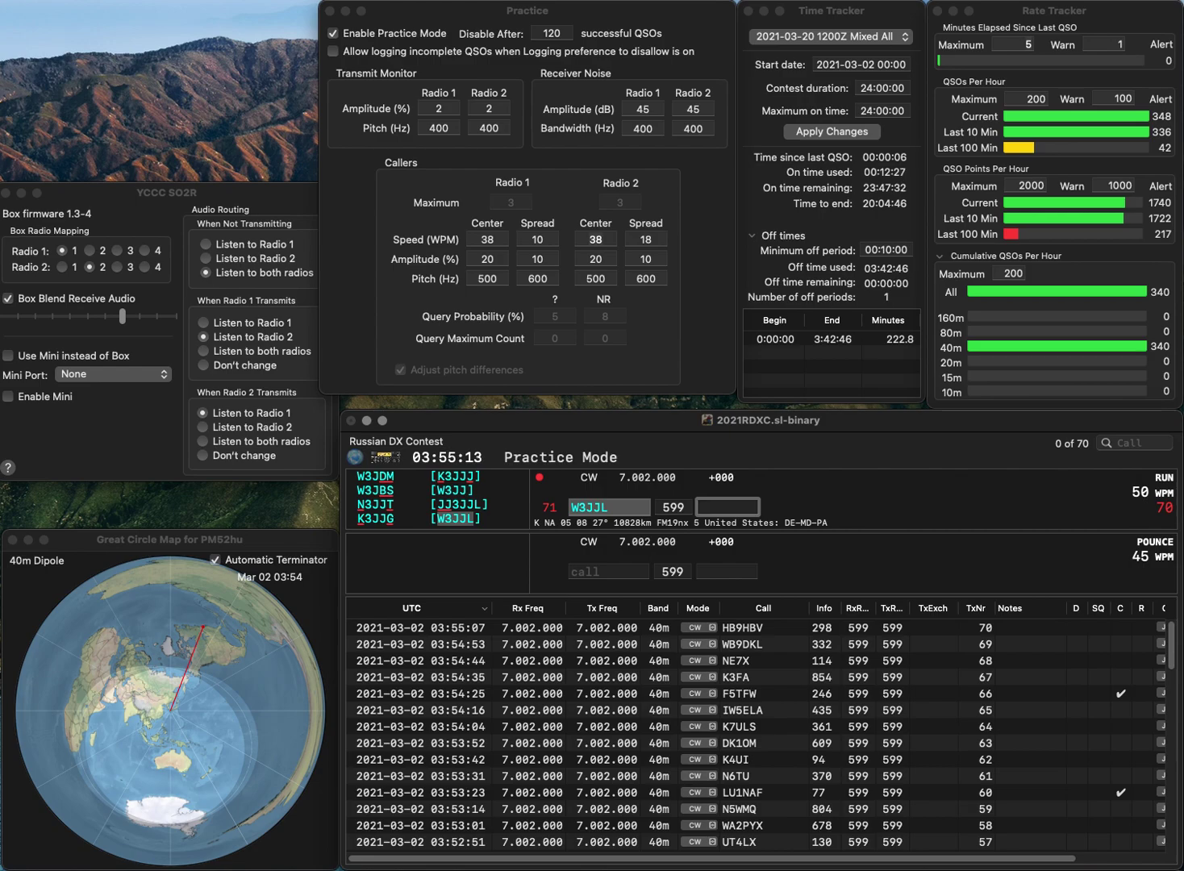
{"action": "type", "text": "347"}
{"action": "key", "text": "Return"}
{"action": "type", "text": "GM"}
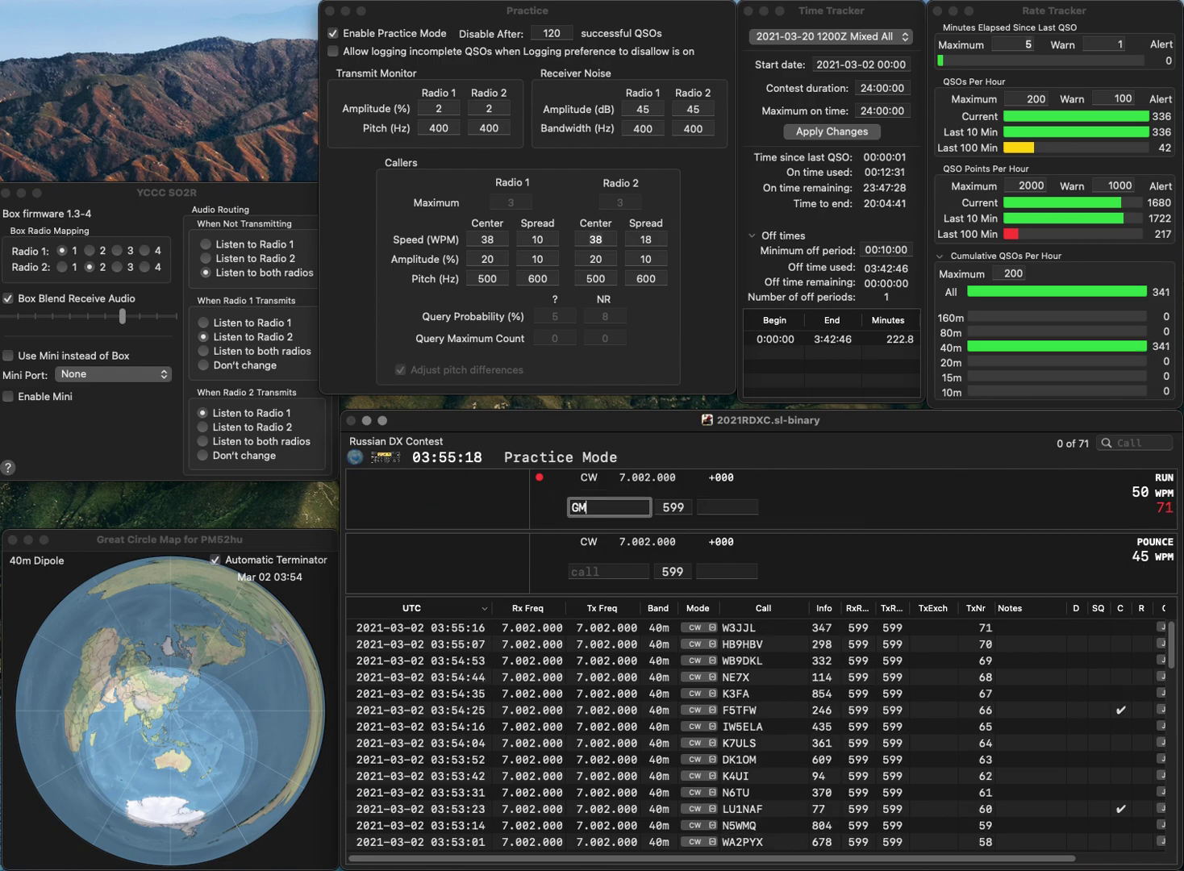
{"action": "type", "text": "6YQA"}
{"action": "key", "text": "space"}
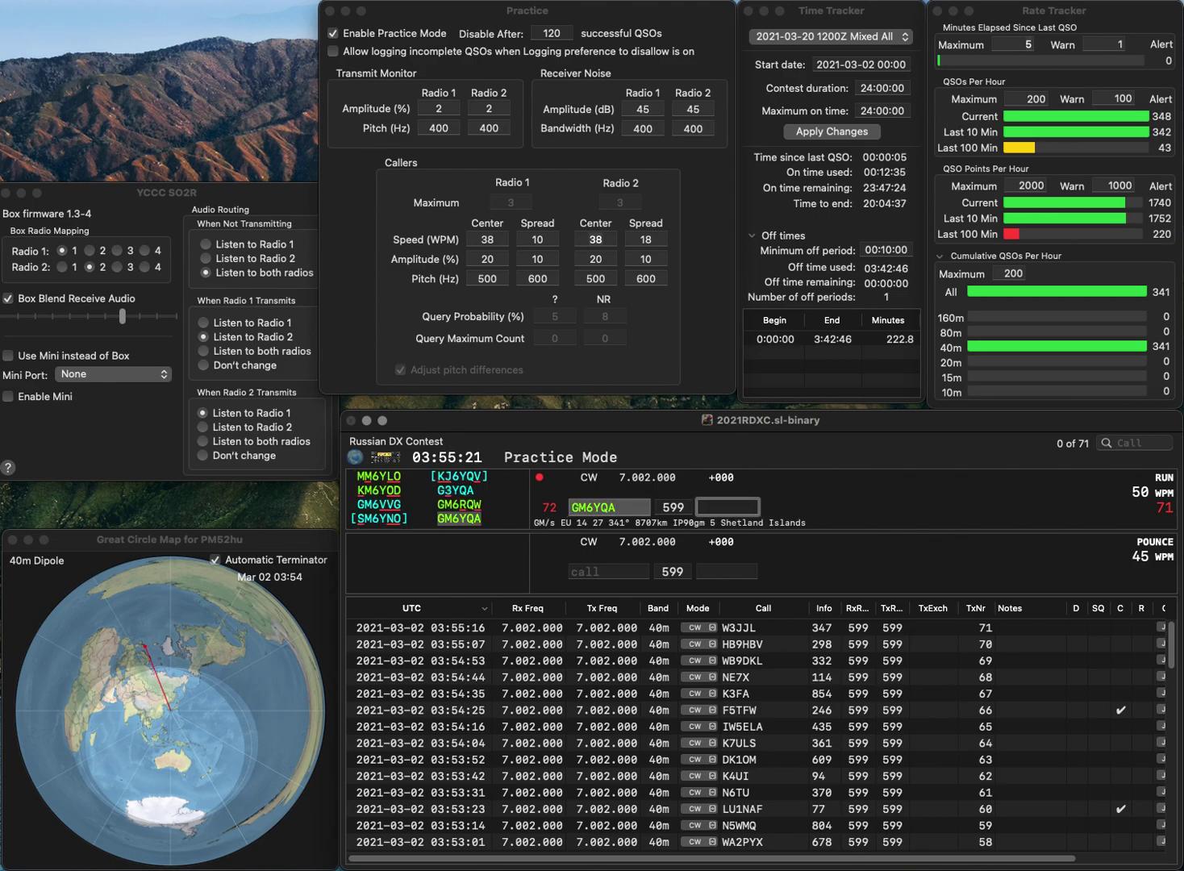
{"action": "type", "text": "276"}
{"action": "key", "text": "Return"}
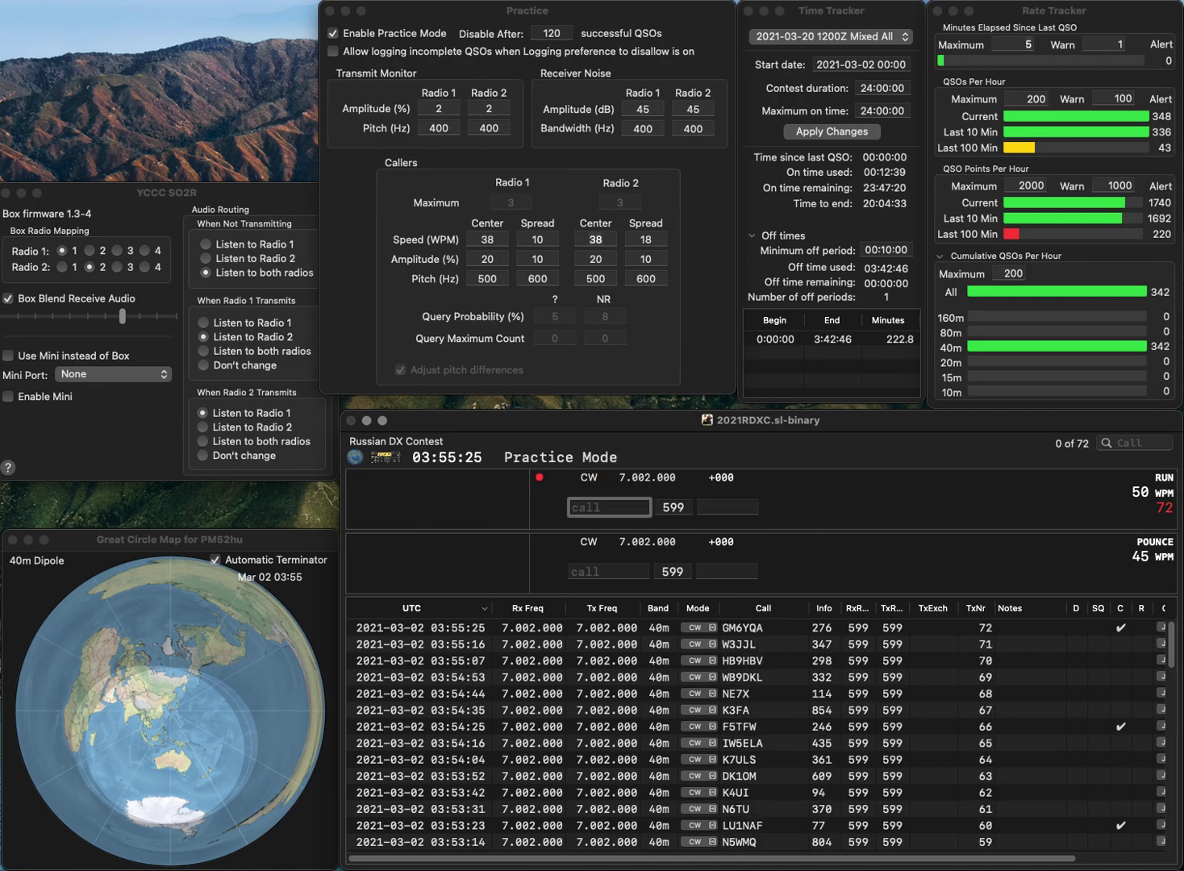
{"action": "type", "text": "KZ"}
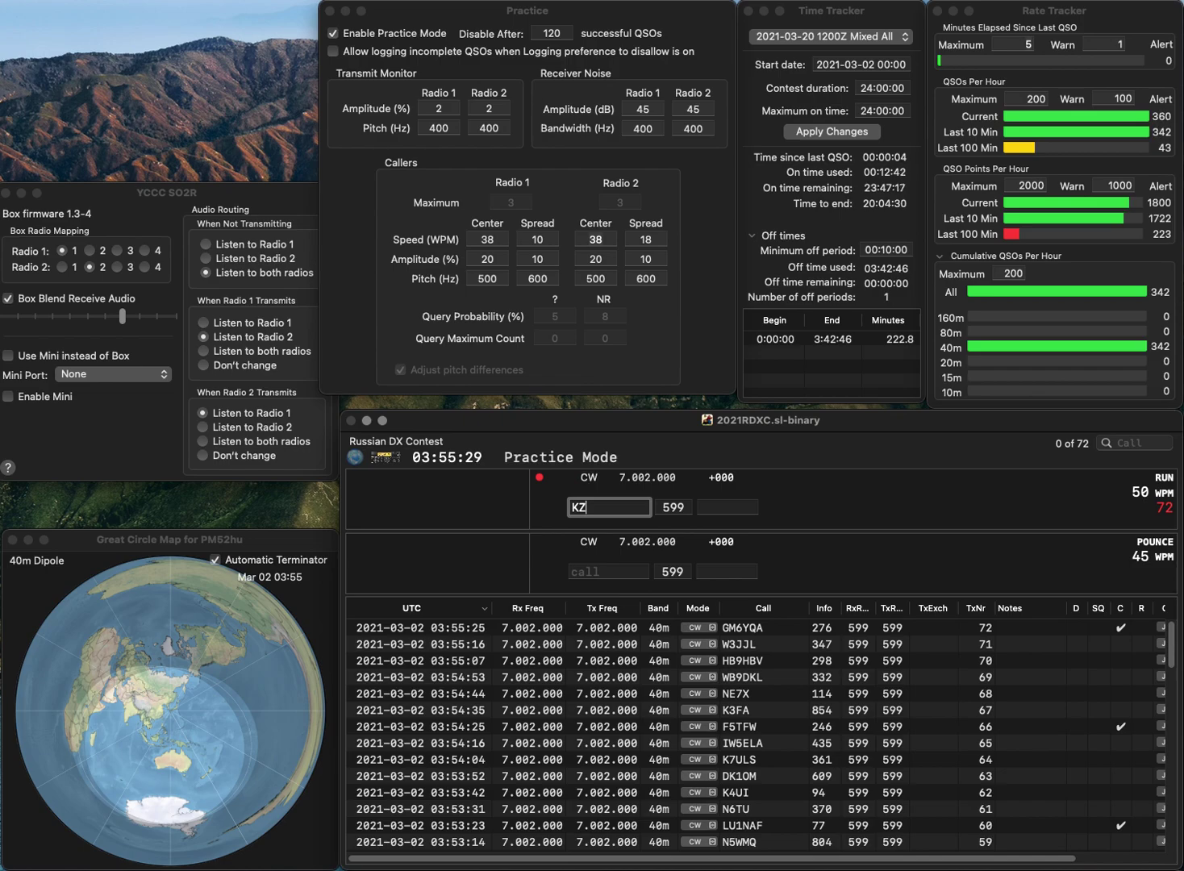
{"action": "type", "text": "6X"}
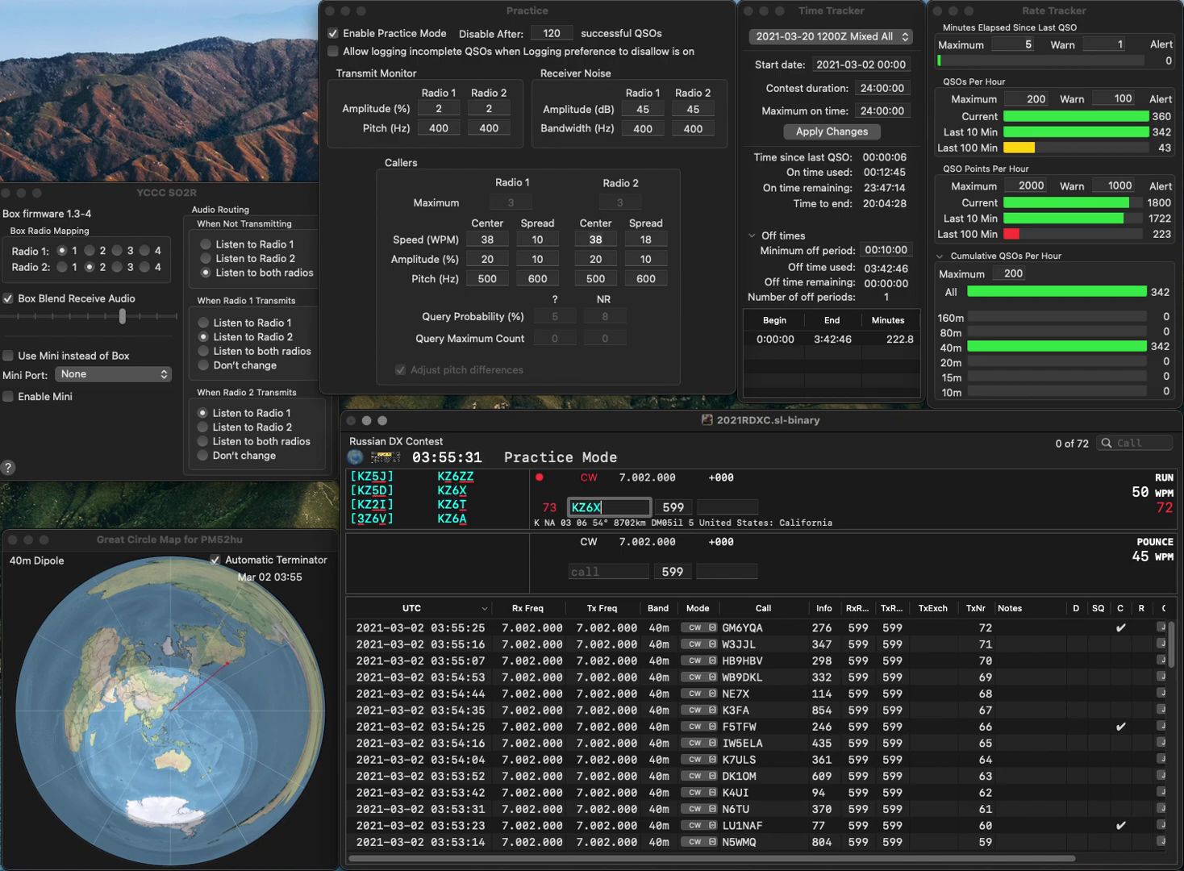
{"action": "key", "text": "Return"}
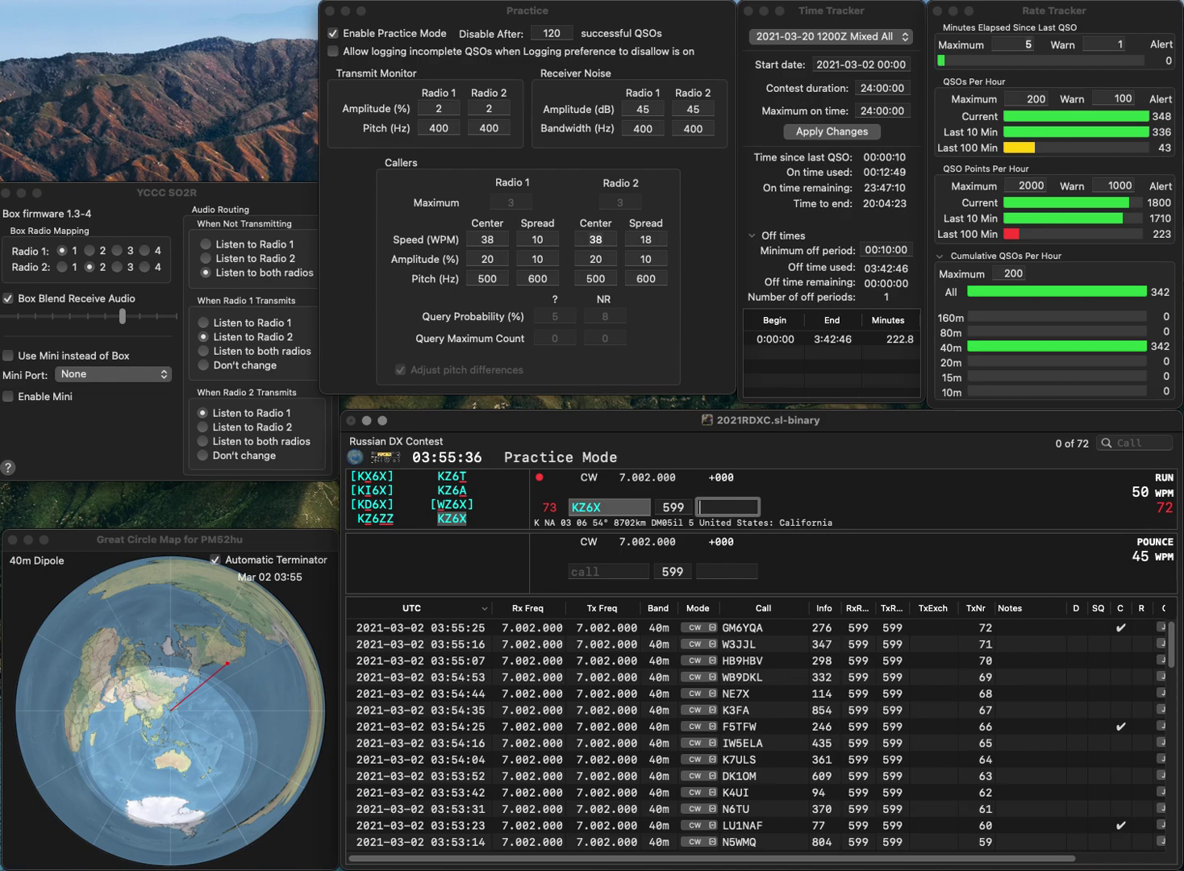
{"action": "type", "text": "185"}
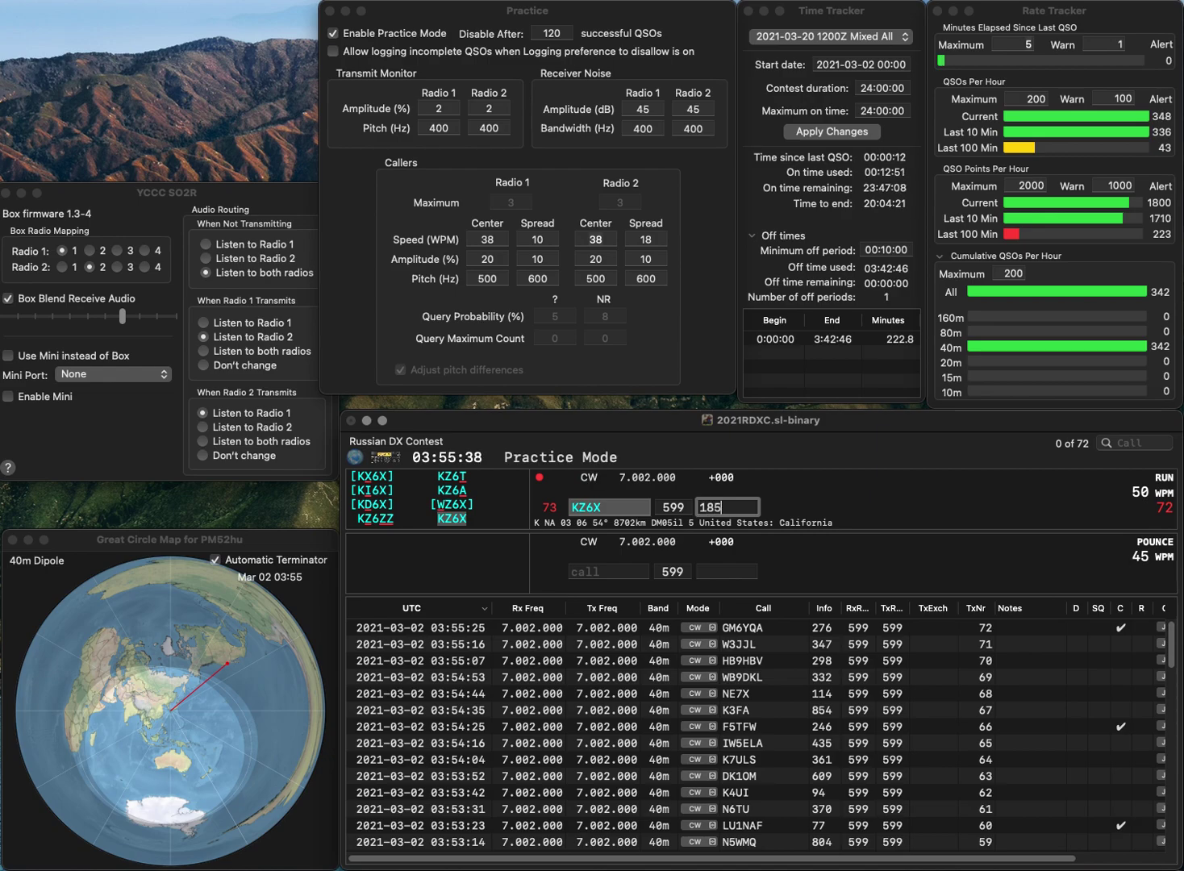
{"action": "key", "text": "Return"}
Log a run-radio contact with call sign KI2P and received exchange 73.
{"action": "type", "text": "KI2P"}
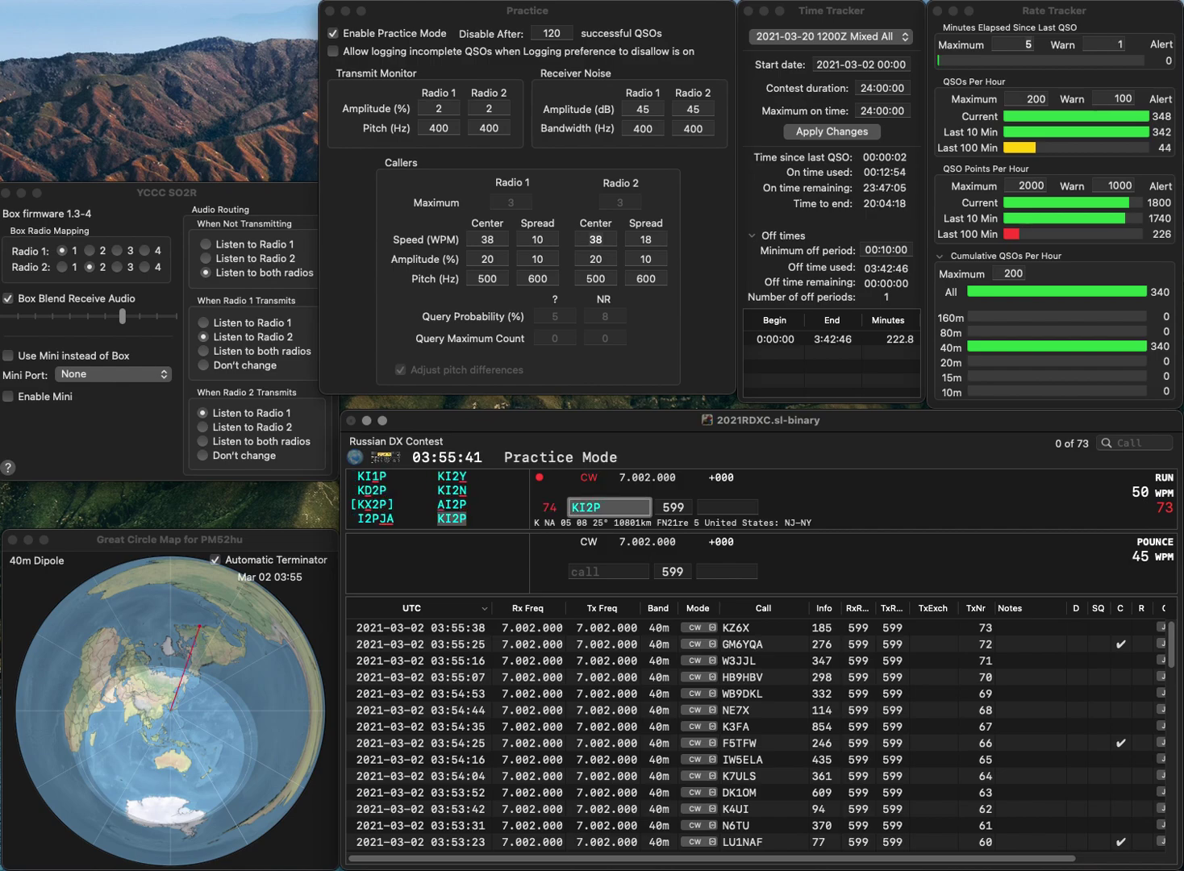
{"action": "key", "text": "Return"}
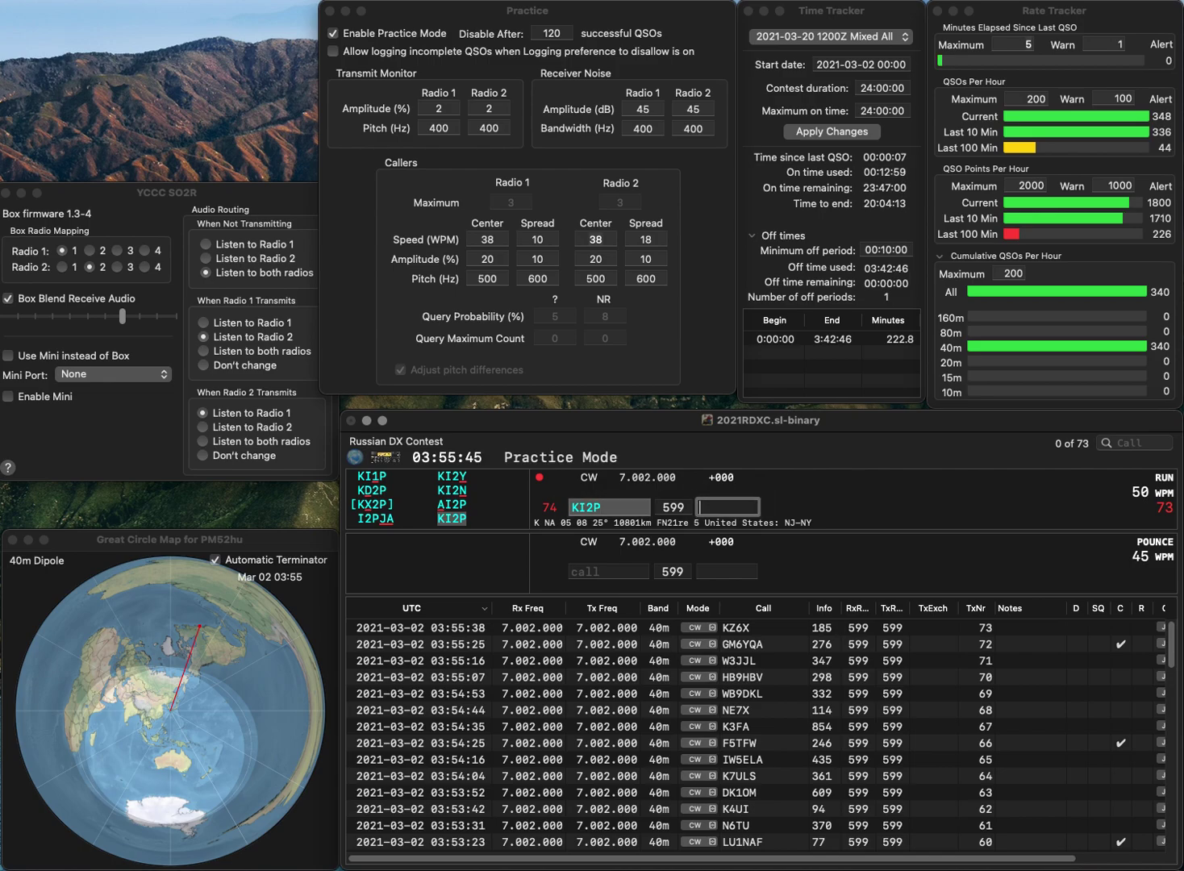
{"action": "type", "text": "73"}
{"action": "key", "text": "Return"}
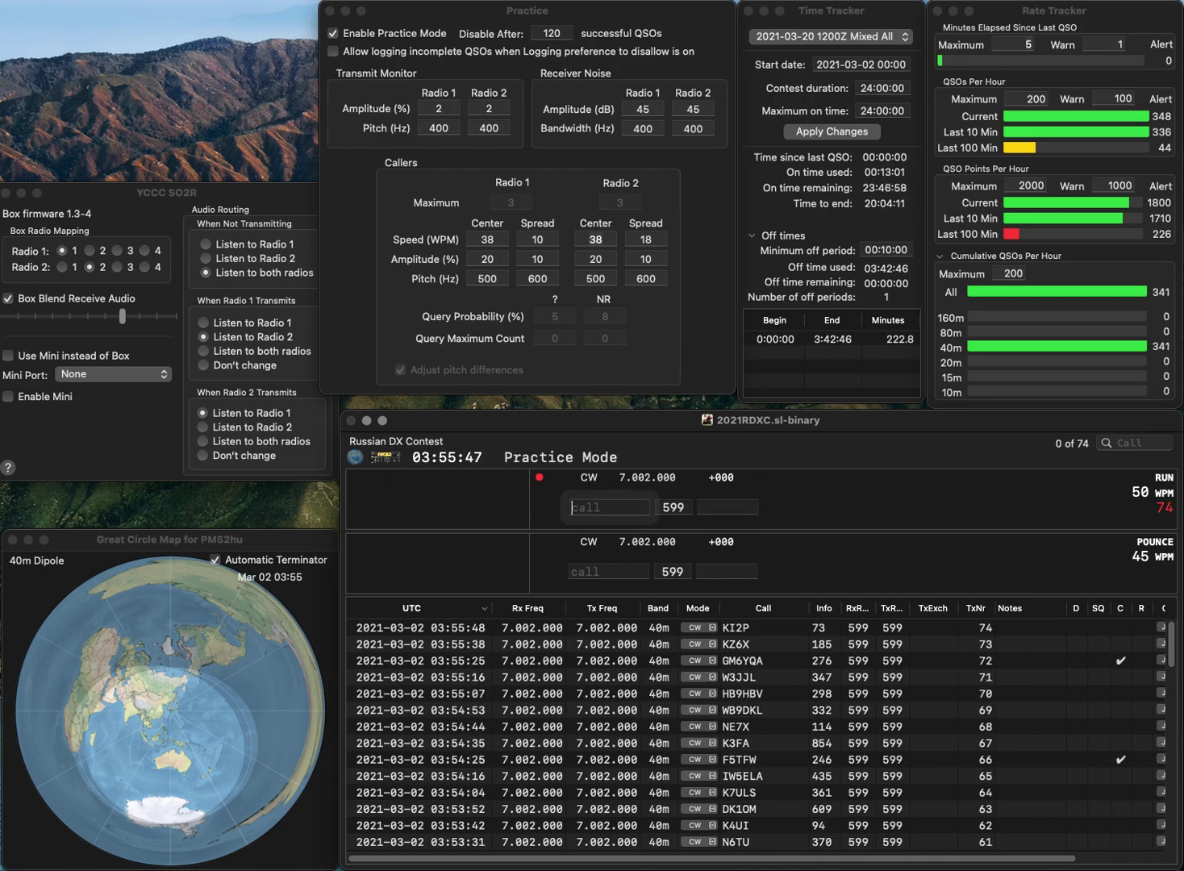
Log a run-radio contact with call sign W2MMS and received exchange 182.
{"action": "type", "text": "W2"}
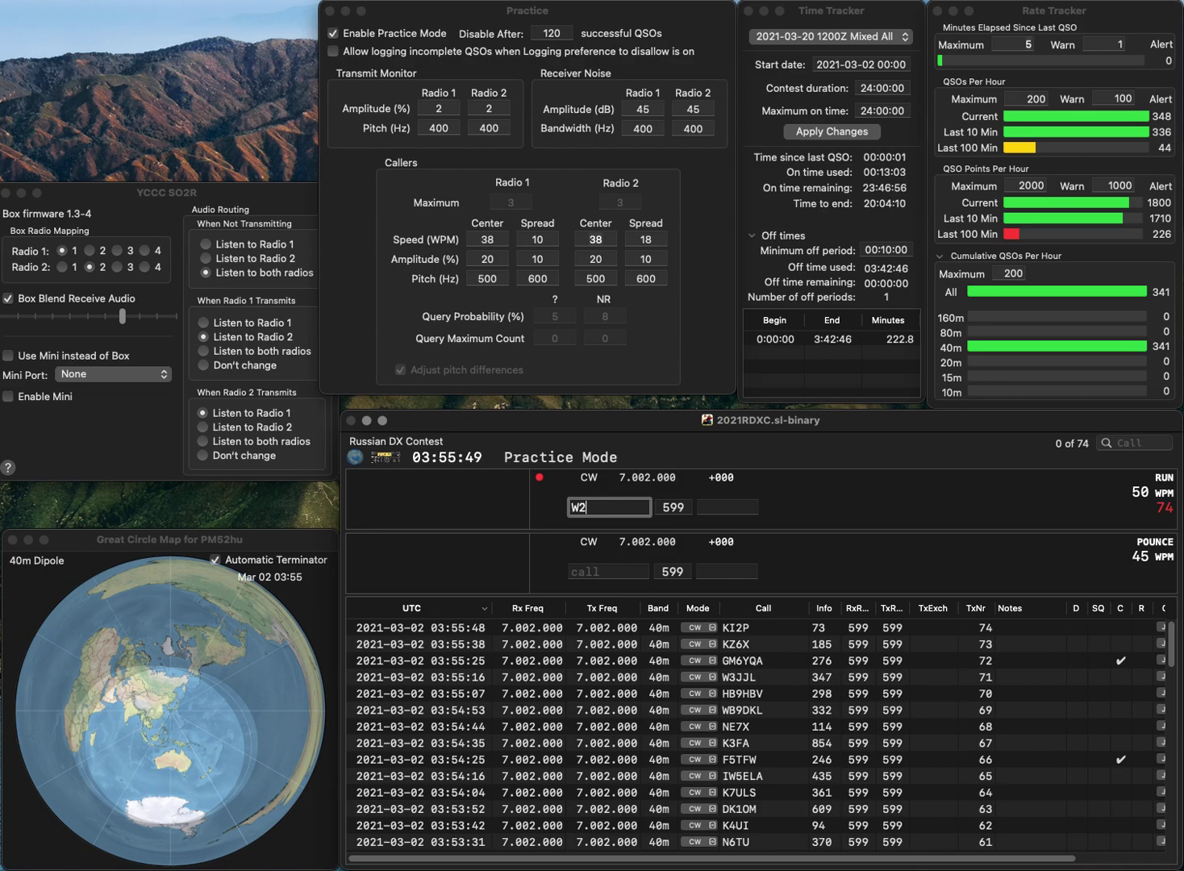
{"action": "type", "text": "MMS"}
{"action": "key", "text": "space"}
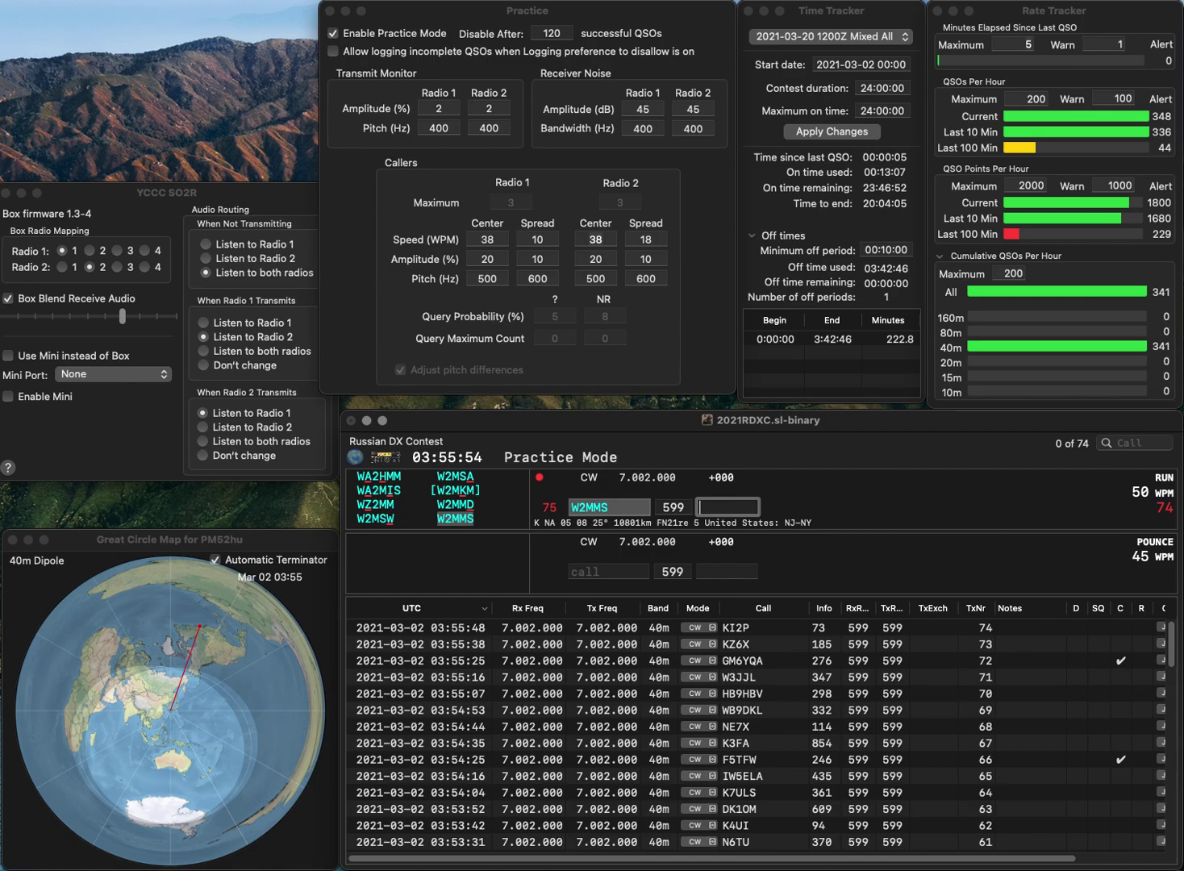
{"action": "type", "text": "182"}
{"action": "key", "text": "Return"}
{"action": "type", "text": "SP7IQM"}
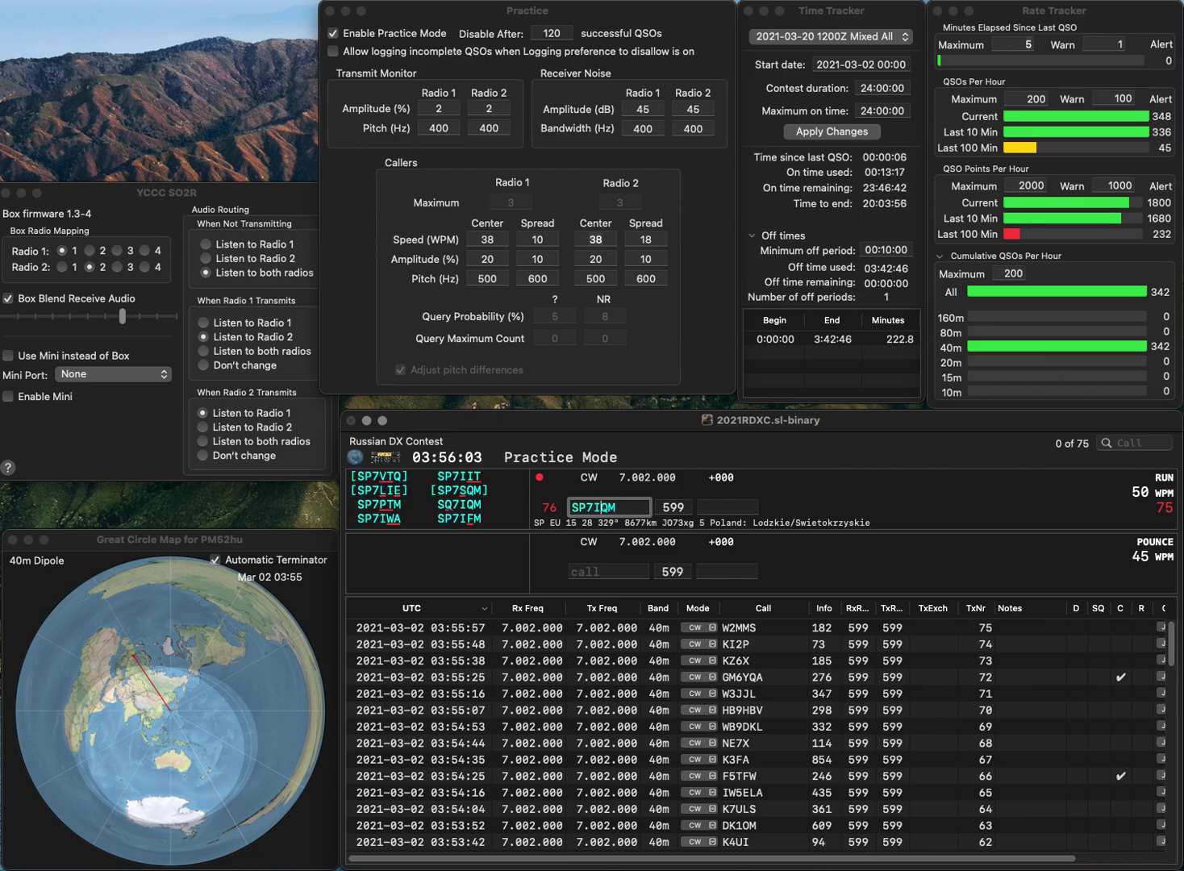
{"action": "type", "text": "S"}
{"action": "key", "text": "Return"}
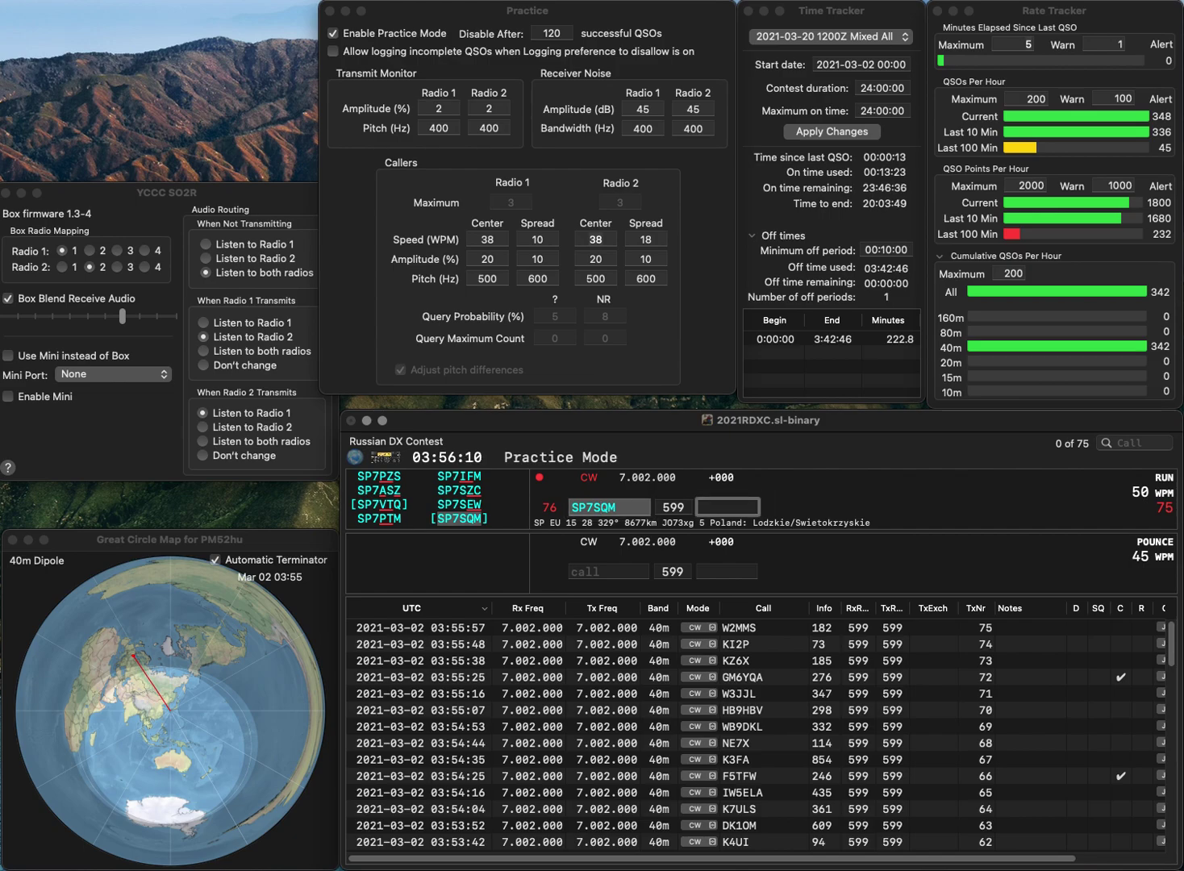
{"action": "type", "text": "174"}
{"action": "key", "text": "Return"}
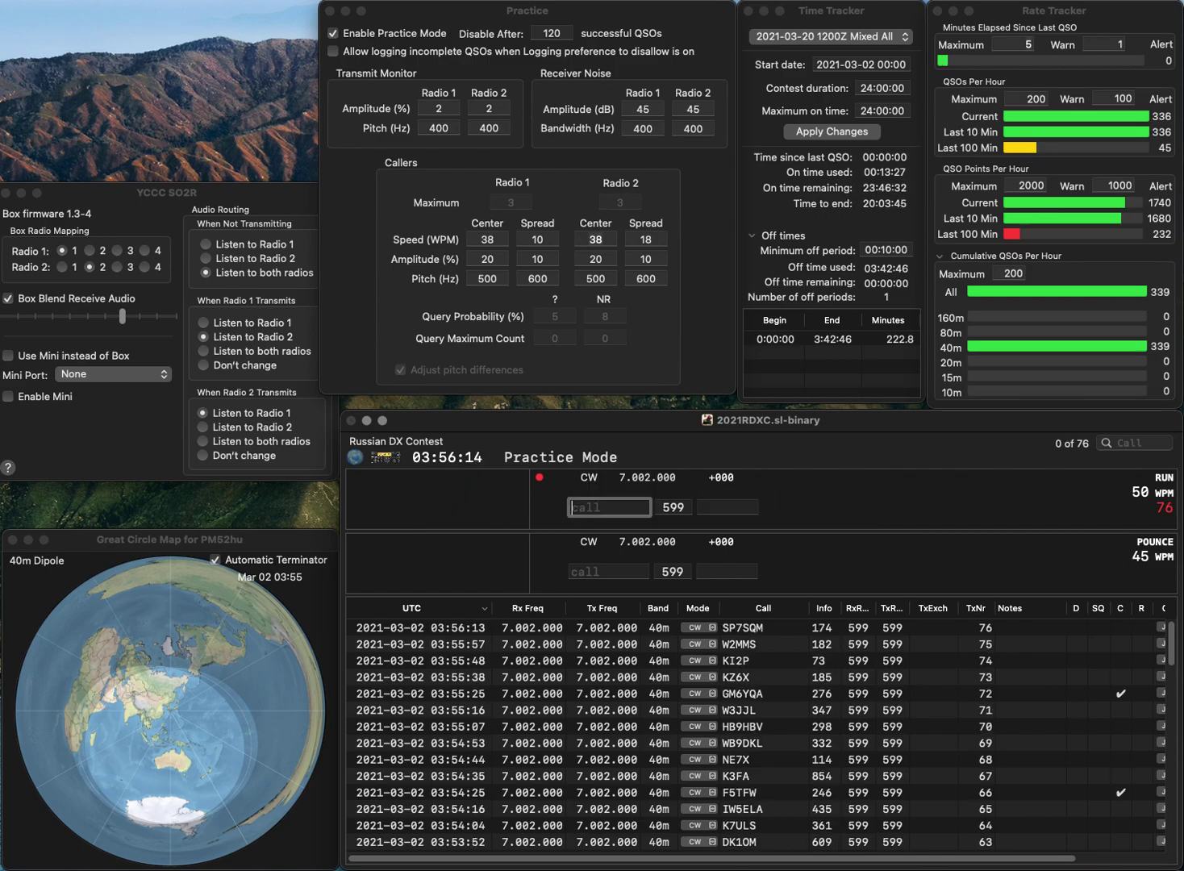
Log a run-radio contact with call sign DL2ZN and received exchange 927.
{"action": "type", "text": "DL2"}
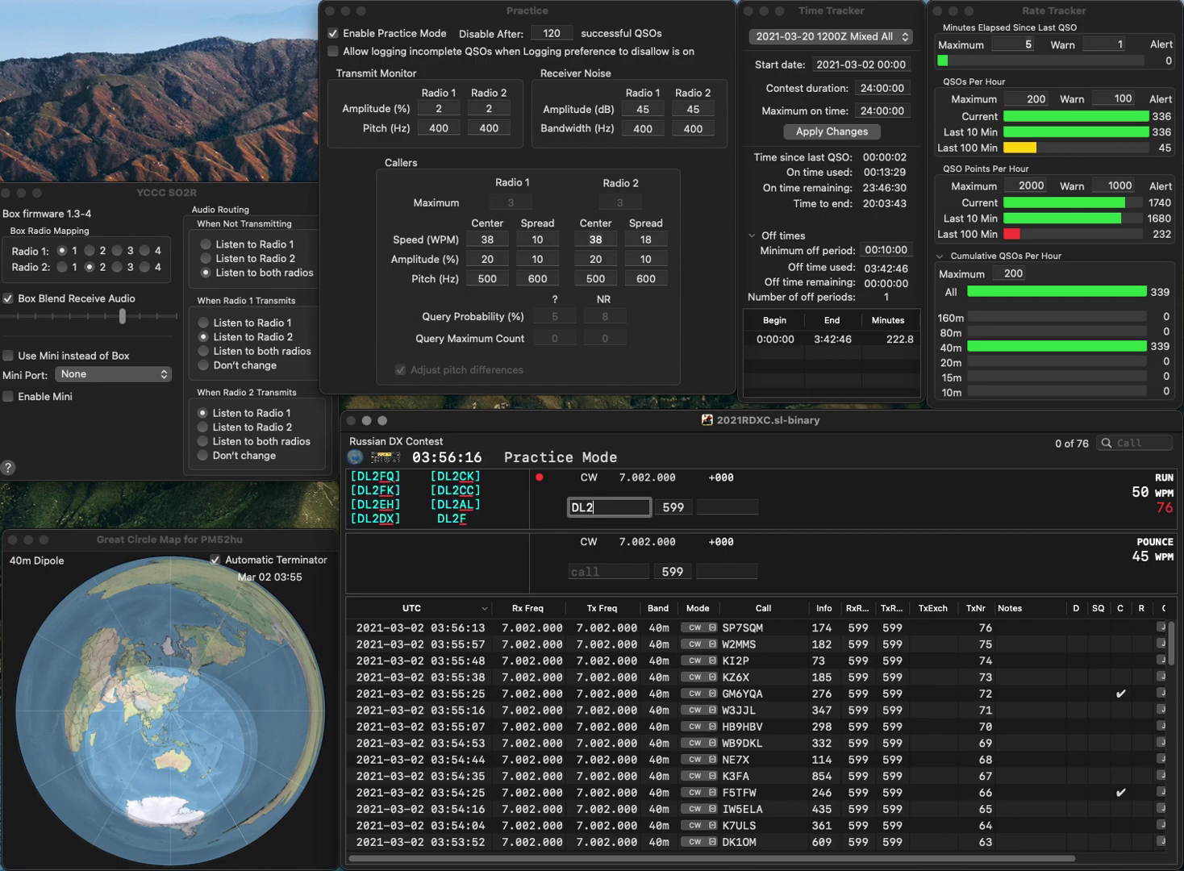
{"action": "type", "text": "ZN"}
{"action": "key", "text": "space"}
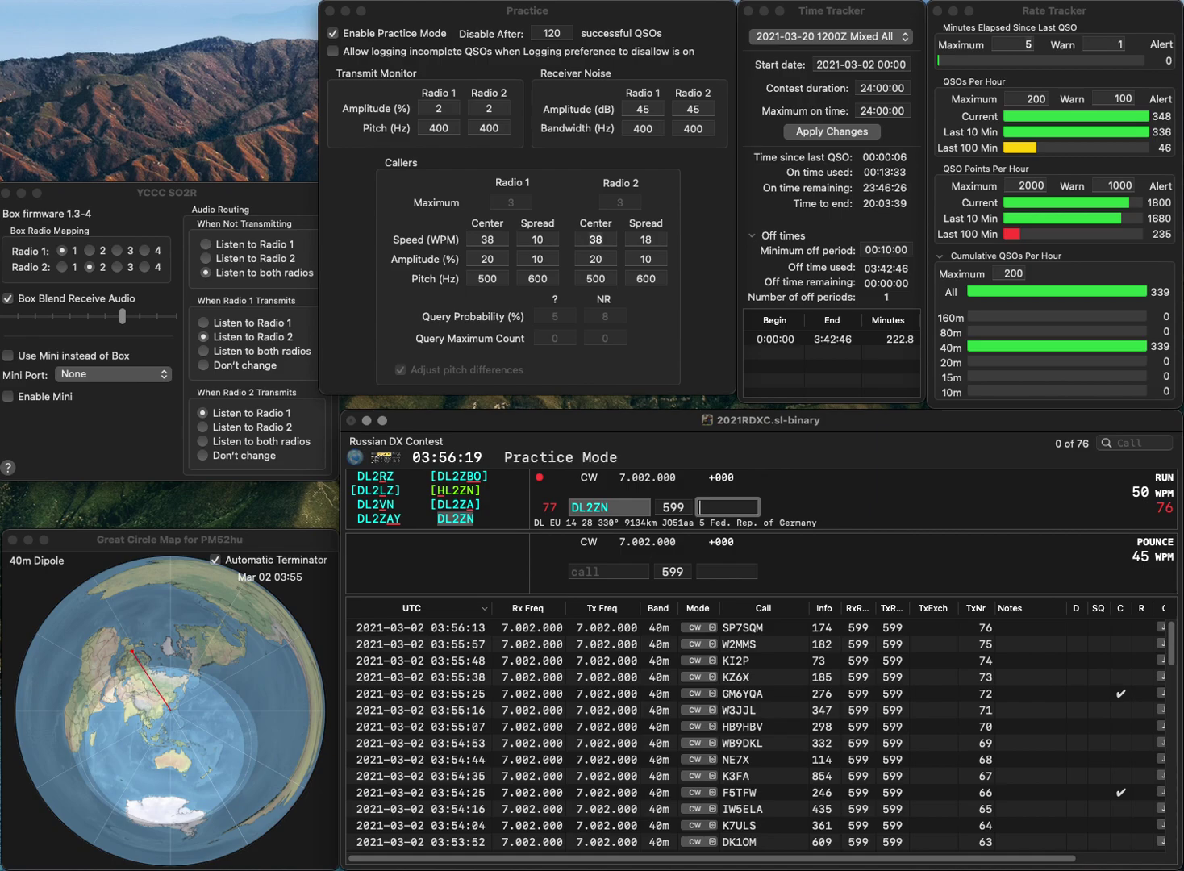
{"action": "type", "text": "927"}
{"action": "key", "text": "Return"}
Enter the start of the caller's sign on the run radio and correct it to CT1.
{"action": "type", "text": "K"}
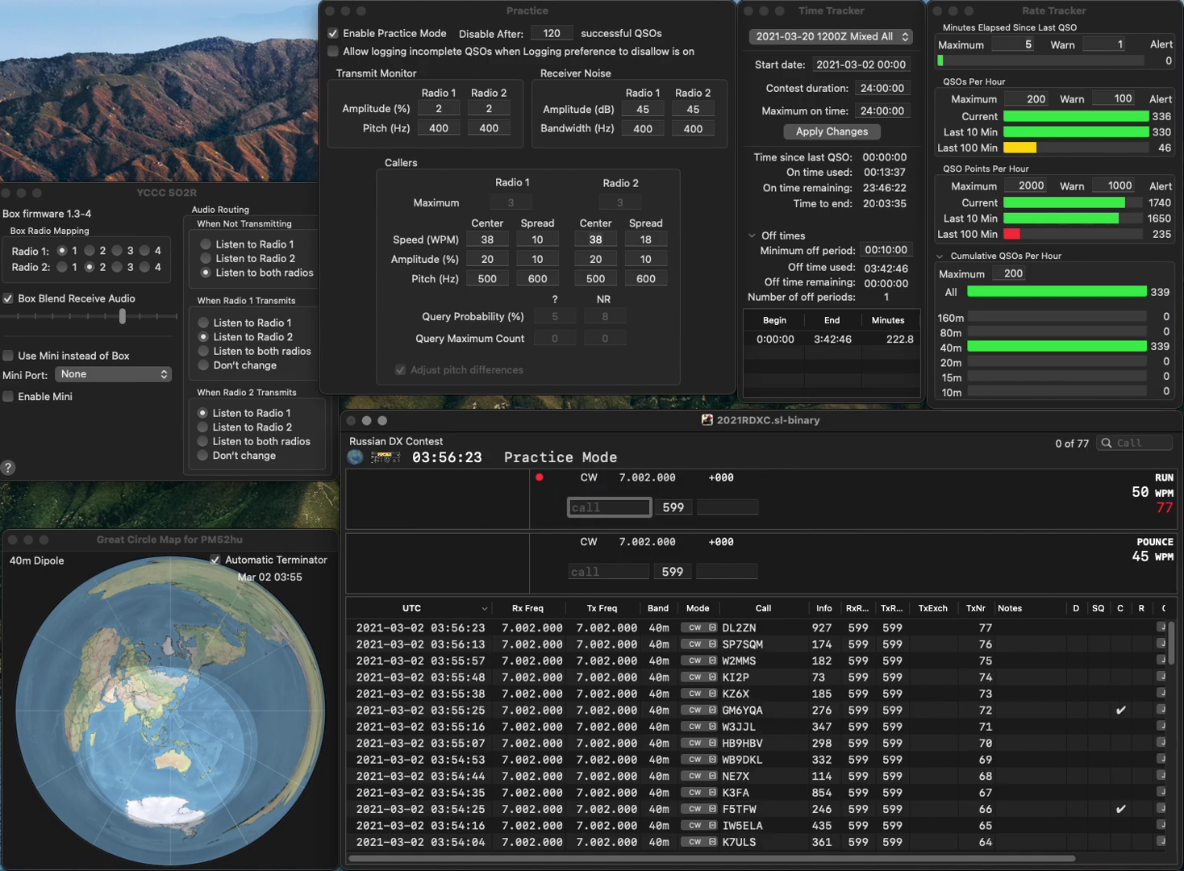
{"action": "type", "text": "CHT1"}
{"action": "key", "text": "Left"}
{"action": "key", "text": "Left"}
{"action": "key", "text": "Left"}
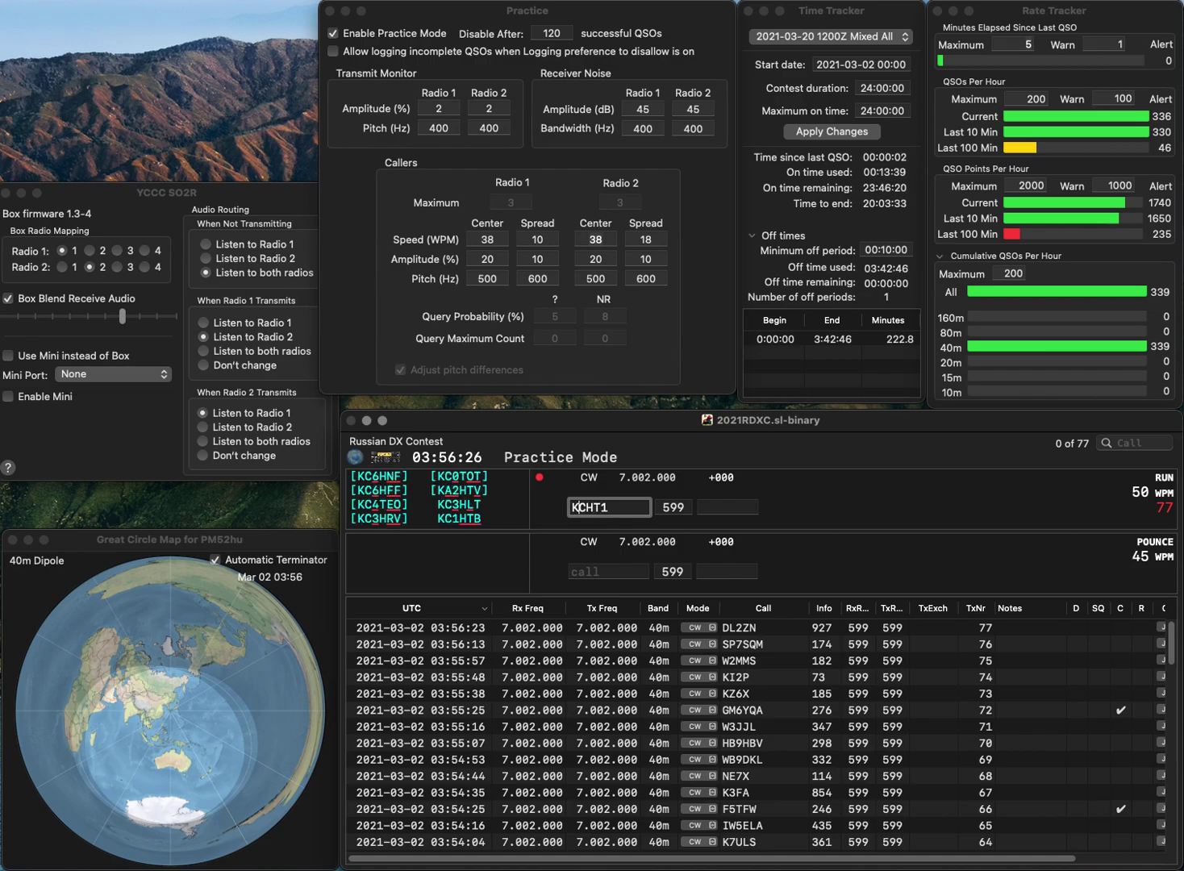
{"action": "key", "text": "Delete"}
{"action": "key", "text": "Left"}
{"action": "key", "text": "BackSpace"}
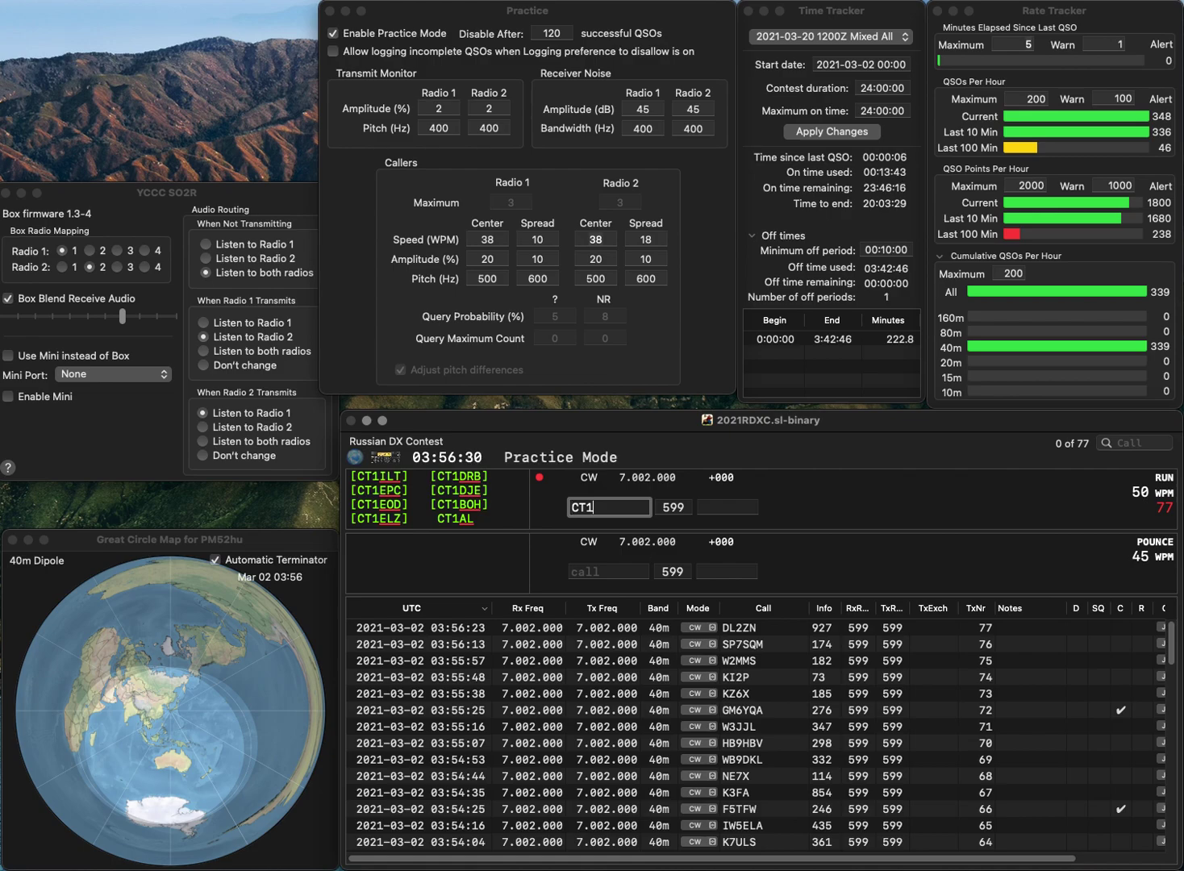
{"action": "type", "text": "EZ"}
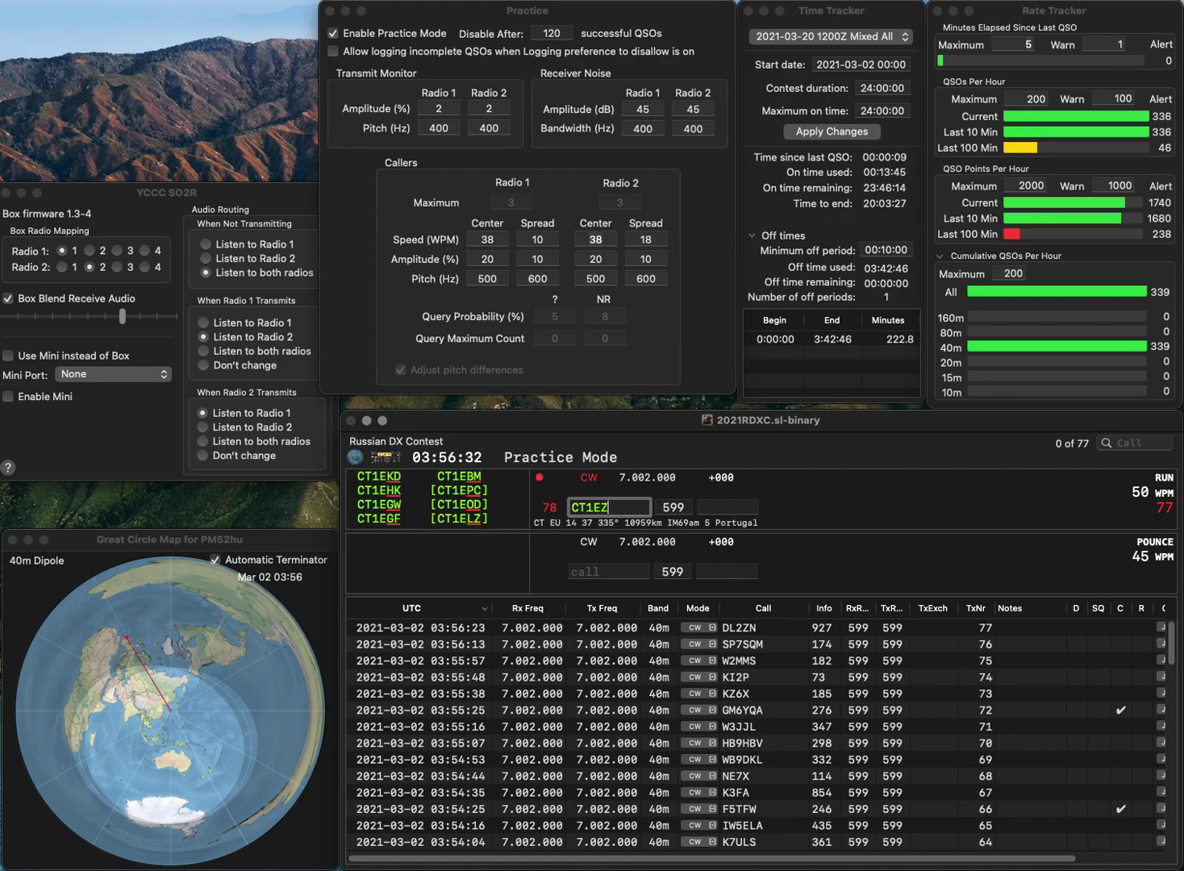
{"action": "key", "text": "BackSpace"}
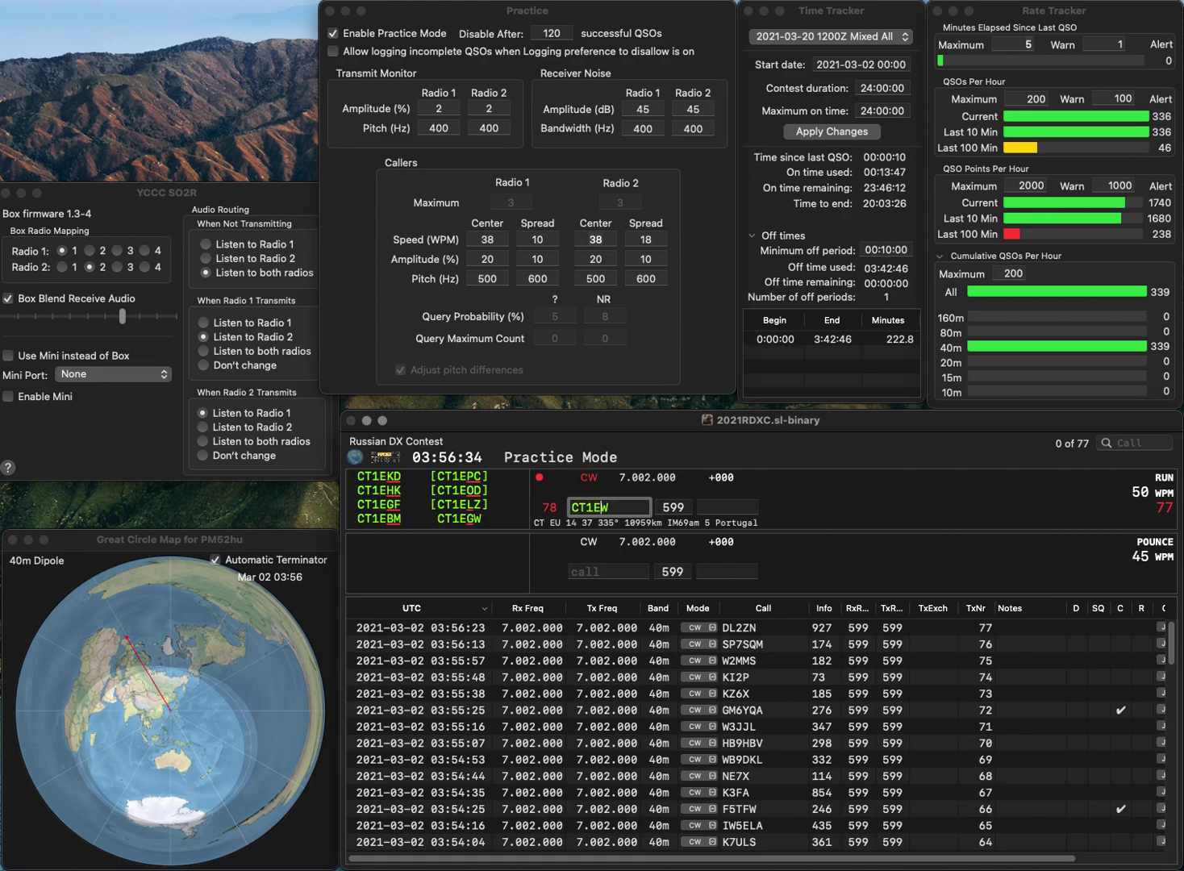
{"action": "type", "text": "GW"}
{"action": "key", "text": "space"}
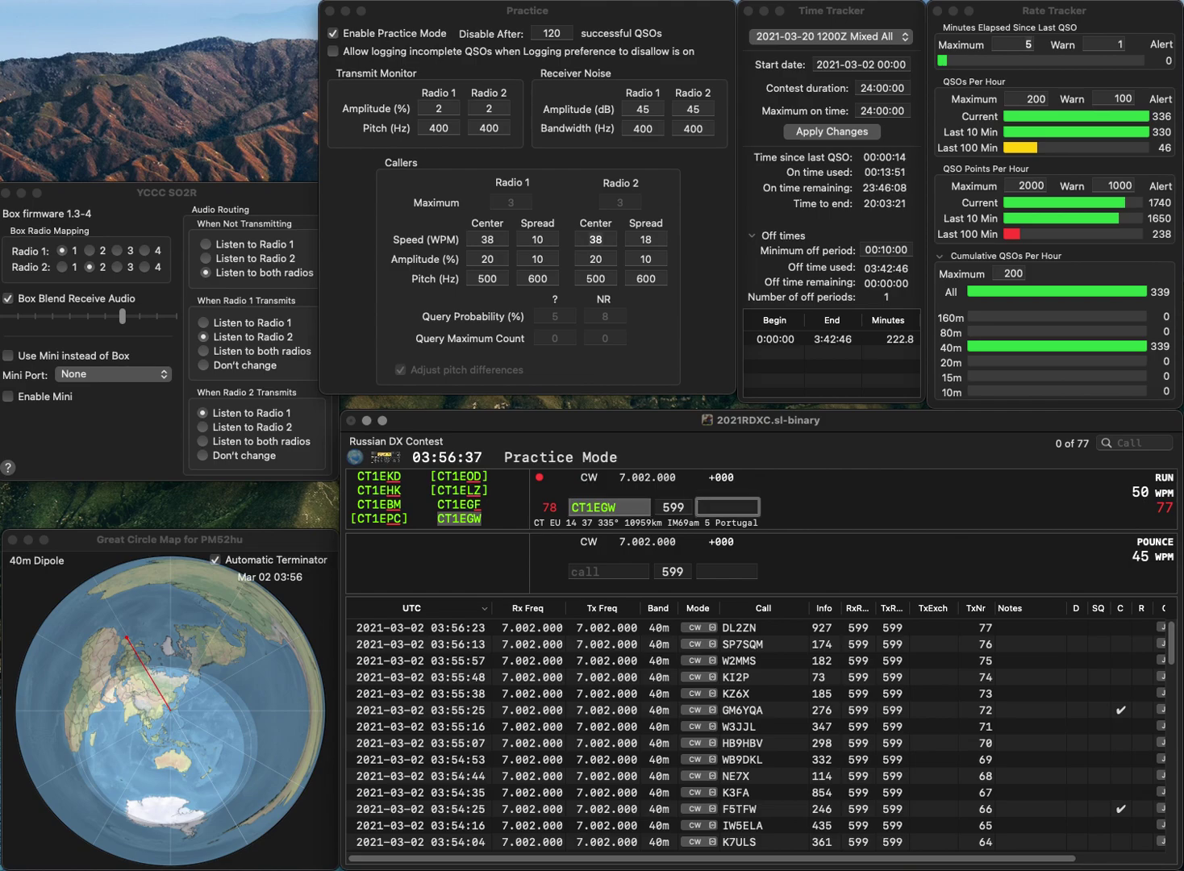
{"action": "type", "text": "738"}
{"action": "key", "text": "Return"}
Log a run-radio contact with call sign N5VU and received exchange 739.
{"action": "type", "text": "N5VU"}
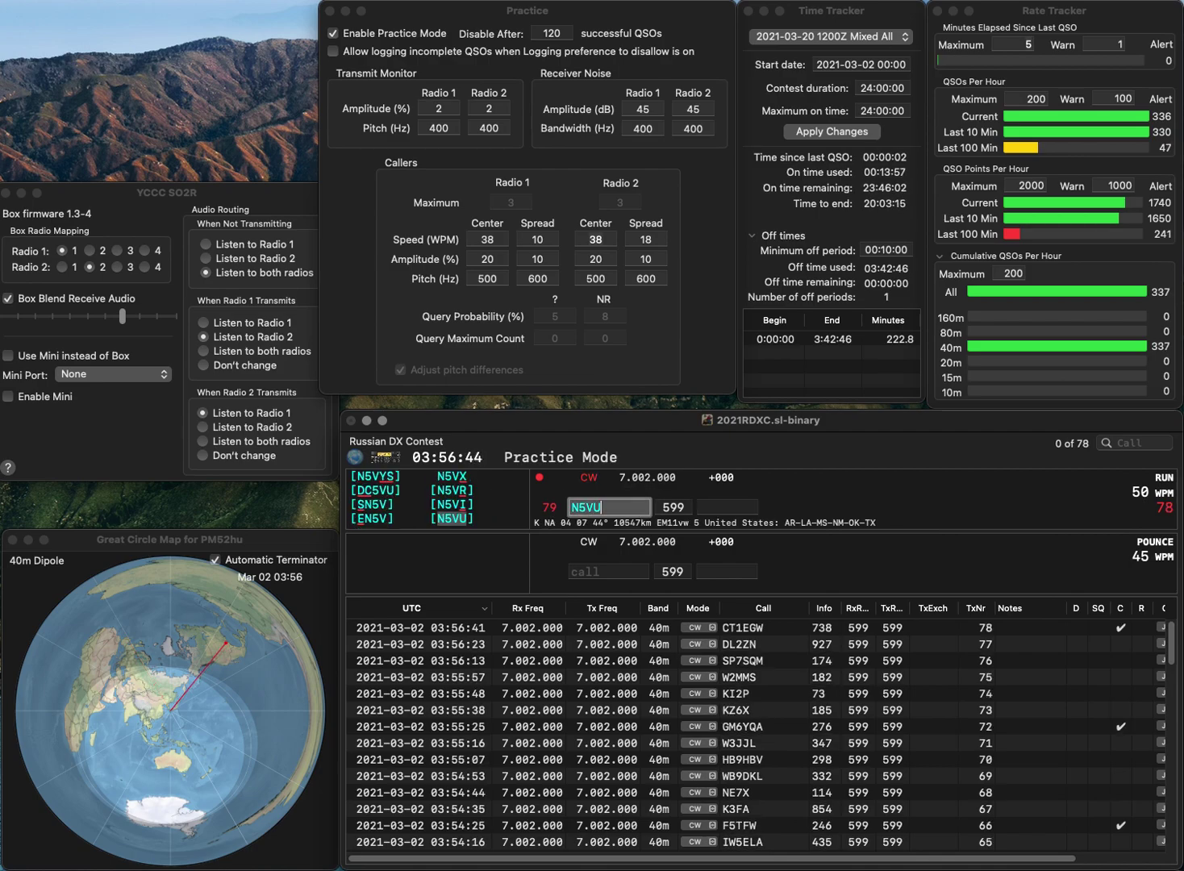
{"action": "key", "text": "Return"}
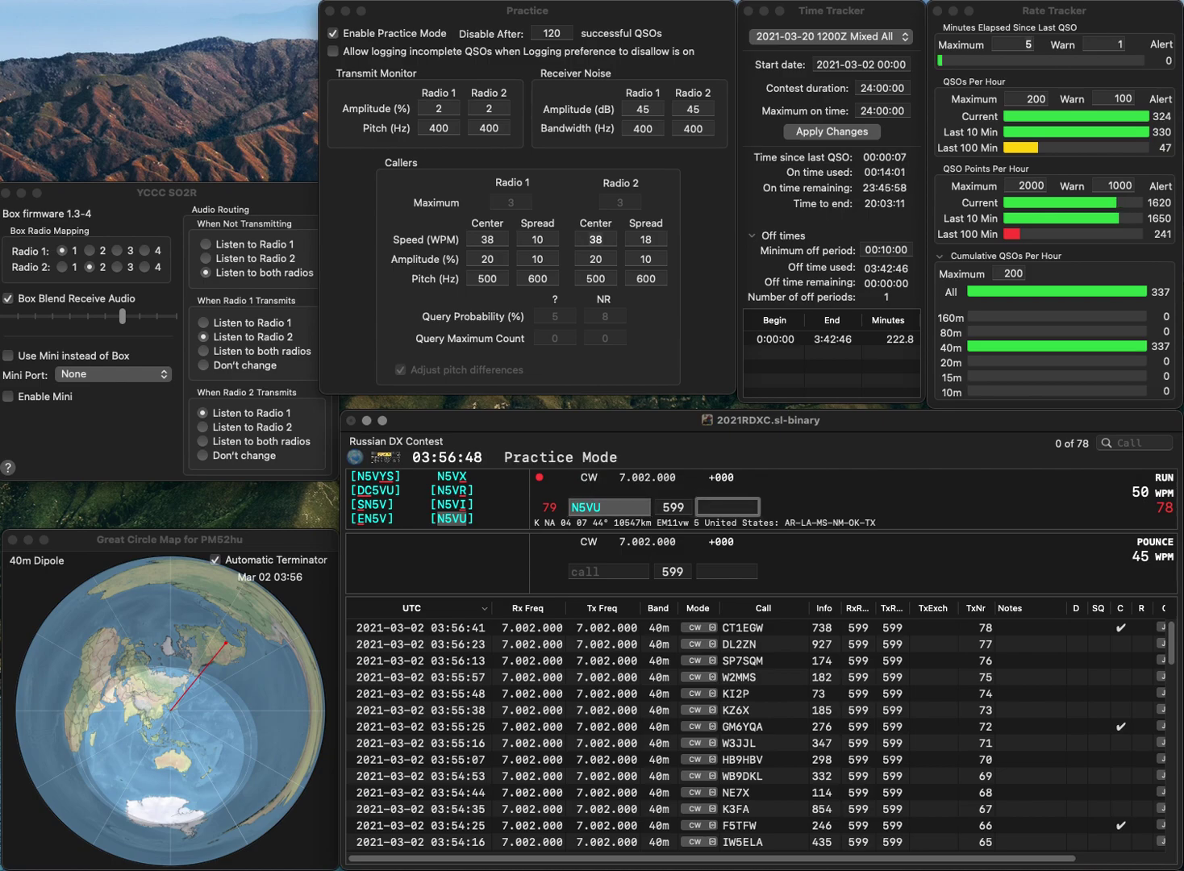
{"action": "type", "text": "739"}
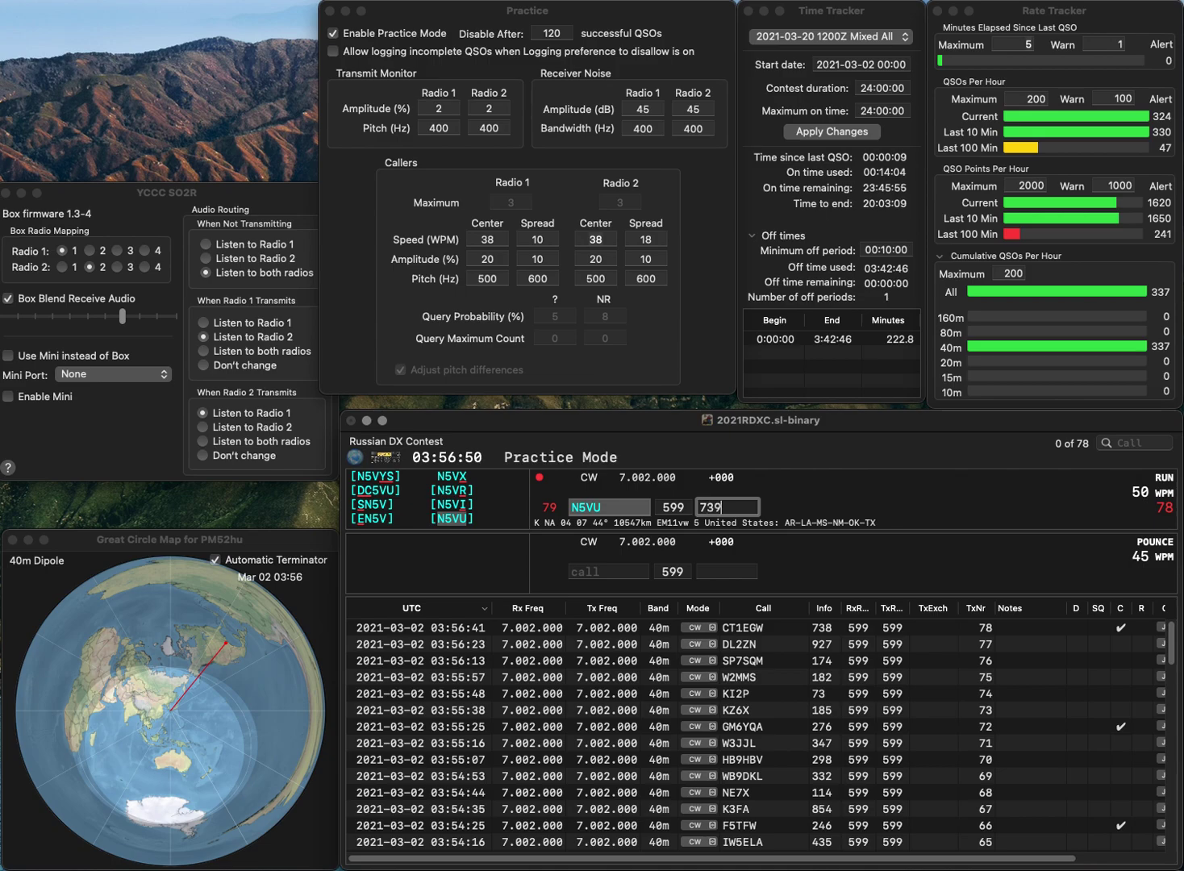
{"action": "key", "text": "Return"}
{"action": "type", "text": "JH7RXM"}
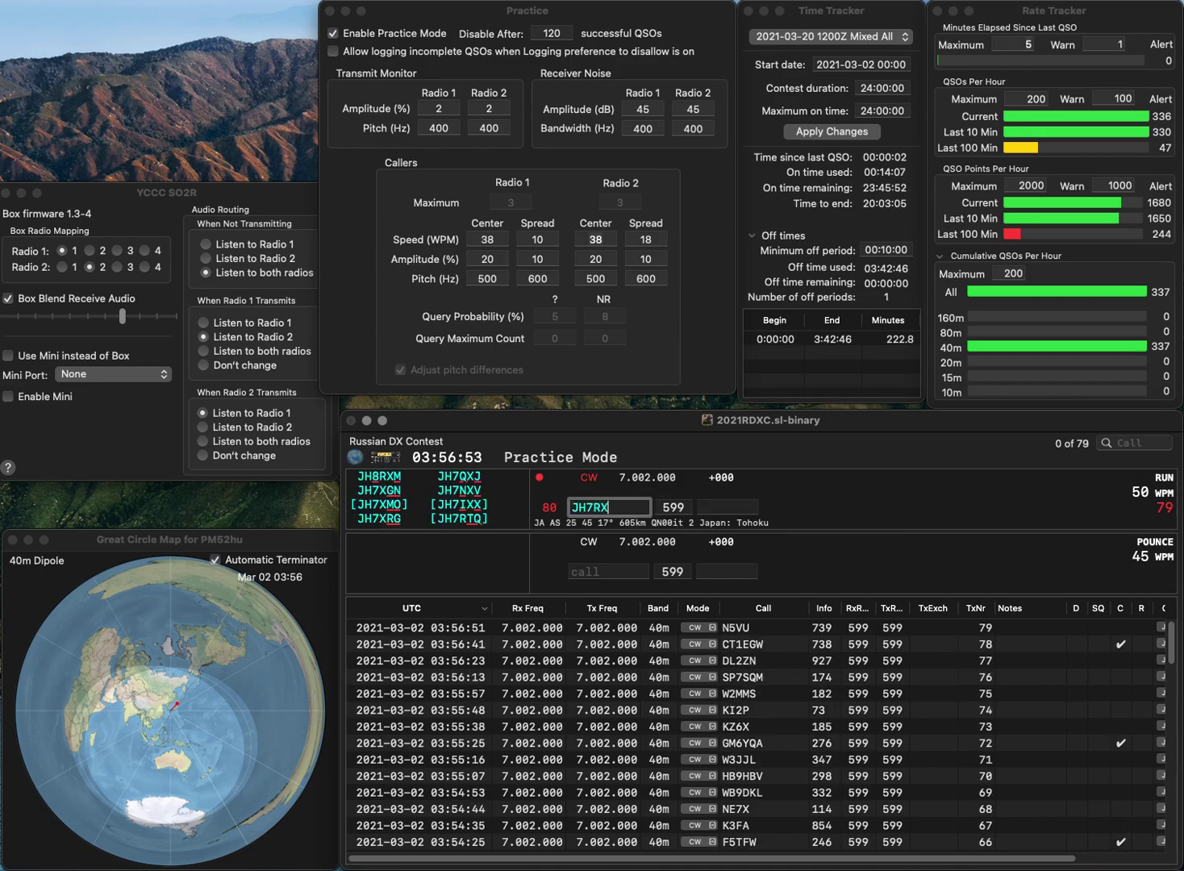
{"action": "key", "text": "Left"}
{"action": "key", "text": "Left"}
{"action": "key", "text": "Left"}
{"action": "key", "text": "BackSpace"}
{"action": "type", "text": "8"}
{"action": "key", "text": "space"}
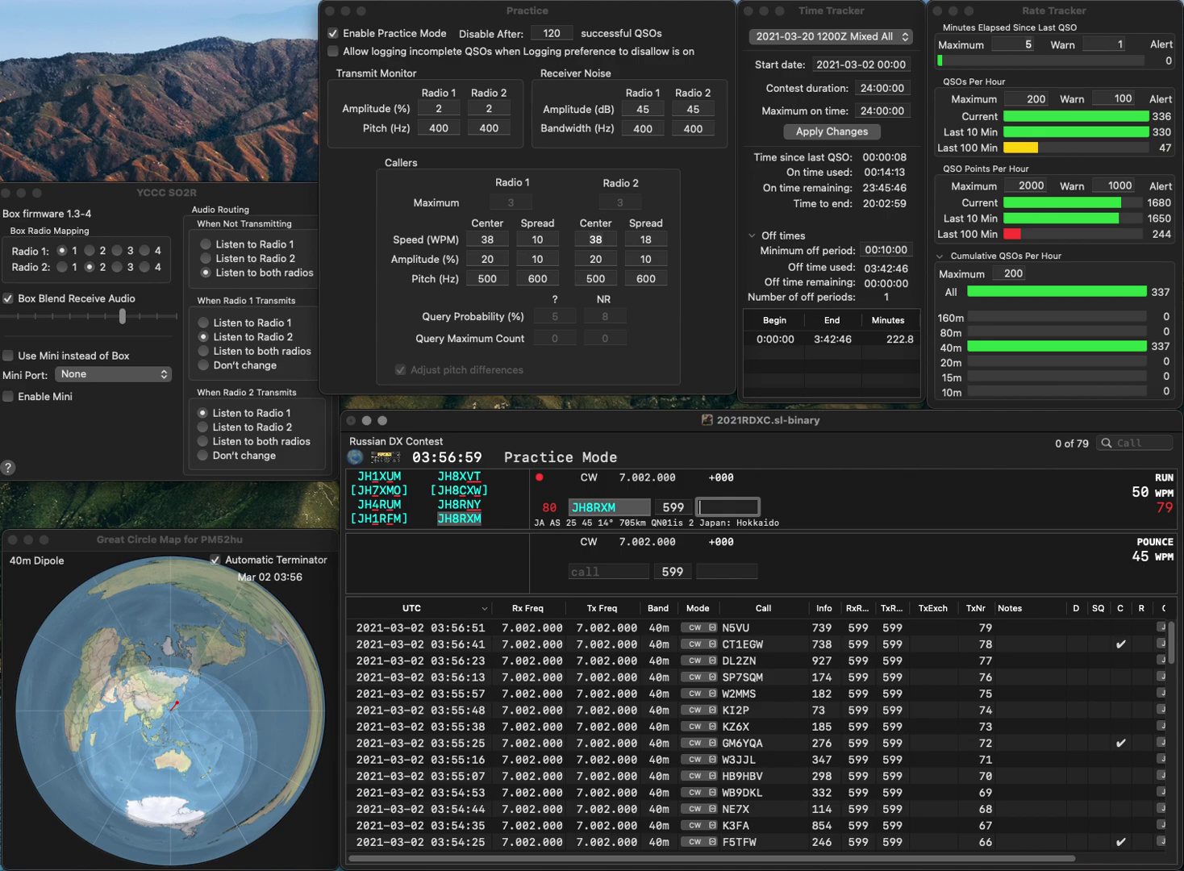
{"action": "type", "text": "593"}
{"action": "key", "text": "Return"}
{"action": "type", "text": "K2VV"}
{"action": "key", "text": "Return"}
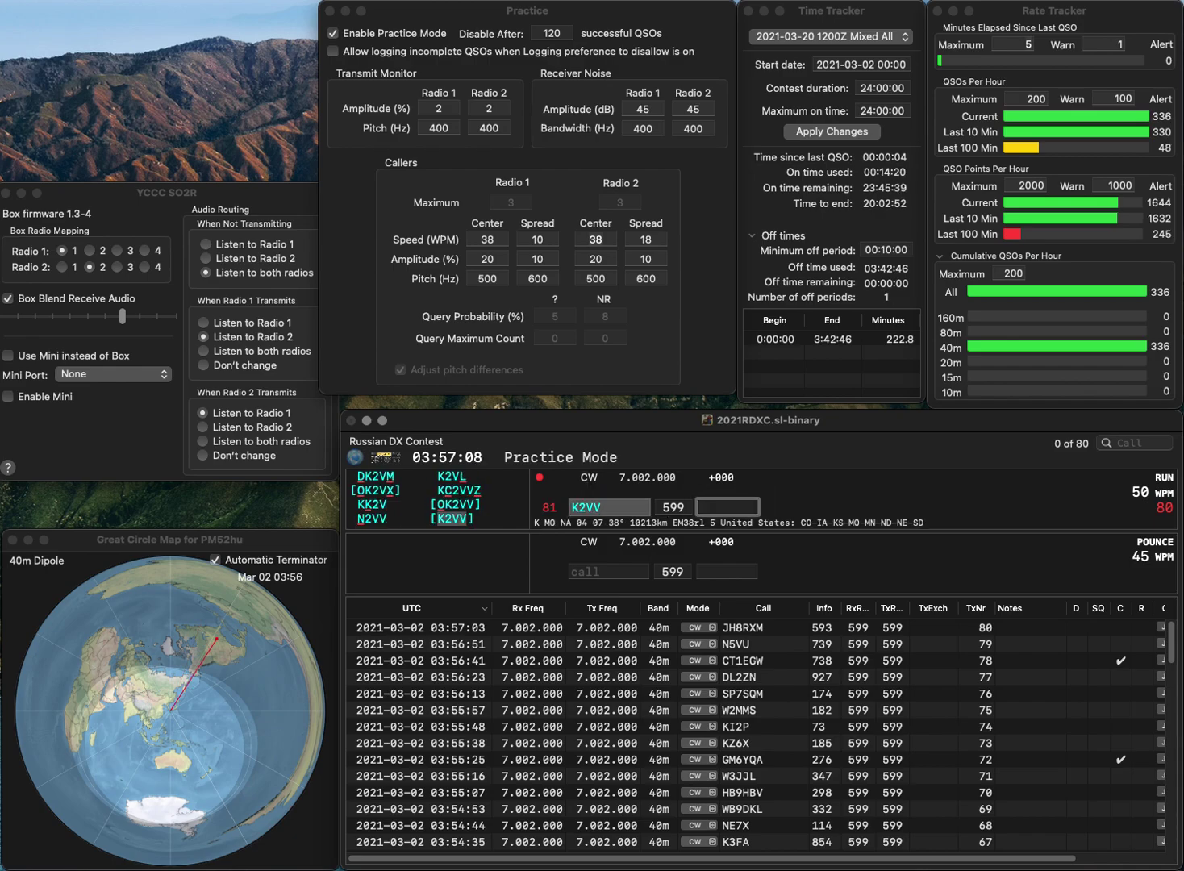
{"action": "type", "text": "375"}
{"action": "key", "text": "Return"}
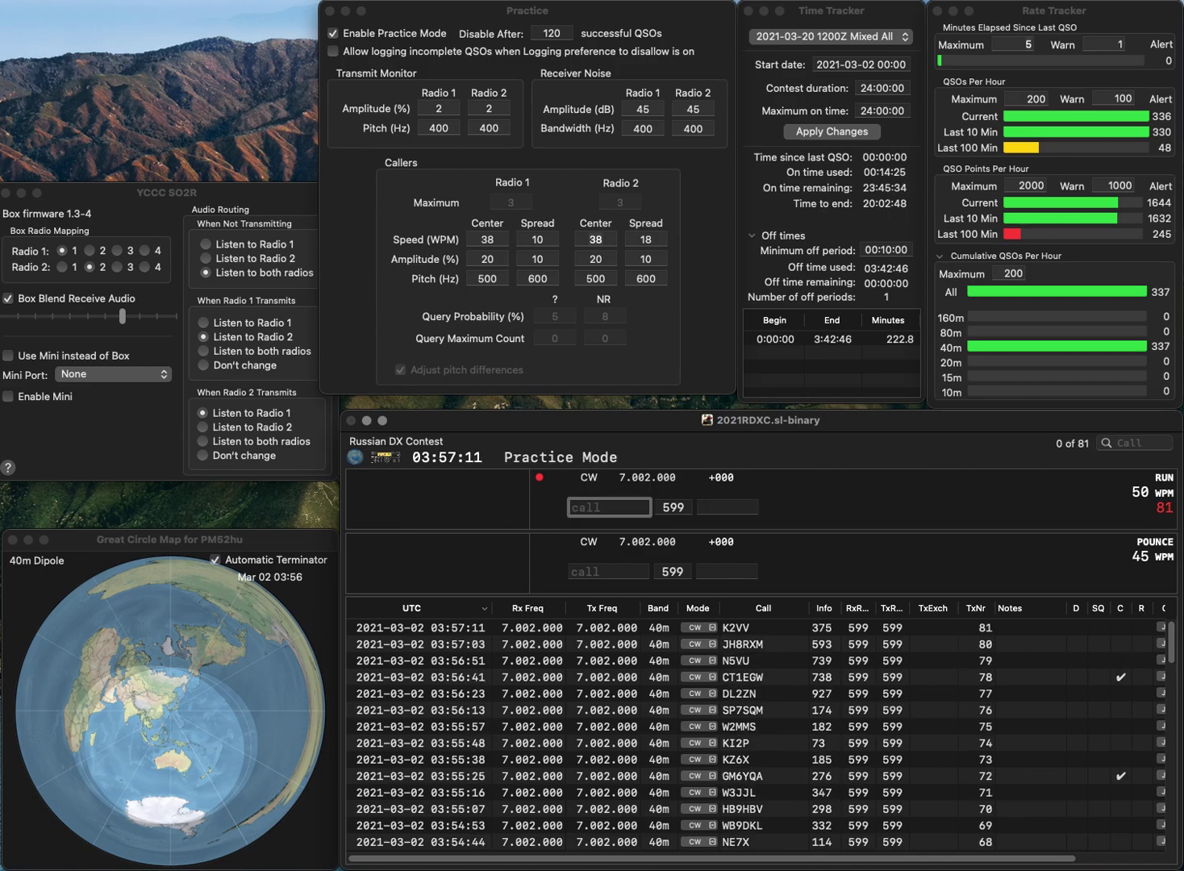
{"action": "type", "text": "KE0"}
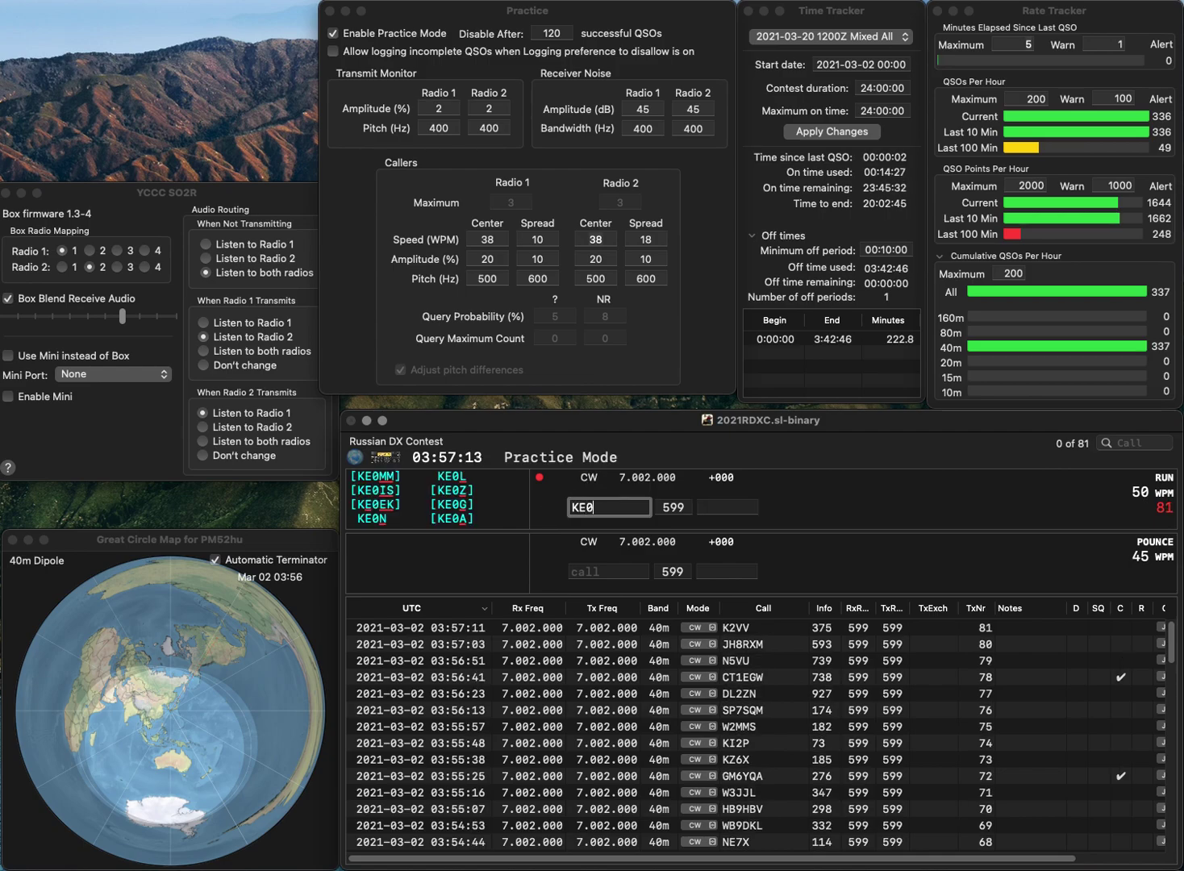
{"action": "type", "text": "IAT"}
{"action": "key", "text": "space"}
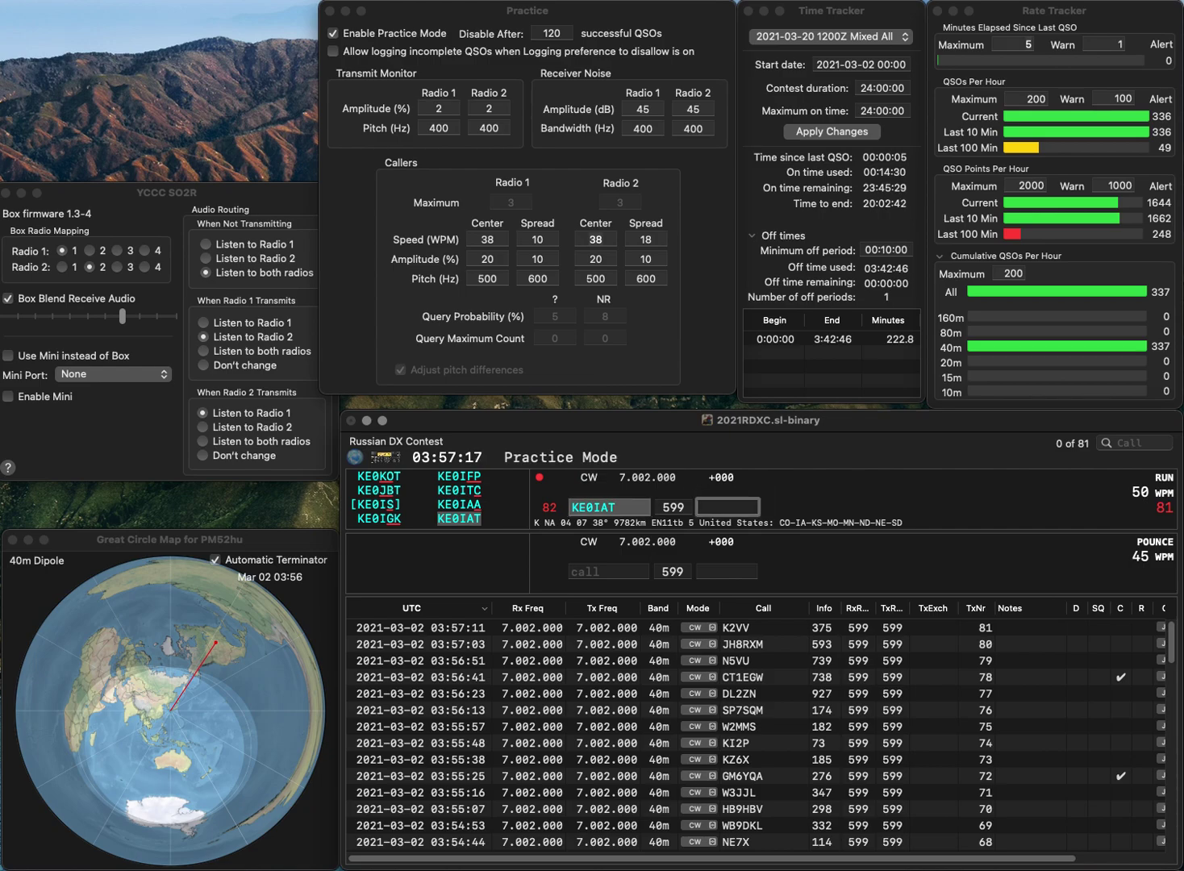
{"action": "type", "text": "566"}
{"action": "key", "text": "Return"}
{"action": "type", "text": "KG"}
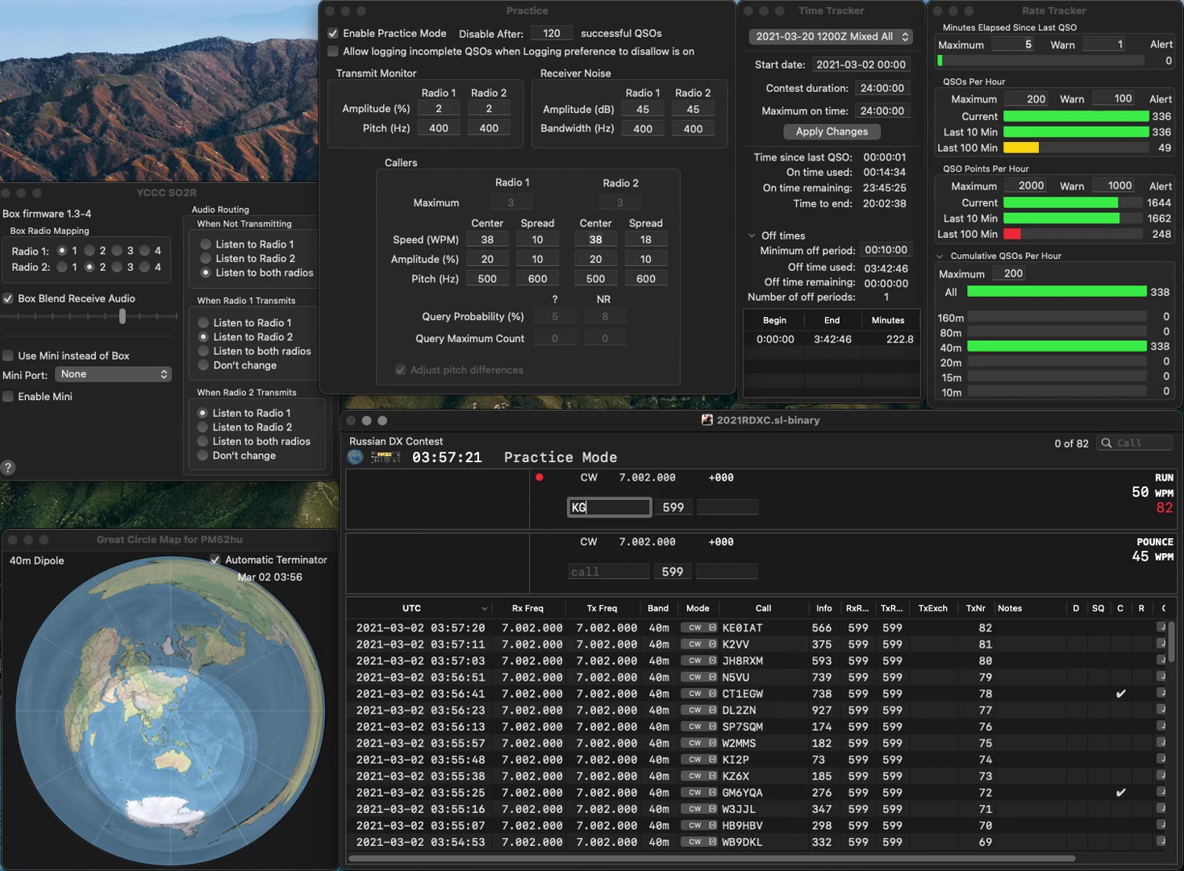
{"action": "type", "text": "5BQQ"}
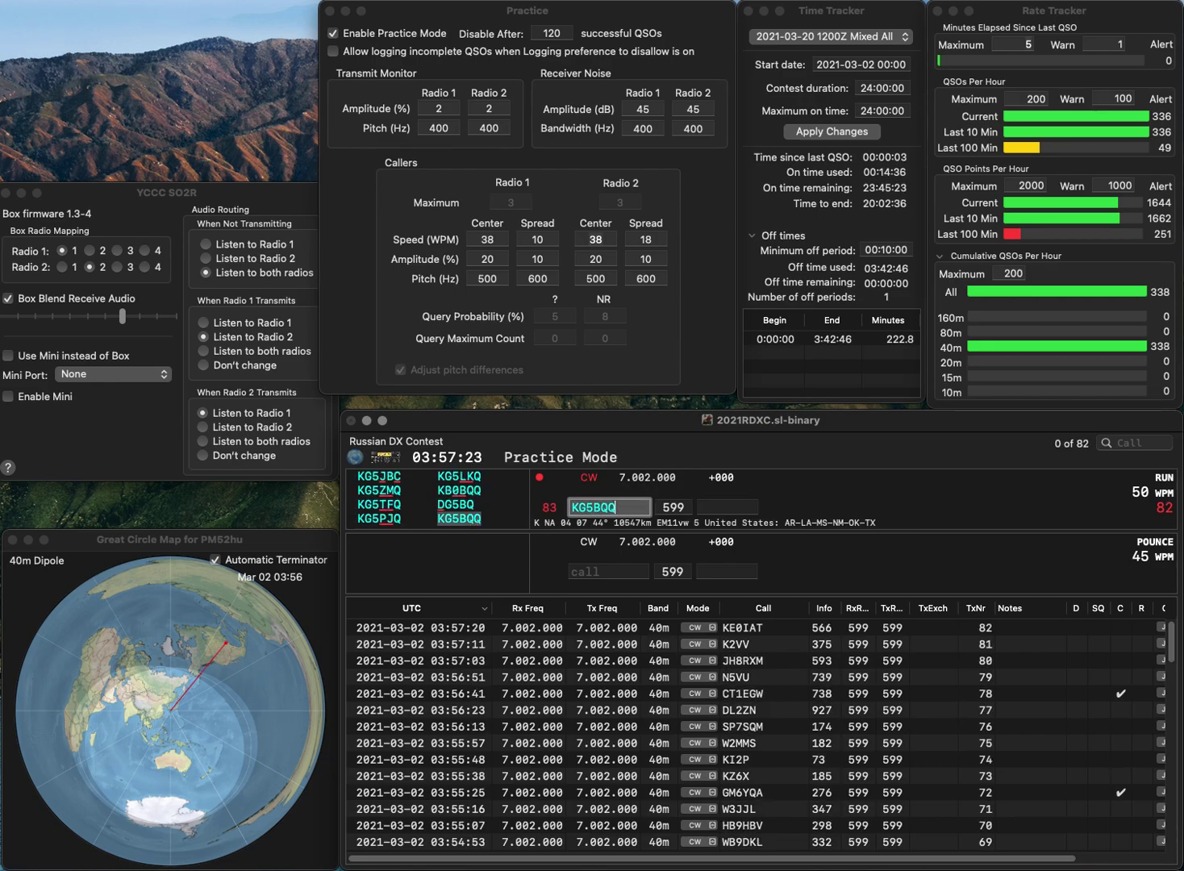
{"action": "key", "text": "Return"}
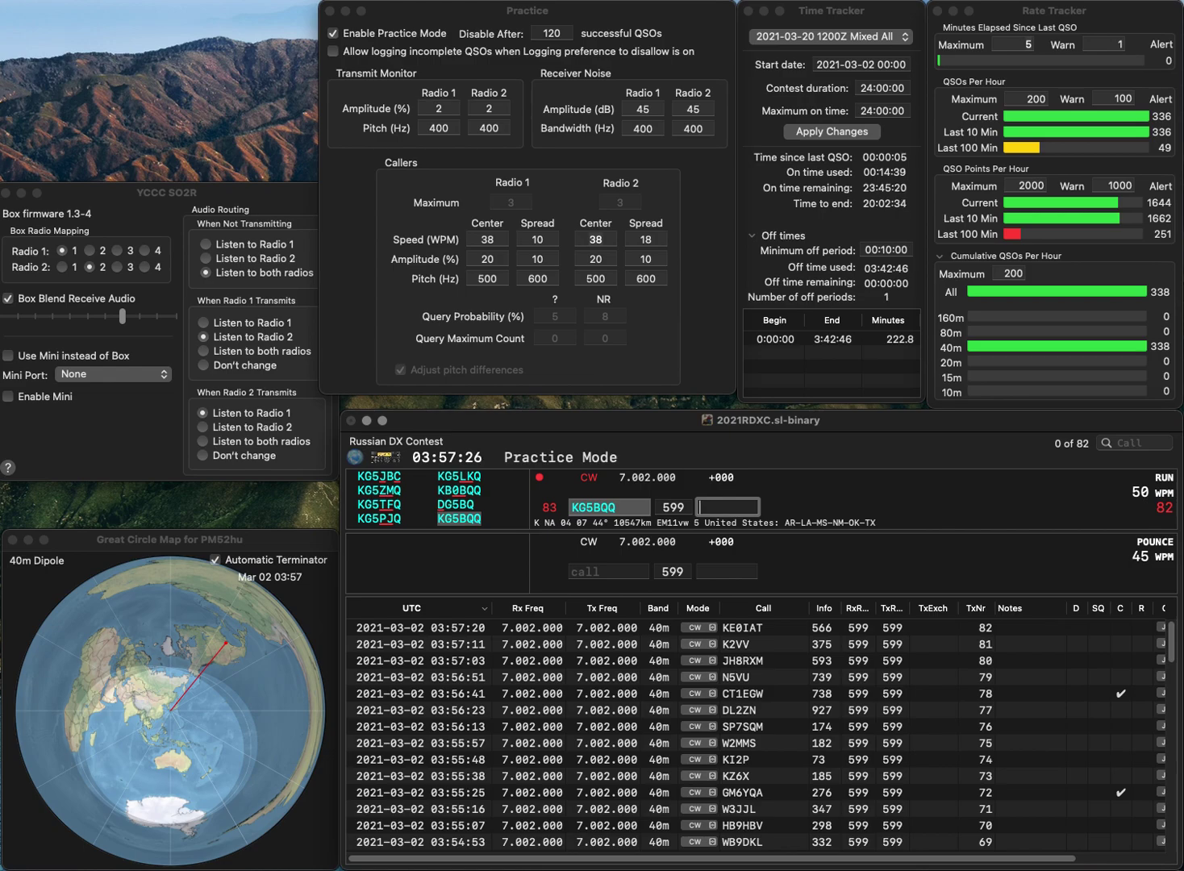
{"action": "type", "text": "866"}
{"action": "key", "text": "Return"}
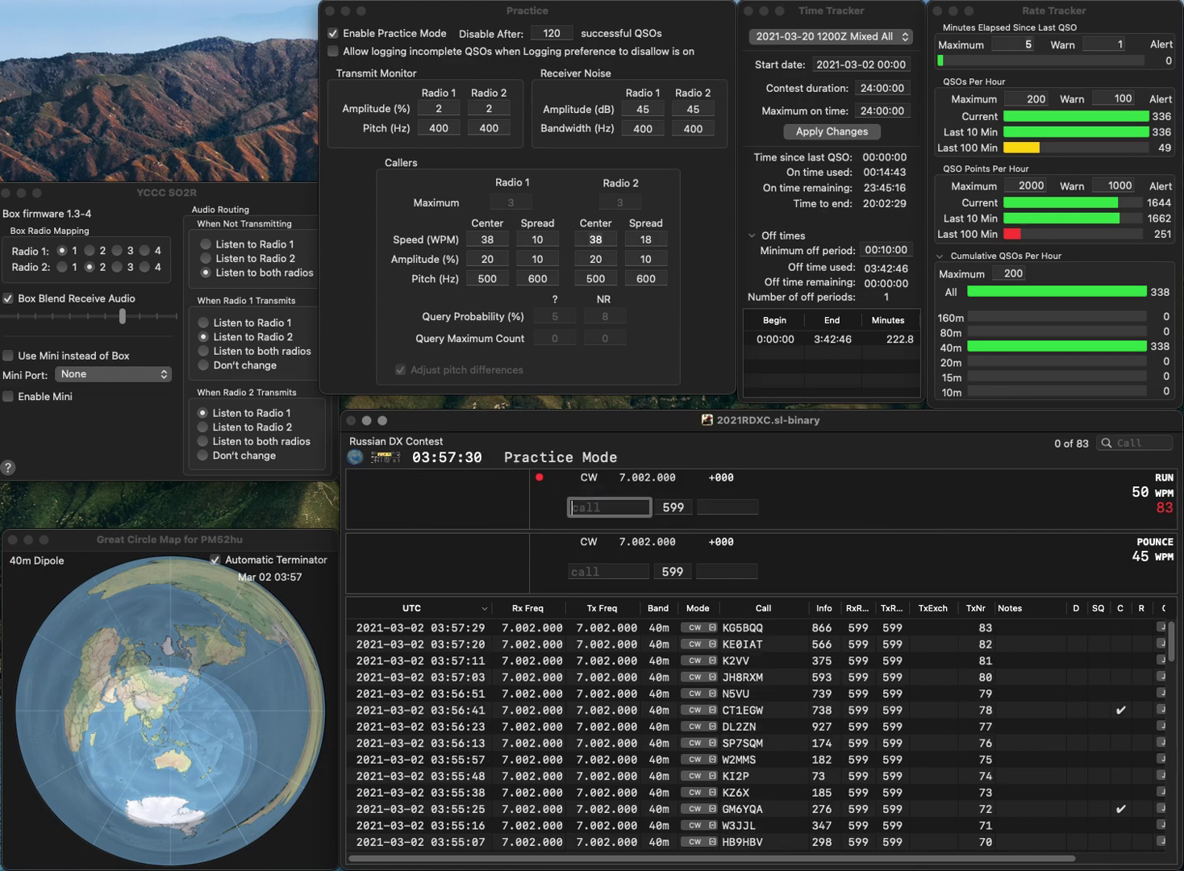
Log a run-radio contact with call sign KD8W and received exchange 464.
{"action": "type", "text": "KD8W"}
{"action": "key", "text": "Return"}
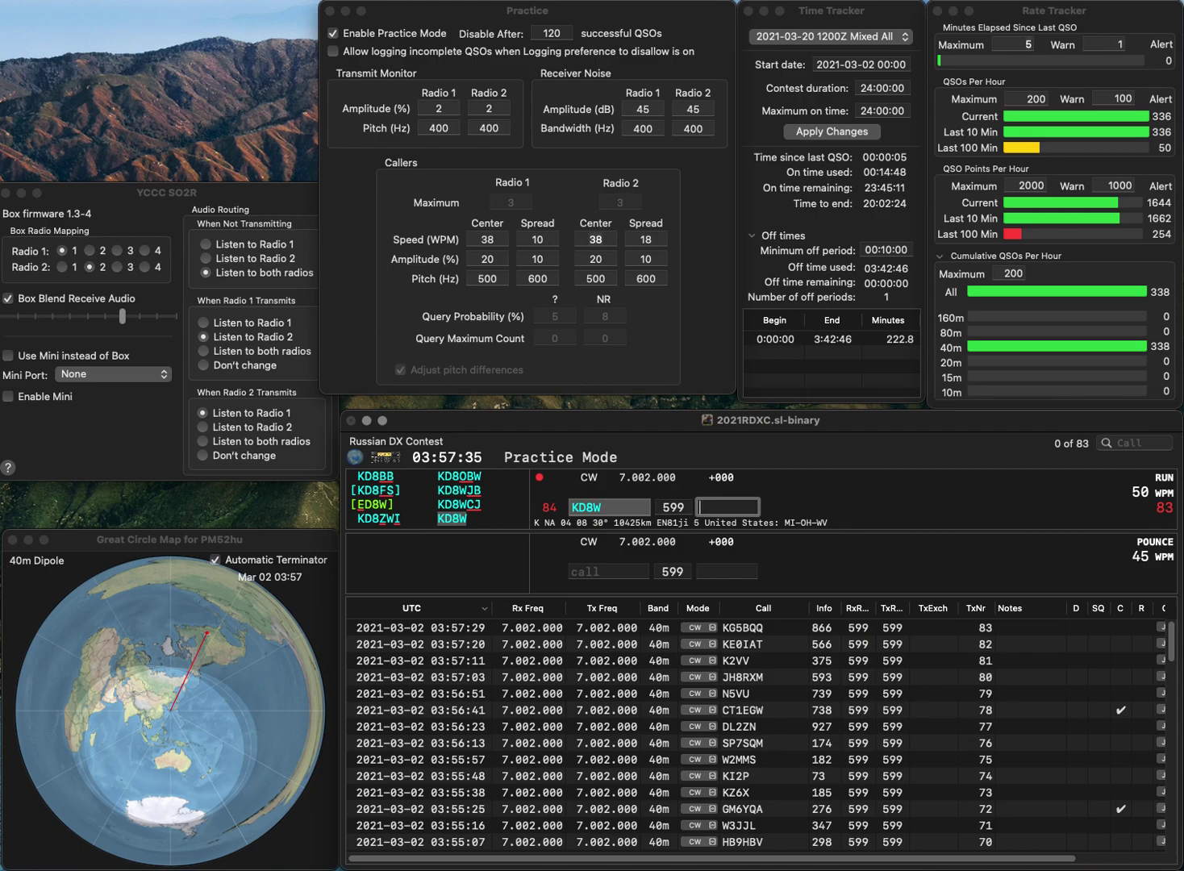
{"action": "type", "text": "464"}
{"action": "key", "text": "Return"}
Log a run-radio contact with call sign VE6KDX and received exchange 429.
{"action": "type", "text": "SVE6KDX"}
{"action": "key", "text": "Home"}
{"action": "key", "text": "Delete"}
{"action": "key", "text": "Return"}
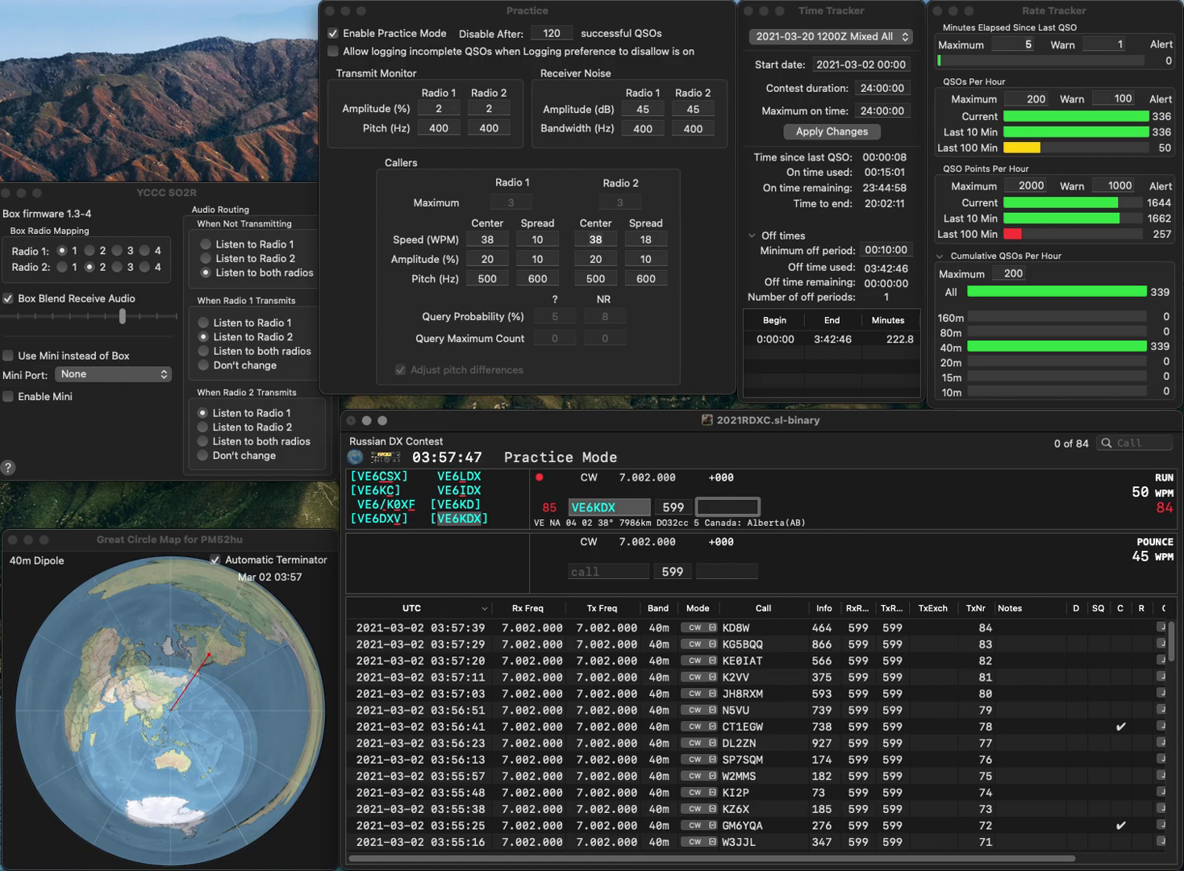
{"action": "type", "text": "29"}
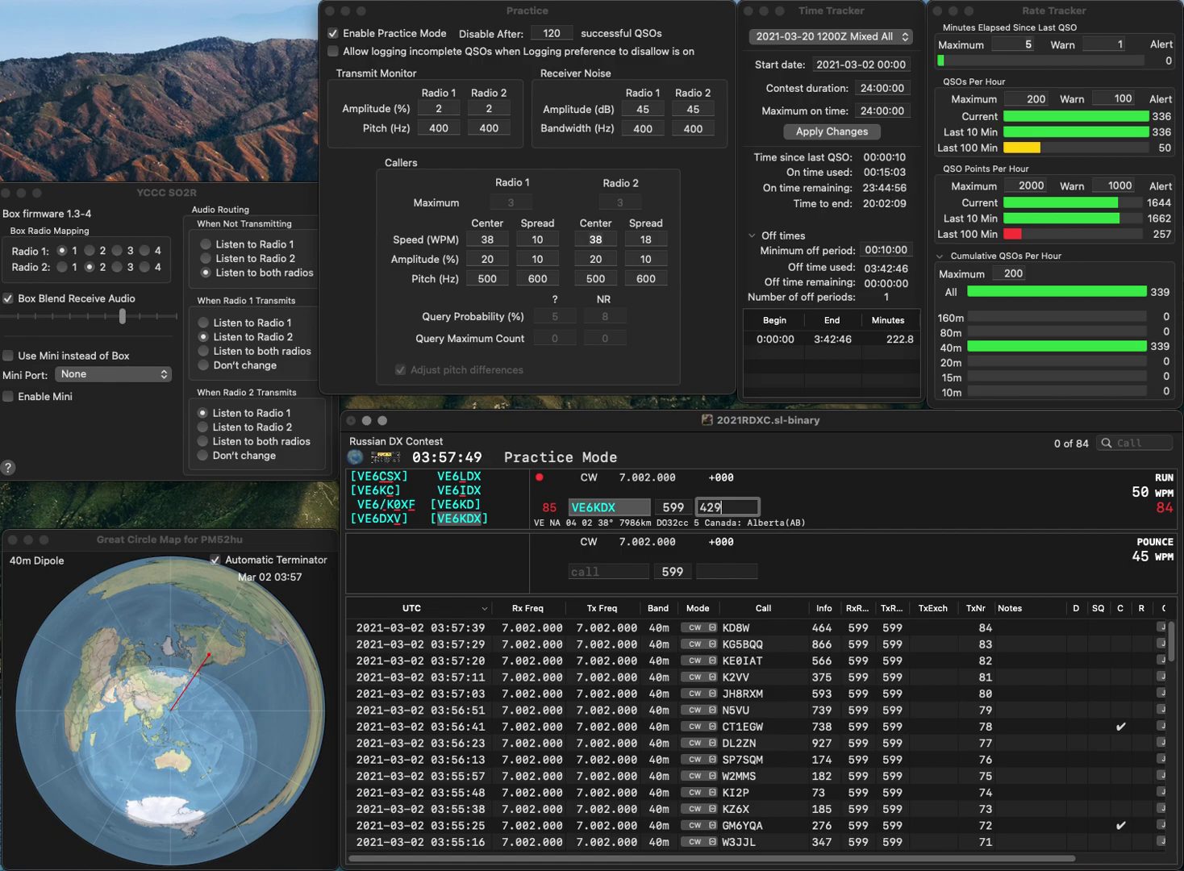
{"action": "key", "text": "Return"}
{"action": "type", "text": "K7"}
{"action": "key", "text": "BackSpace"}
{"action": "key", "text": "BackSpace"}
{"action": "type", "text": "YT"}
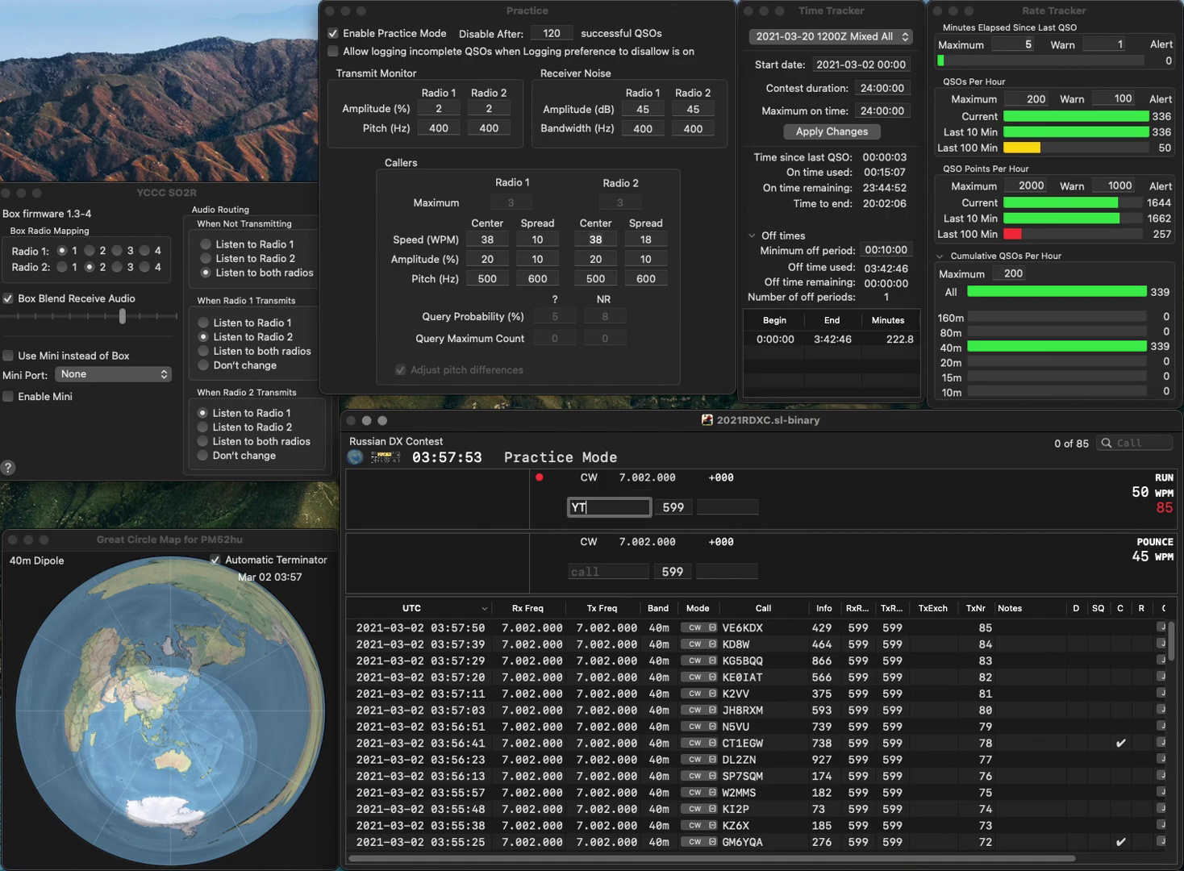
{"action": "type", "text": "3PL"}
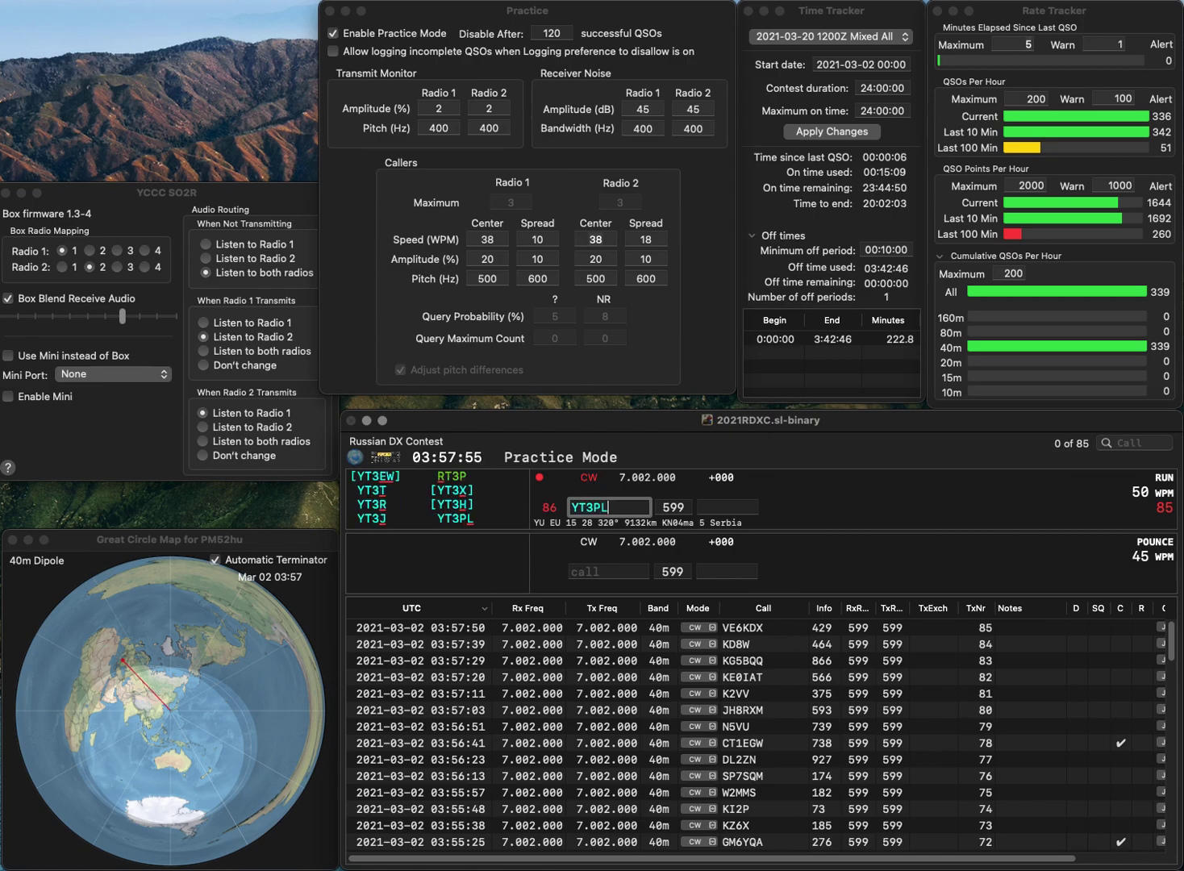
{"action": "key", "text": "Return"}
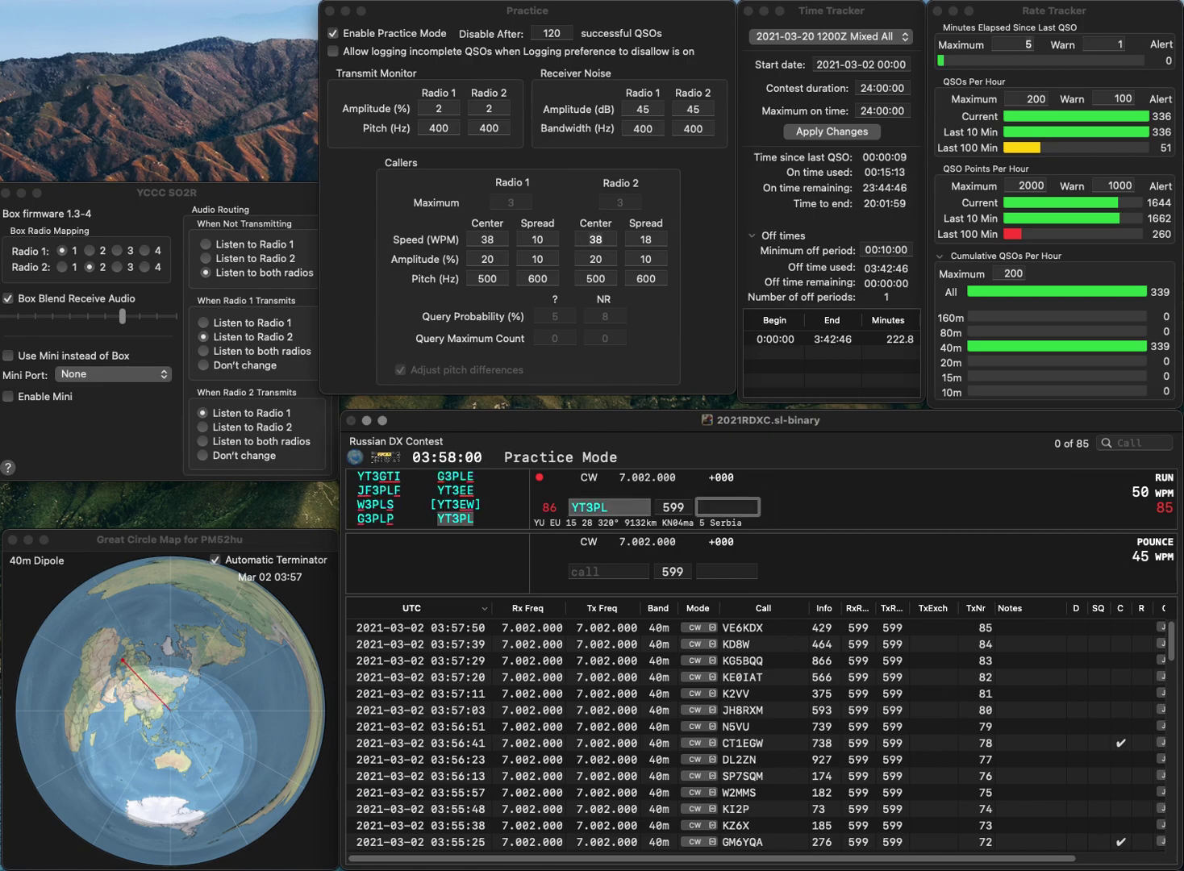
{"action": "type", "text": "957"}
{"action": "key", "text": "Return"}
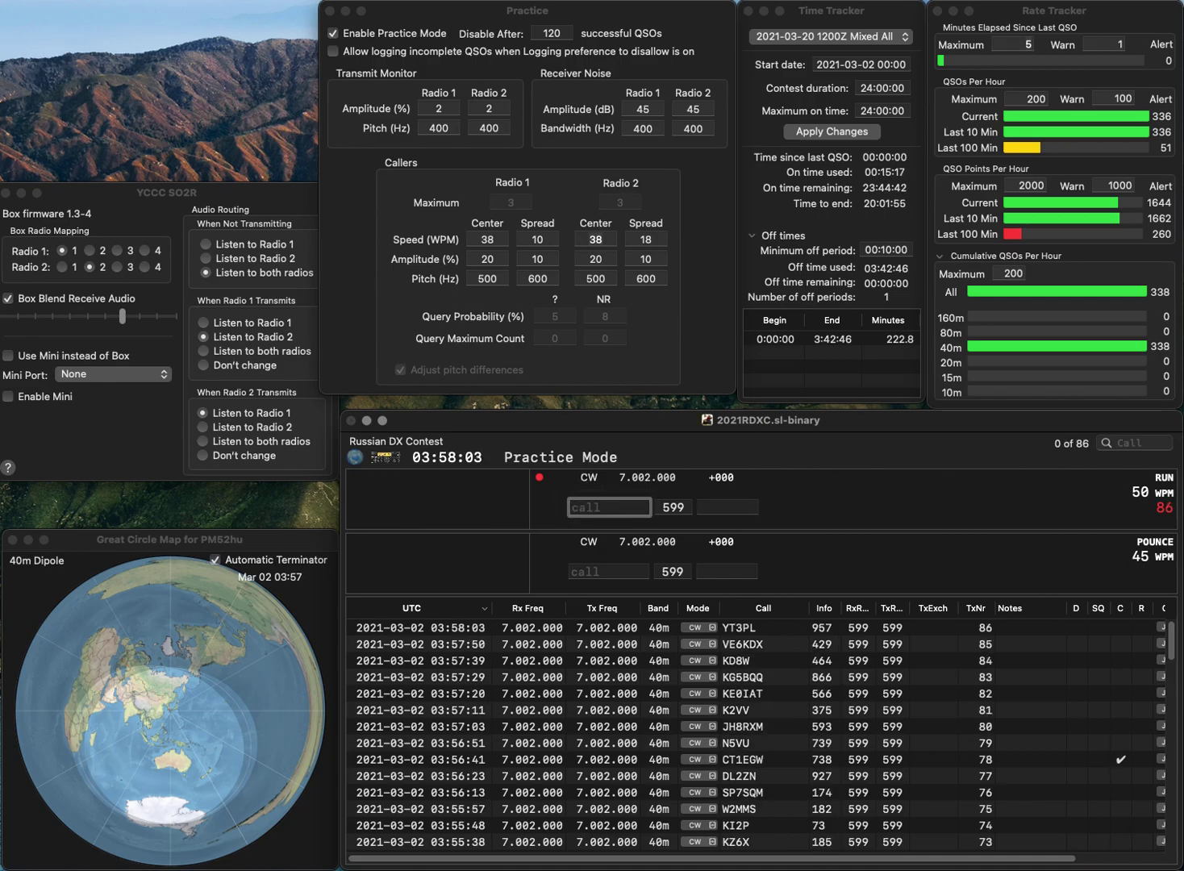
{"action": "type", "text": "OE3RTB"}
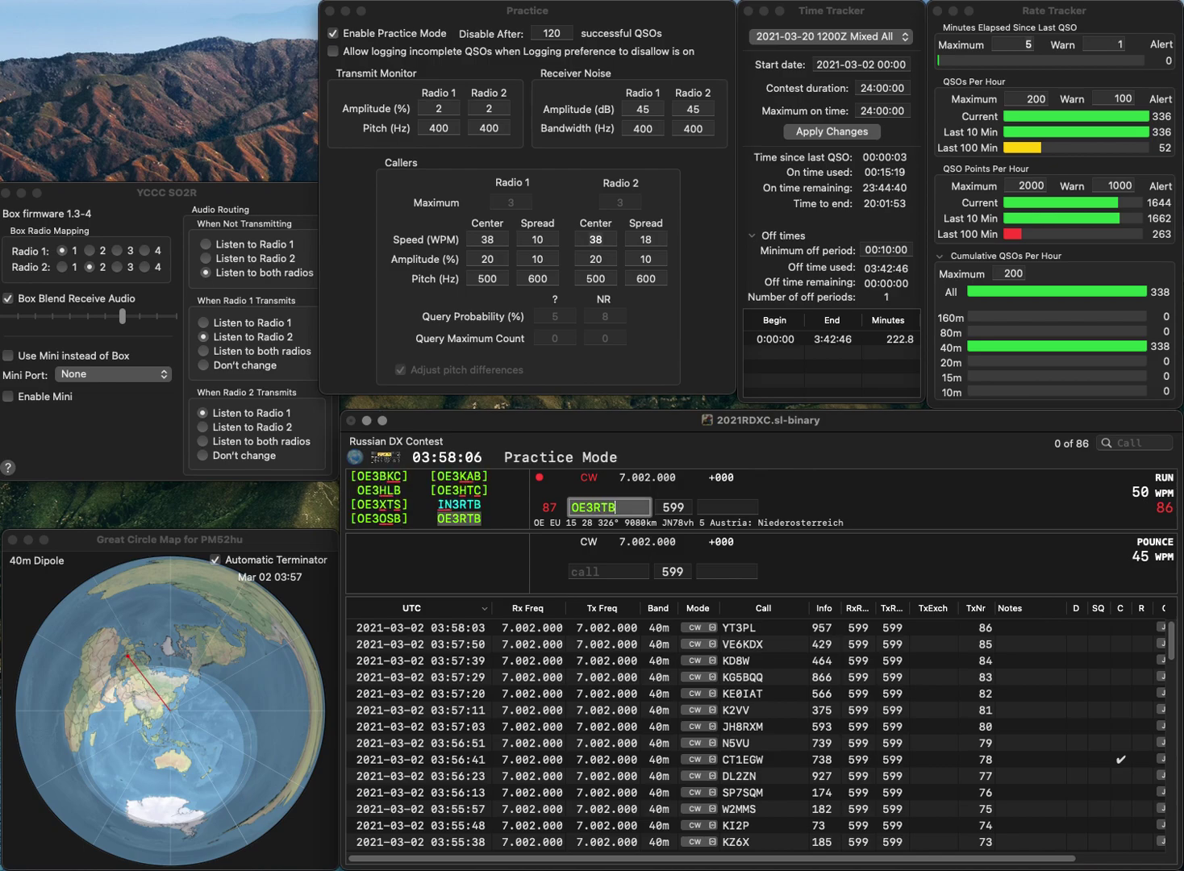
{"action": "key", "text": "Return"}
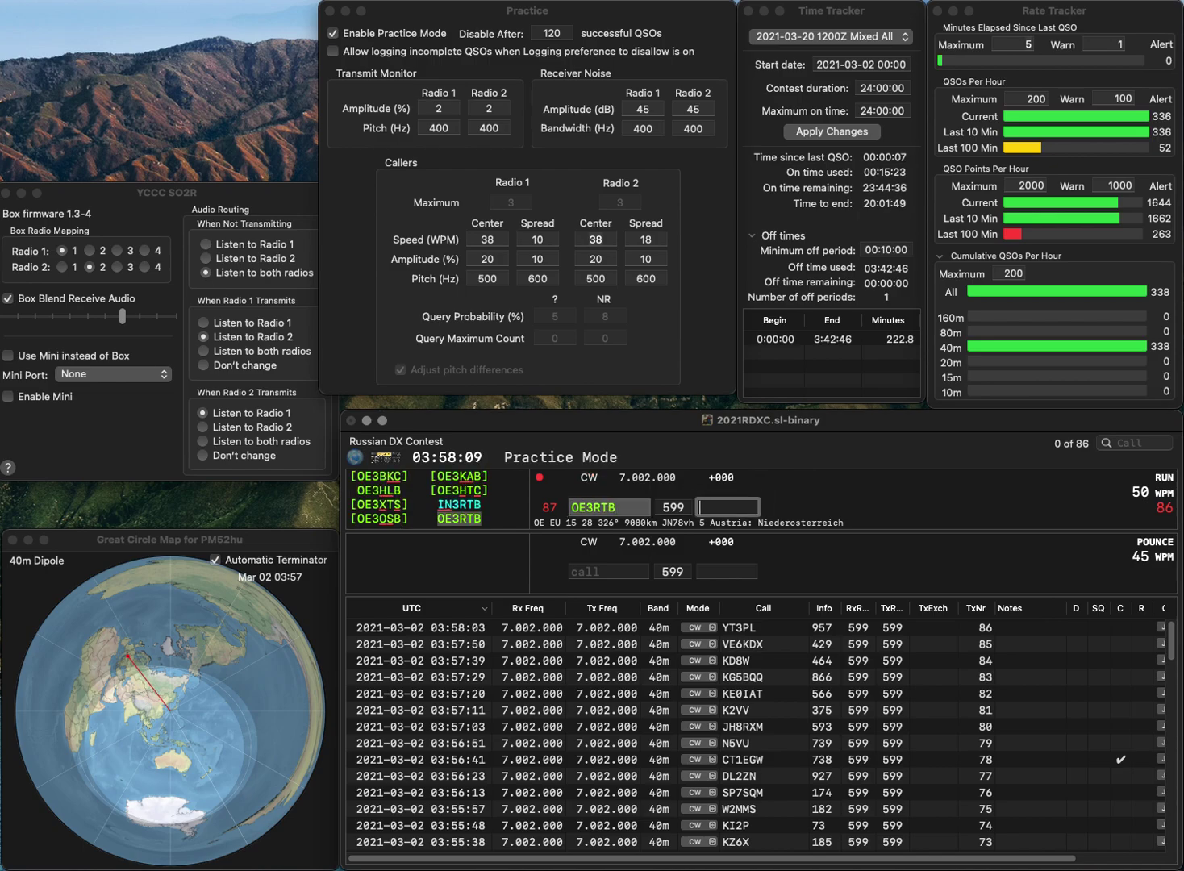
{"action": "type", "text": "926"}
{"action": "key", "text": "Return"}
{"action": "type", "text": "W"}
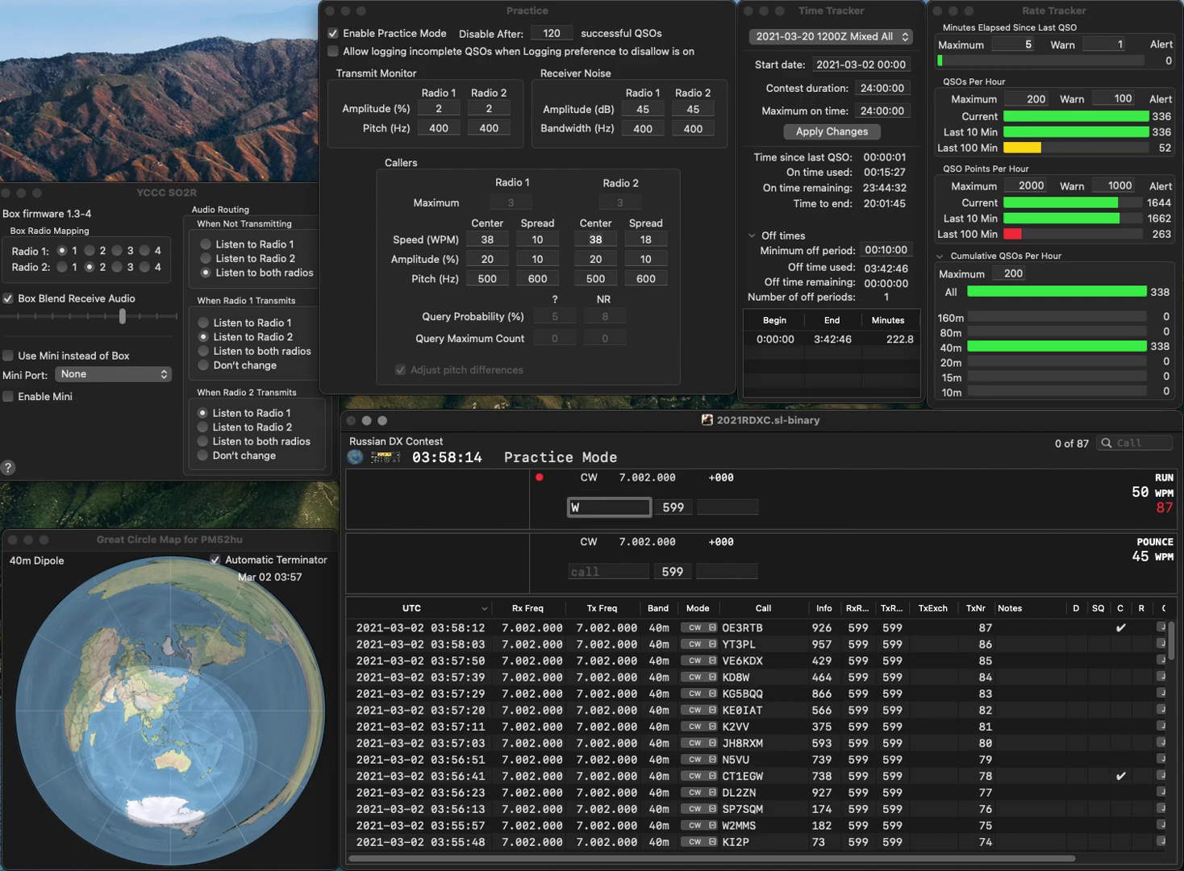
{"action": "type", "text": "6WWV"}
{"action": "key", "text": "Return"}
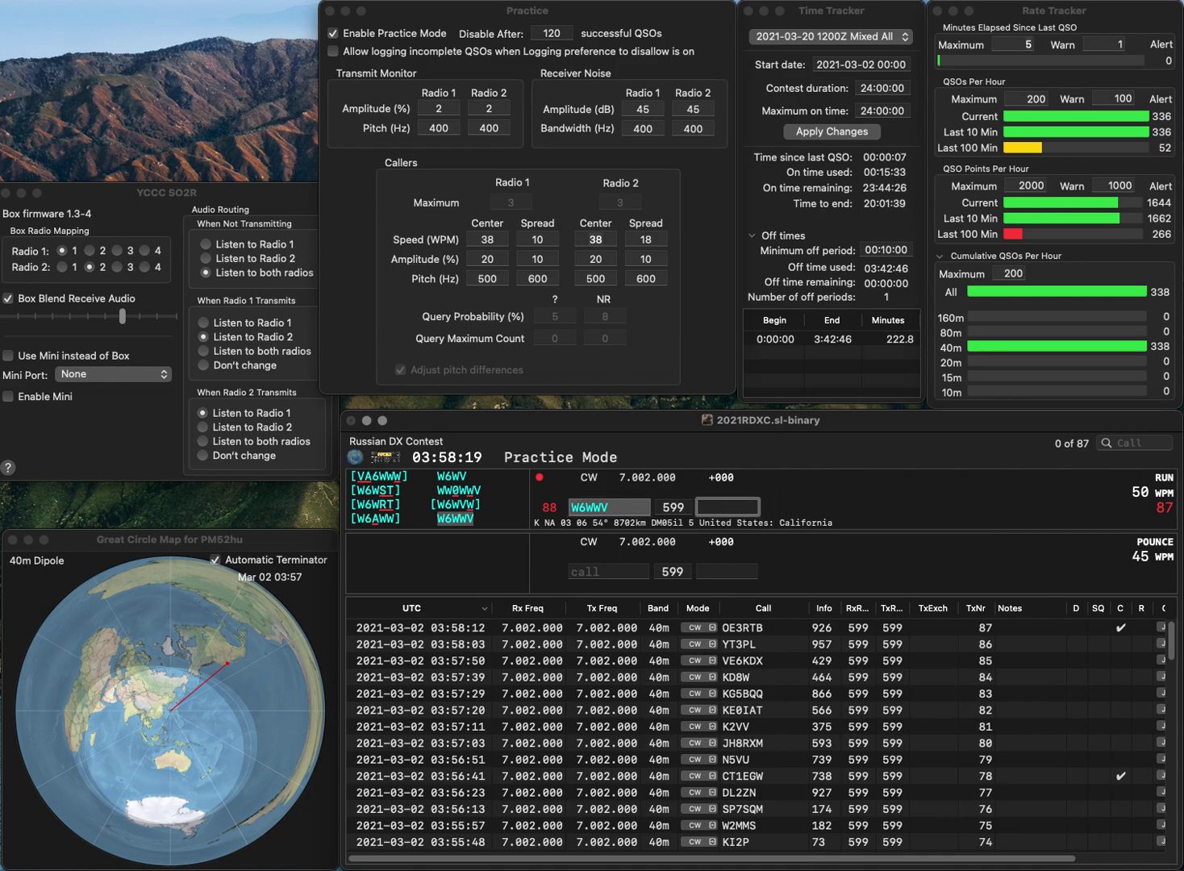
{"action": "type", "text": "970"}
{"action": "key", "text": "Return"}
{"action": "type", "text": "KE0SKV"}
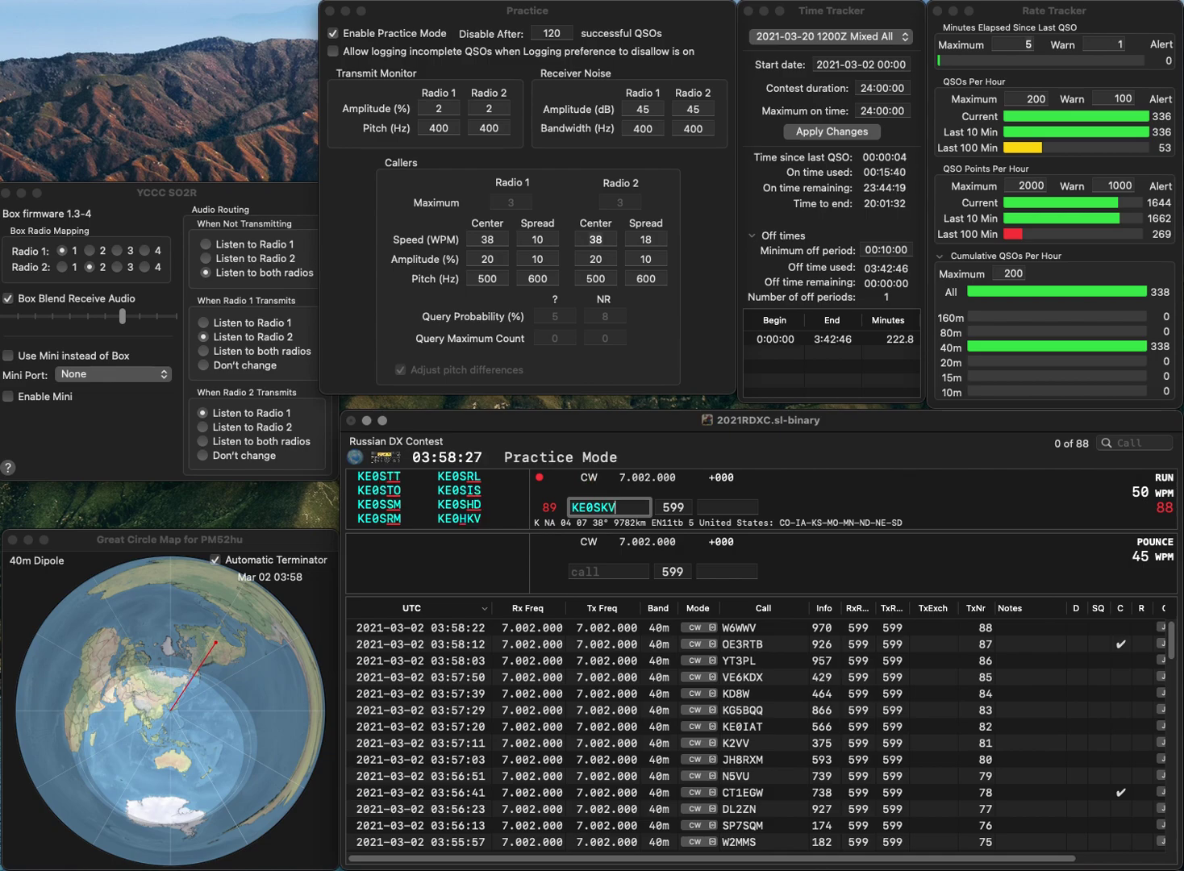
{"action": "key", "text": "Left"}
{"action": "key", "text": "Left"}
{"action": "key", "text": "BackSpace"}
{"action": "type", "text": "H"}
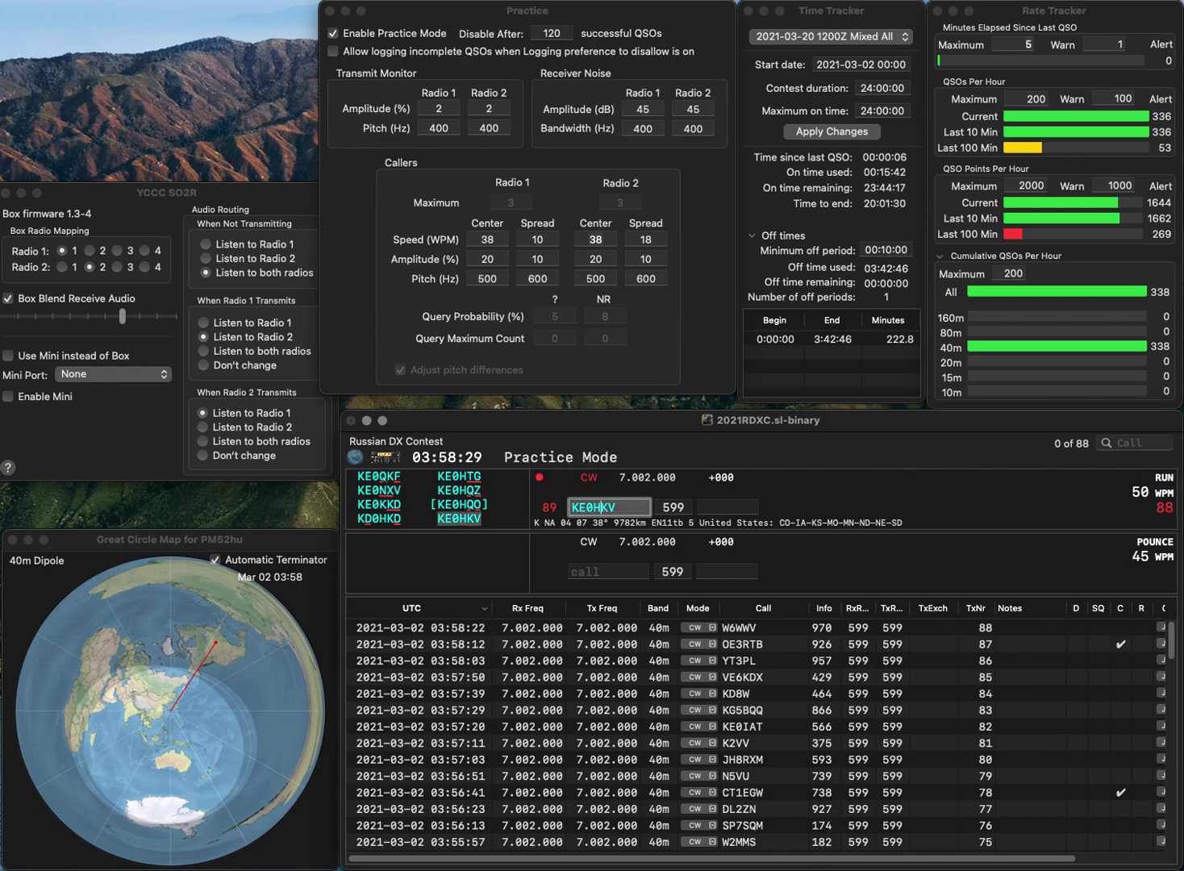
{"action": "left_click", "coordinate": [727, 506]}
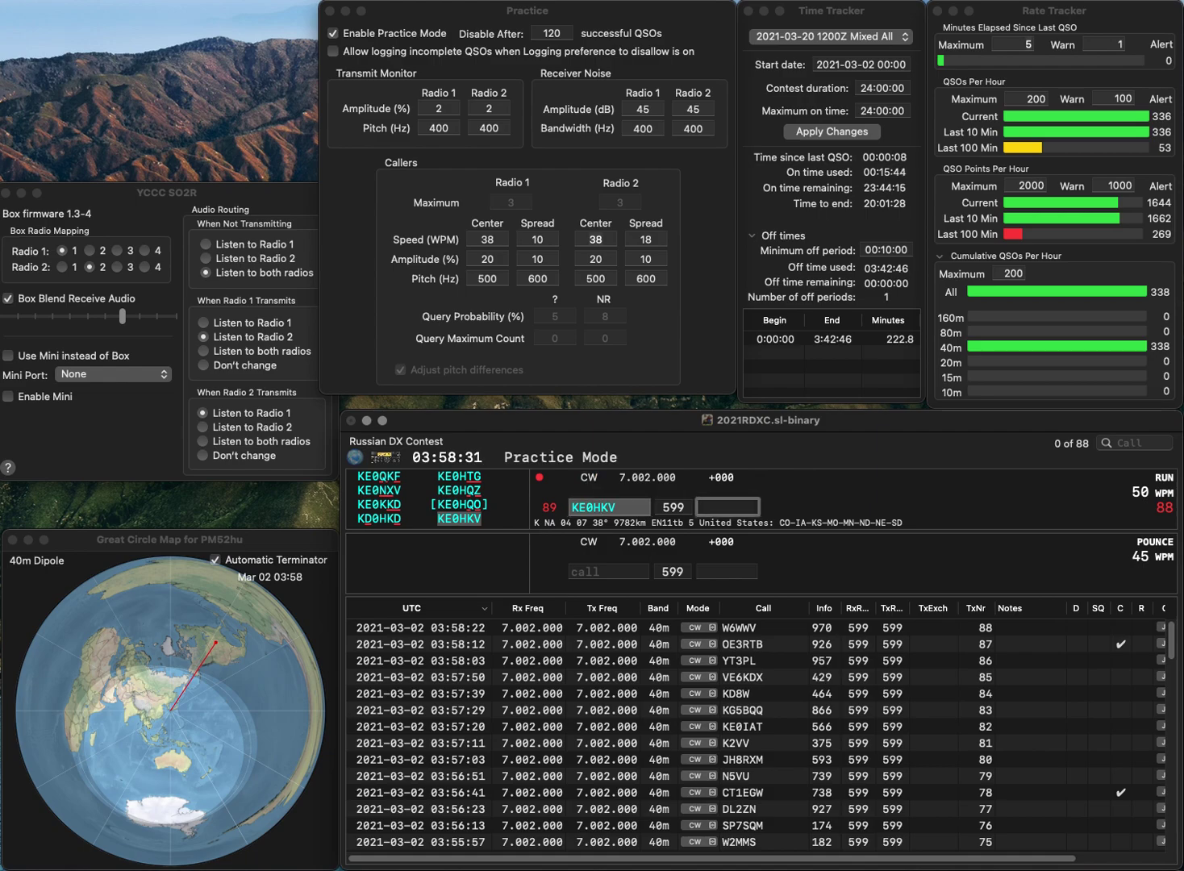
{"action": "type", "text": "34"}
{"action": "key", "text": "Return"}
{"action": "type", "text": "US5ABI"}
{"action": "key", "text": "Tab"}
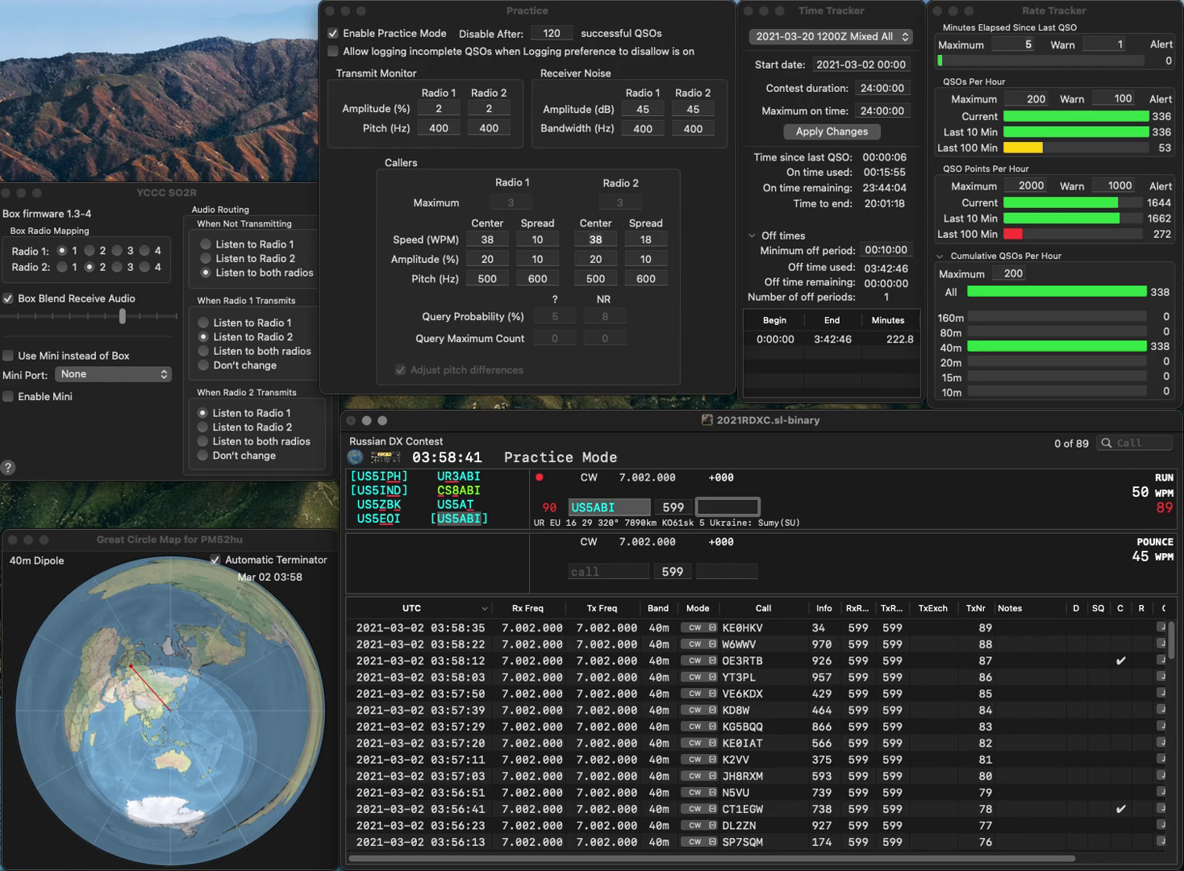
{"action": "type", "text": "884"}
{"action": "key", "text": "Return"}
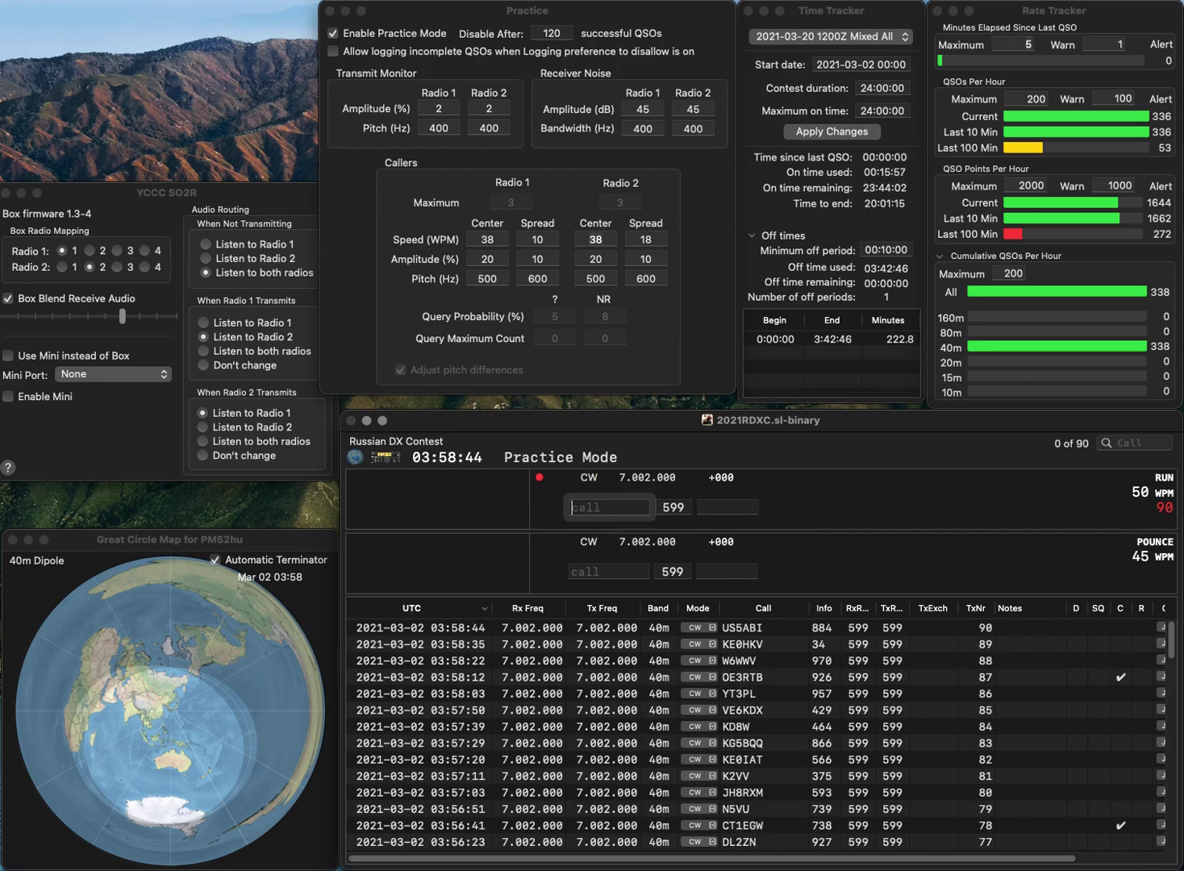
Log a run-radio contact with call sign OK7SX and received exchange 640.
{"action": "type", "text": "oK"}
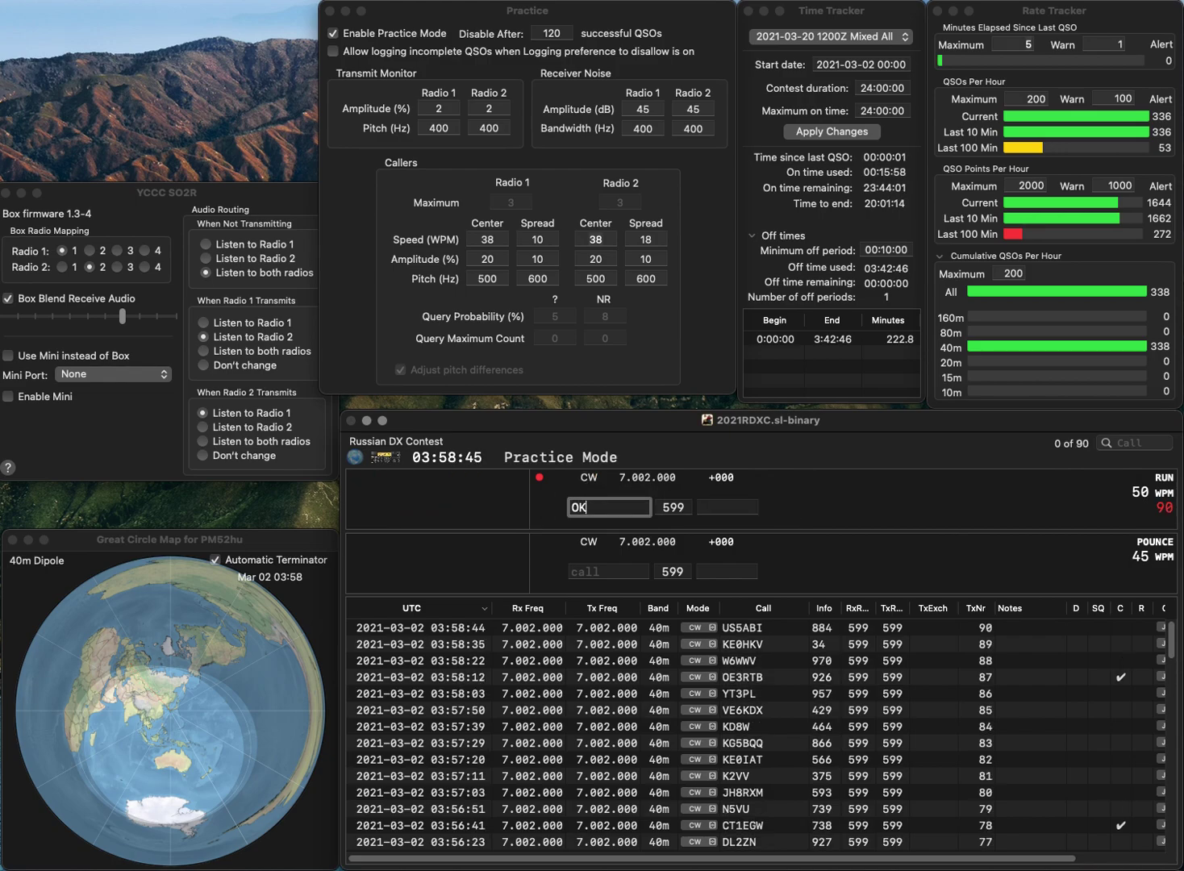
{"action": "type", "text": "7SX"}
{"action": "key", "text": "space"}
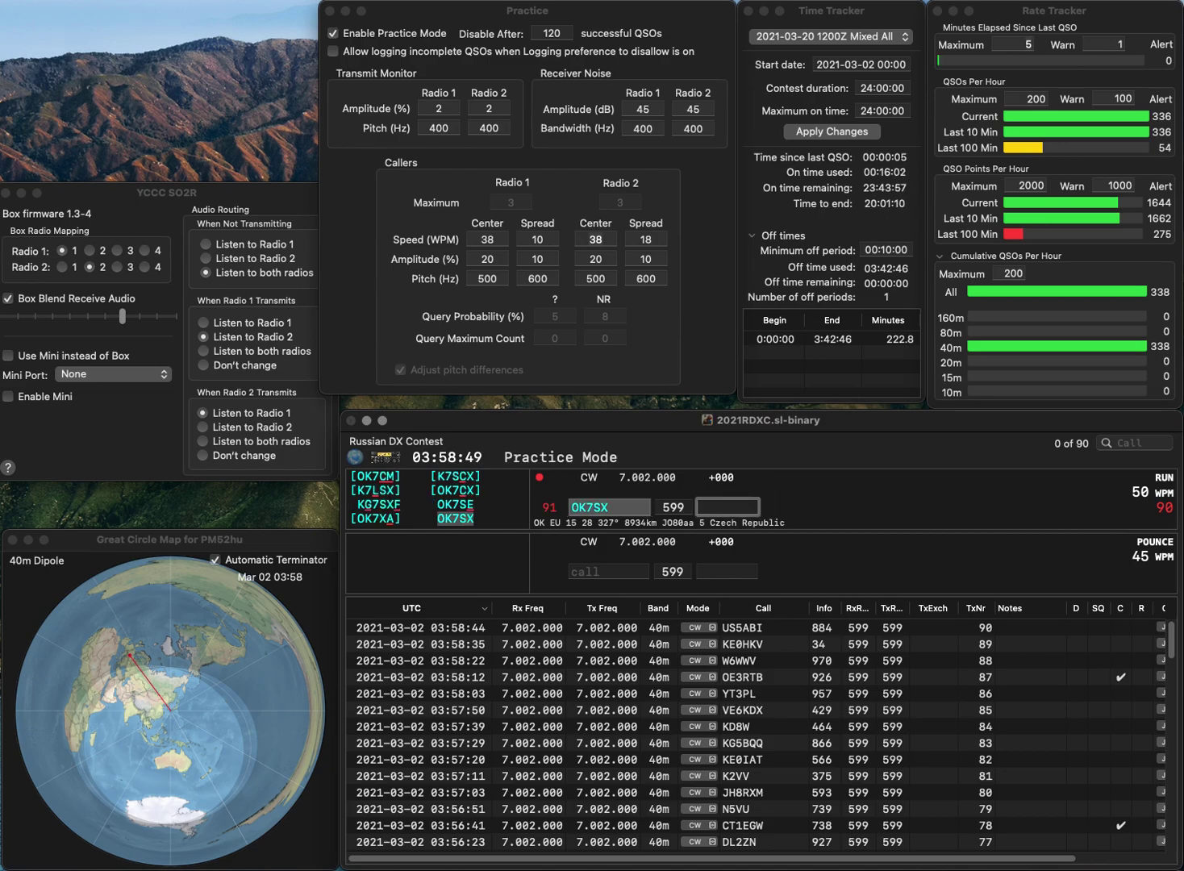
{"action": "type", "text": "640"}
{"action": "key", "text": "Return"}
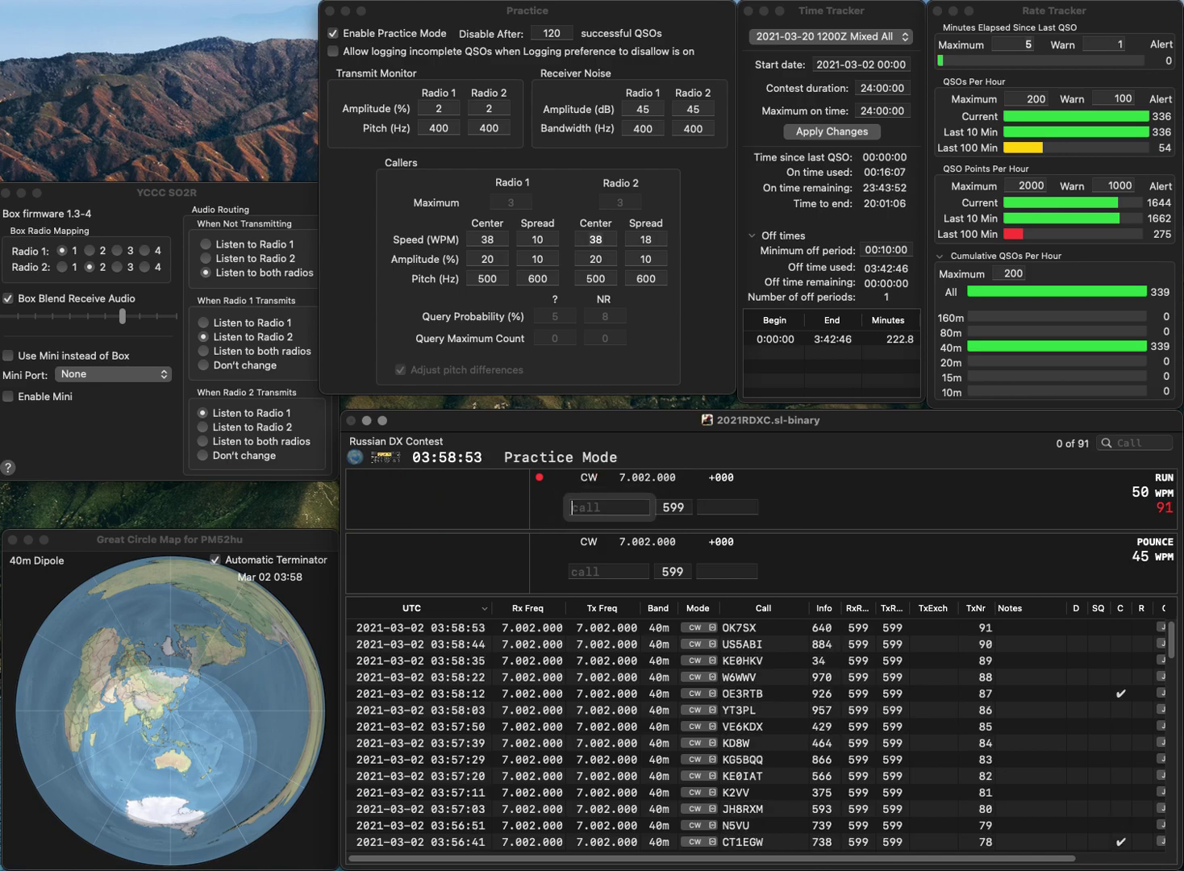
{"action": "type", "text": "ES3YW"}
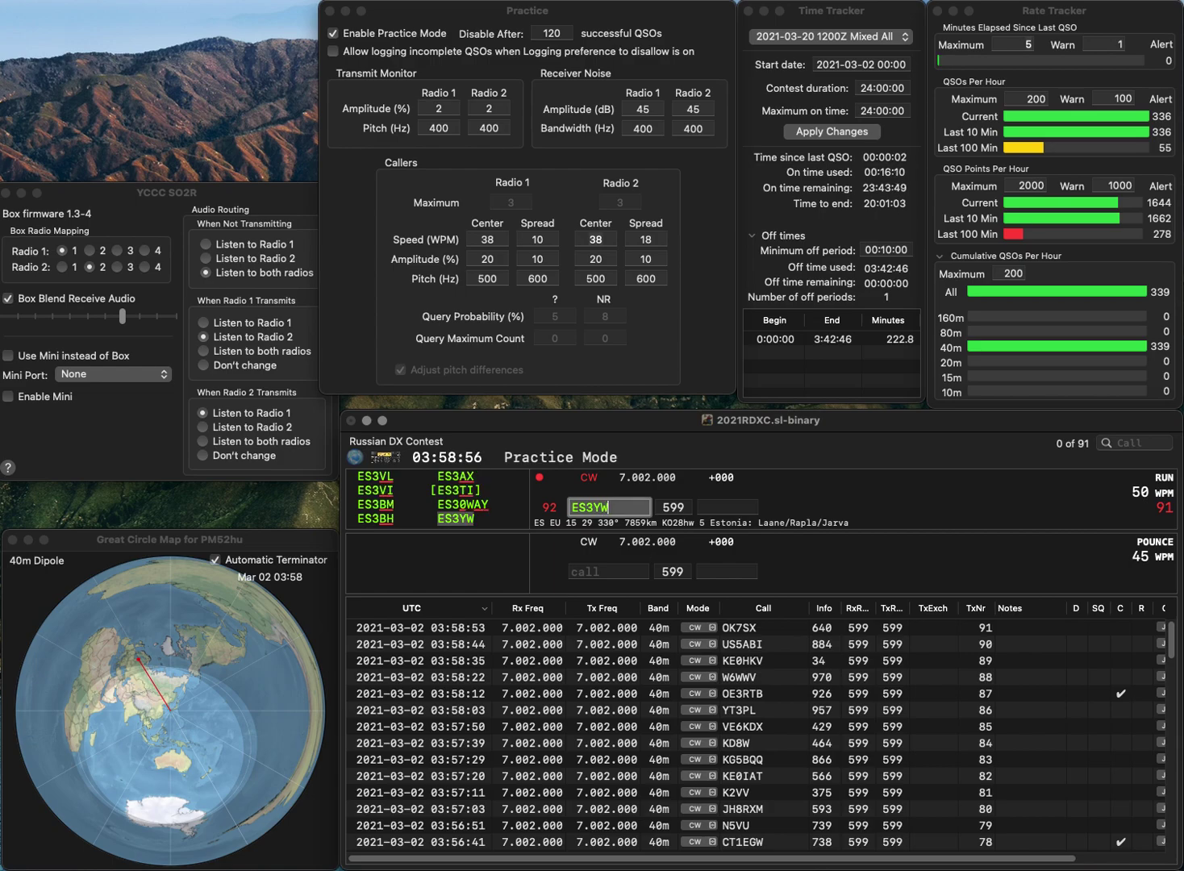
{"action": "key", "text": "space"}
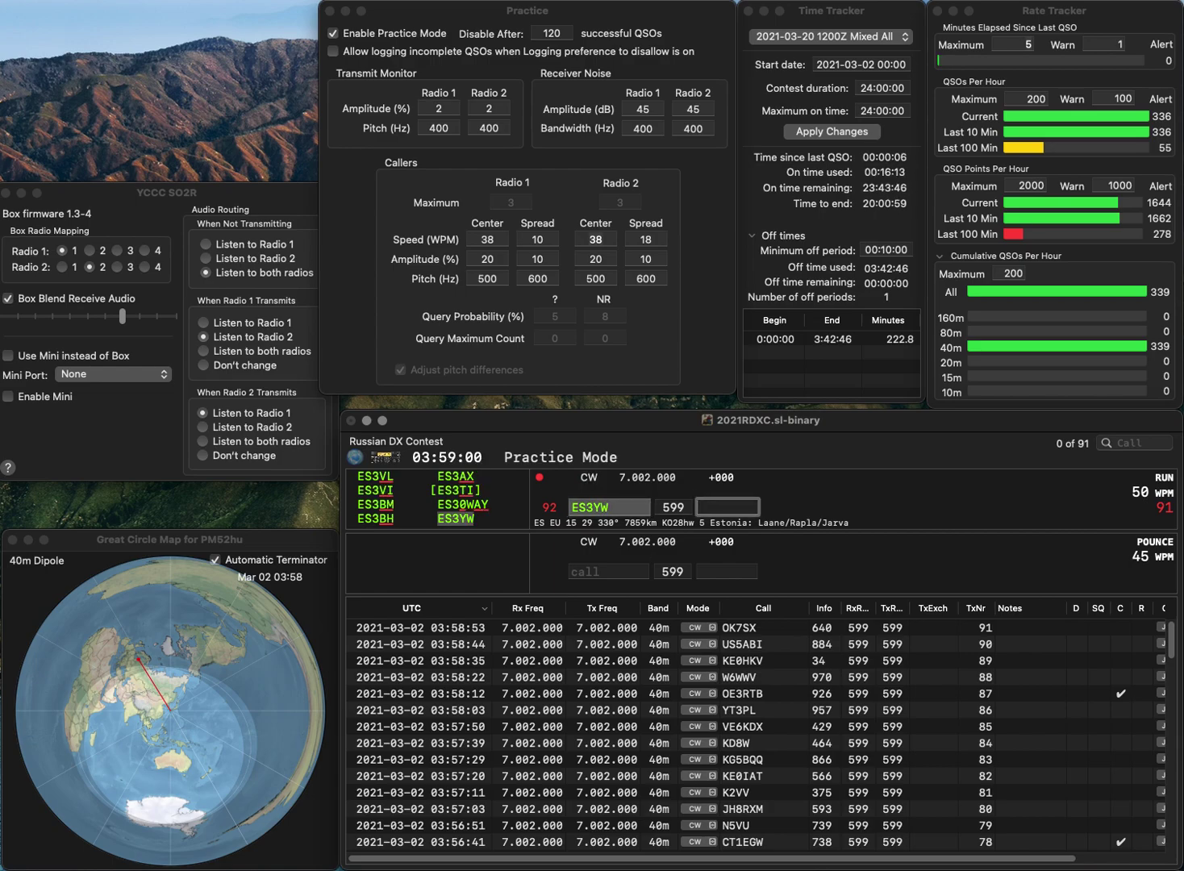
{"action": "type", "text": "56"}
{"action": "key", "text": "Return"}
{"action": "type", "text": "KD9IWX"}
{"action": "key", "text": "Return"}
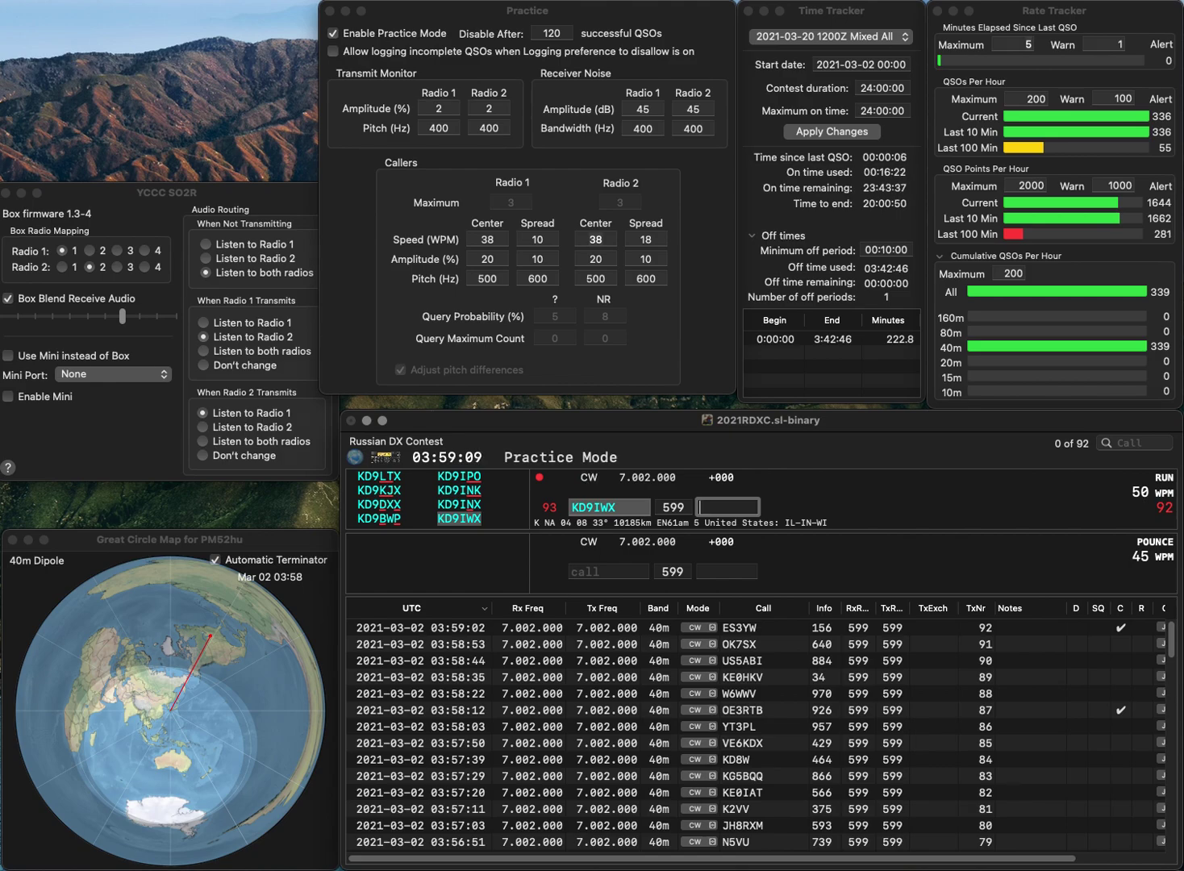
{"action": "type", "text": "32"}
{"action": "key", "text": "Return"}
{"action": "type", "text": "R4"}
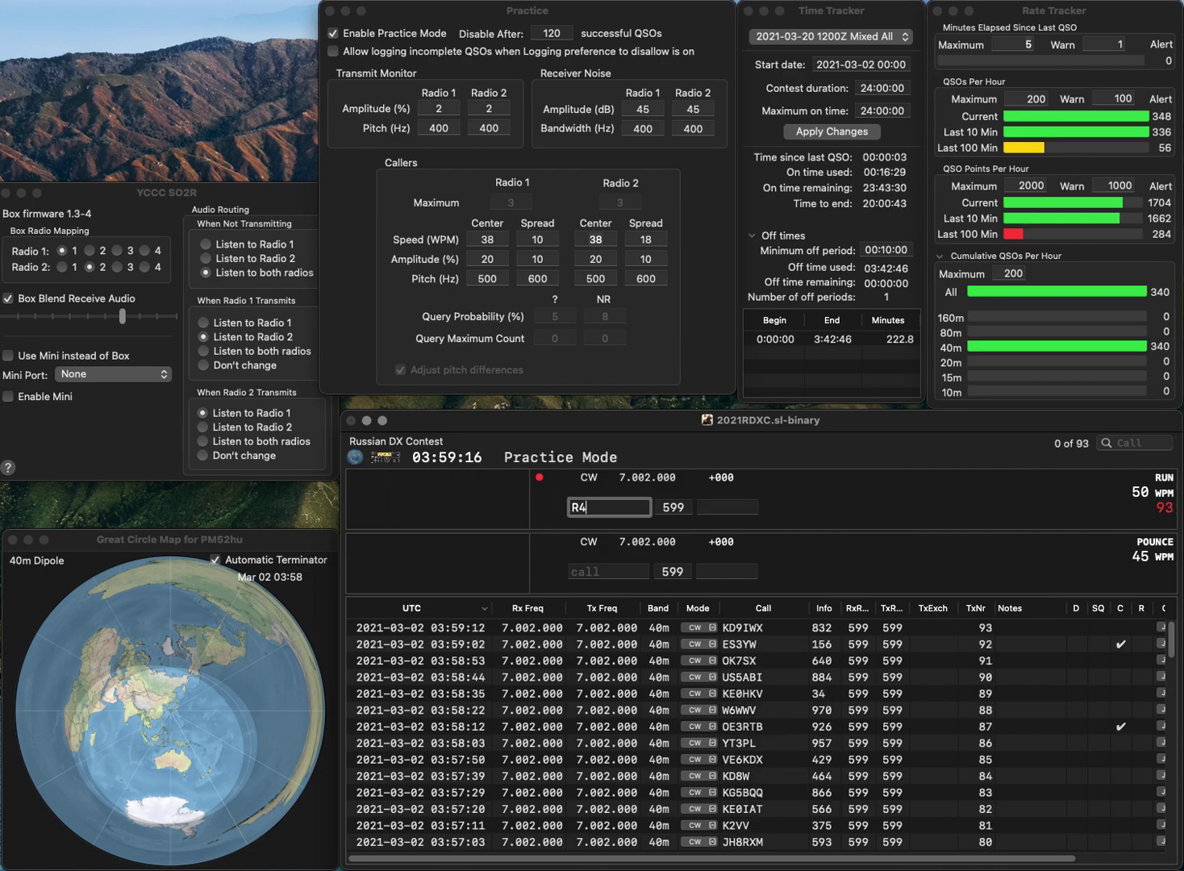
{"action": "type", "text": "DK"}
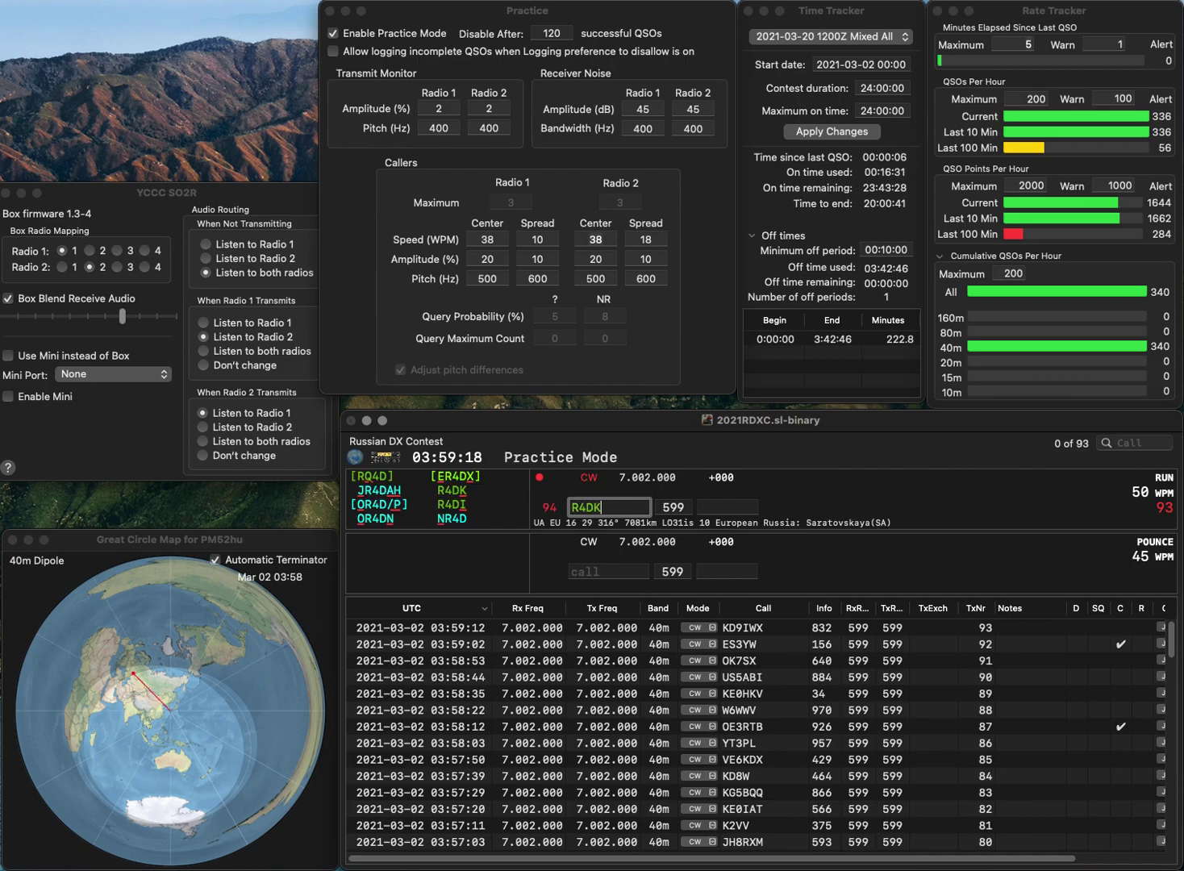
{"action": "key", "text": "space"}
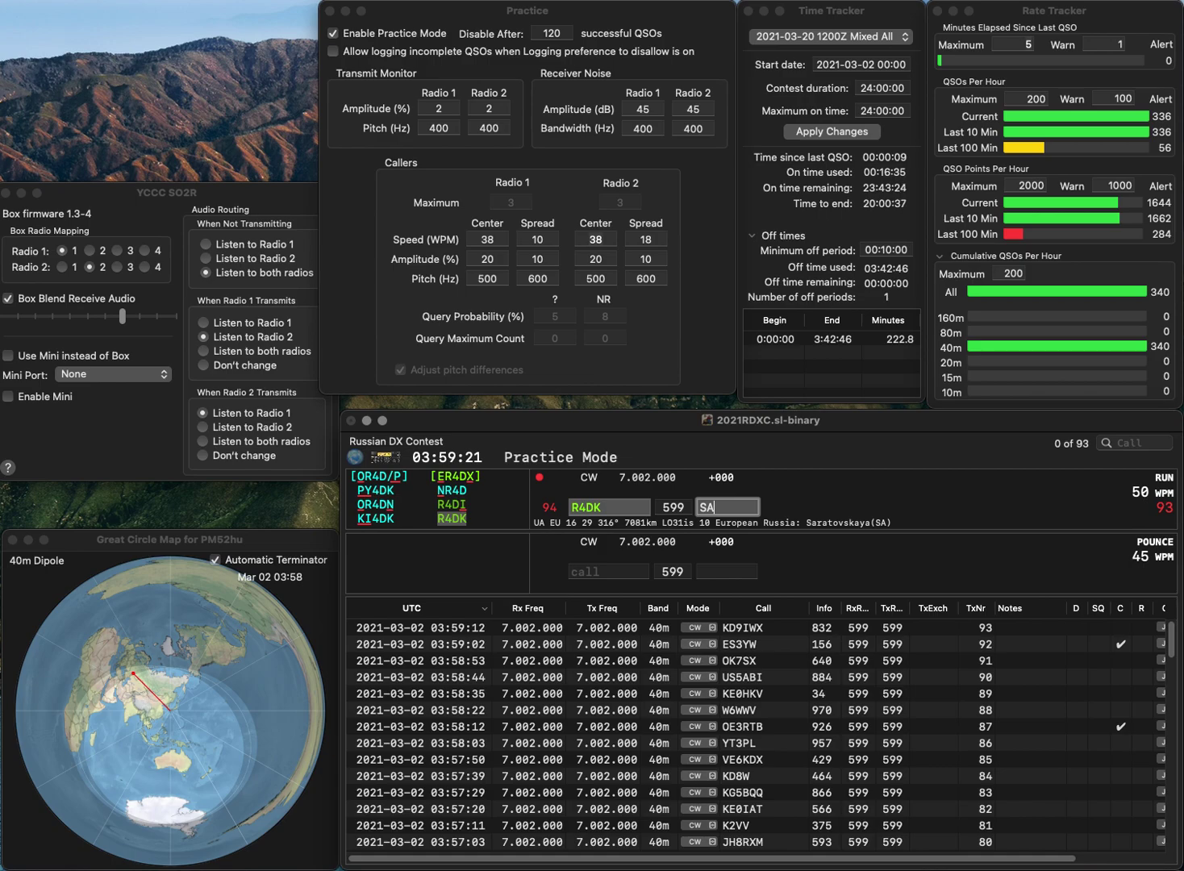
{"action": "key", "text": "Return"}
{"action": "type", "text": "J6X"}
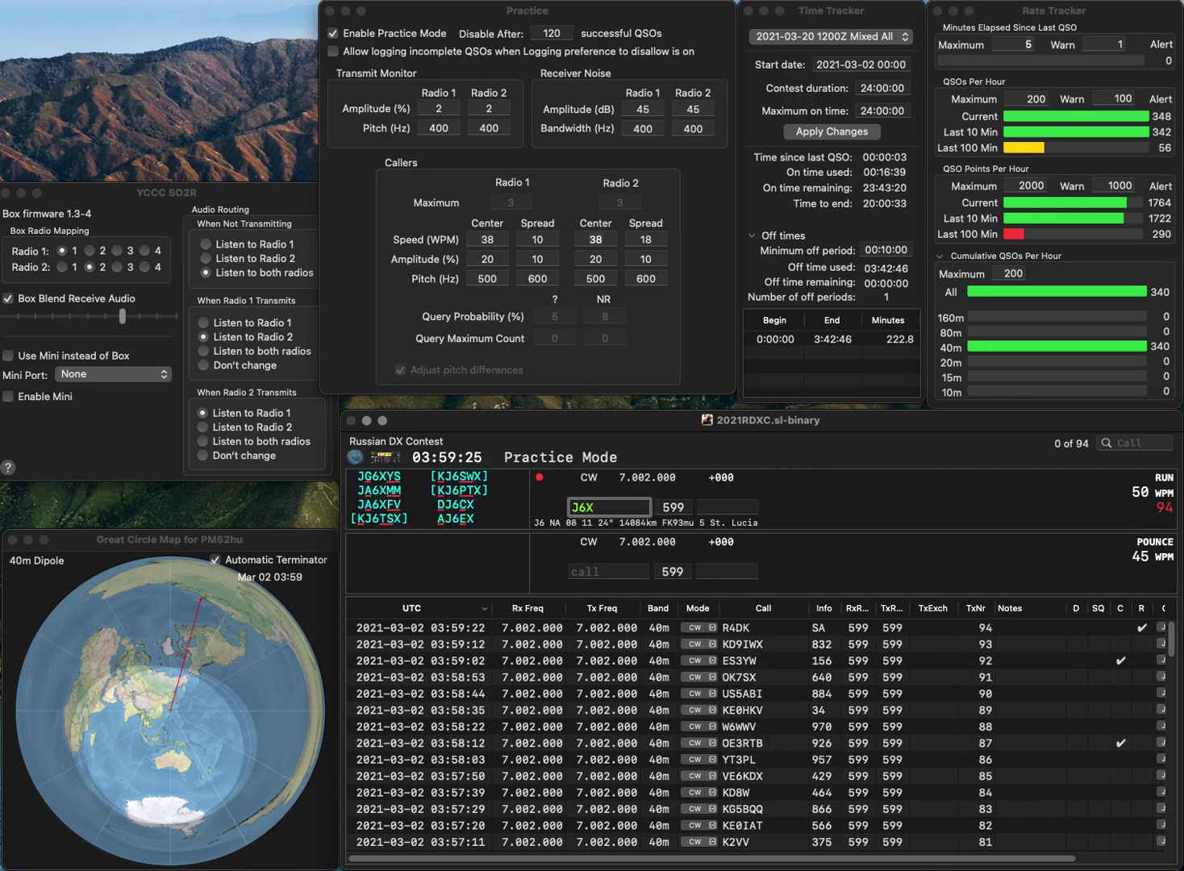
{"action": "key", "text": "Escape"}
{"action": "type", "text": "K7WF"}
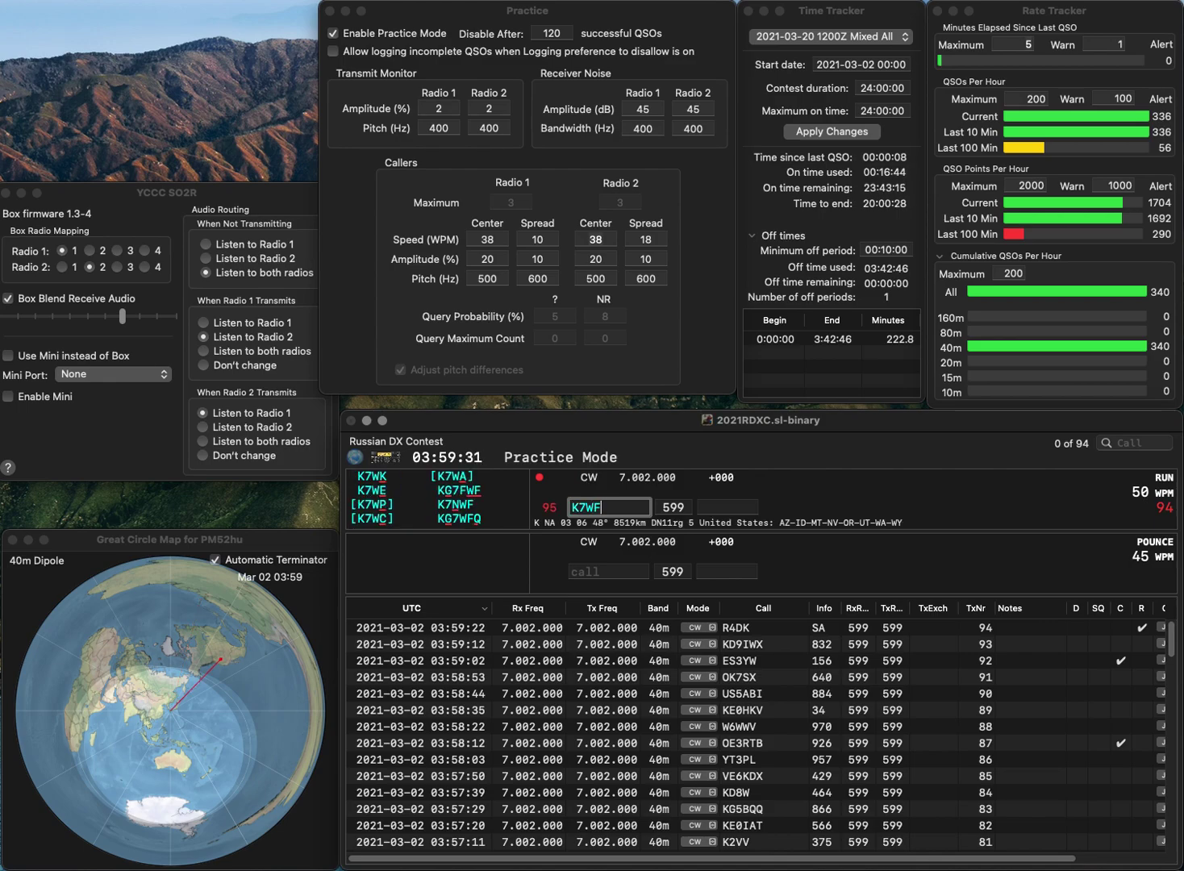
{"action": "key", "text": "BackSpace"}
{"action": "type", "text": "JF"}
{"action": "key", "text": "Return"}
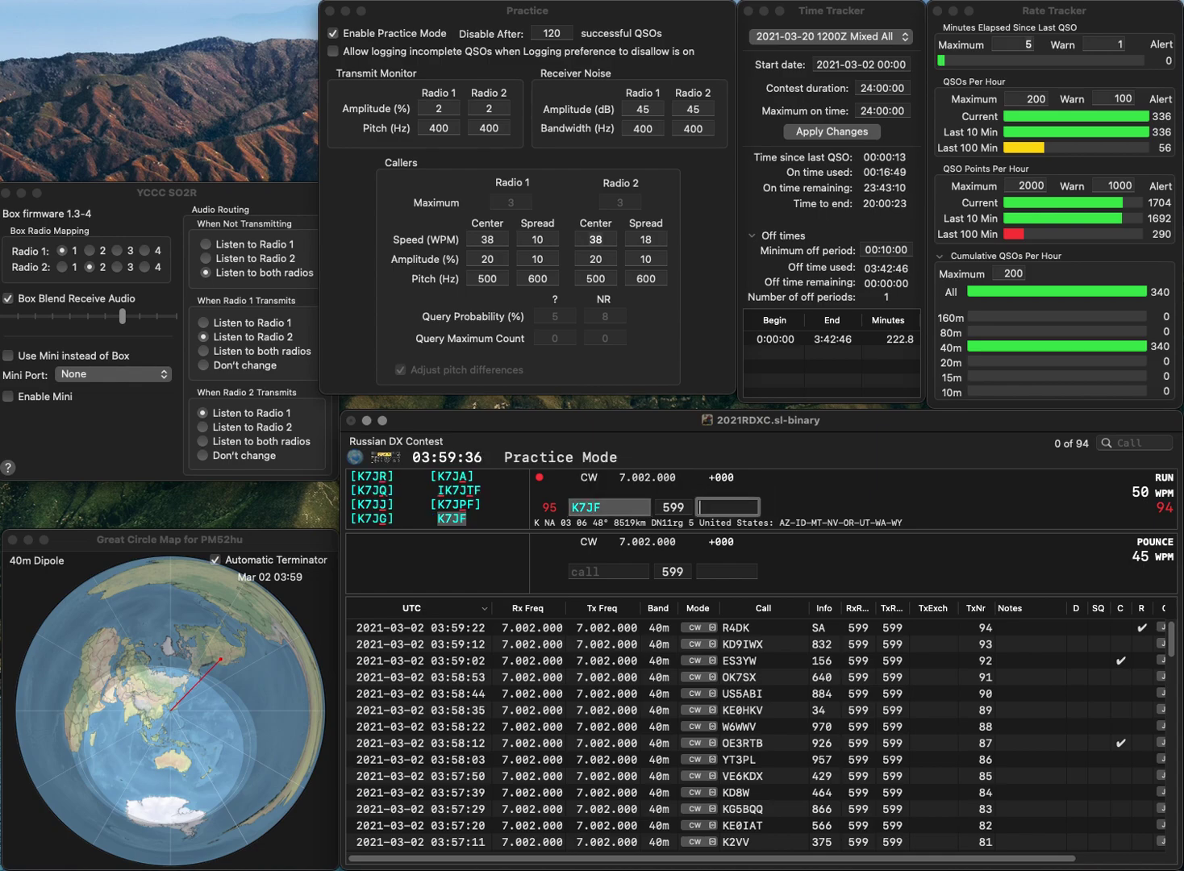
{"action": "type", "text": "517"}
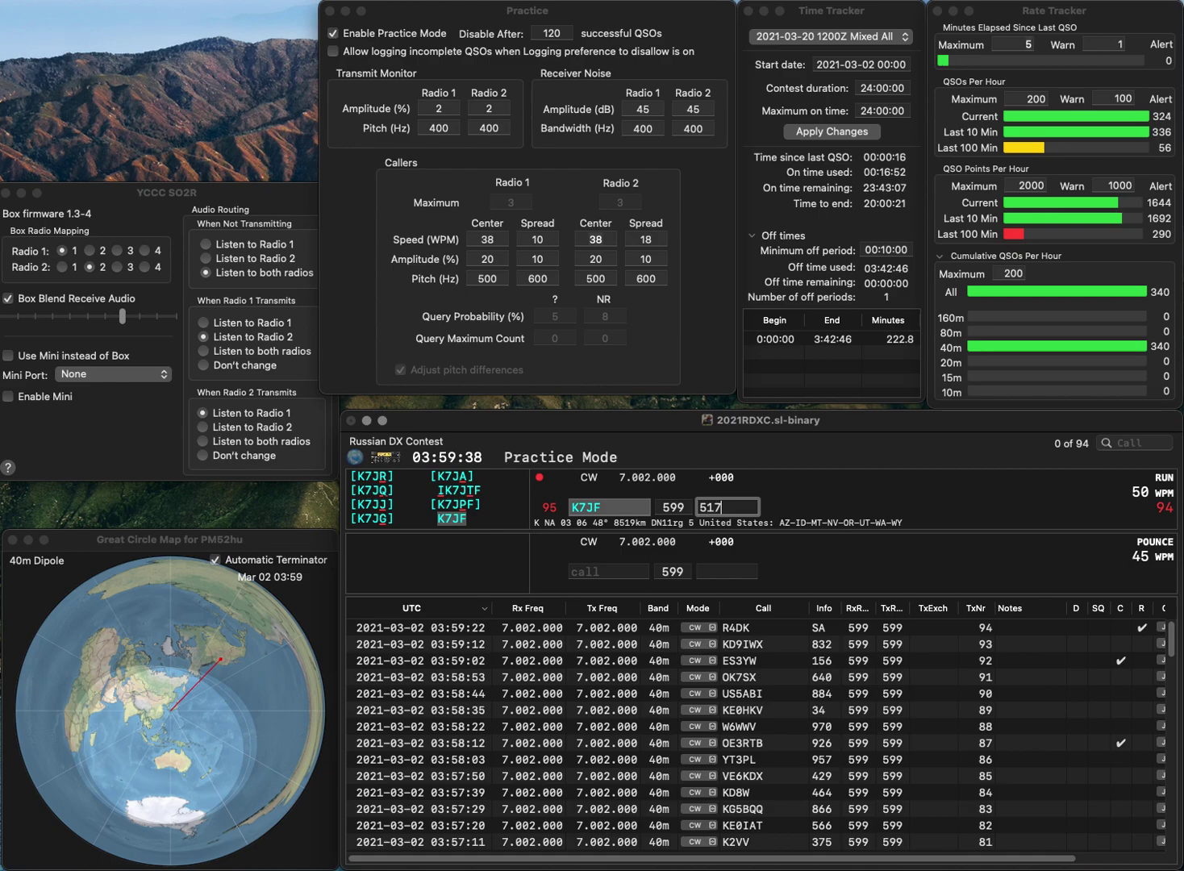
{"action": "key", "text": "Return"}
Log a run-radio contact with call sign J6/NG7E and received exchange 992.
{"action": "type", "text": "J6/NG"}
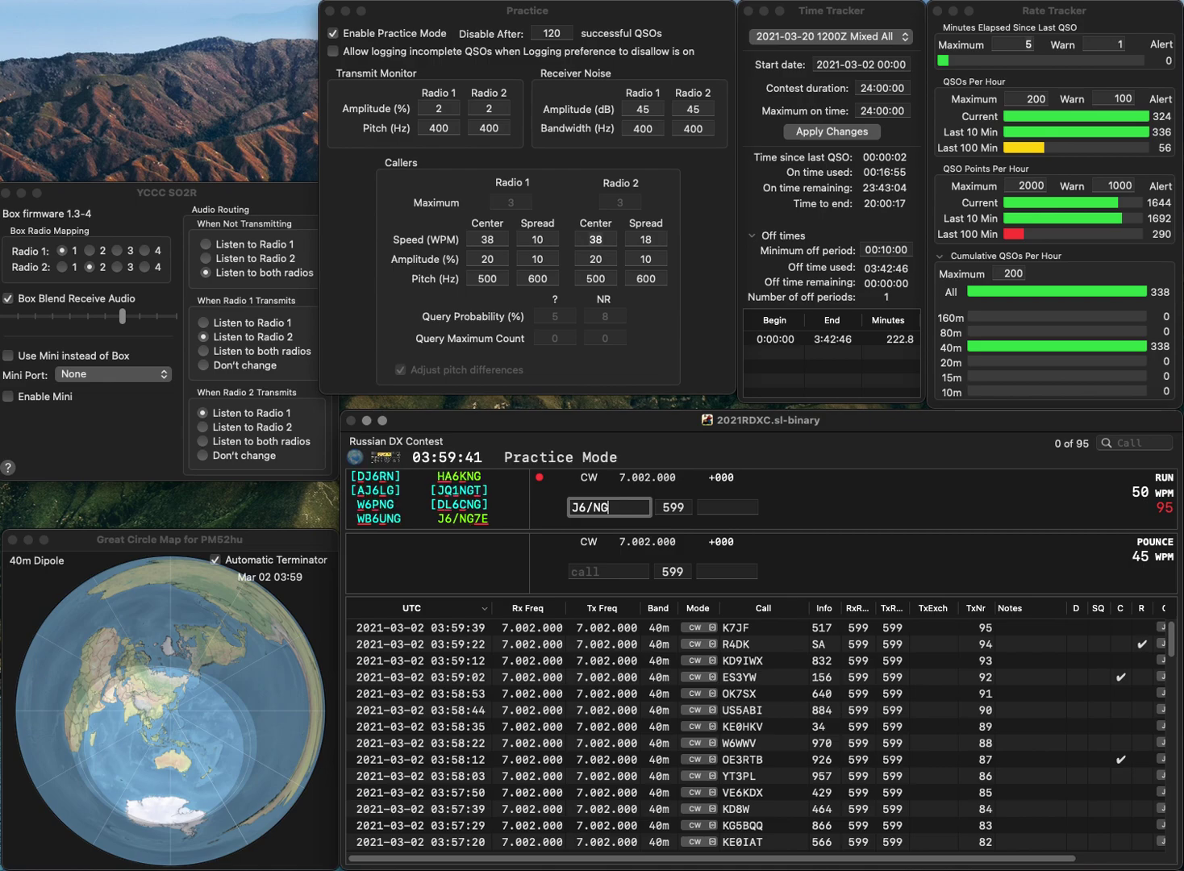
{"action": "type", "text": "7E"}
{"action": "key", "text": "space"}
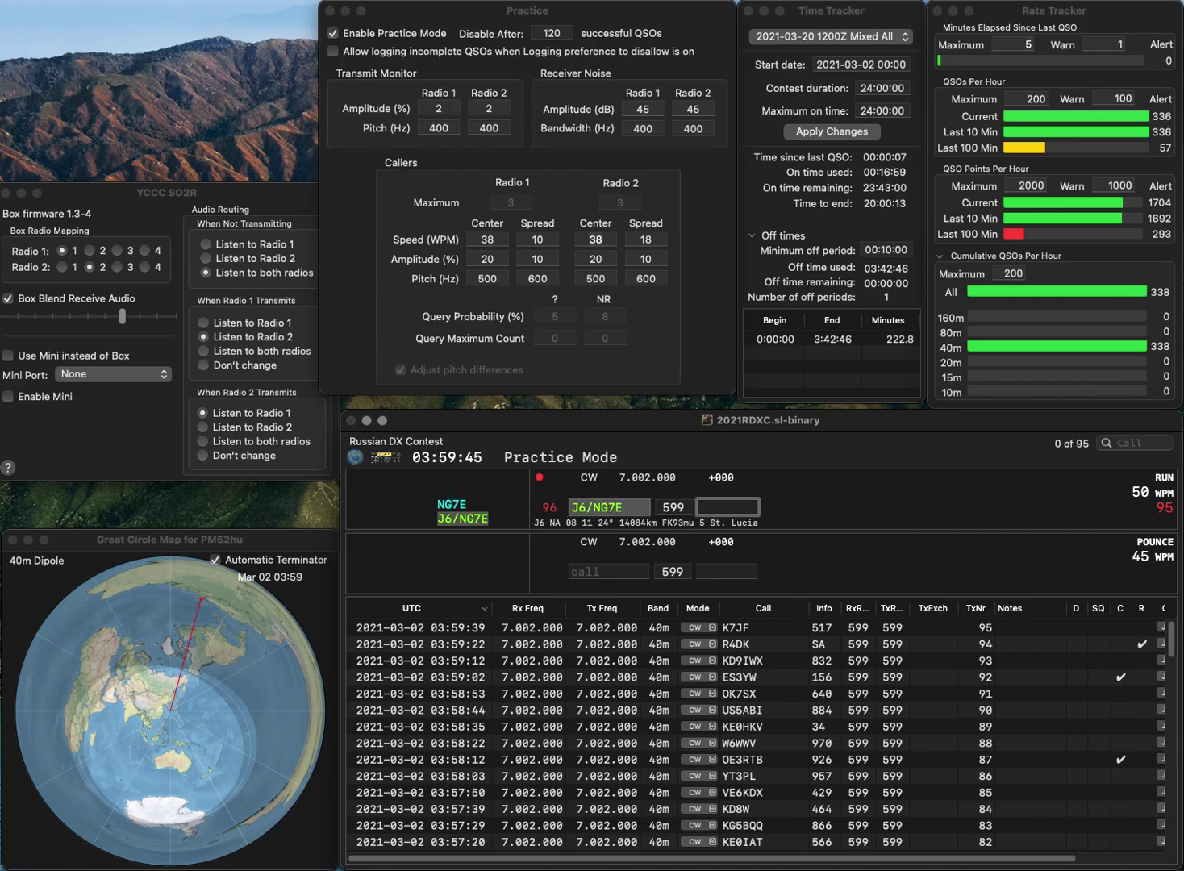
{"action": "type", "text": "992"}
{"action": "key", "text": "Return"}
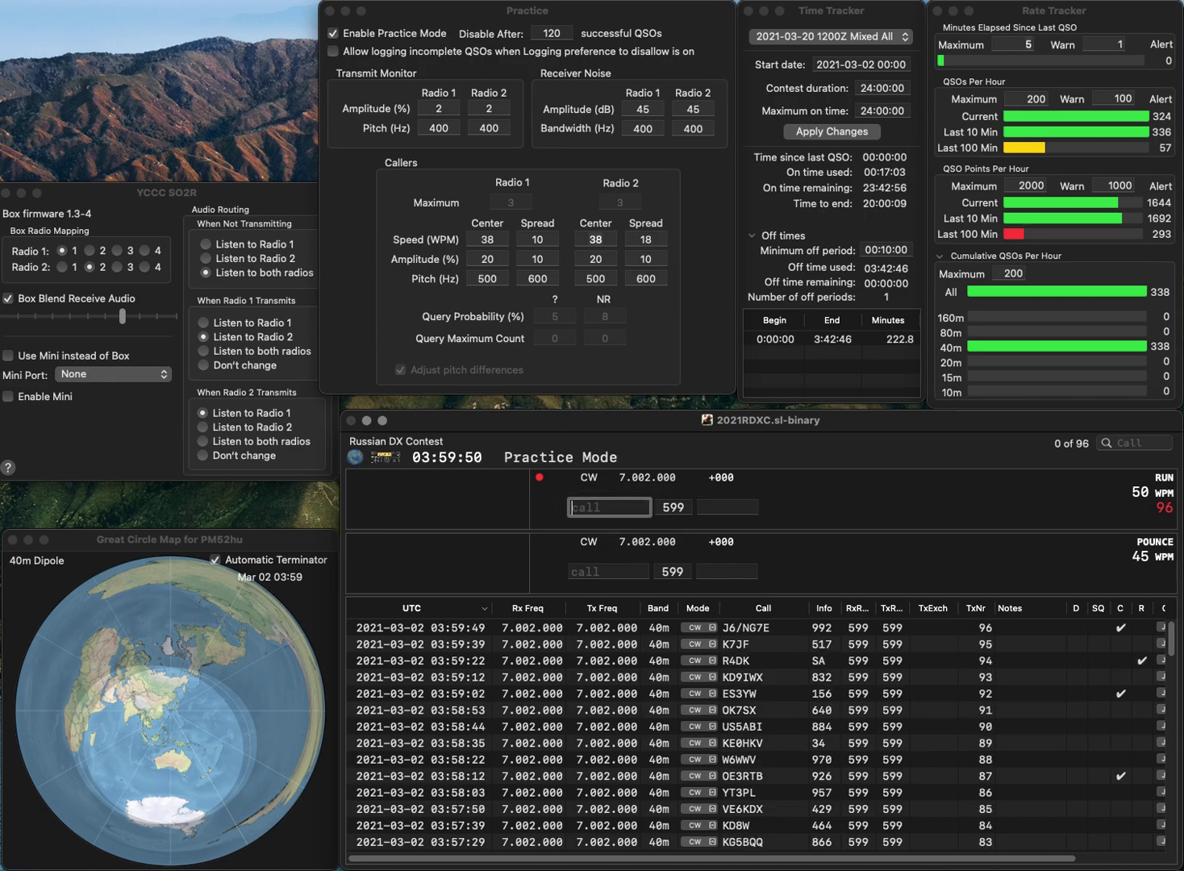
{"action": "type", "text": "A"}
{"action": "type", "text": "F6GQ"}
{"action": "key", "text": "space"}
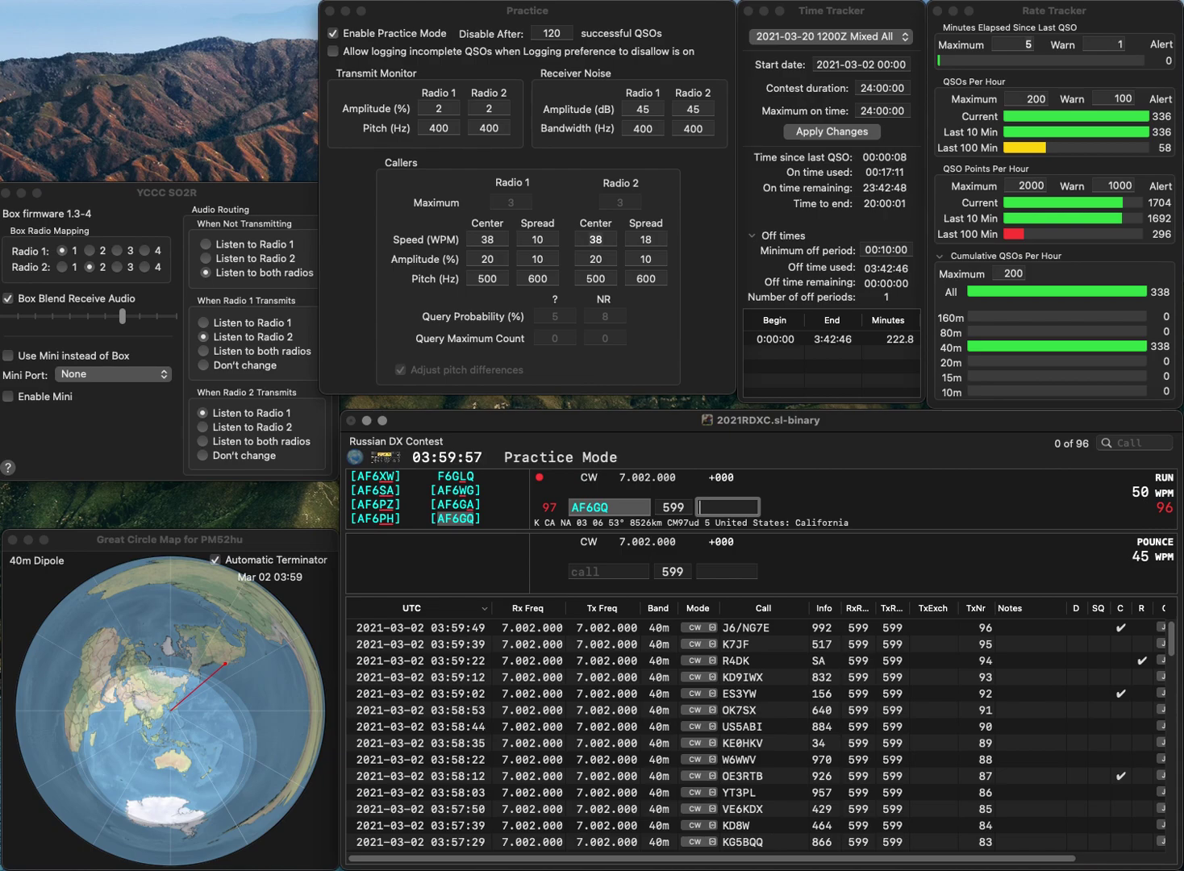
{"action": "type", "text": "153"}
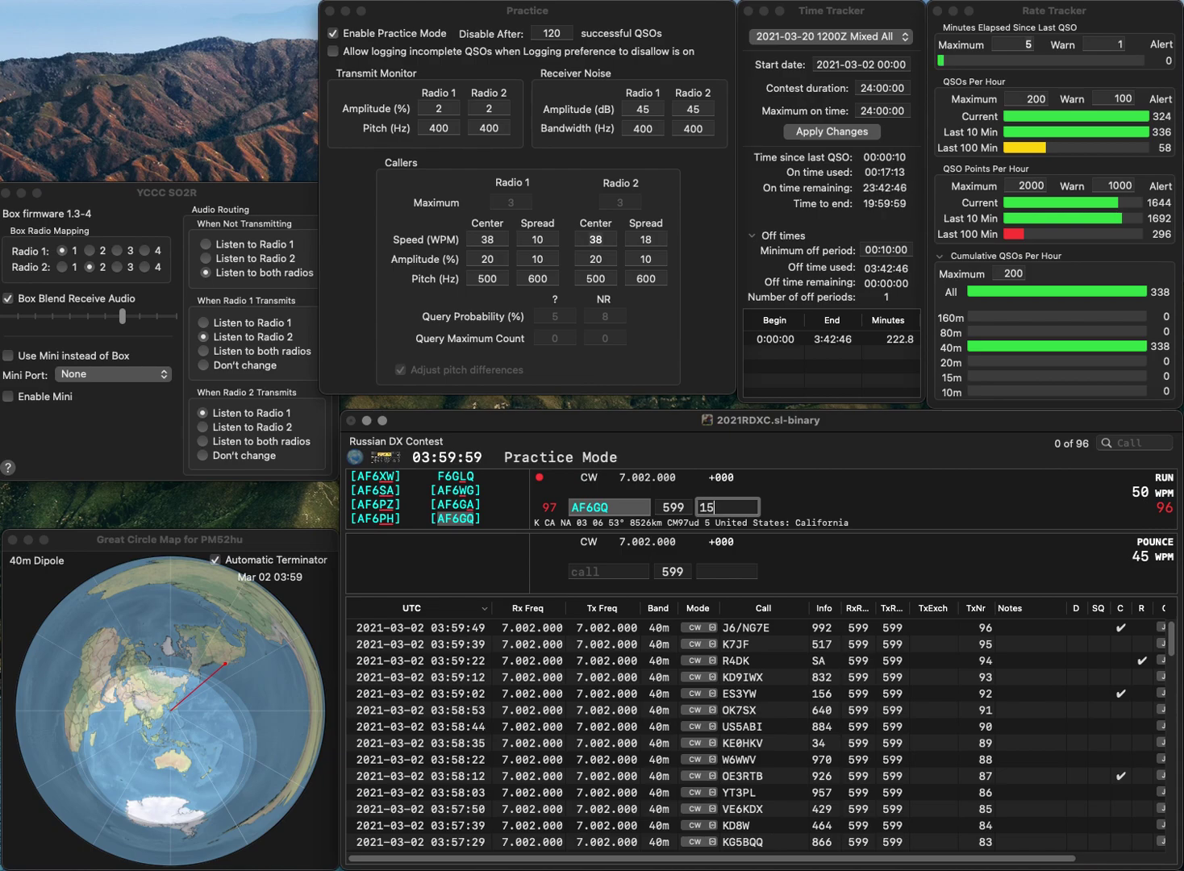
{"action": "key", "text": "Return"}
Log a run-radio contact with call sign UA4WW and received exchange UD.
{"action": "type", "text": "UA4WW"}
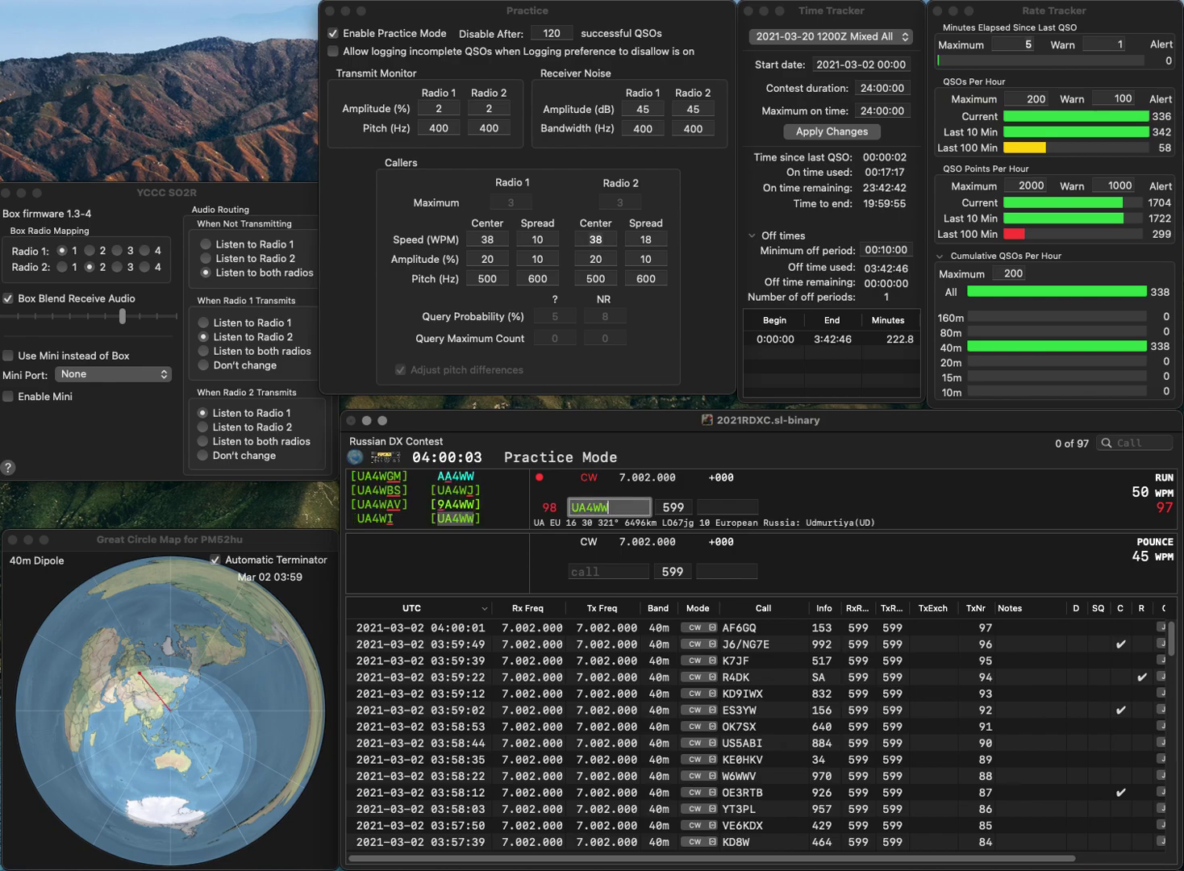
{"action": "key", "text": "Return"}
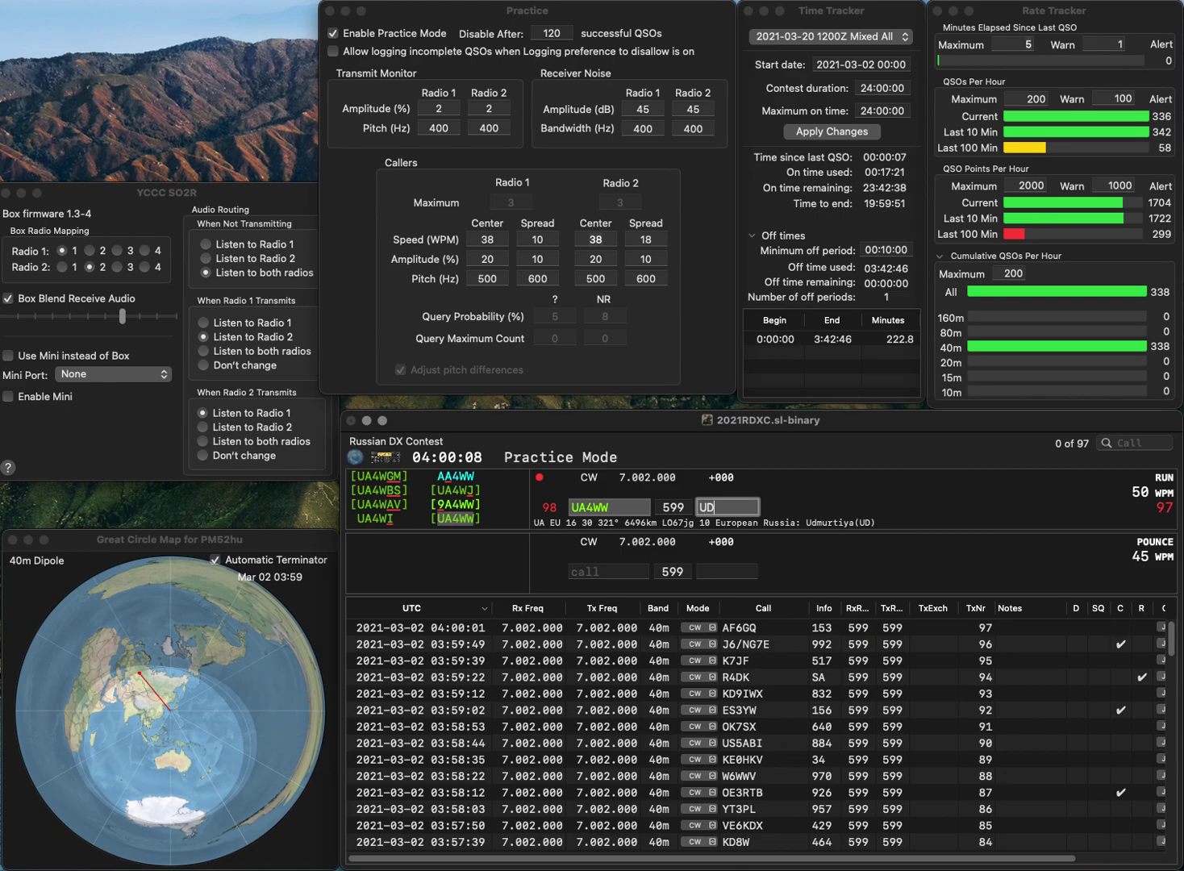
{"action": "key", "text": "Return"}
{"action": "type", "text": "G0U"}
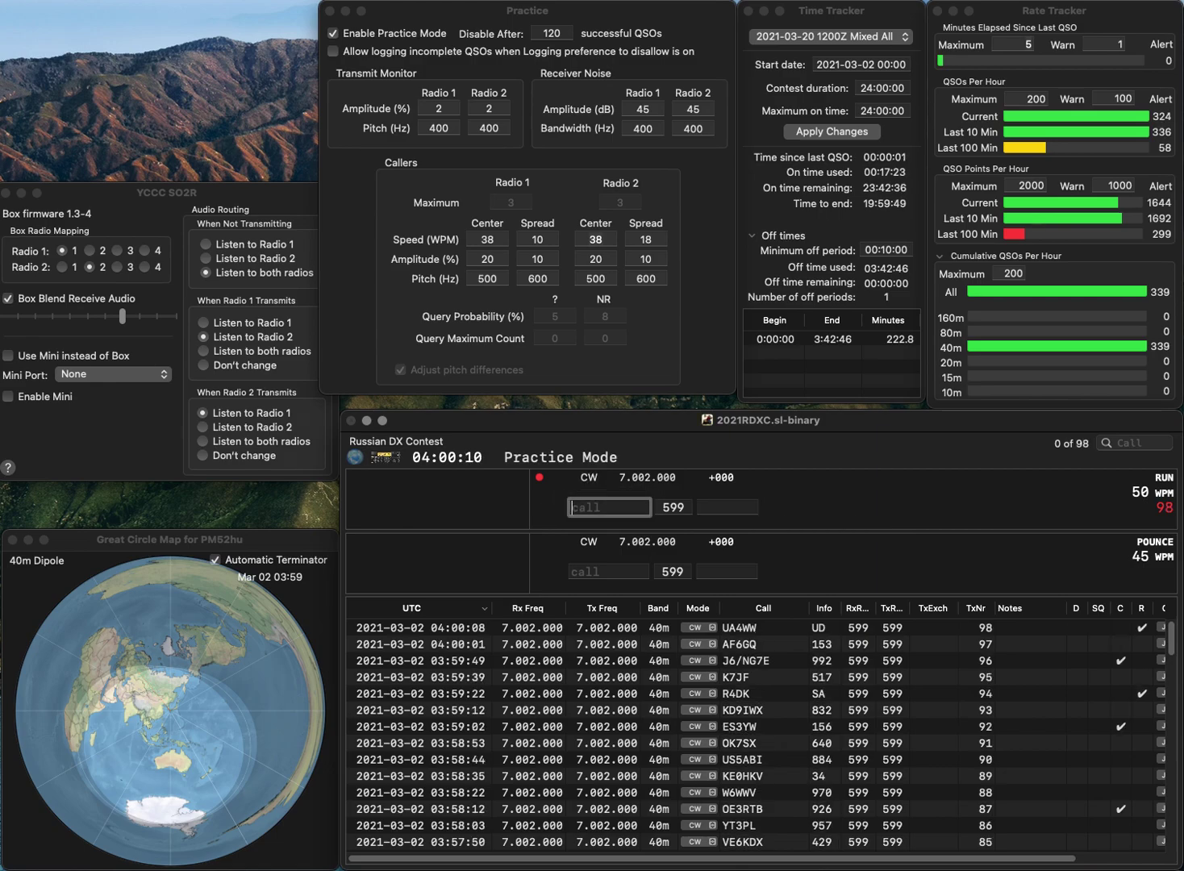
{"action": "type", "text": "WK"}
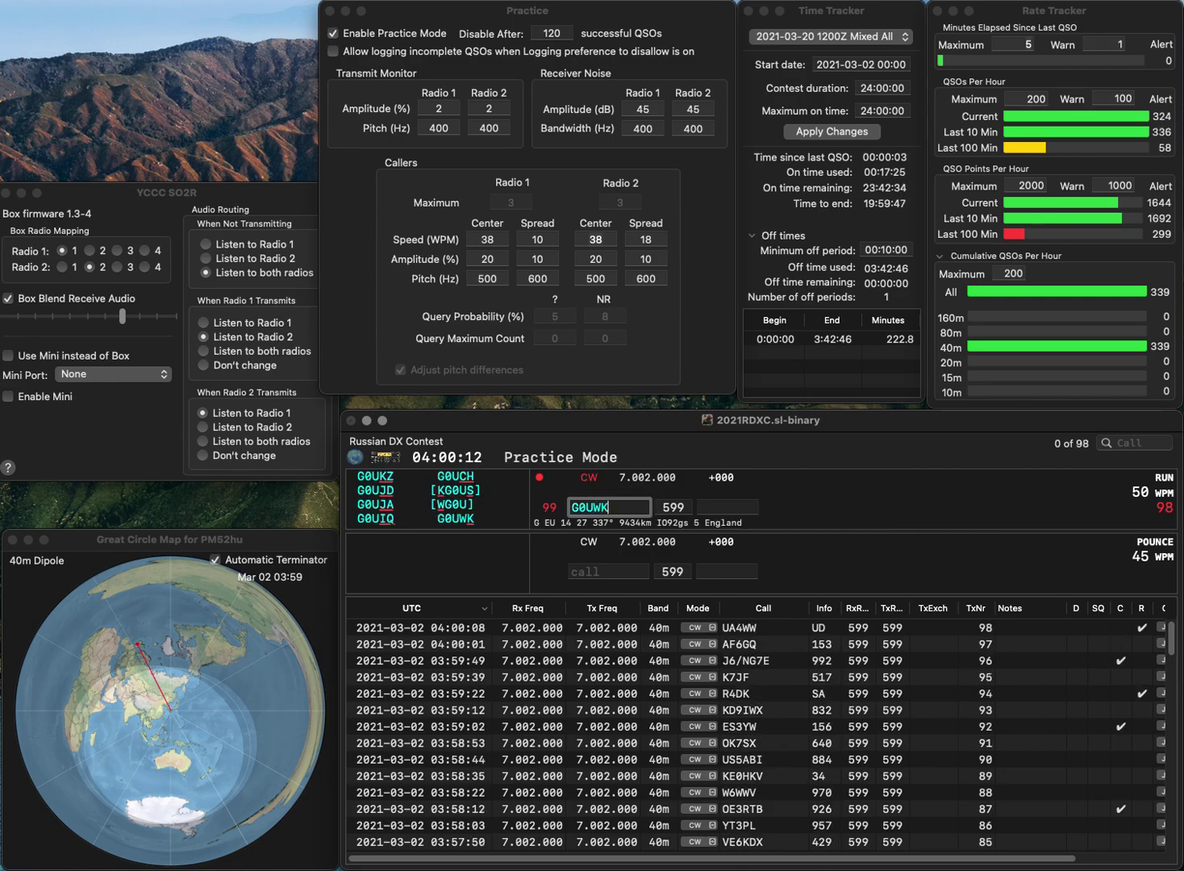
{"action": "key", "text": "Tab"}
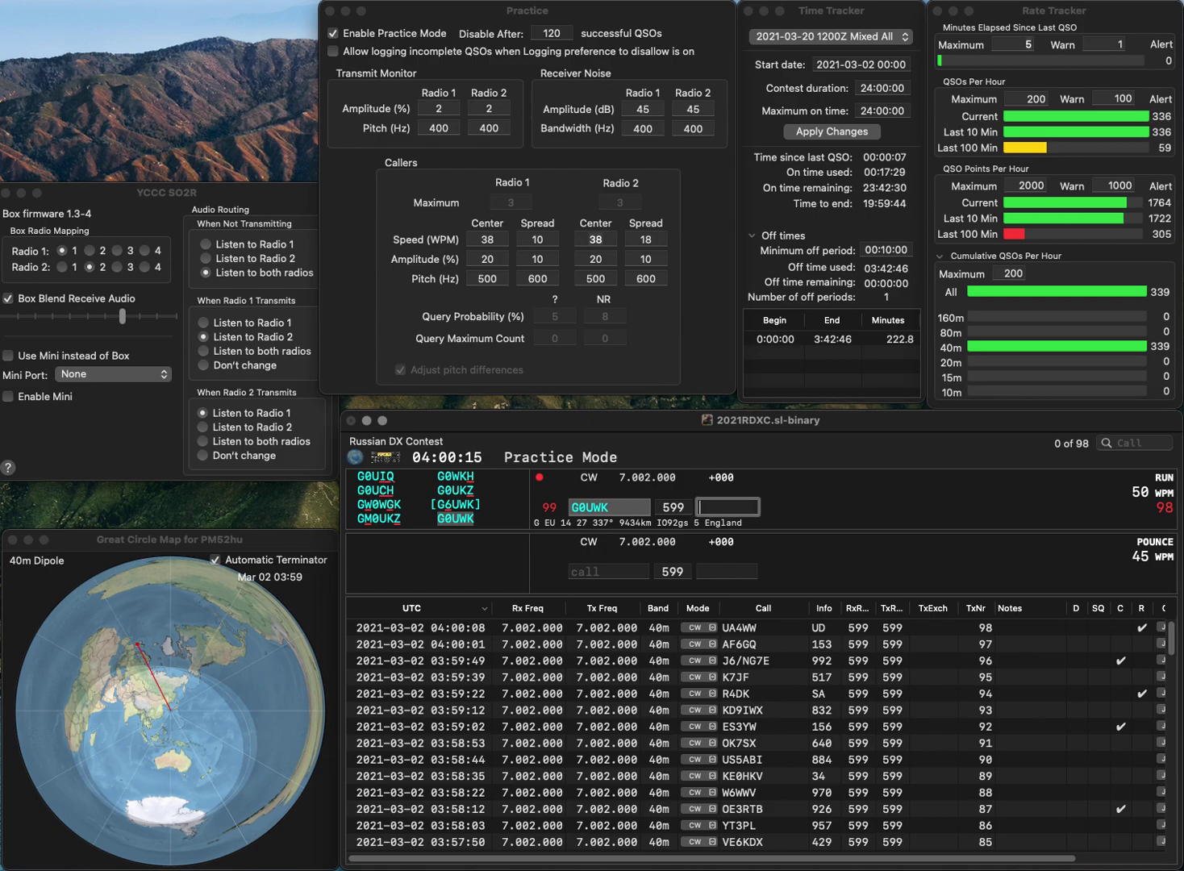
{"action": "type", "text": "06"}
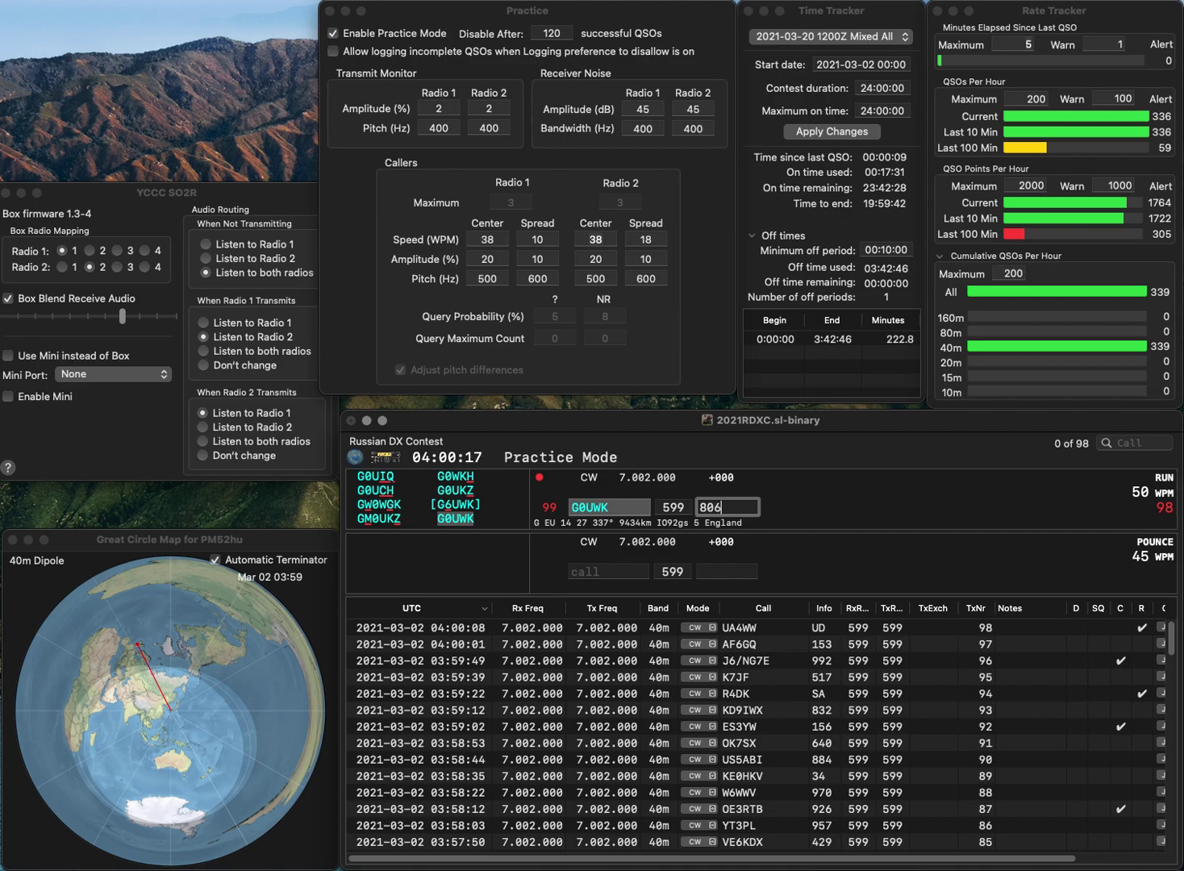
{"action": "key", "text": "Return"}
{"action": "type", "text": "O9CX"}
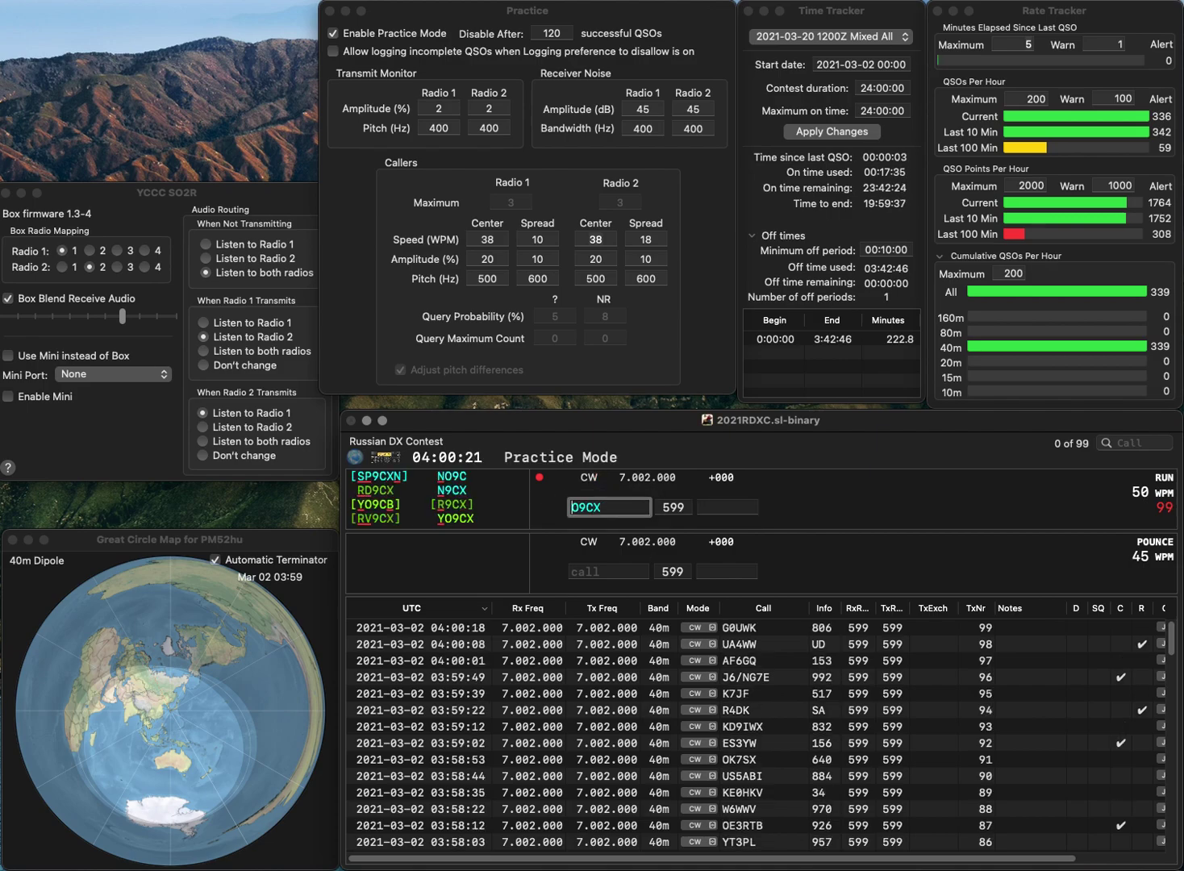
{"action": "key", "text": "super+Left"}
{"action": "type", "text": "Y"}
{"action": "key", "text": "Return"}
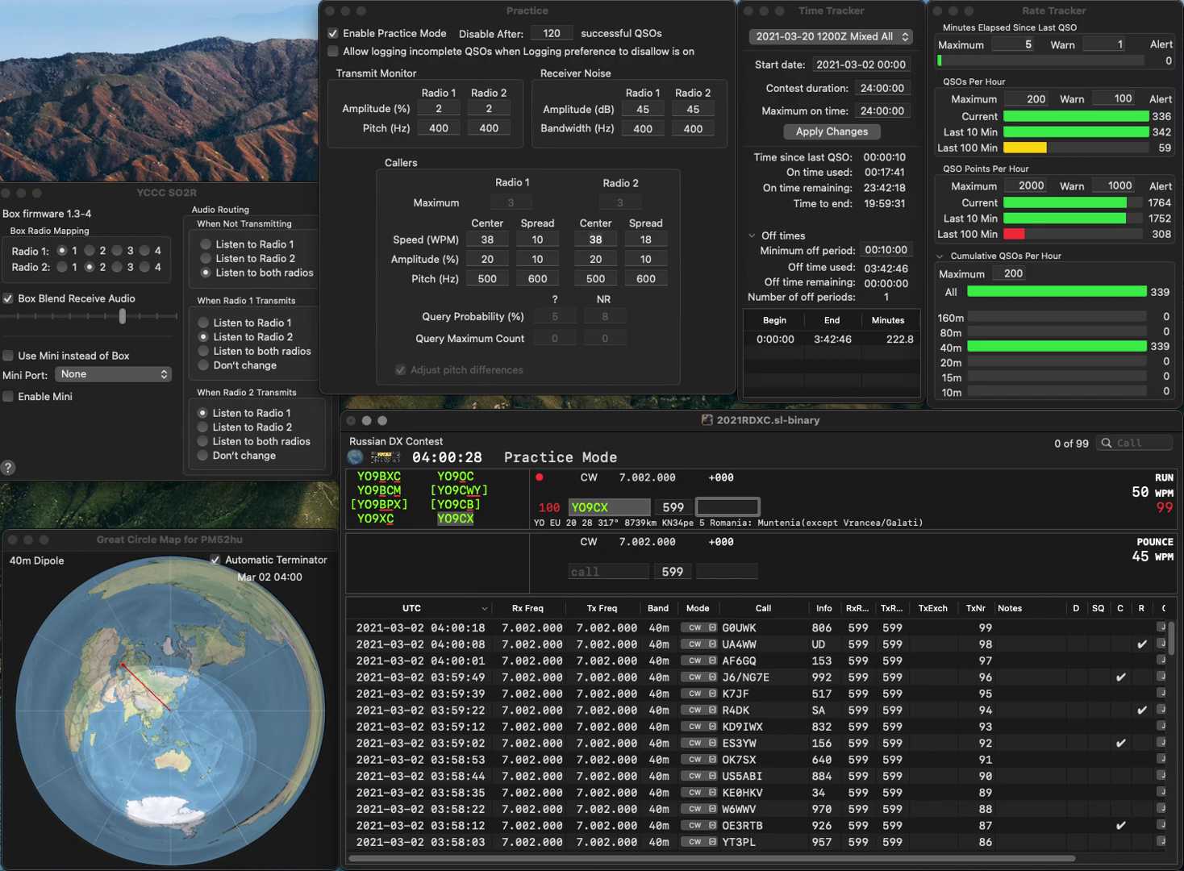
{"action": "type", "text": "433"}
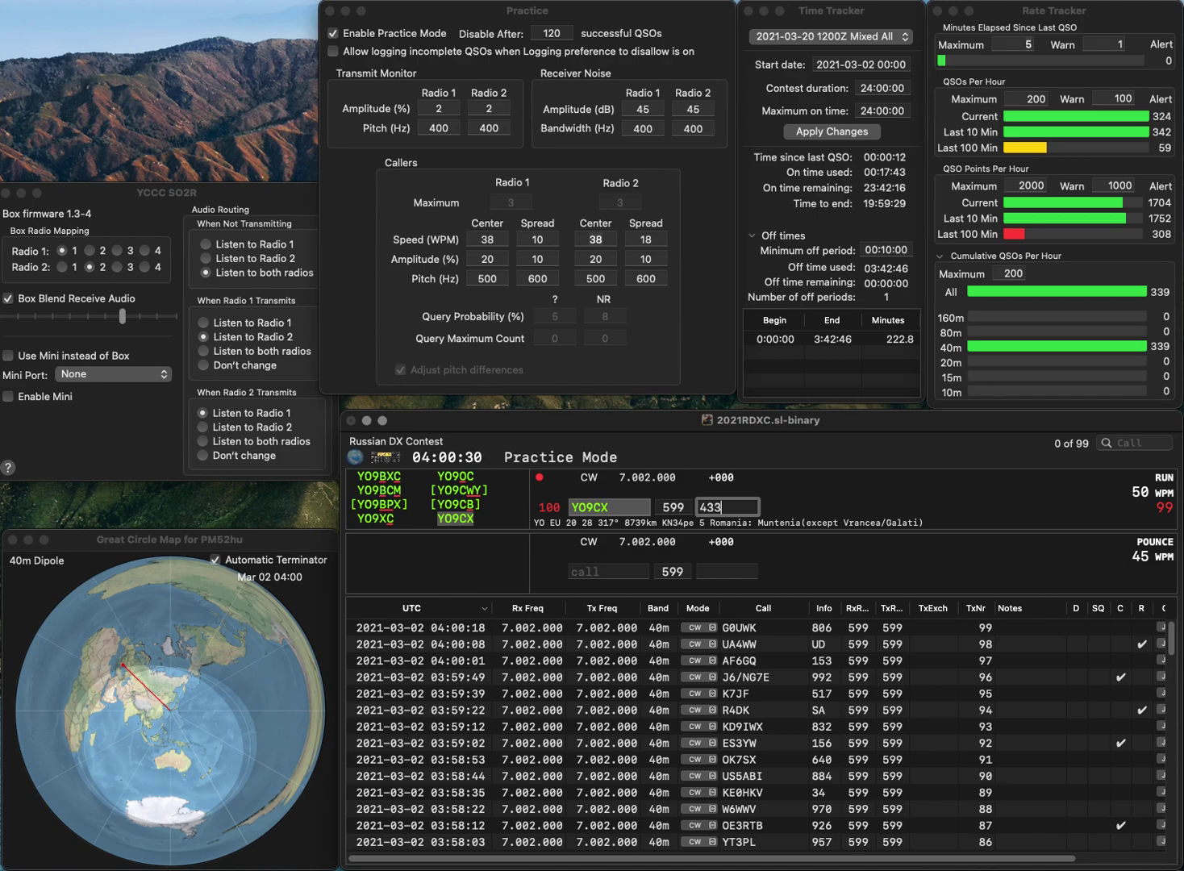
{"action": "key", "text": "Return"}
{"action": "type", "text": "LZ3NG"}
{"action": "key", "text": "BackSpace"}
{"action": "type", "text": "D"}
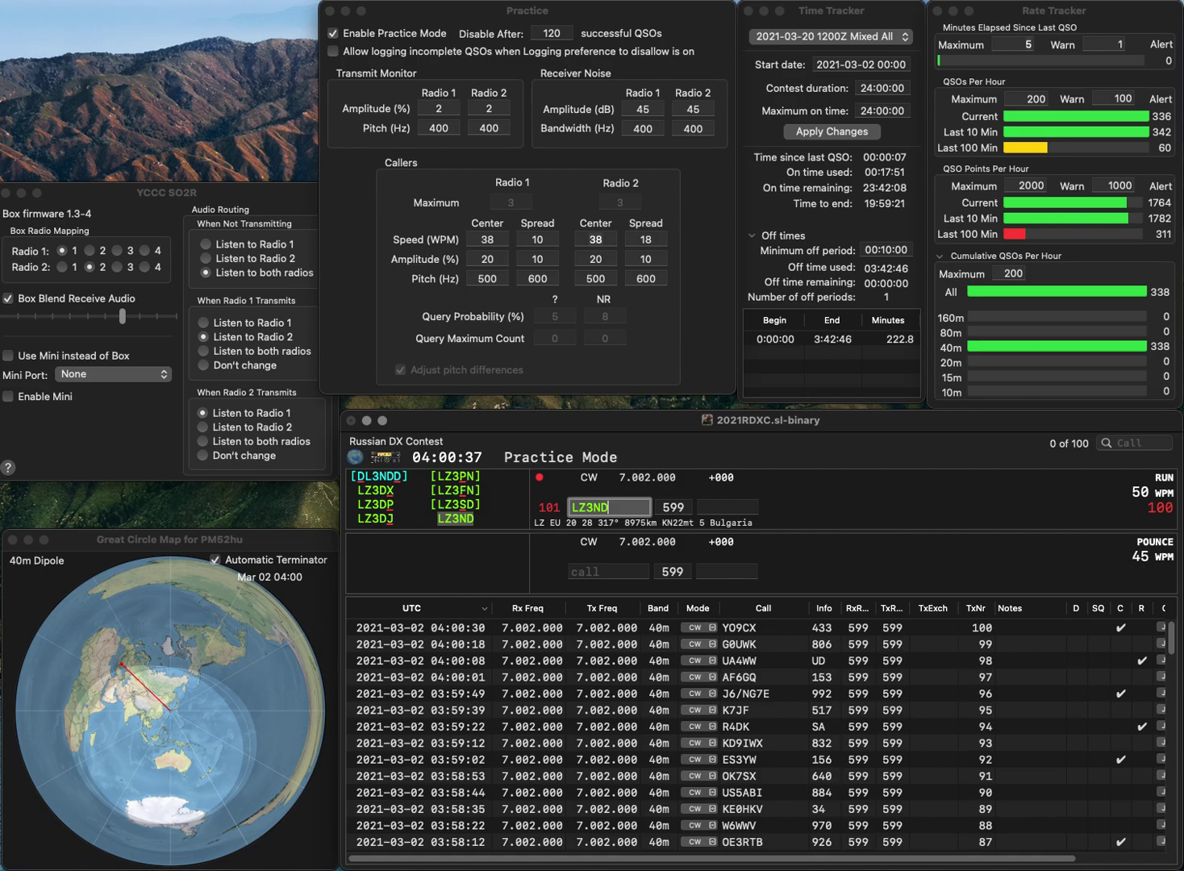
{"action": "key", "text": "Left"}
{"action": "key", "text": "Left"}
{"action": "key", "text": "BackSpace"}
{"action": "type", "text": "2"}
{"action": "key", "text": "Right"}
{"action": "key", "text": "Right"}
{"action": "key", "text": "BackSpace"}
{"action": "type", "text": "G"}
{"action": "key", "text": "Return"}
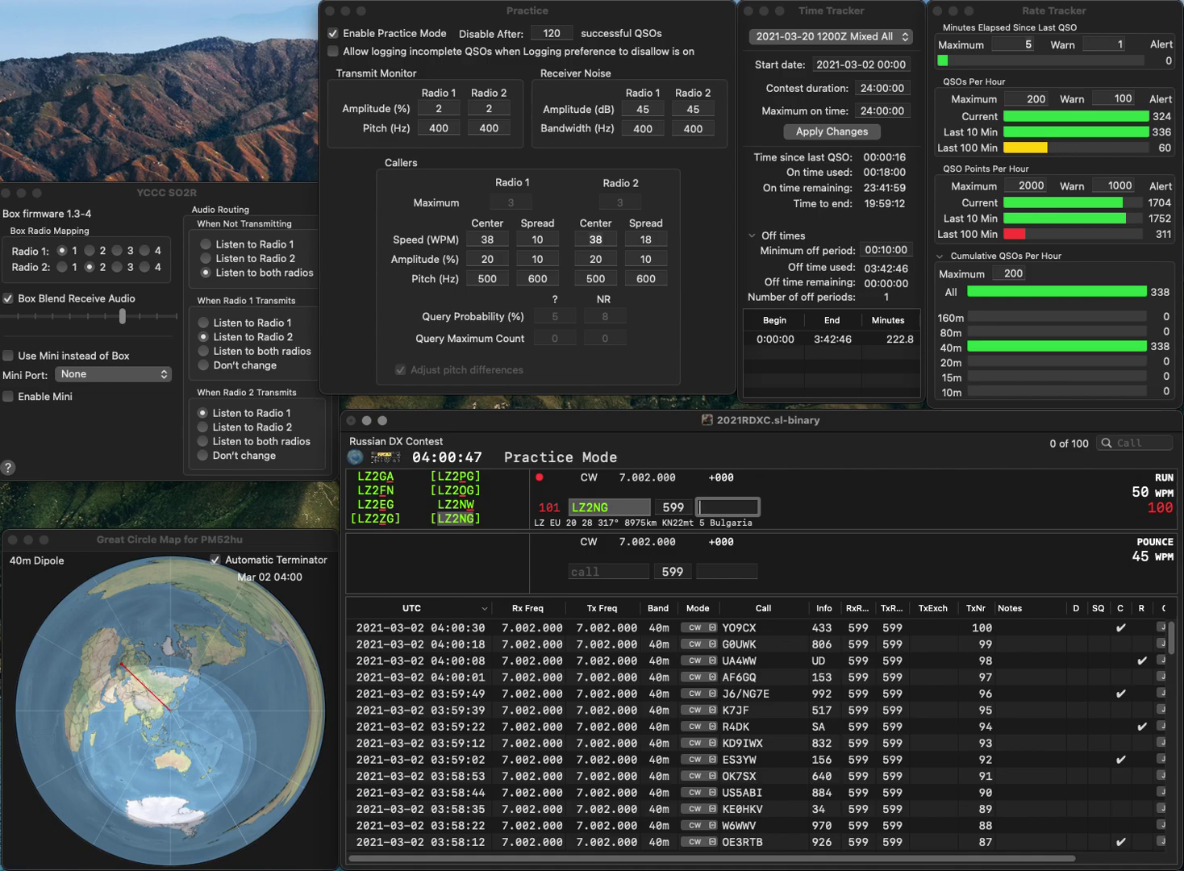
{"action": "type", "text": "03"}
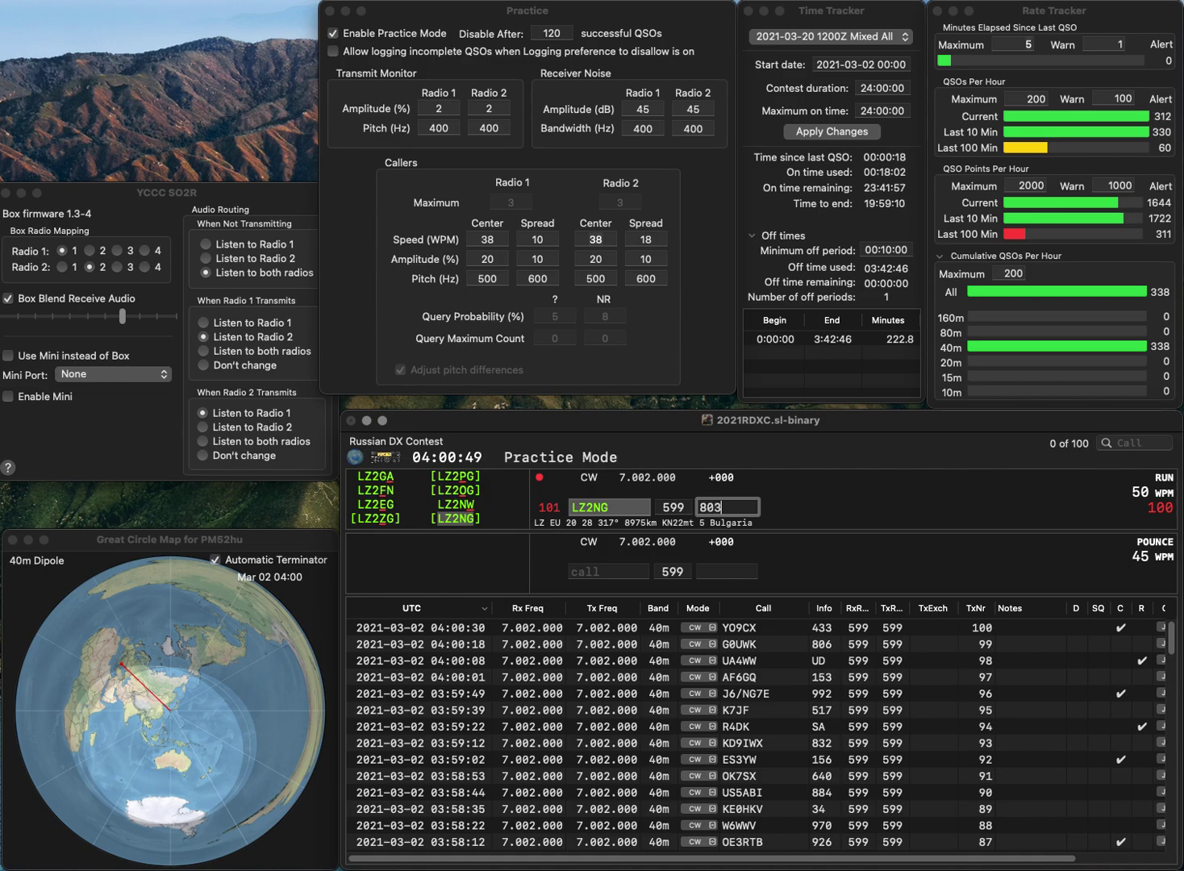
{"action": "key", "text": "Return"}
{"action": "type", "text": "IK"}
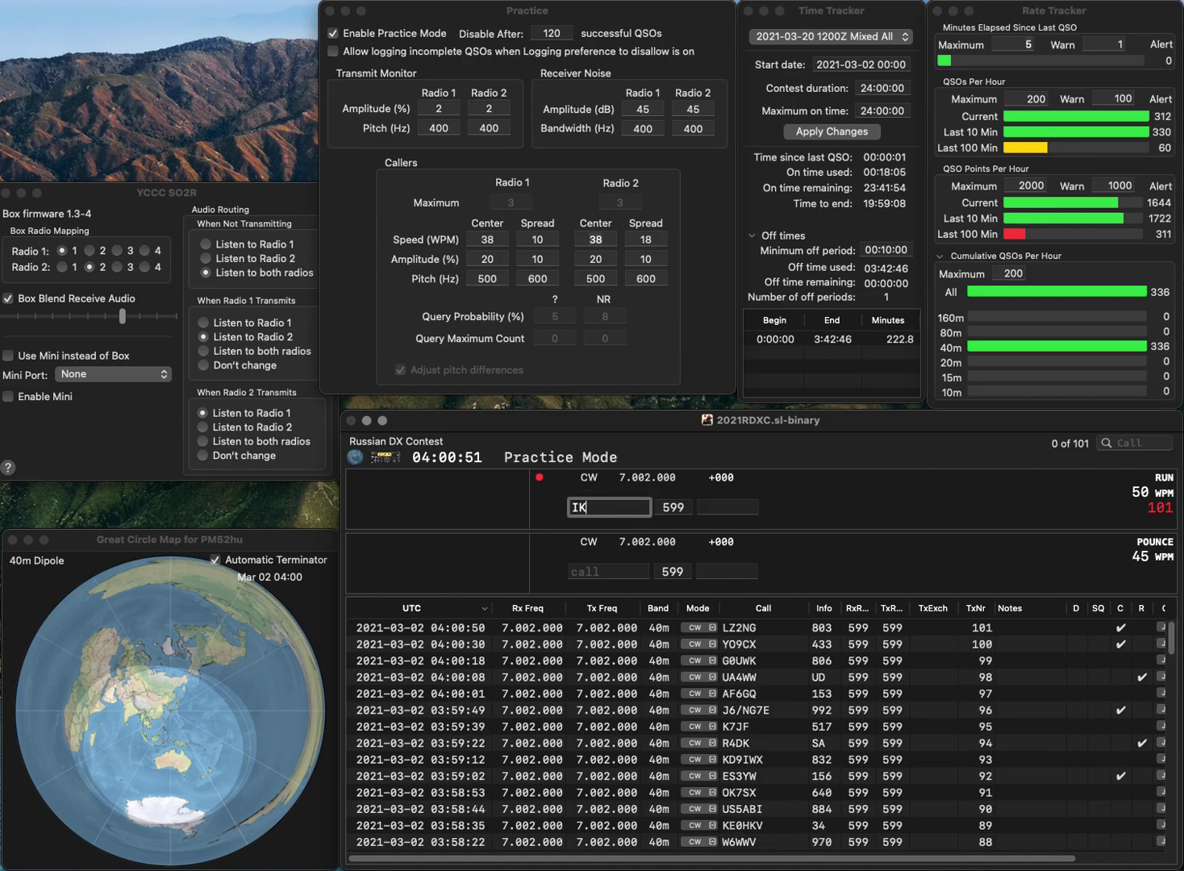
{"action": "type", "text": "3ELC"}
{"action": "key", "text": "Return"}
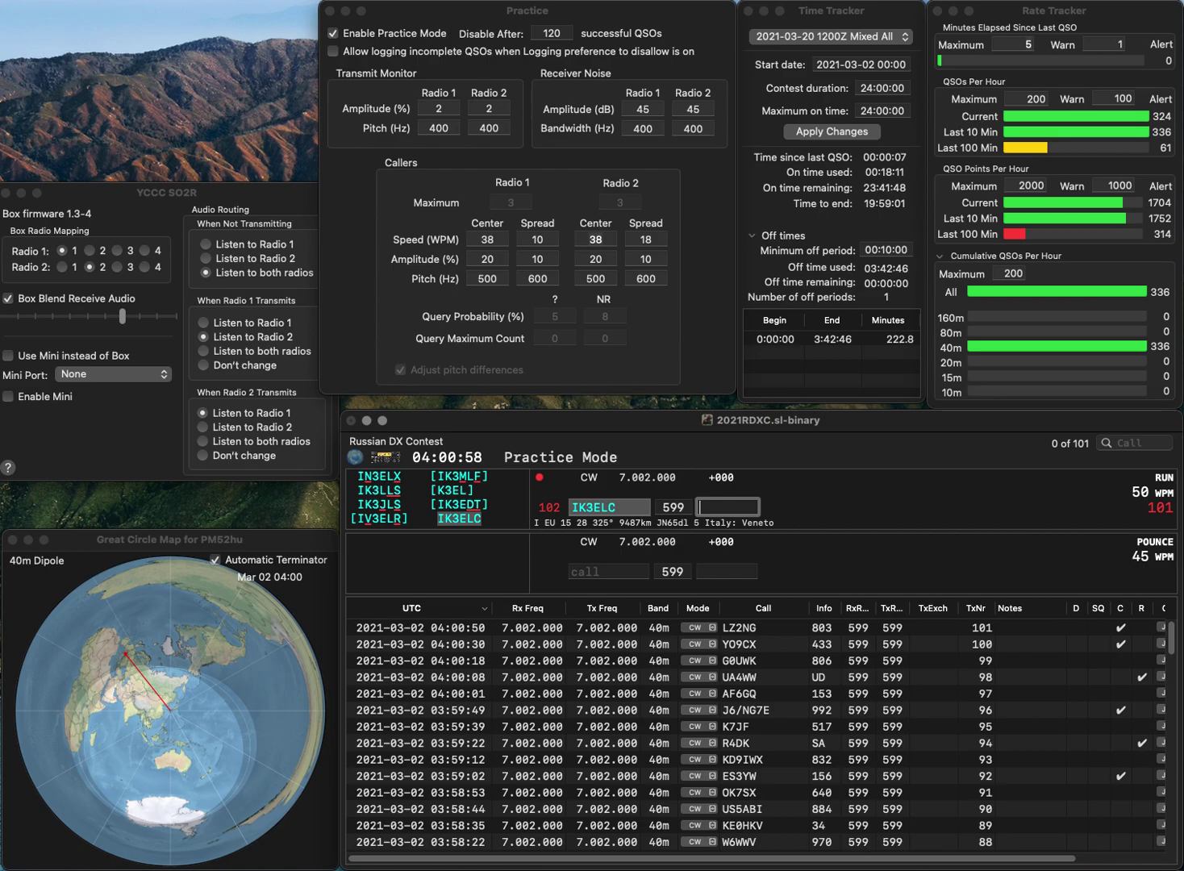
{"action": "type", "text": "55"}
{"action": "key", "text": "Return"}
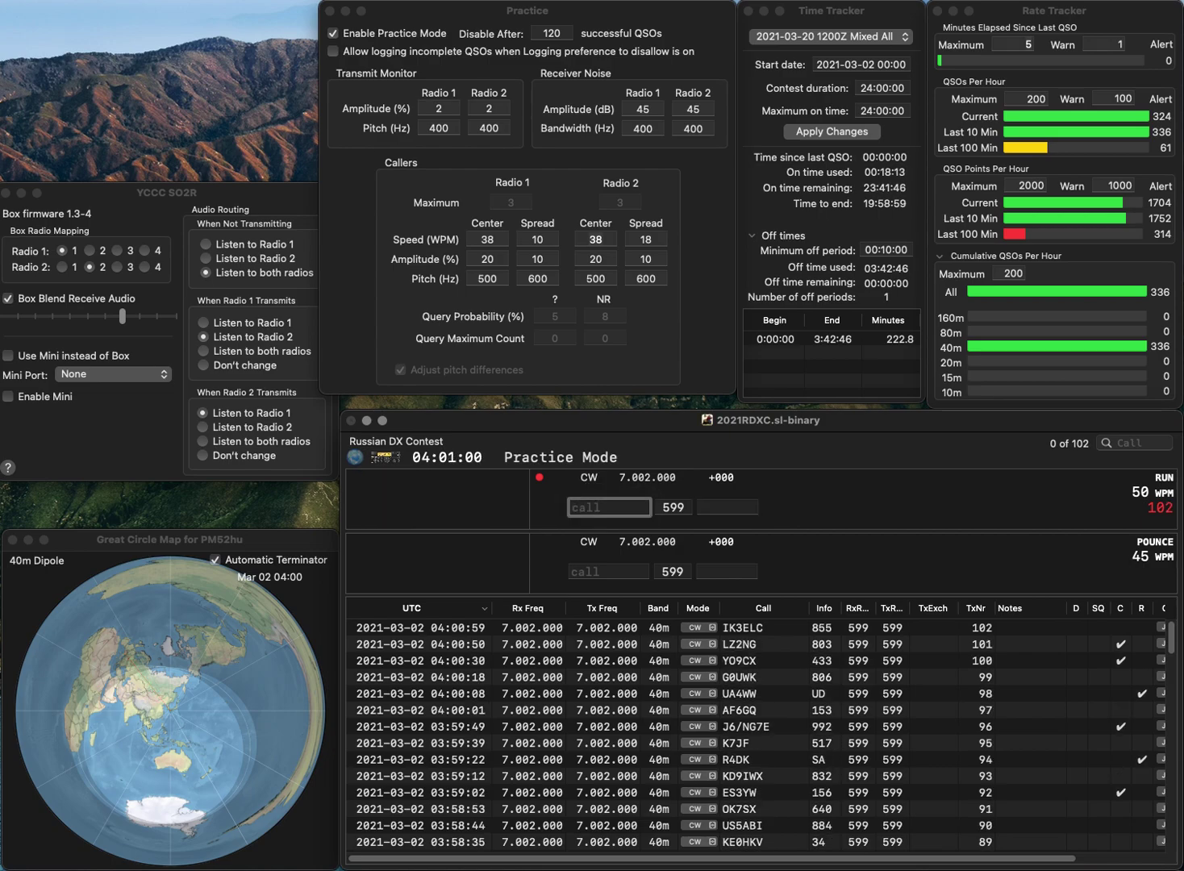
{"action": "type", "text": "S53JW"}
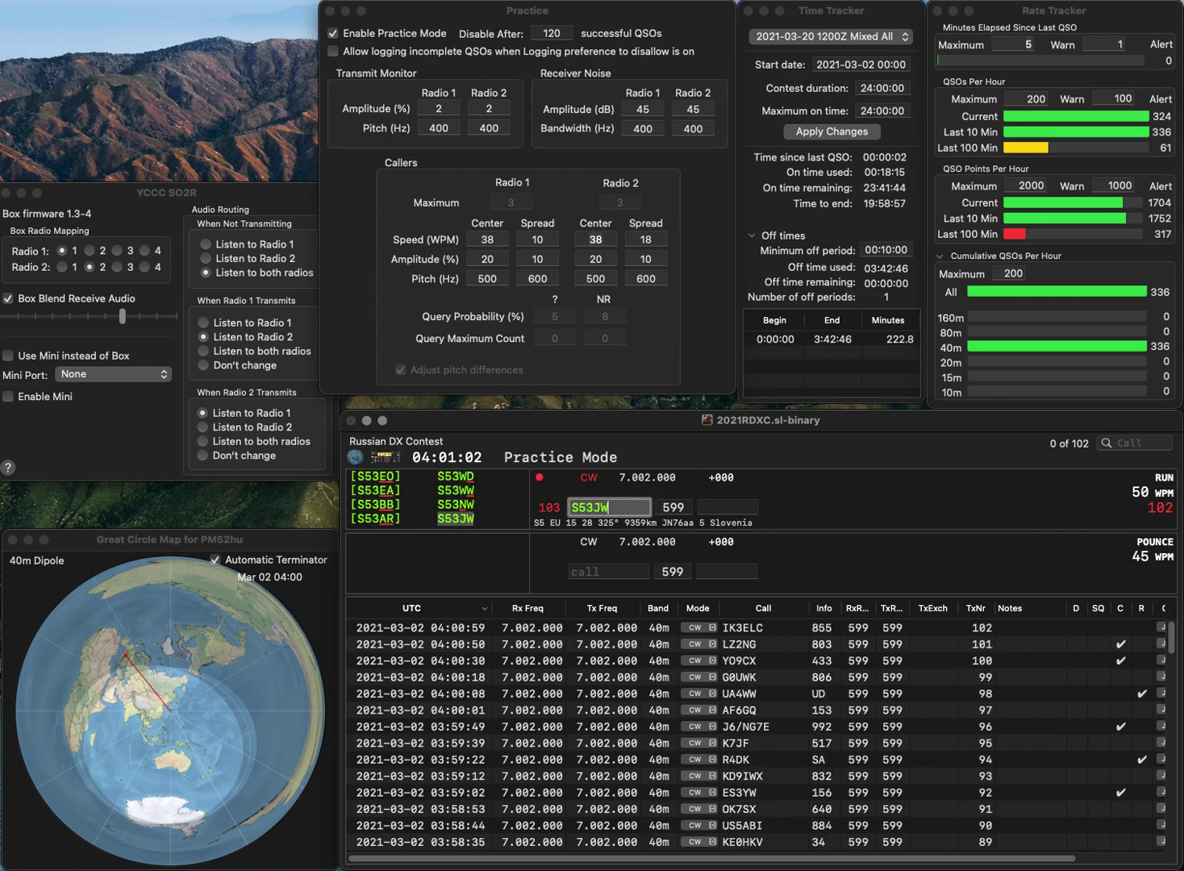
{"action": "key", "text": "Return"}
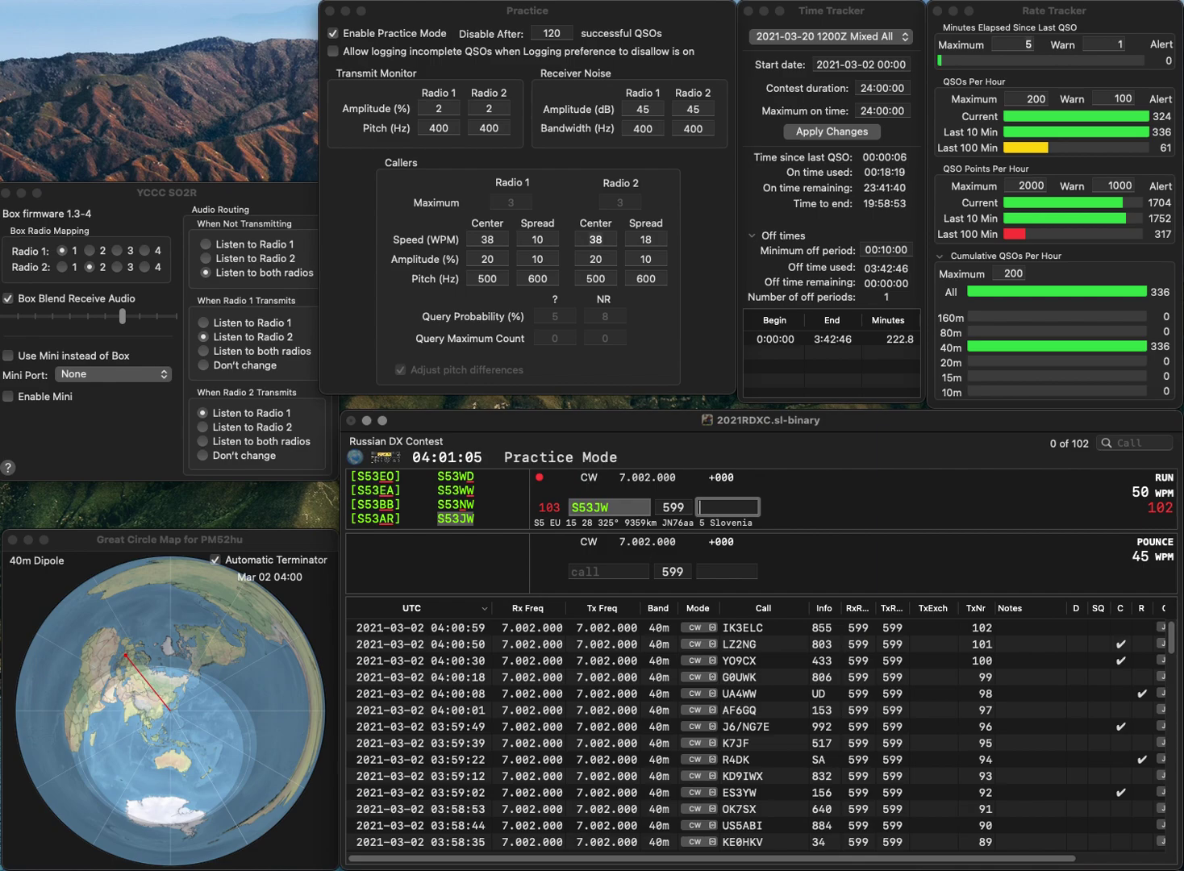
{"action": "type", "text": "348"}
{"action": "key", "text": "Return"}
Log a run-radio contact with the call sign corrected to RD8U and received exchange KE.
{"action": "type", "text": "RB7U"}
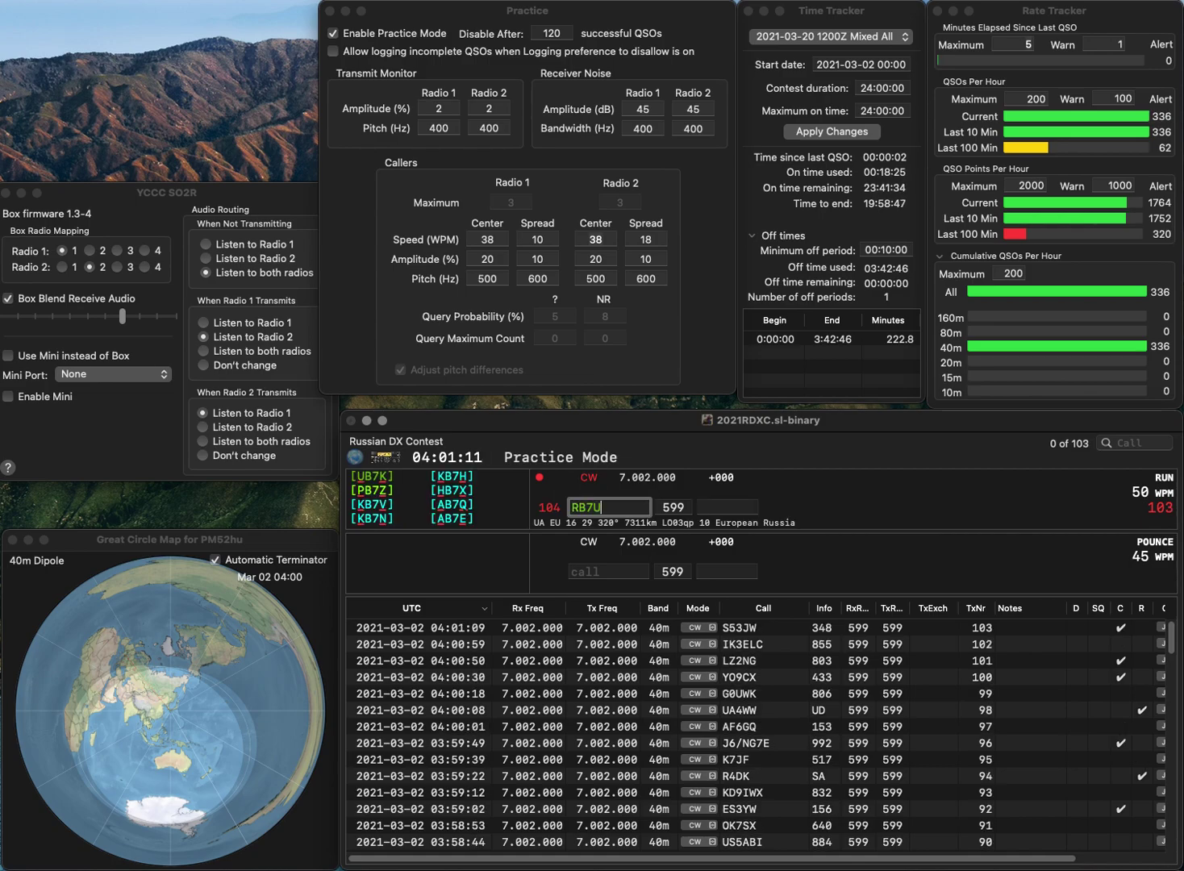
{"action": "key", "text": "BackSpace"}
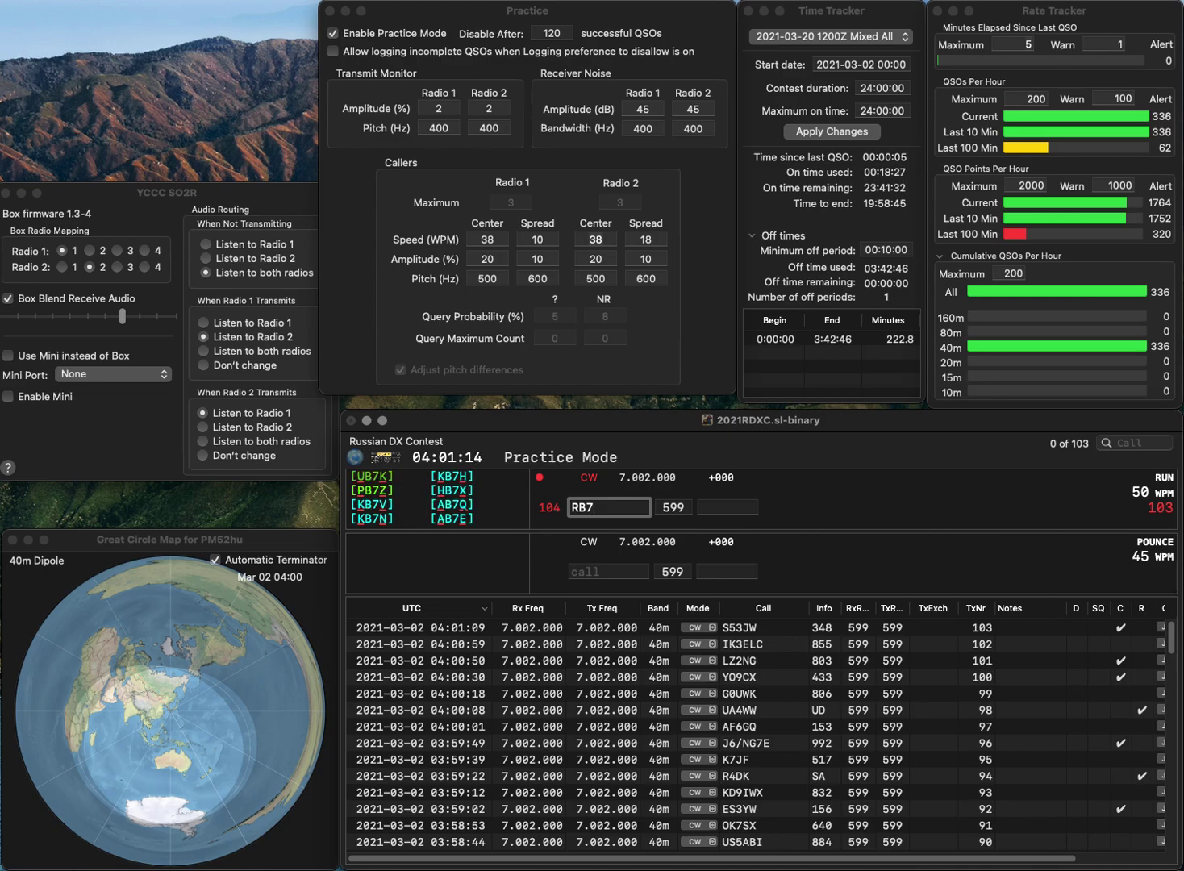
{"action": "key", "text": "BackSpace"}
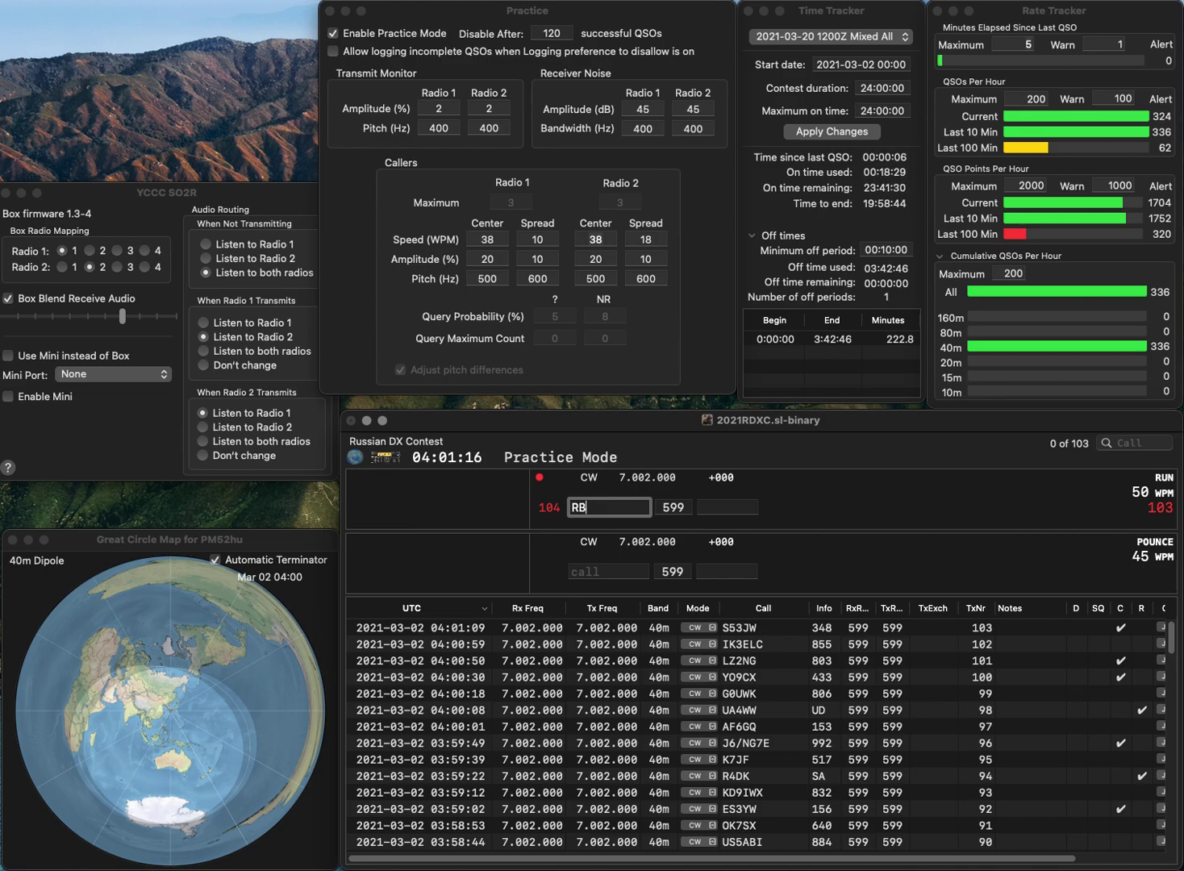
{"action": "type", "text": "D7"}
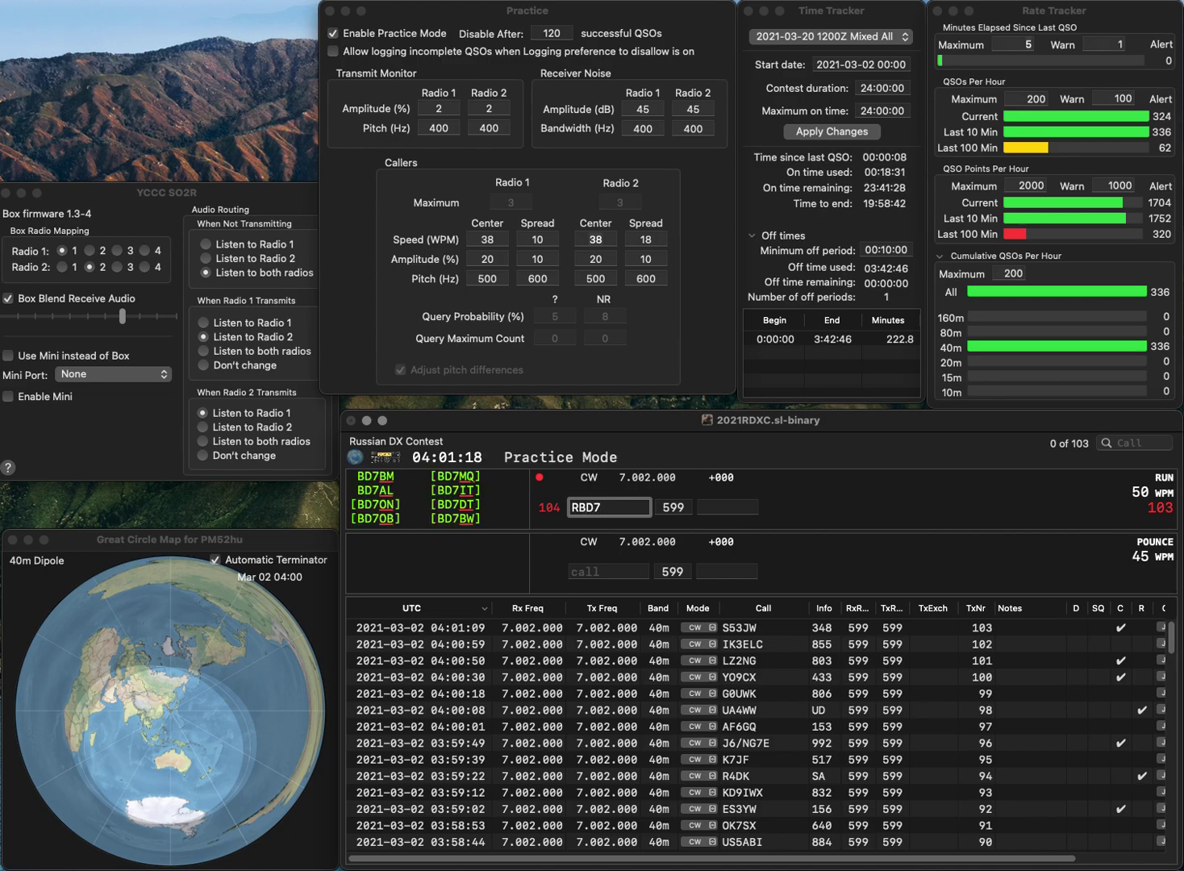
{"action": "key", "text": "Left"}
{"action": "key", "text": "Left"}
{"action": "key", "text": "BackSpace"}
{"action": "key", "text": "End"}
{"action": "type", "text": "U"}
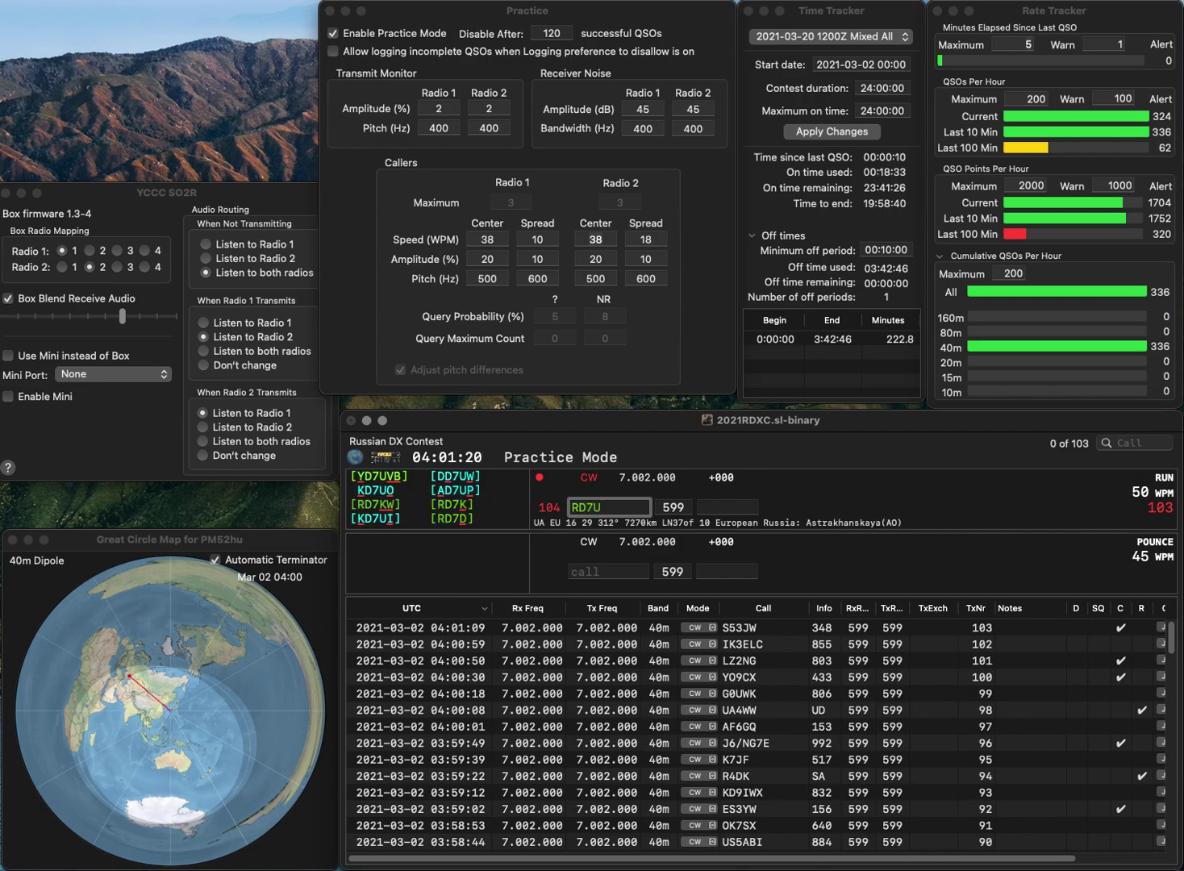
{"action": "left_click", "coordinate": [585, 507]}
{"action": "key", "text": "Delete"}
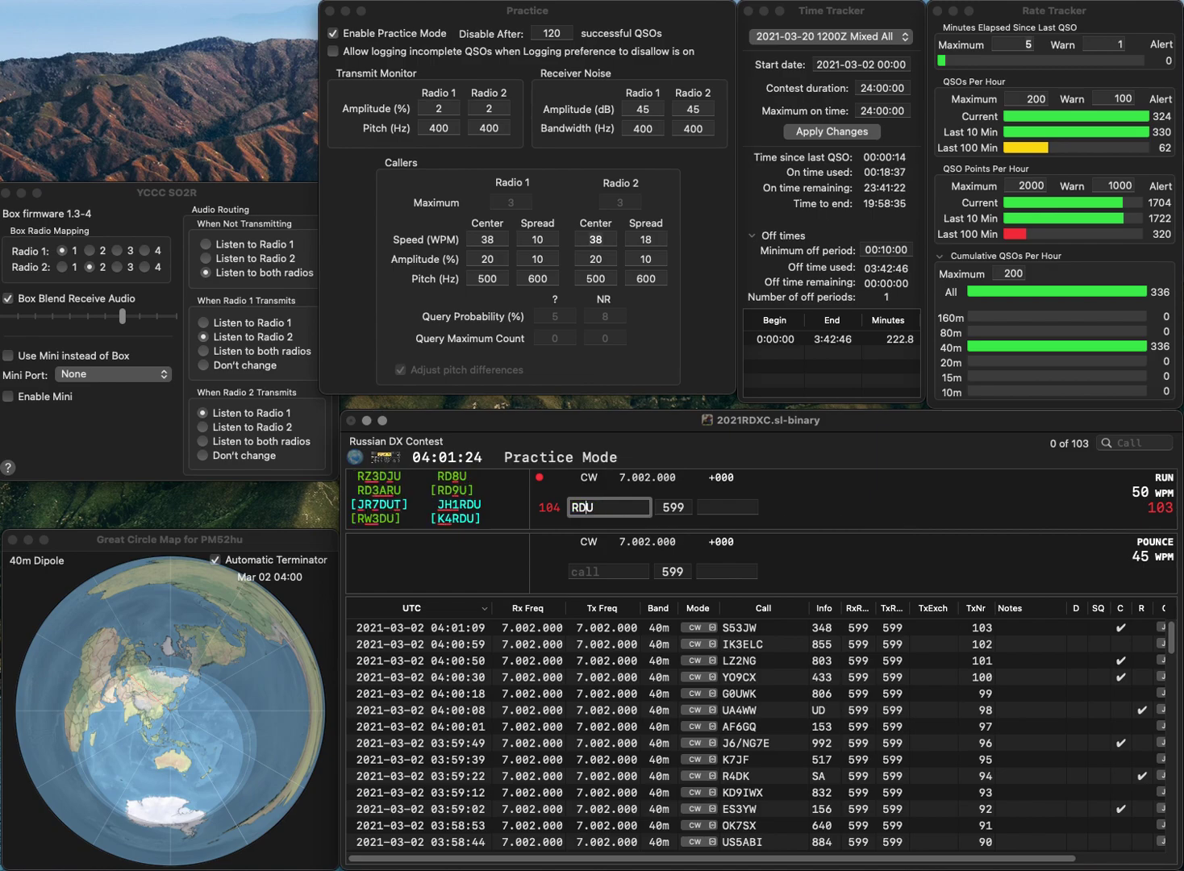
{"action": "type", "text": "8"}
{"action": "key", "text": "Return"}
{"action": "type", "text": "KE"}
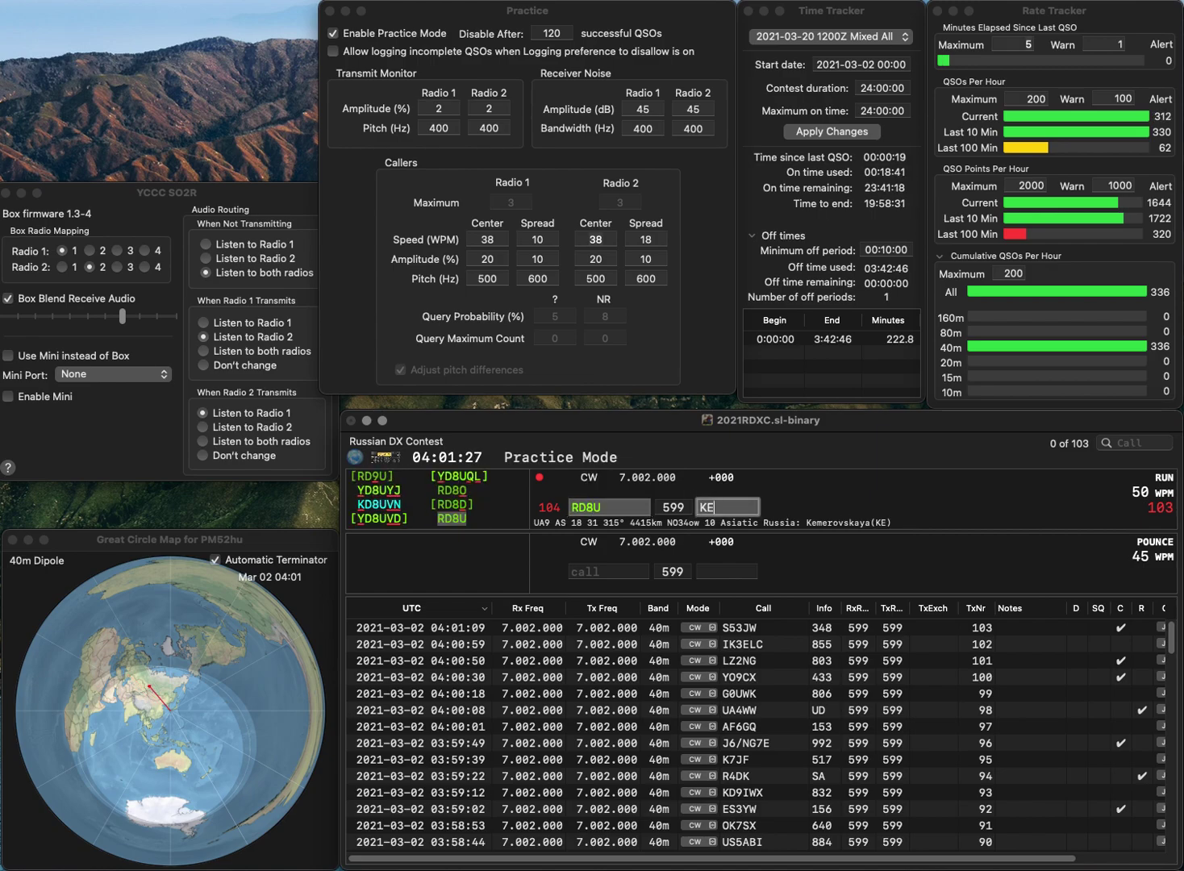
{"action": "key", "text": "Return"}
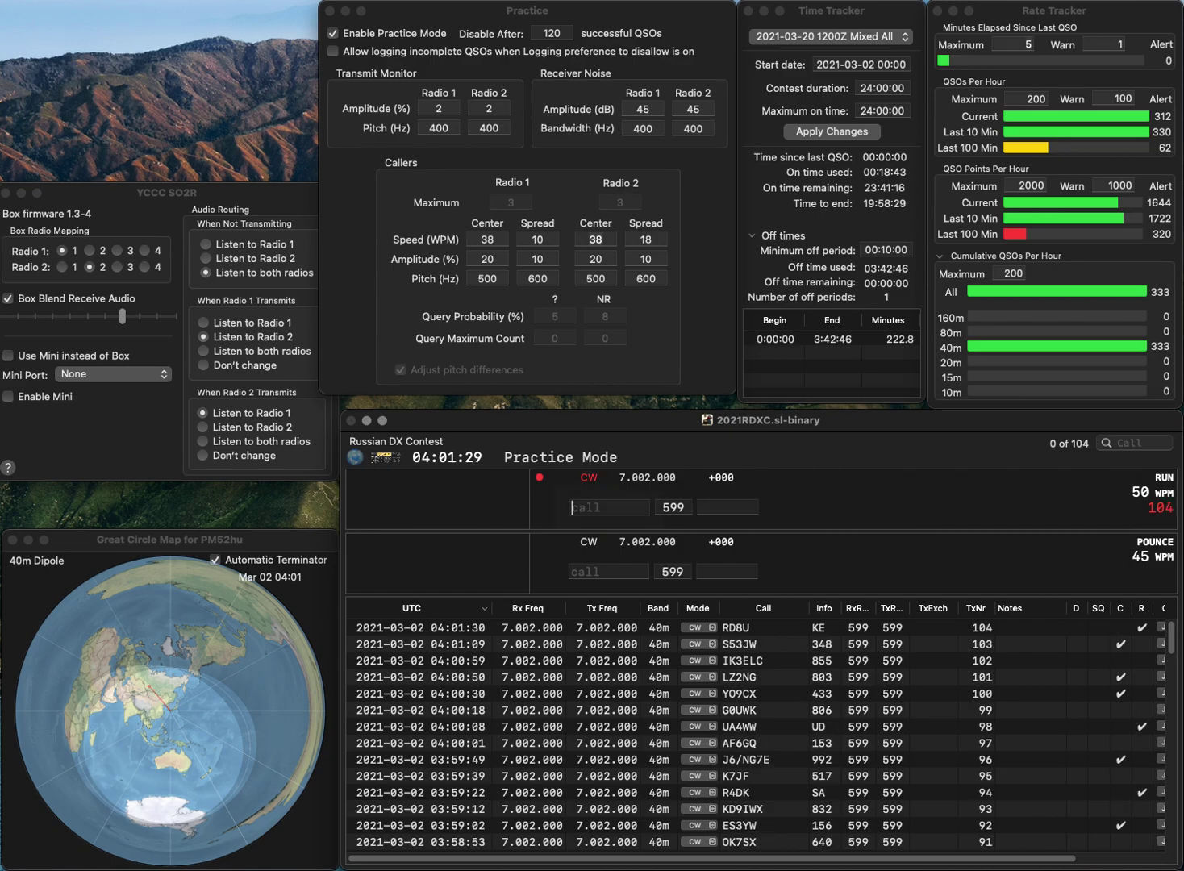
Log a run-radio contact with call sign AB9CN and received exchange 964.
{"action": "type", "text": "AB"}
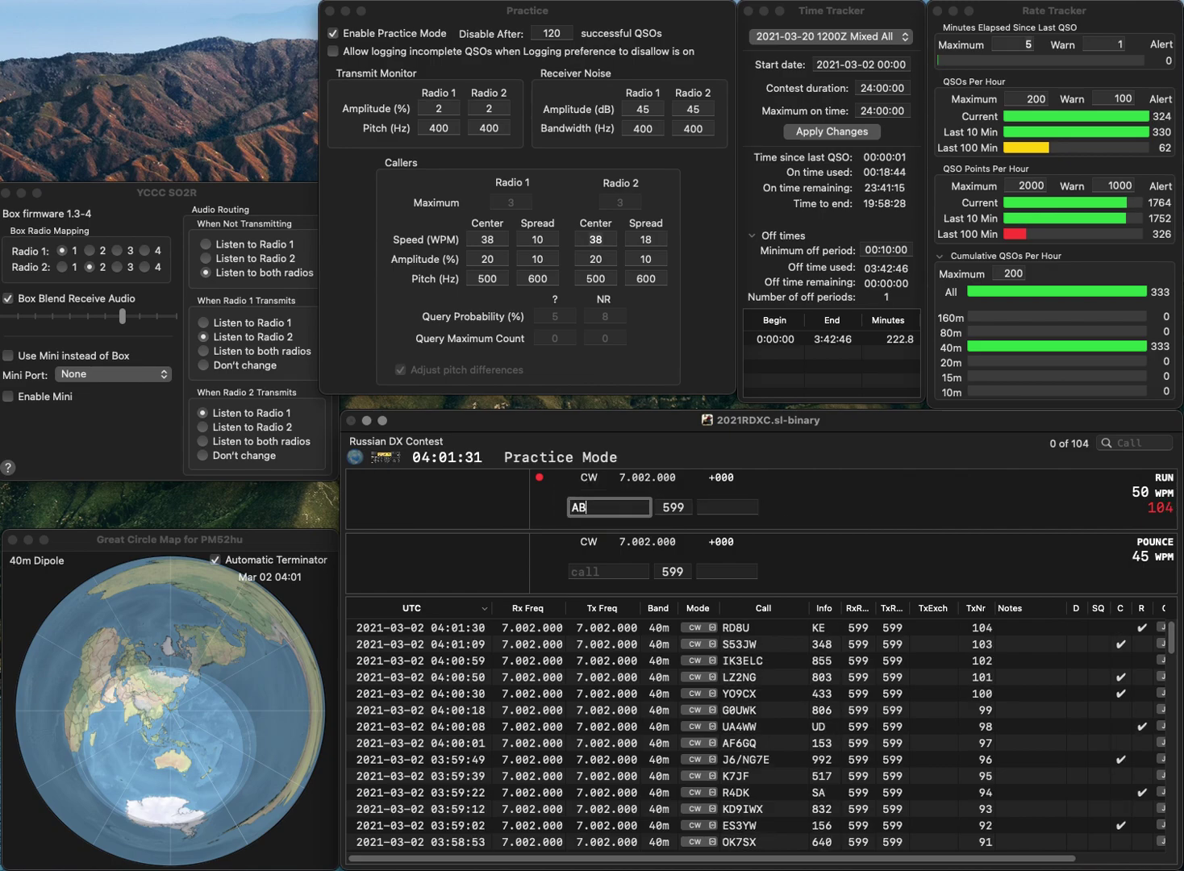
{"action": "type", "text": "9CN"}
{"action": "key", "text": "Return"}
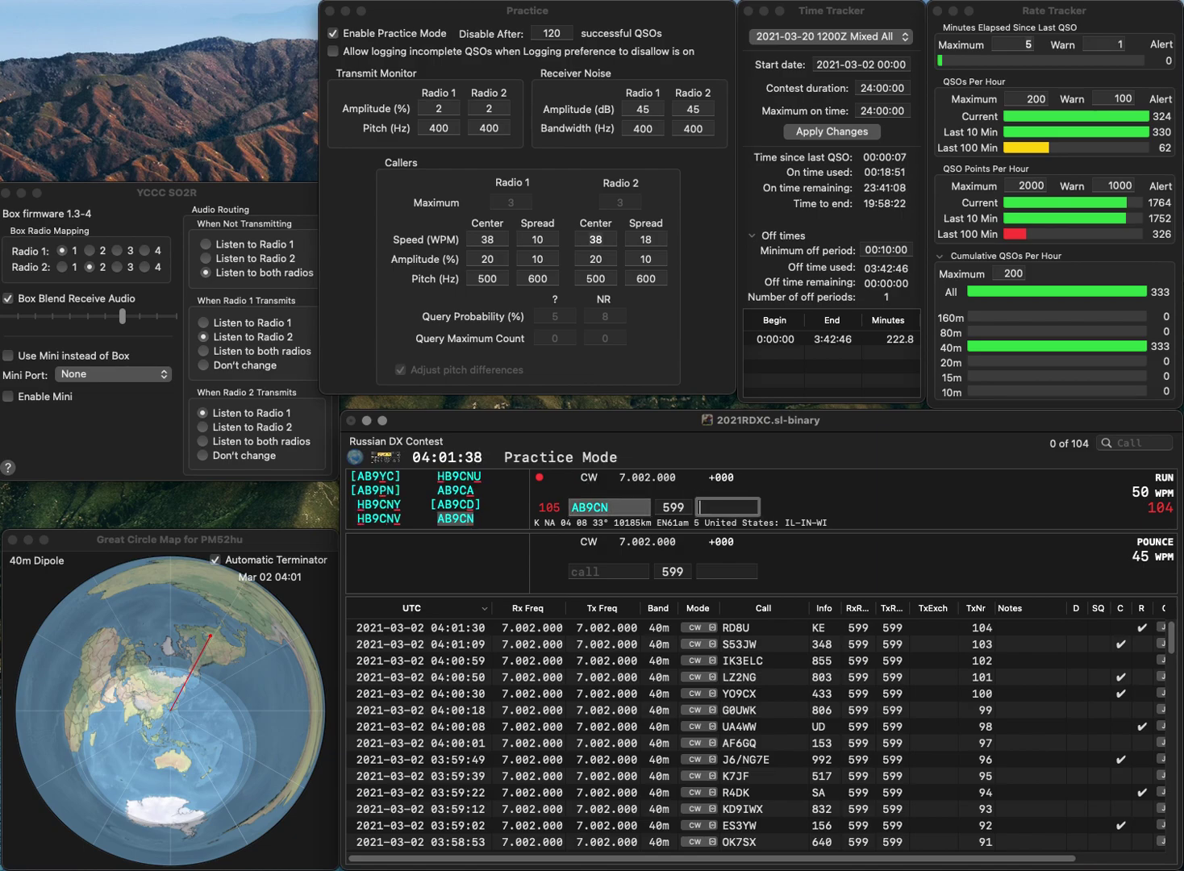
{"action": "type", "text": "964"}
{"action": "key", "text": "Return"}
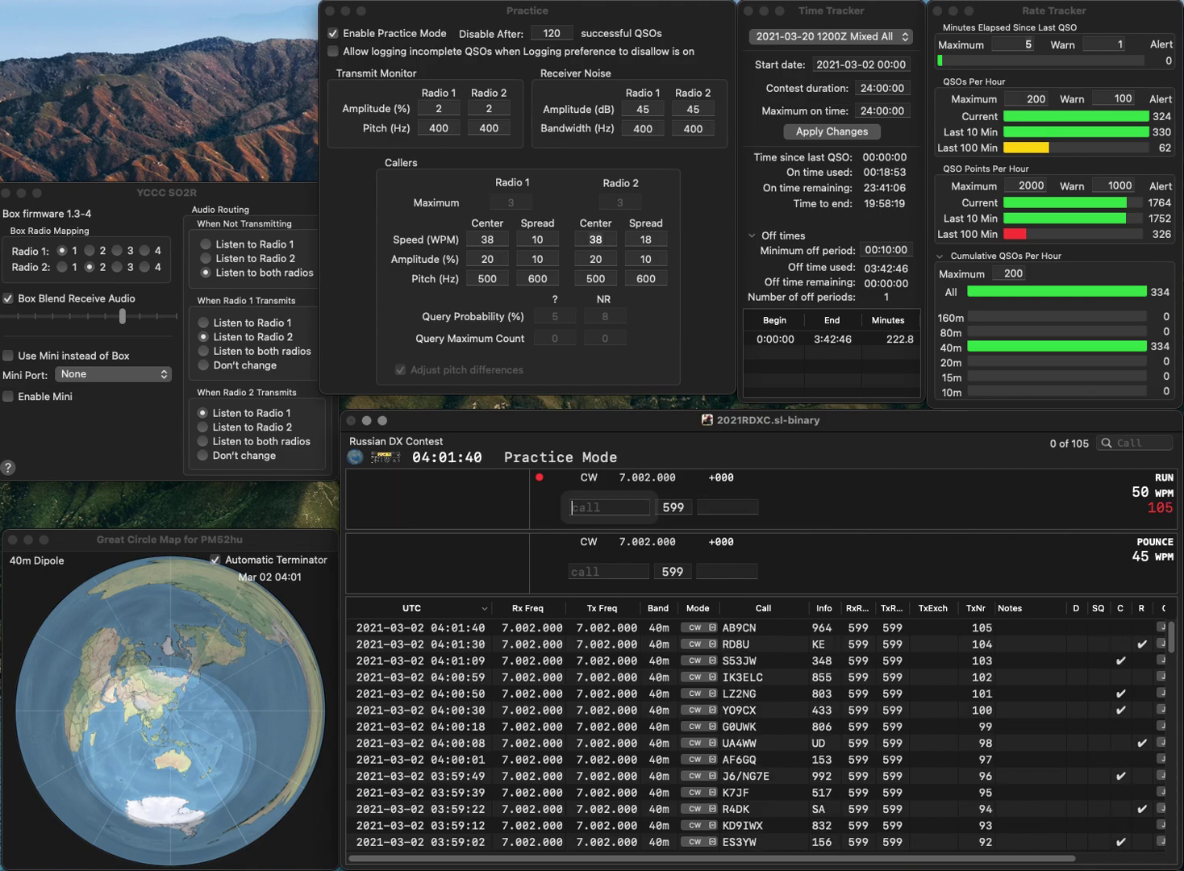
Log a run-radio contact with call sign K4ESE and received exchange 997.
{"action": "type", "text": "K4ESE"}
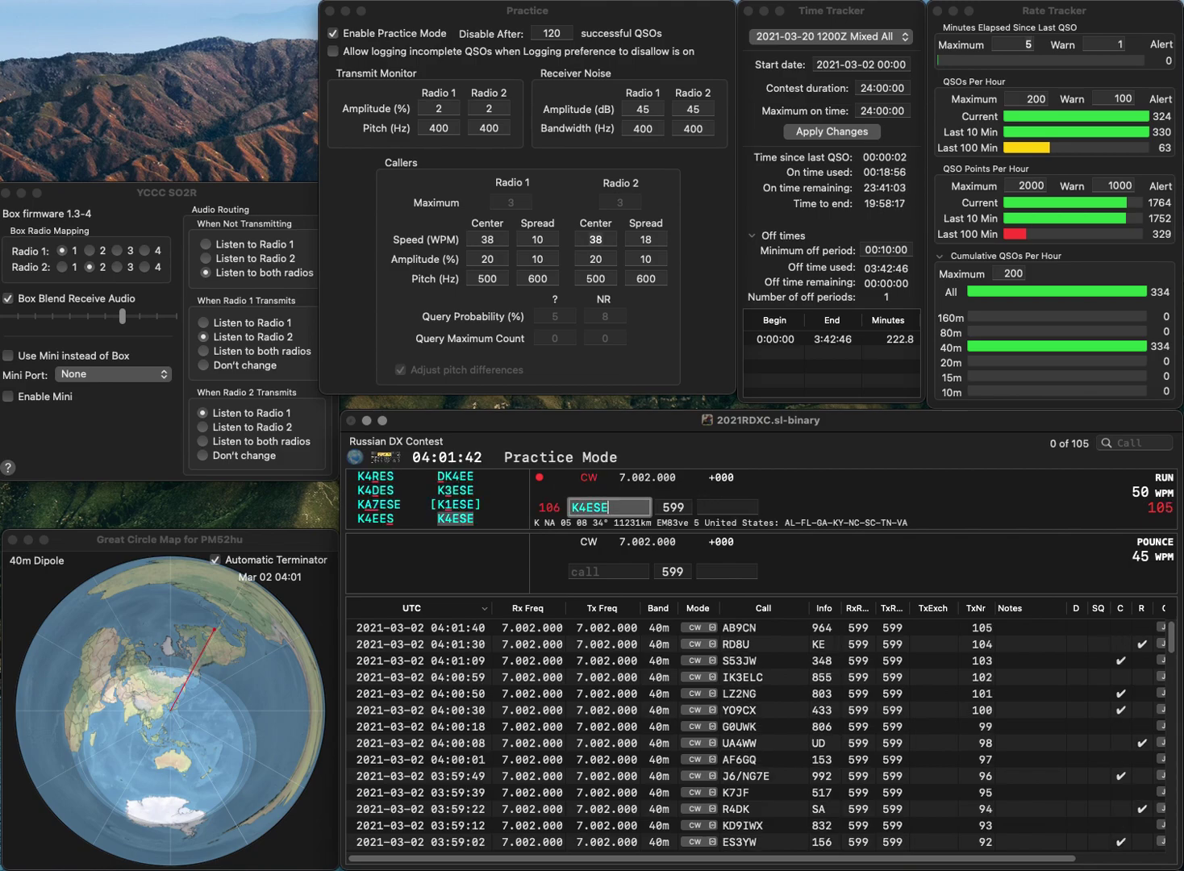
{"action": "key", "text": "Return"}
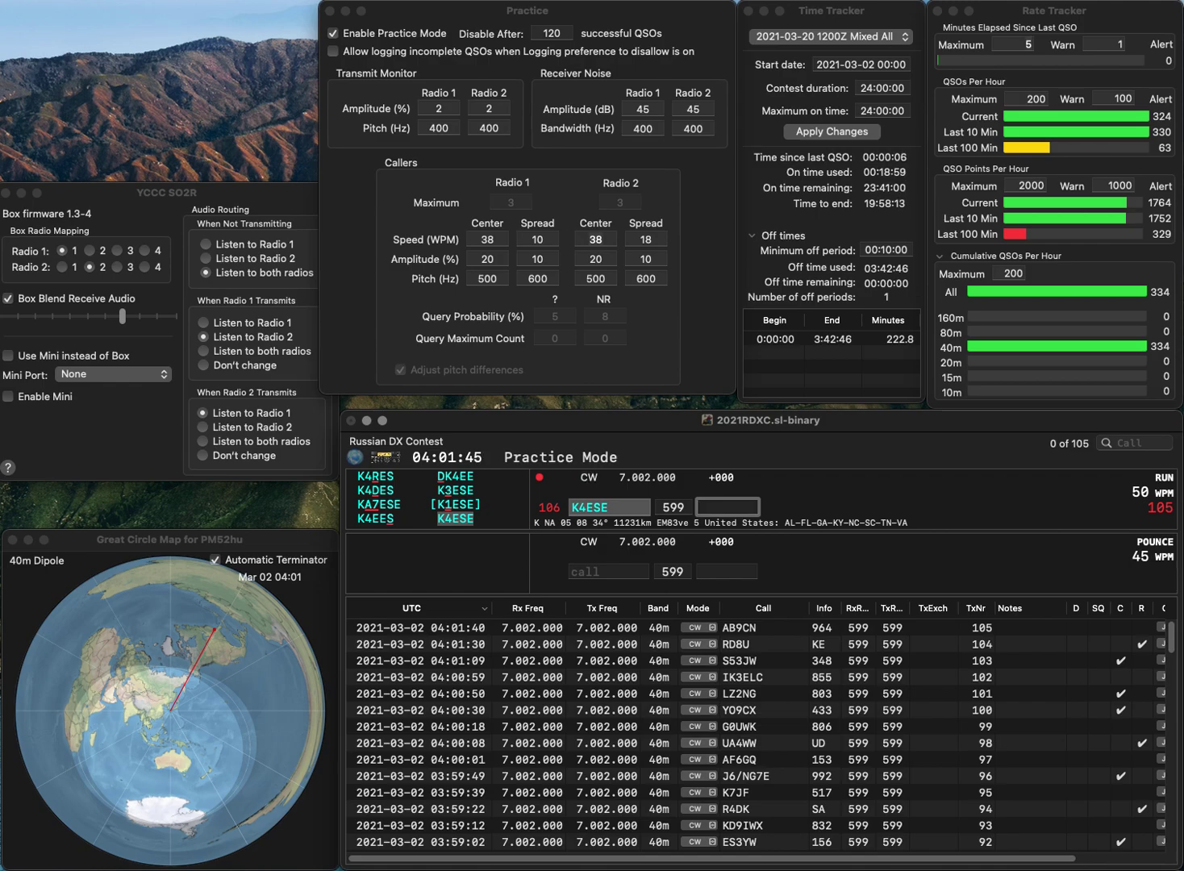
{"action": "type", "text": "997"}
{"action": "key", "text": "Return"}
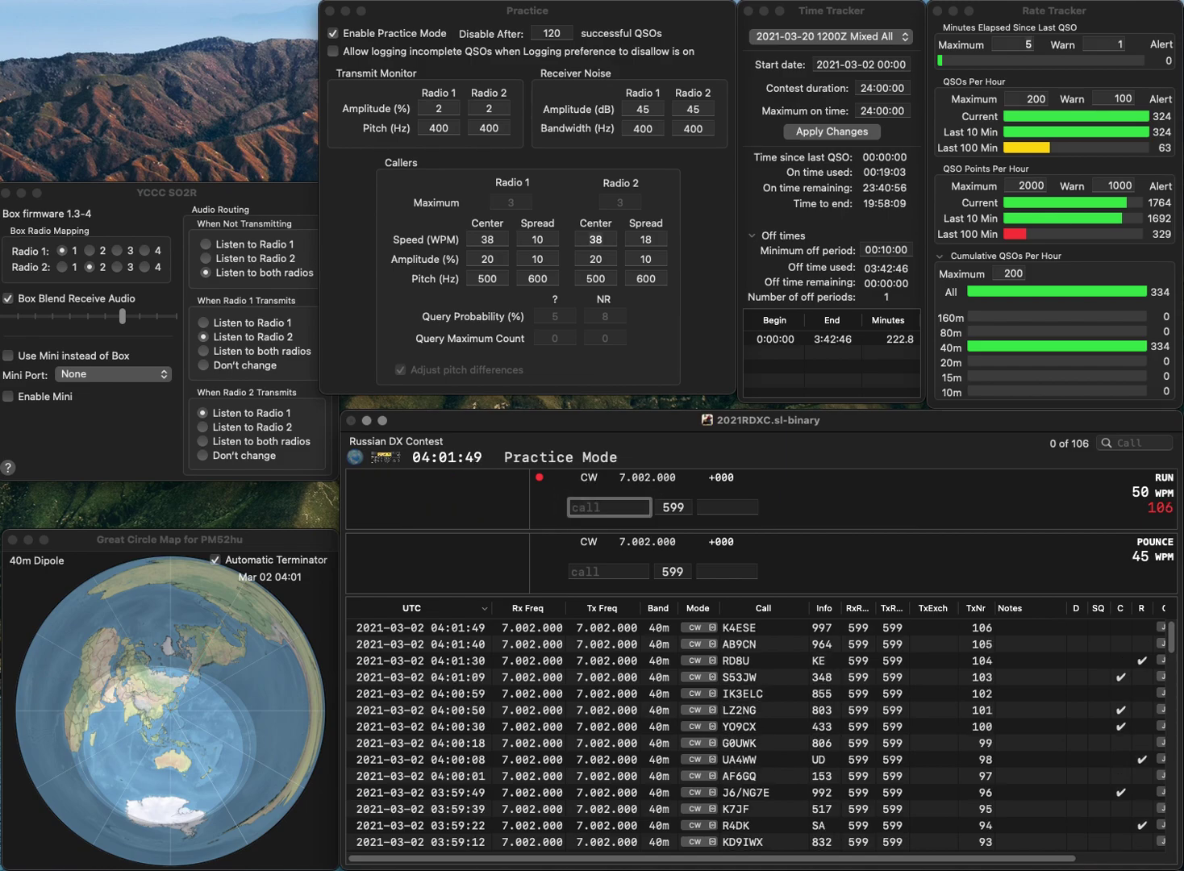
Log a run-radio contact with call sign SP3LWP and received exchange 312.
{"action": "type", "text": "SP3L"}
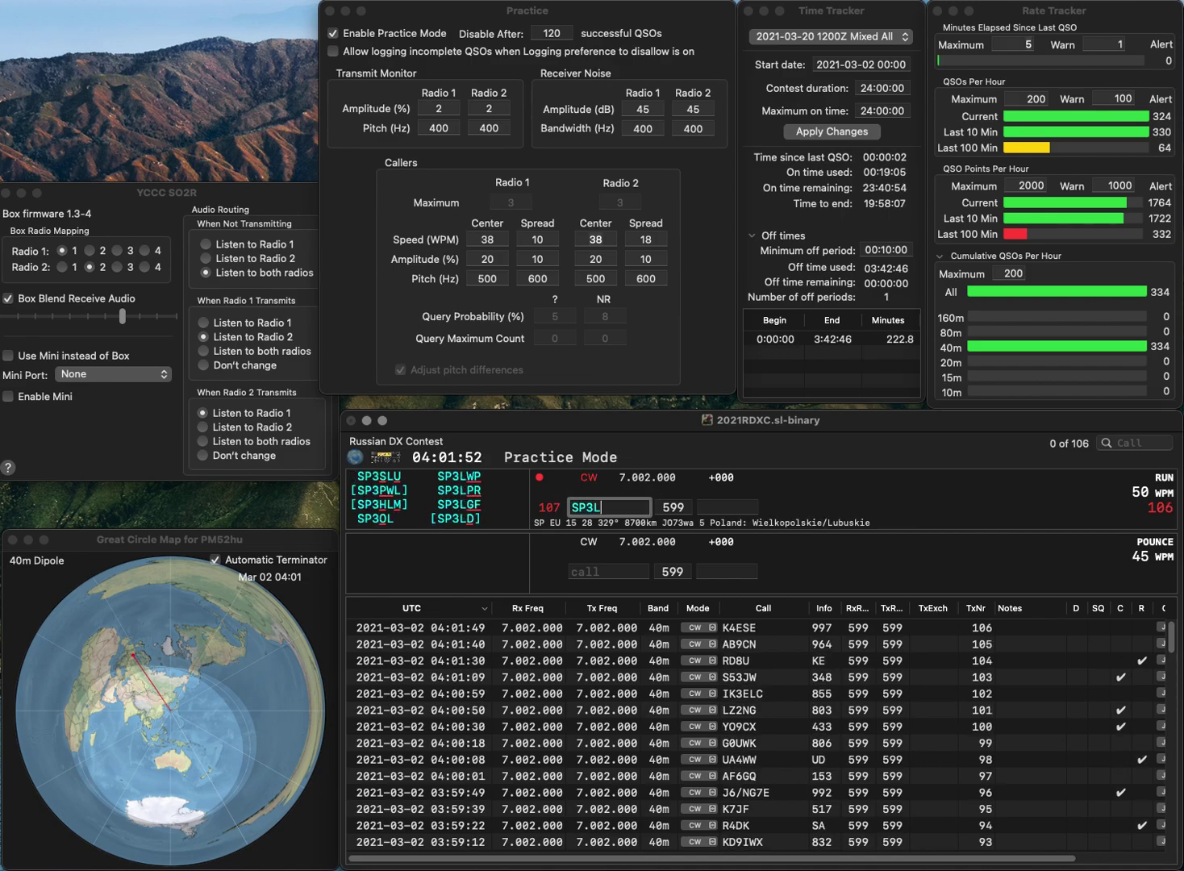
{"action": "type", "text": "WP"}
{"action": "key", "text": "space"}
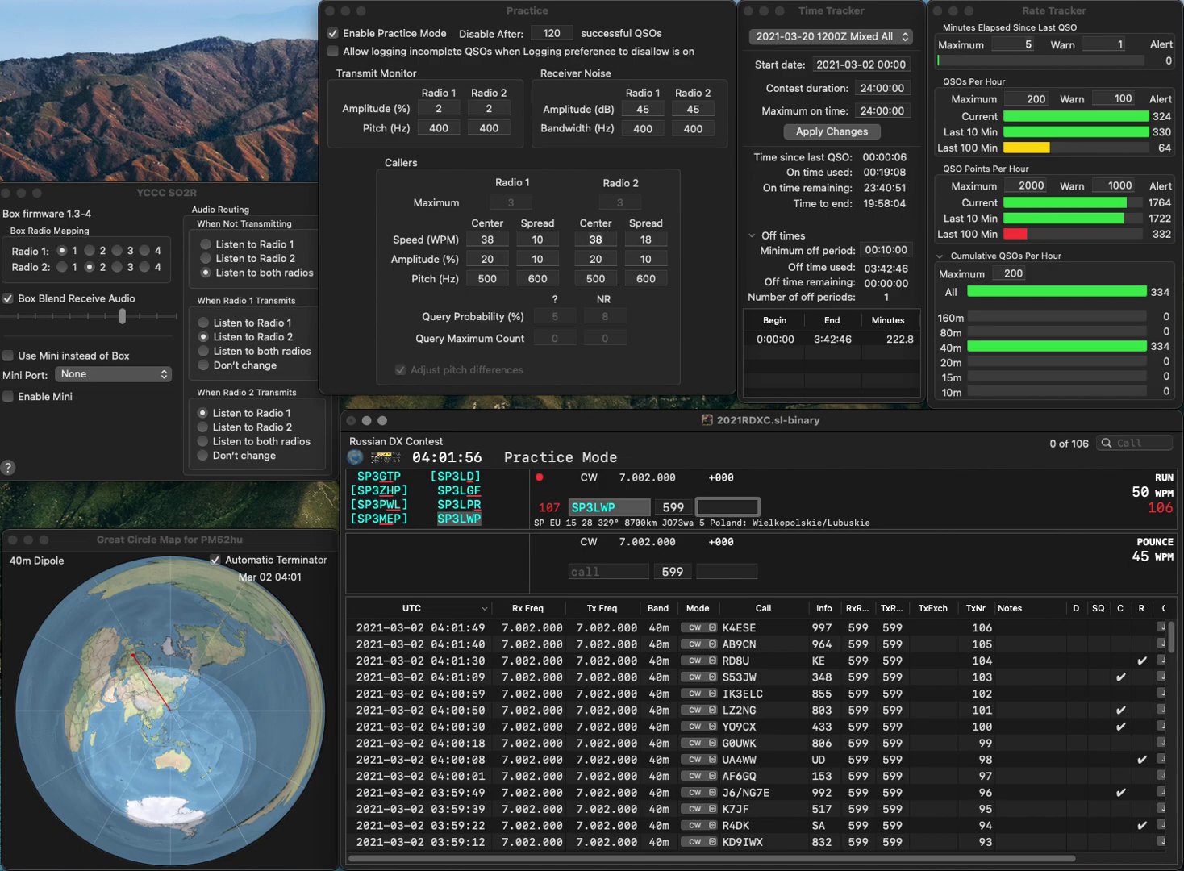
{"action": "type", "text": "31"}
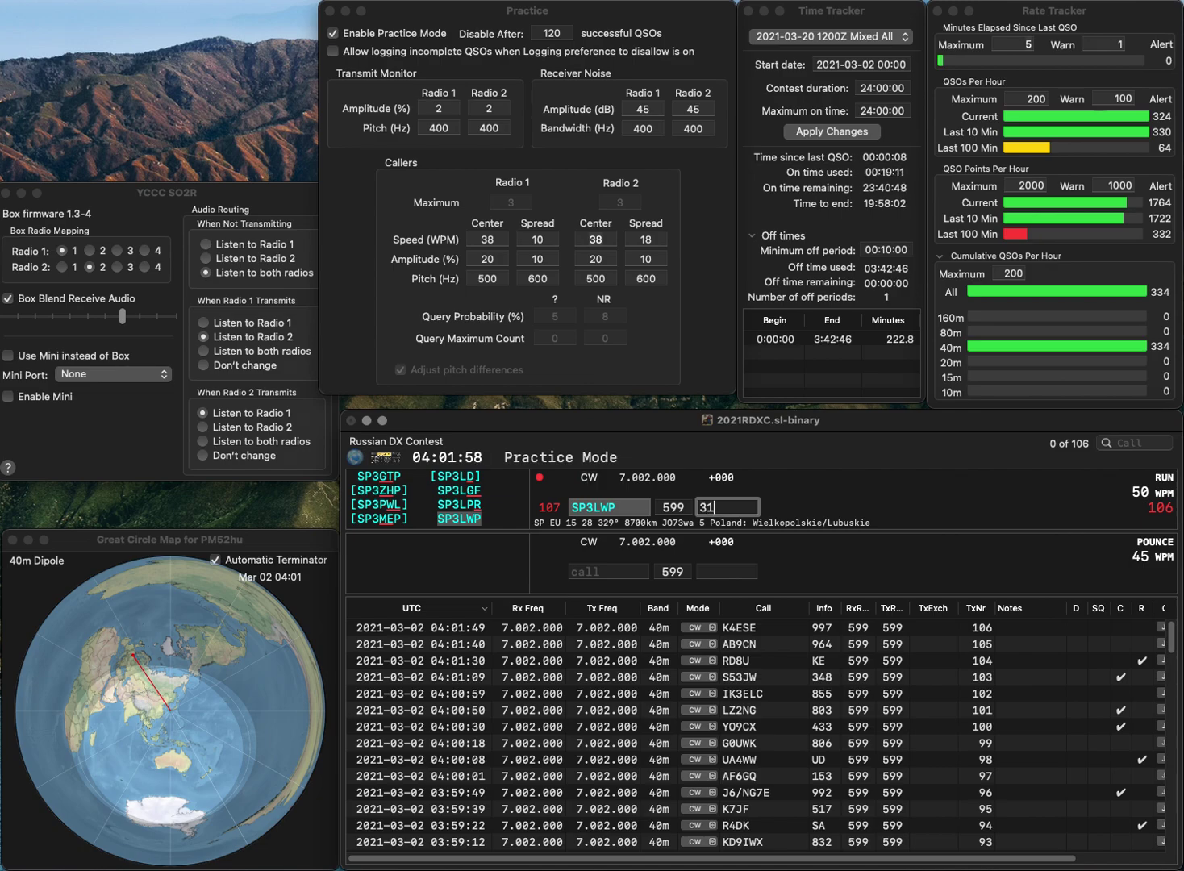
{"action": "type", "text": "2"}
{"action": "key", "text": "Return"}
{"action": "type", "text": "K2YNT"}
{"action": "key", "text": "Return"}
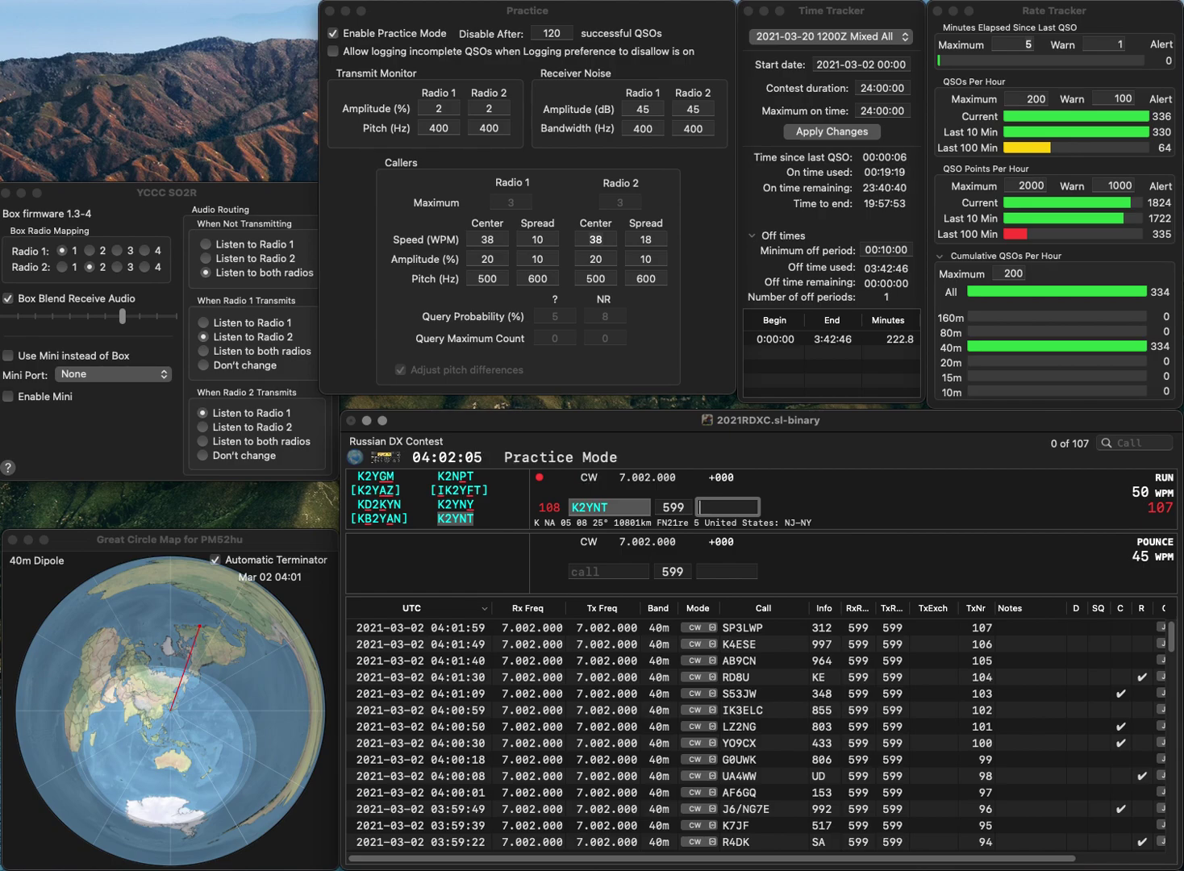
{"action": "type", "text": "70"}
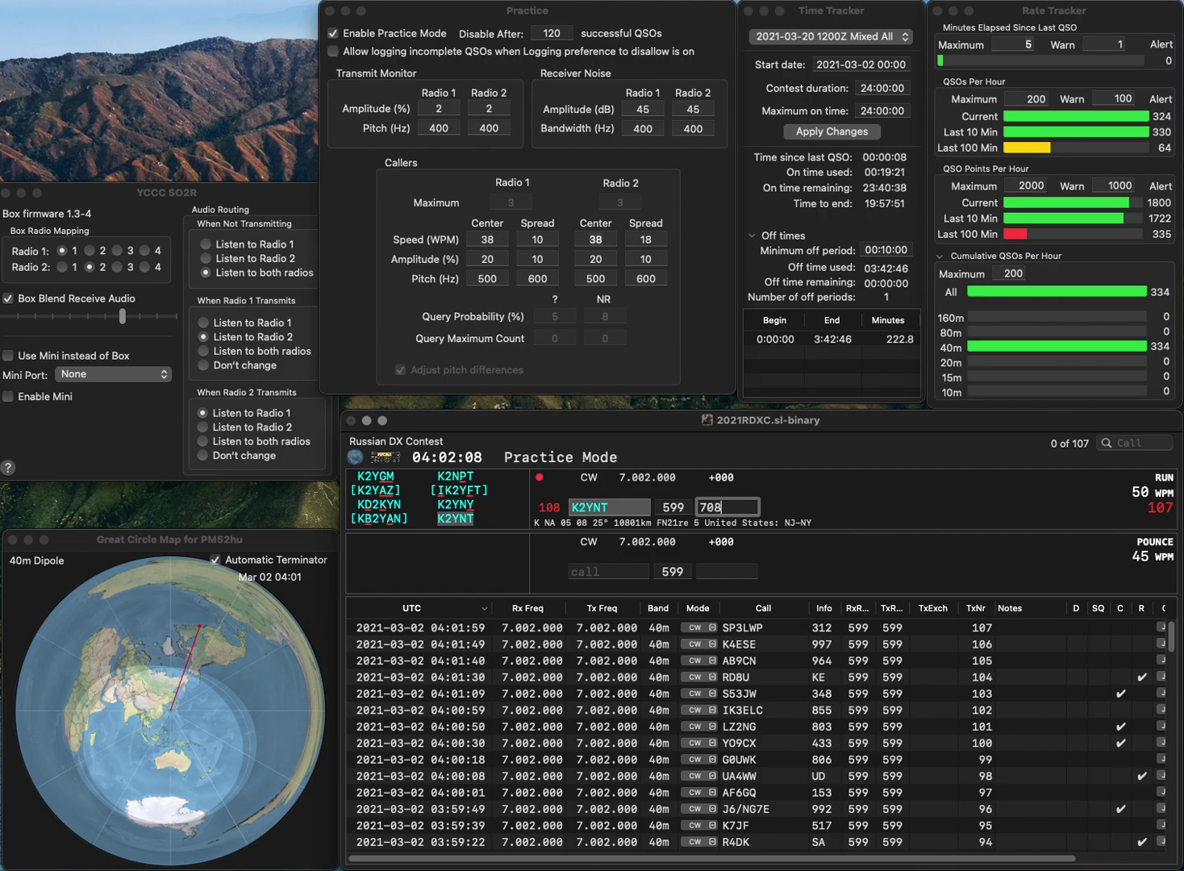
{"action": "type", "text": "8"}
{"action": "key", "text": "Return"}
Log a run-radio contact with call sign TA2BS and received exchange 45.
{"action": "type", "text": "TA2BS"}
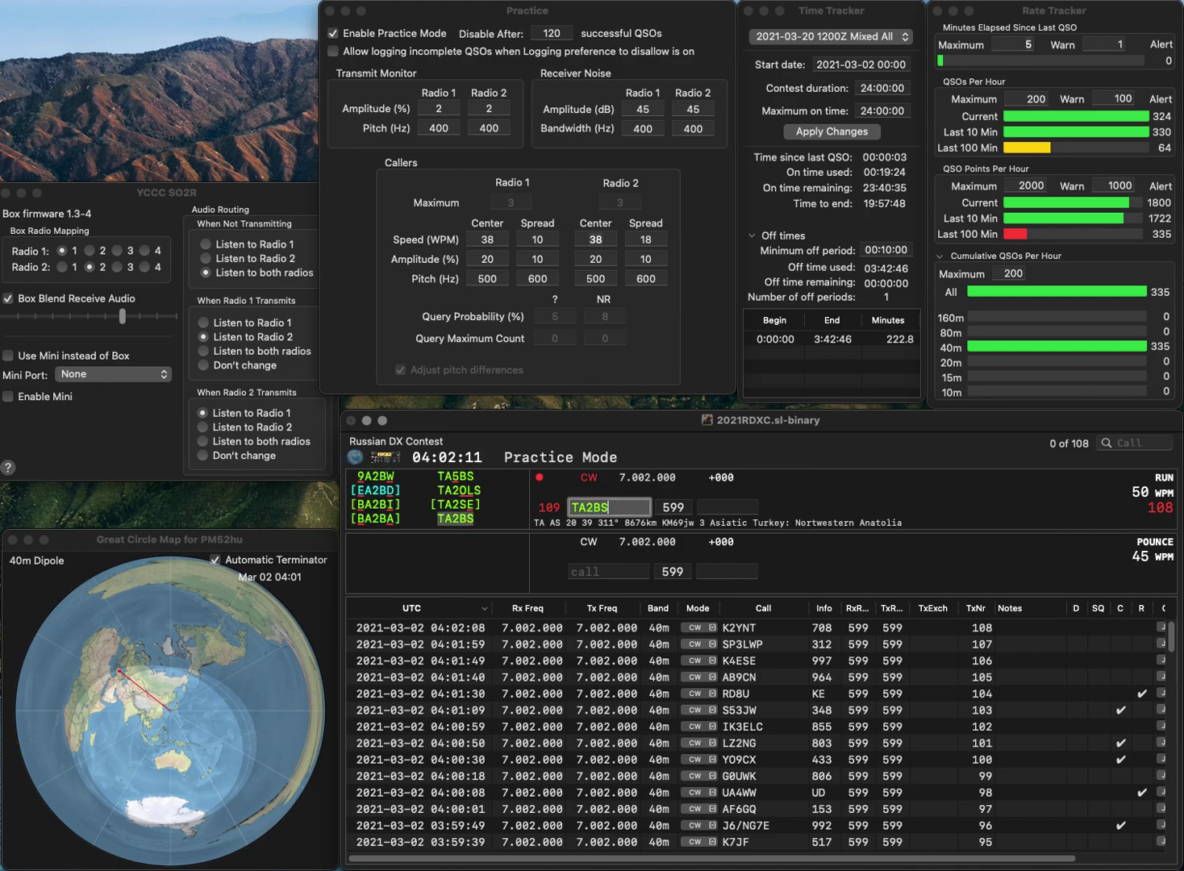
{"action": "key", "text": "Return"}
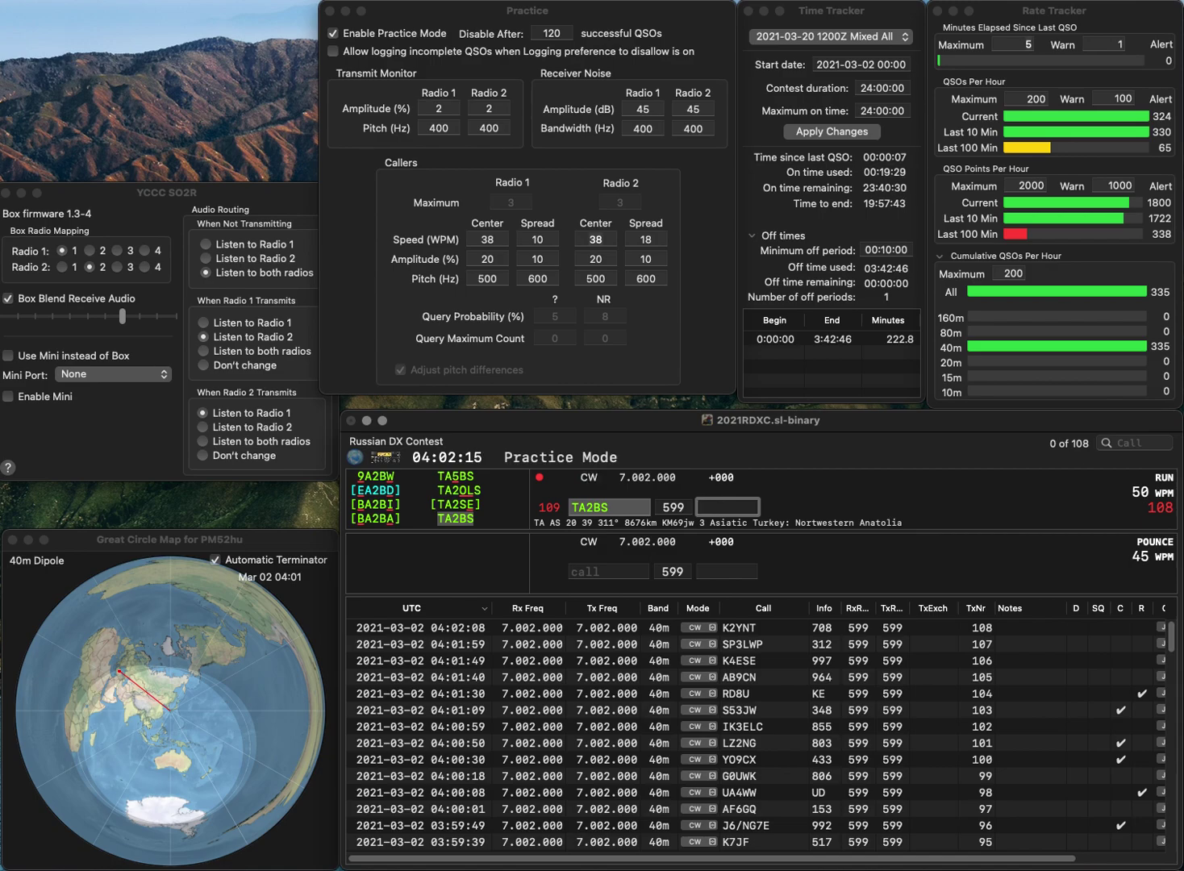
{"action": "type", "text": "5"}
{"action": "key", "text": "Return"}
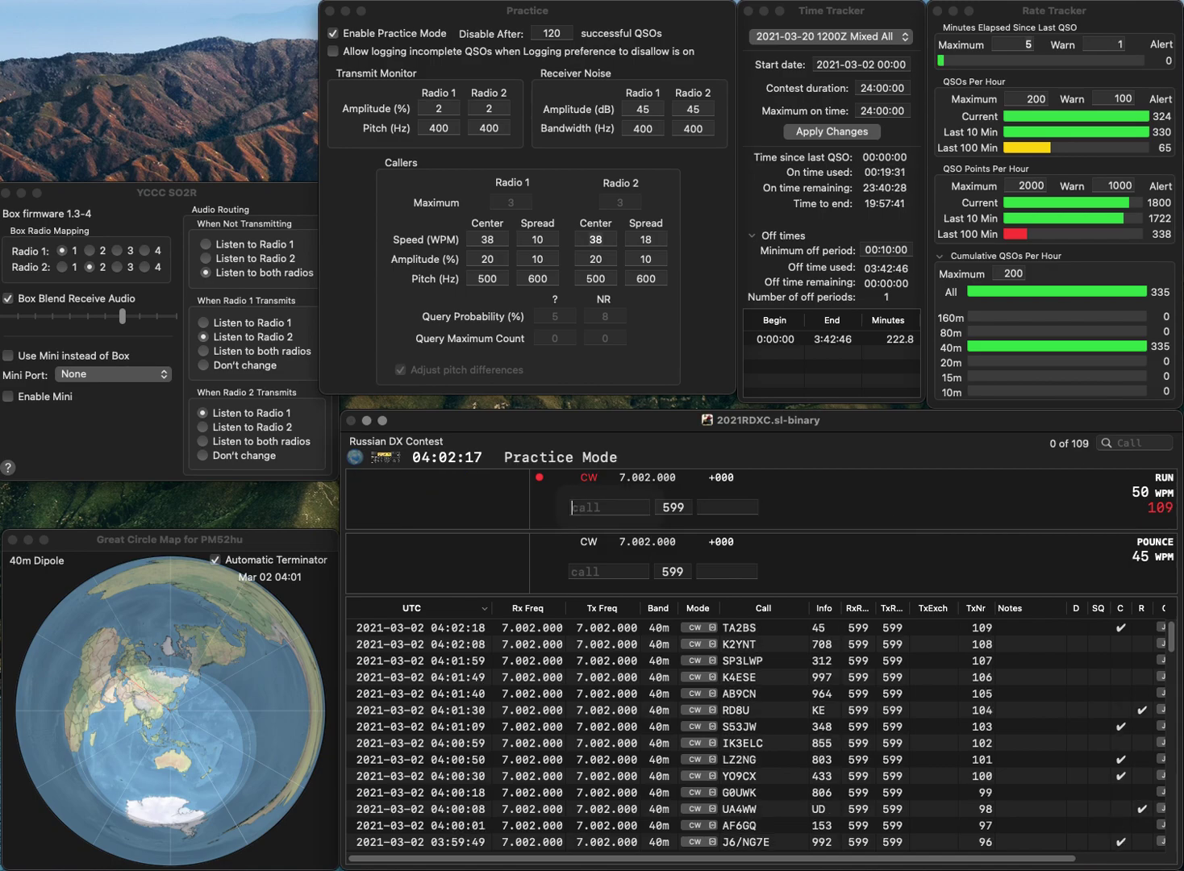
Log a run-radio contact with call sign NE7R and received exchange 664.
{"action": "type", "text": "NE7R"}
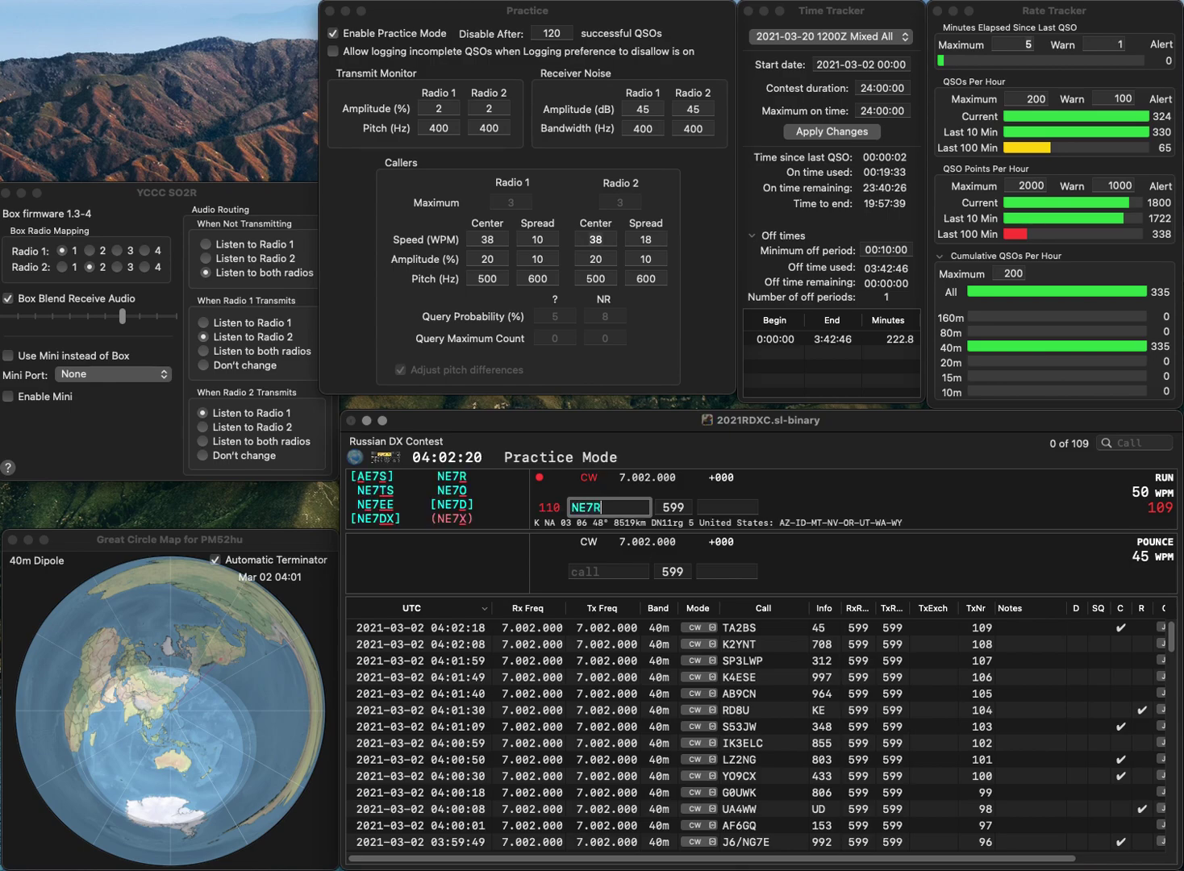
{"action": "key", "text": "Return"}
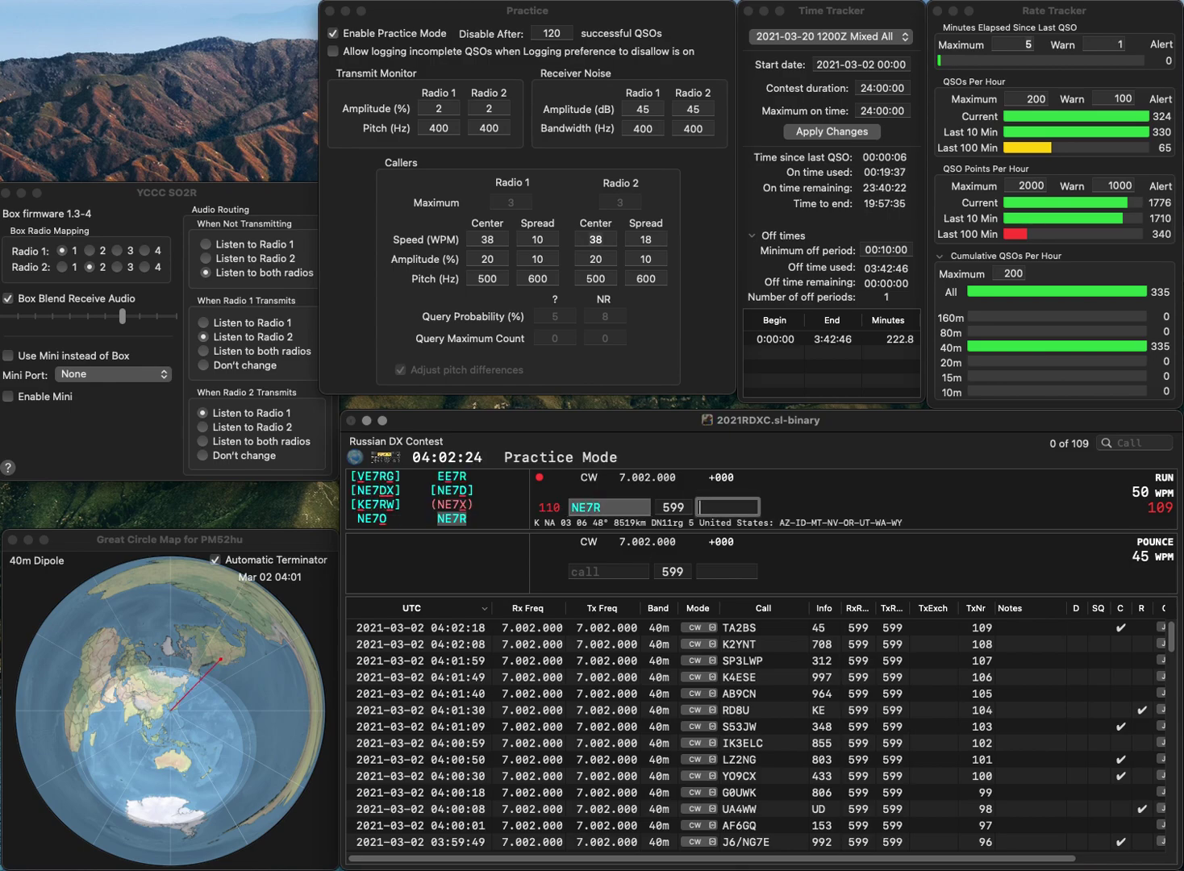
{"action": "type", "text": "664"}
{"action": "key", "text": "Return"}
{"action": "type", "text": "K4MN"}
{"action": "key", "text": "space"}
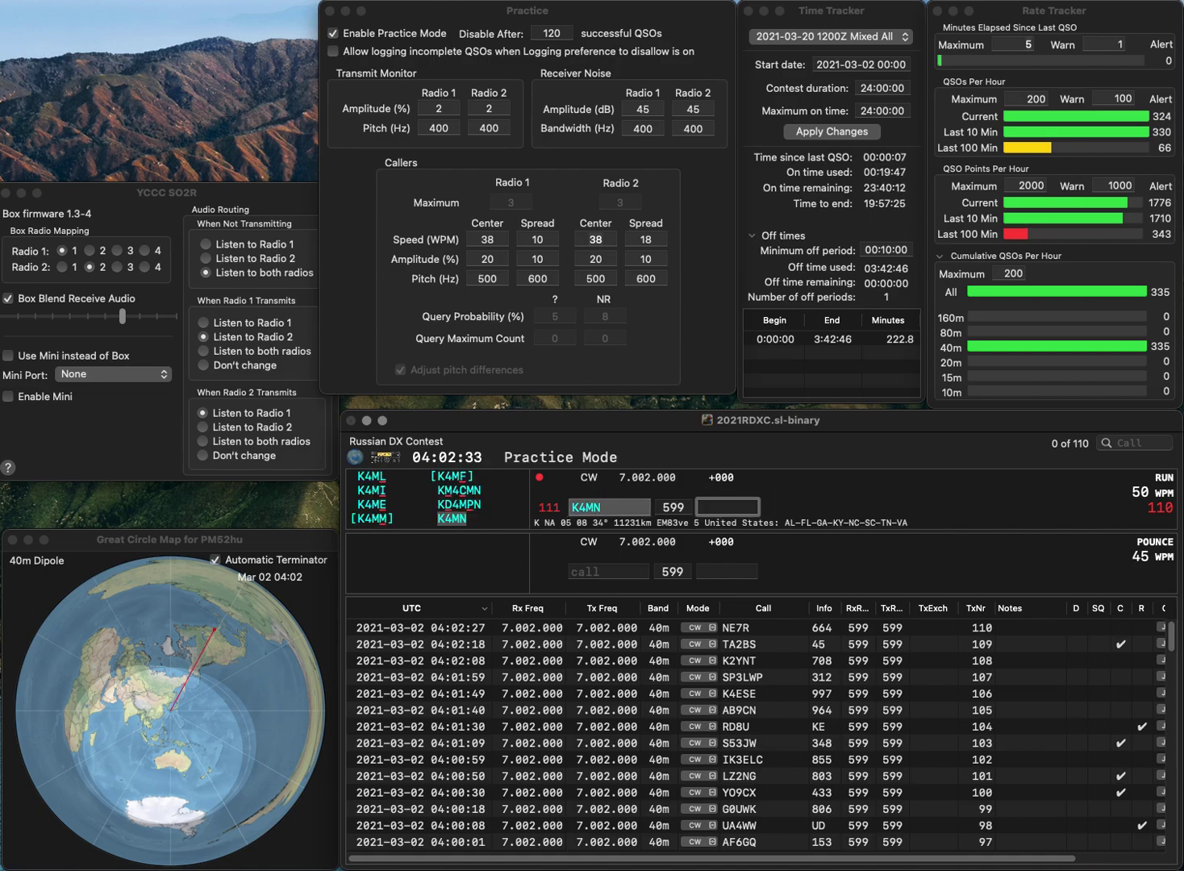
{"action": "type", "text": "7"}
{"action": "key", "text": "Return"}
{"action": "type", "text": "JH1APK"}
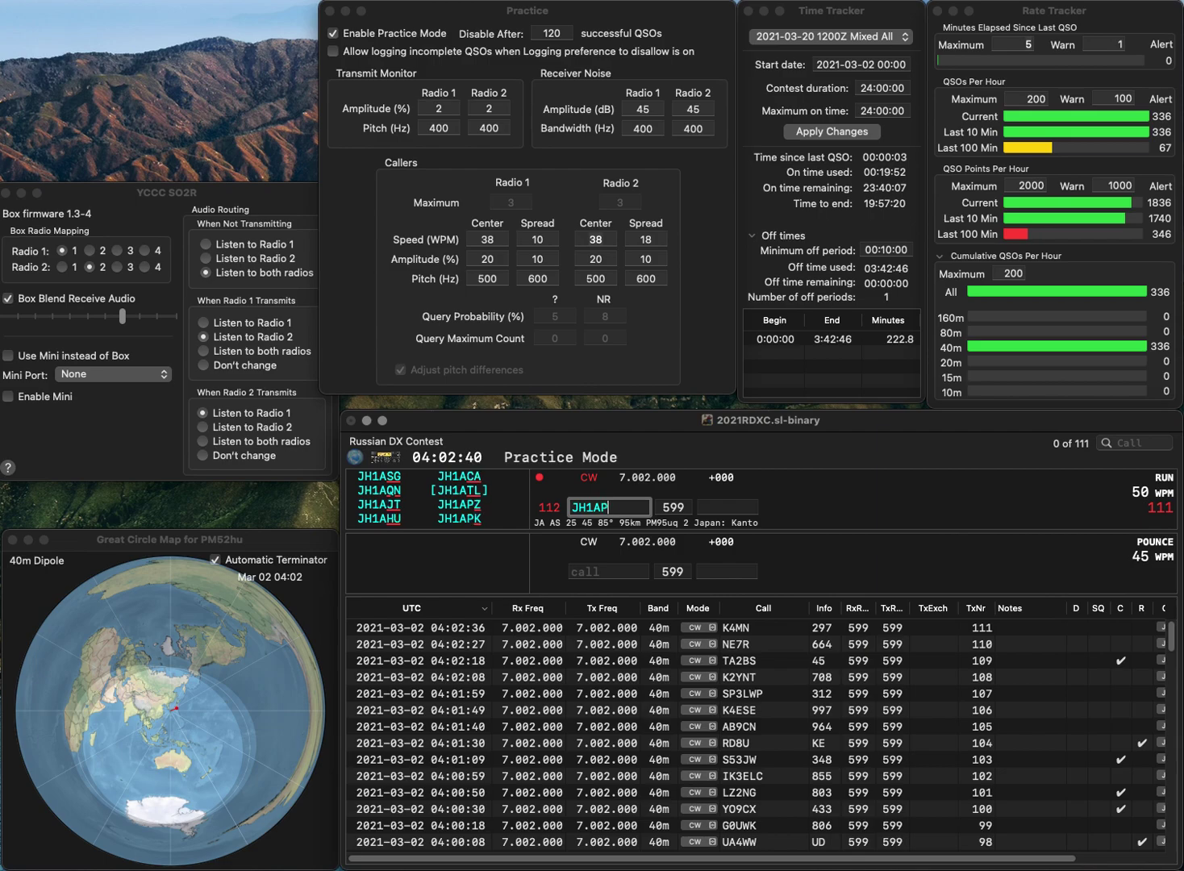
{"action": "key", "text": "space"}
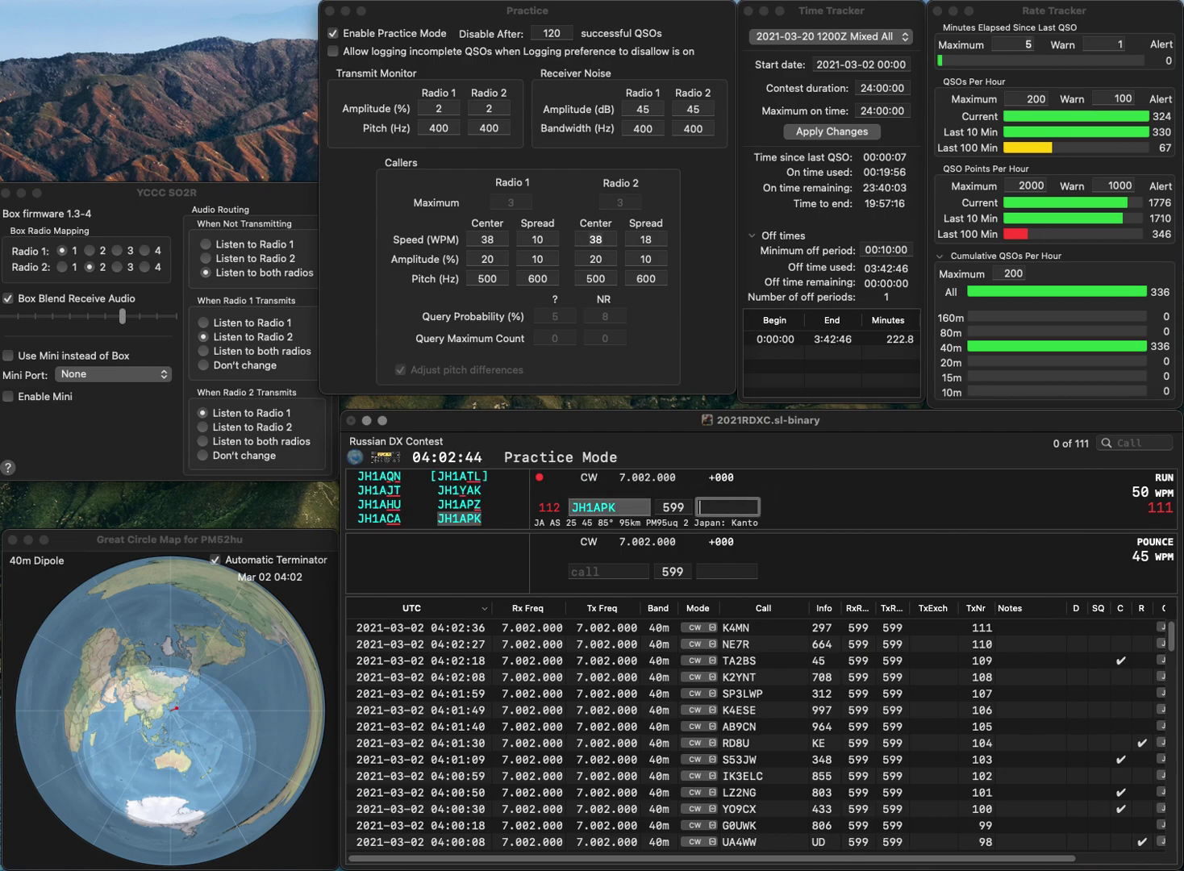
{"action": "type", "text": "68"}
{"action": "key", "text": "Return"}
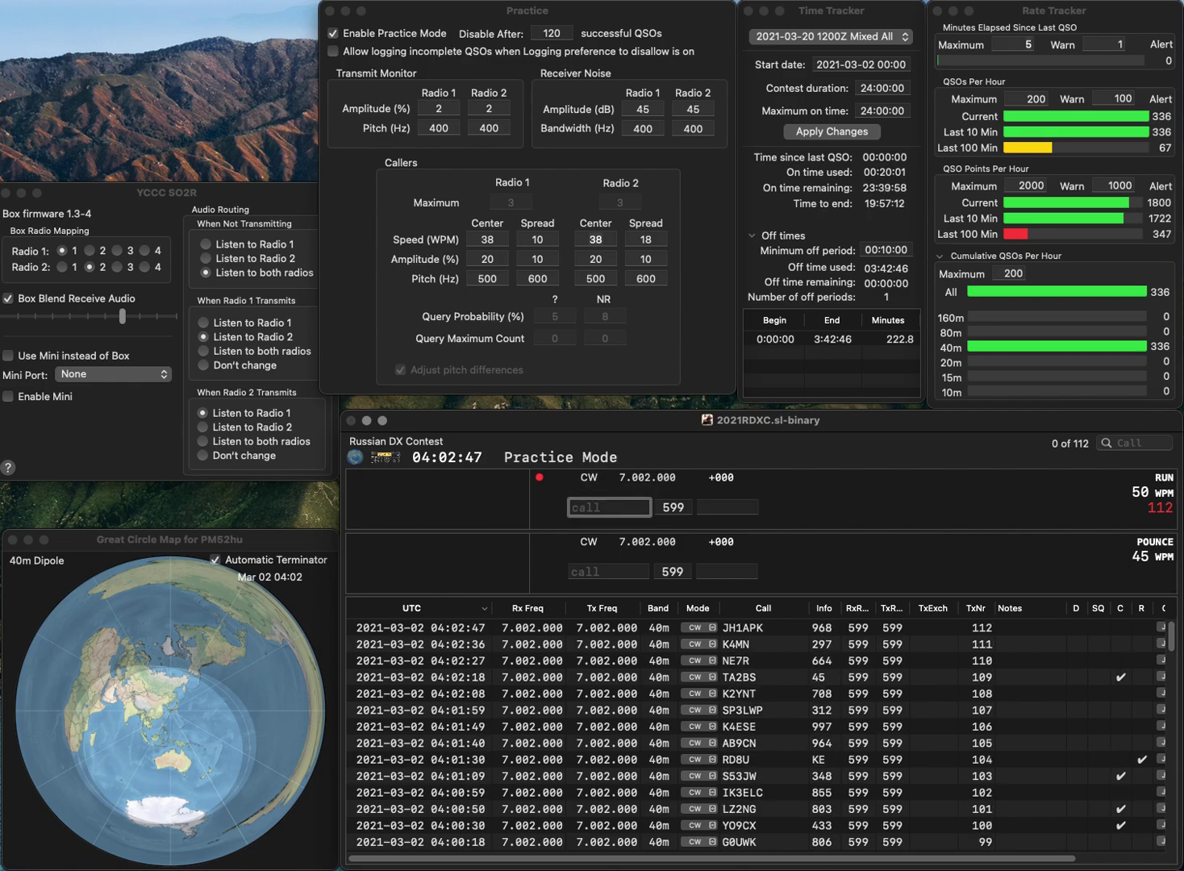
{"action": "type", "text": "DL6U"}
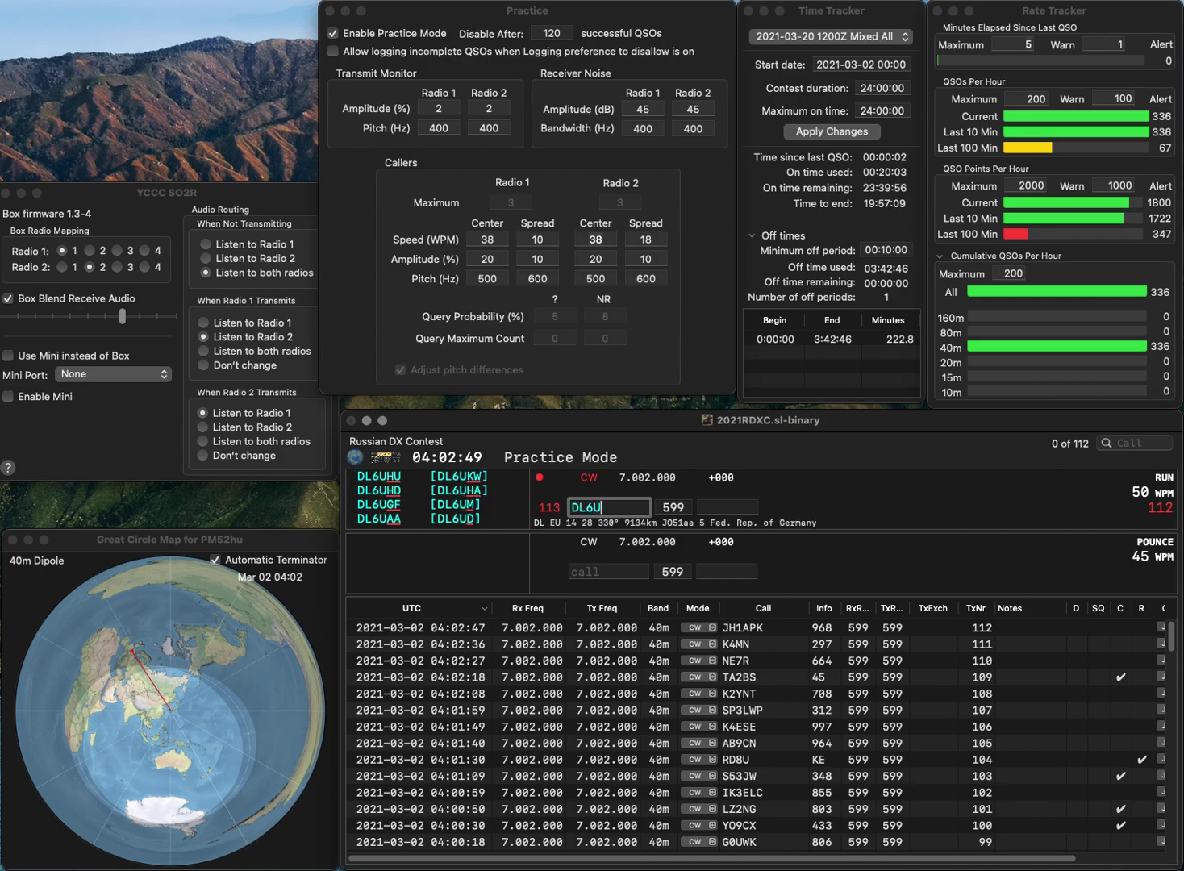
{"action": "type", "text": "DF"}
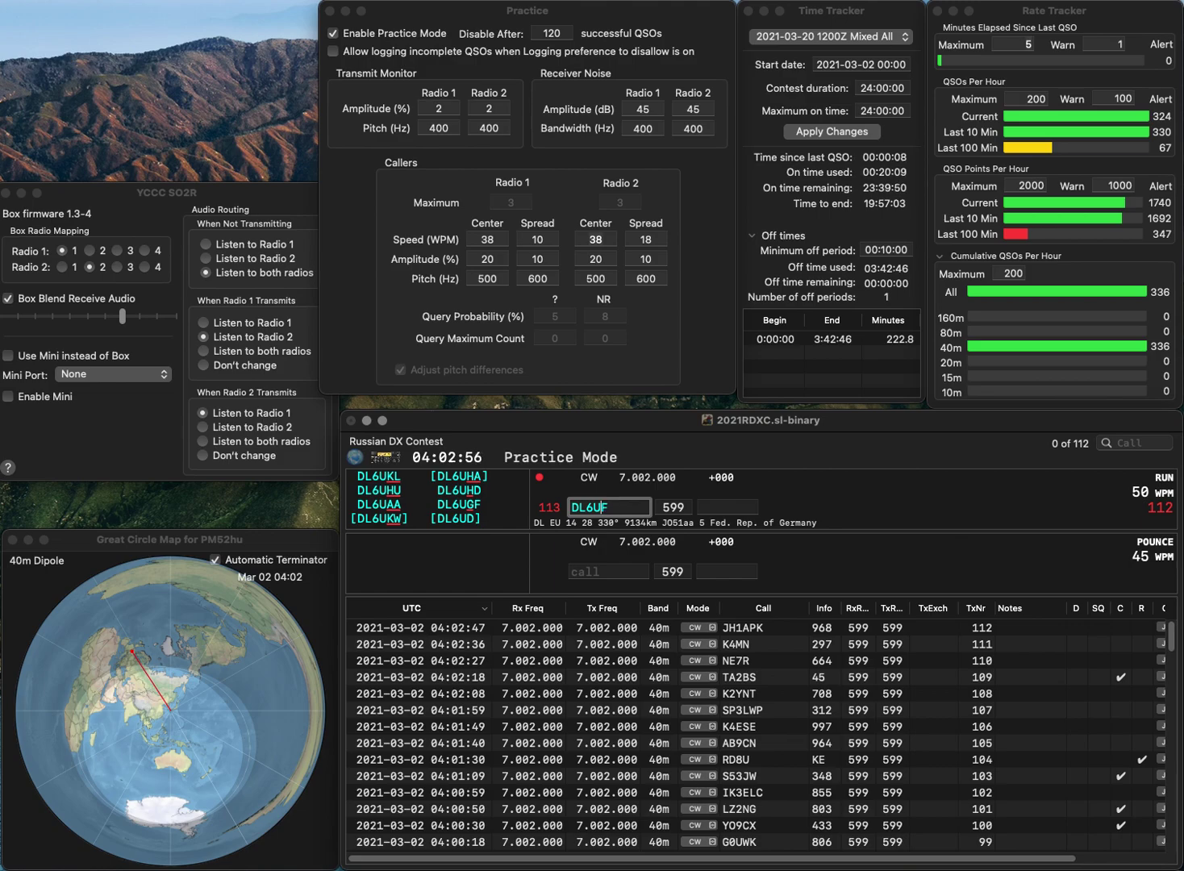
{"action": "key", "text": "BackSpace"}
{"action": "type", "text": "G"}
{"action": "key", "text": "Return"}
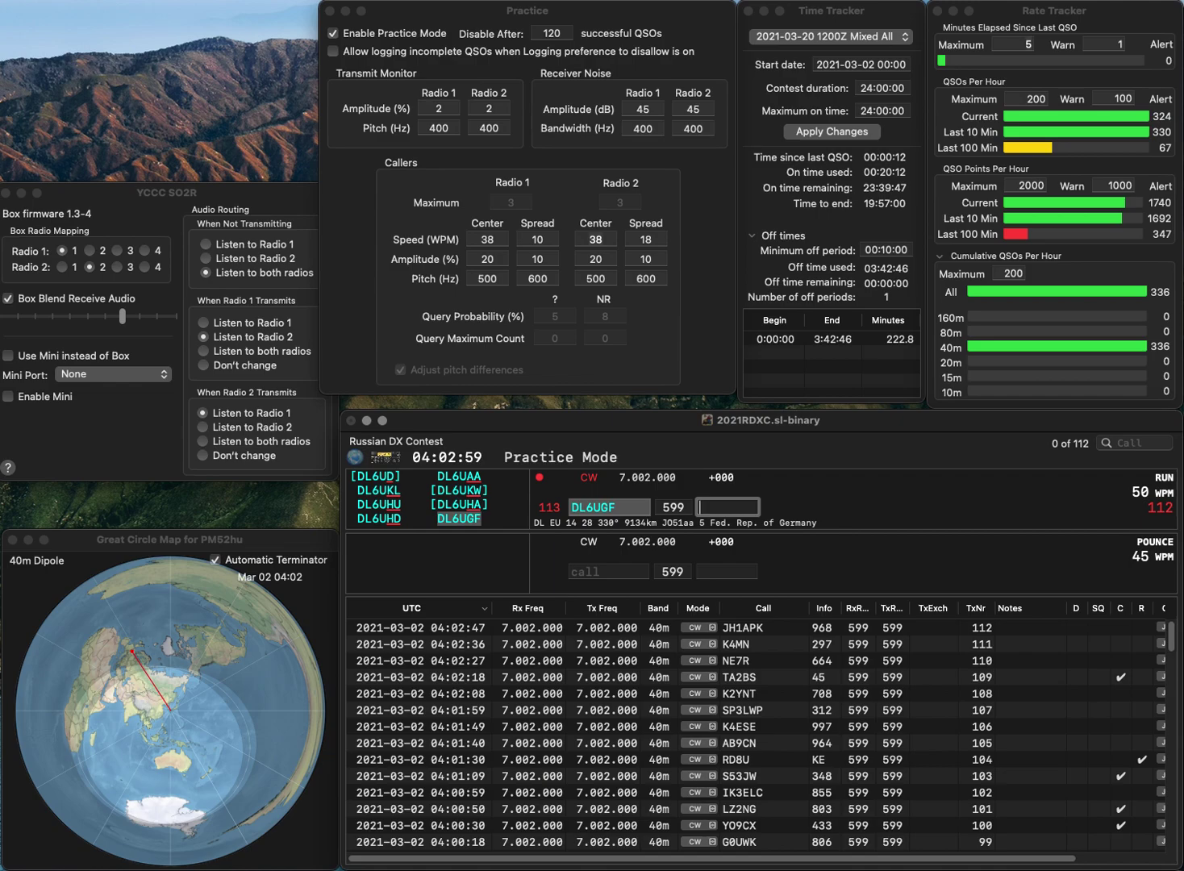
{"action": "type", "text": "397"}
{"action": "key", "text": "Return"}
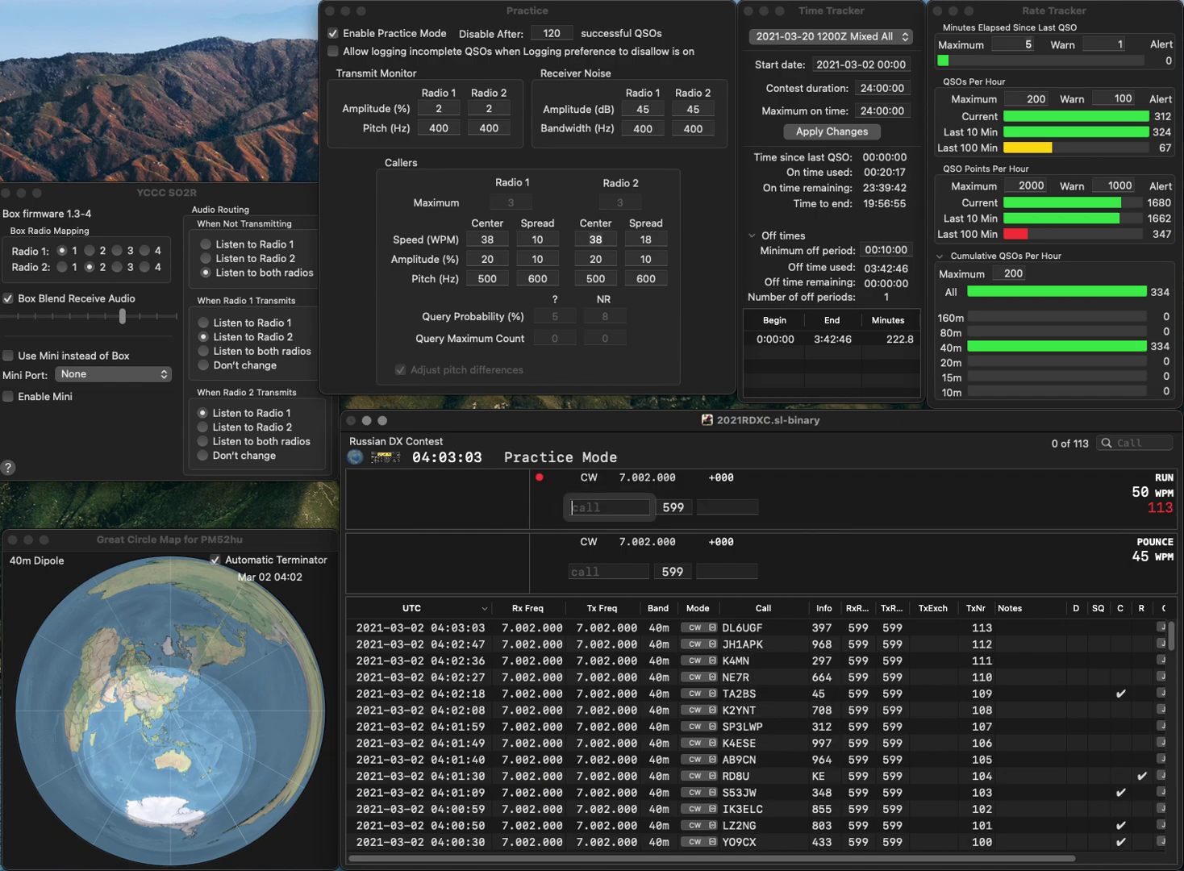
{"action": "type", "text": "9A6"}
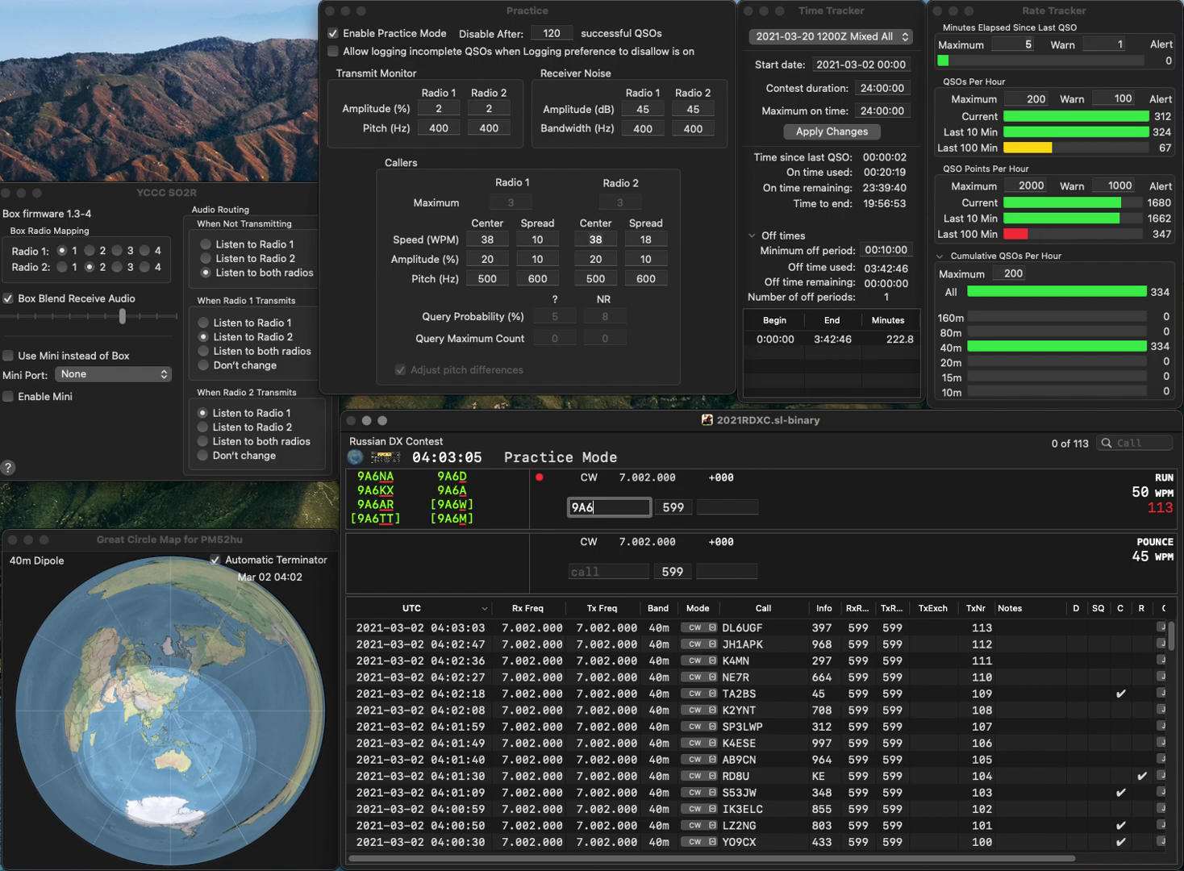
{"action": "key", "text": "BackSpace"}
{"action": "type", "text": "/UX1H"}
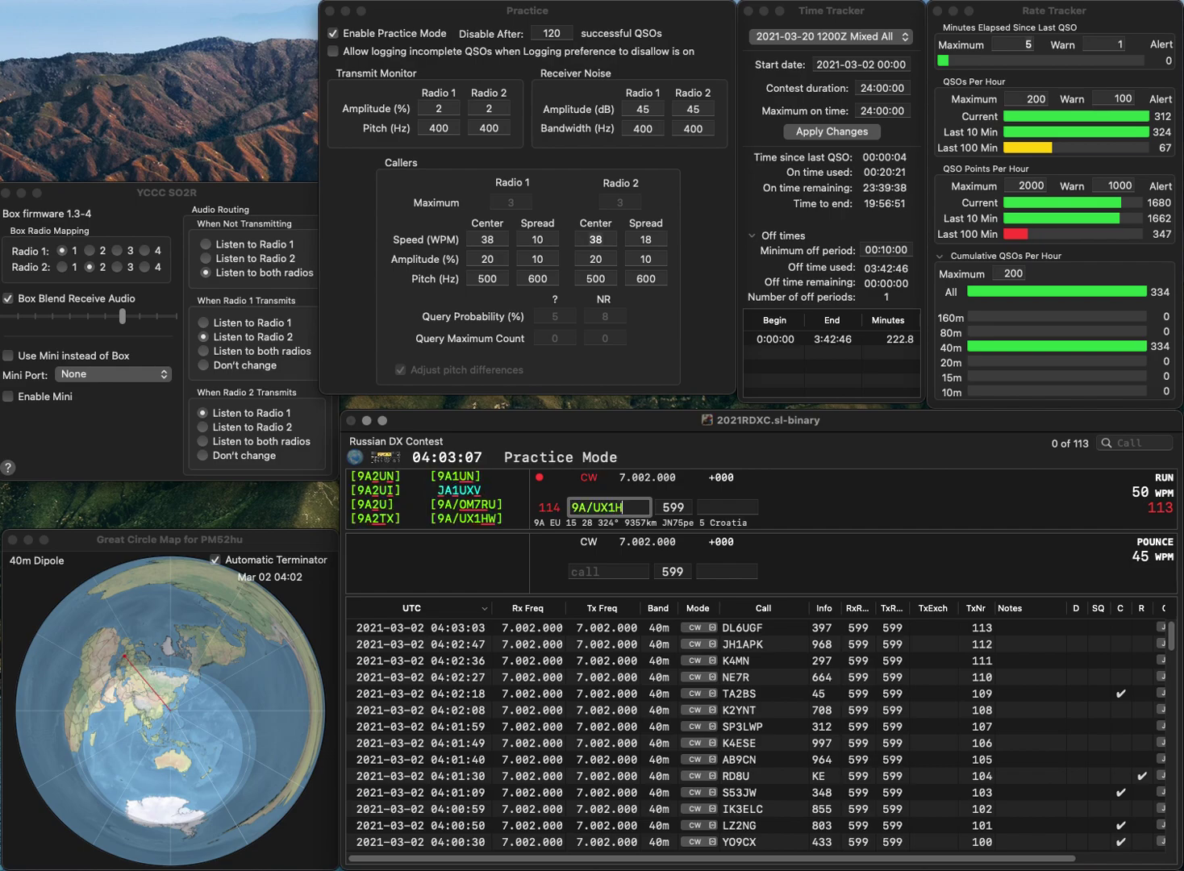
{"action": "type", "text": "W"}
{"action": "key", "text": "space"}
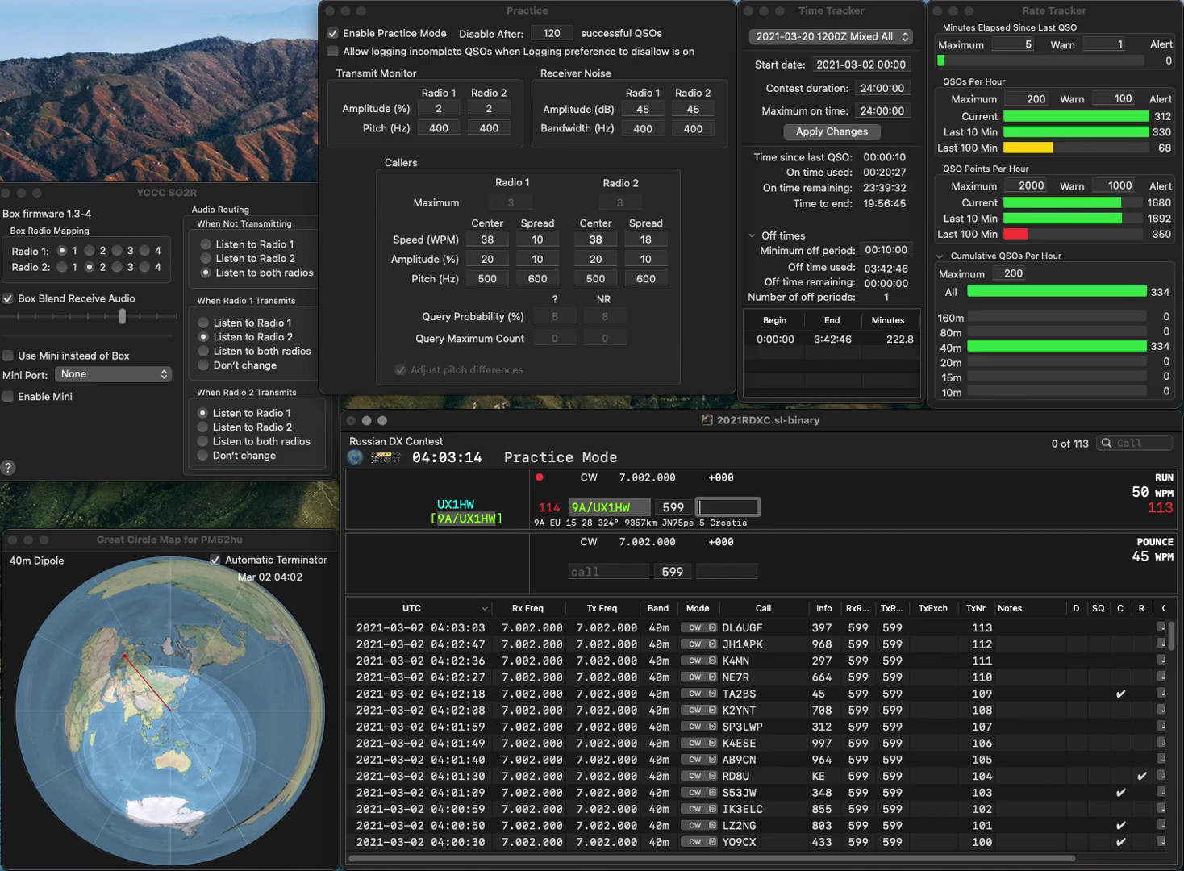
{"action": "type", "text": "91"}
{"action": "key", "text": "Return"}
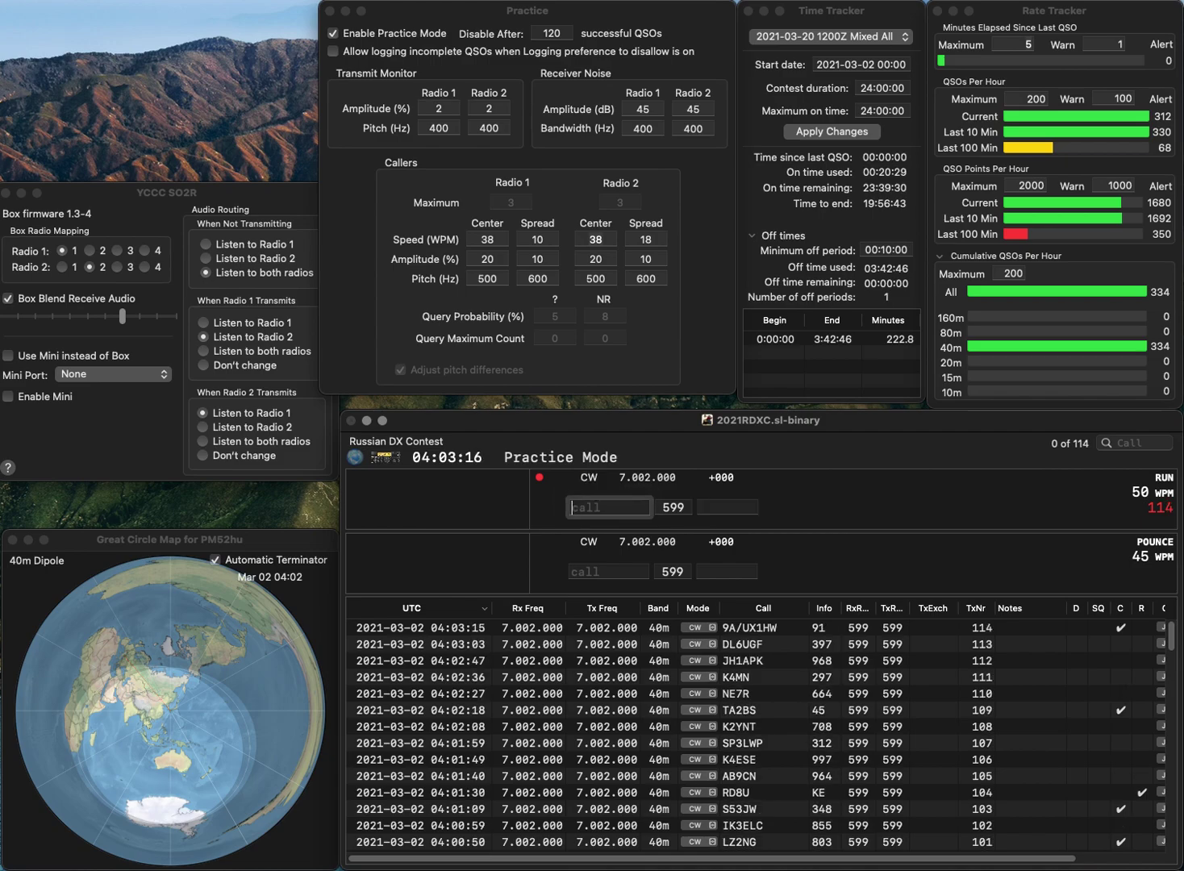
{"action": "type", "text": "EA7URO"}
{"action": "key", "text": "Return"}
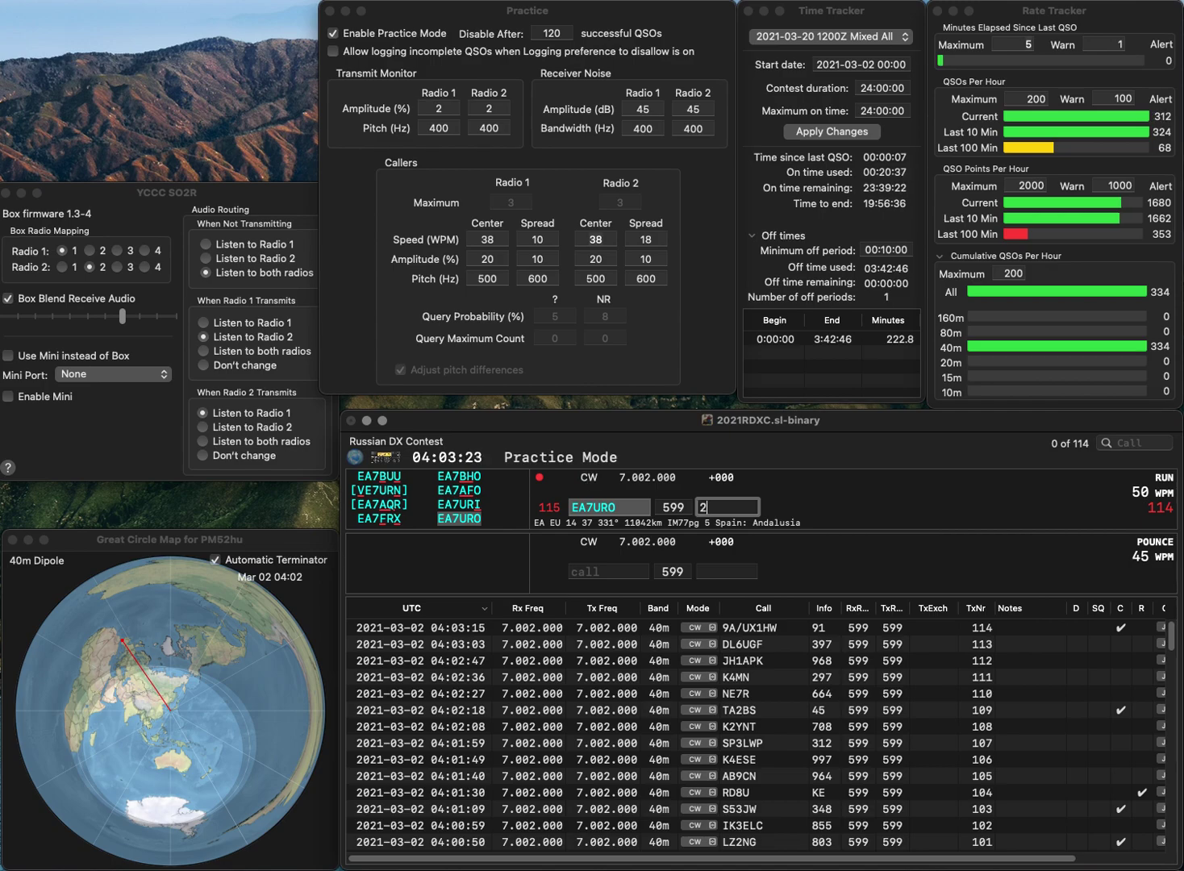
{"action": "type", "text": "231"}
{"action": "key", "text": "Return"}
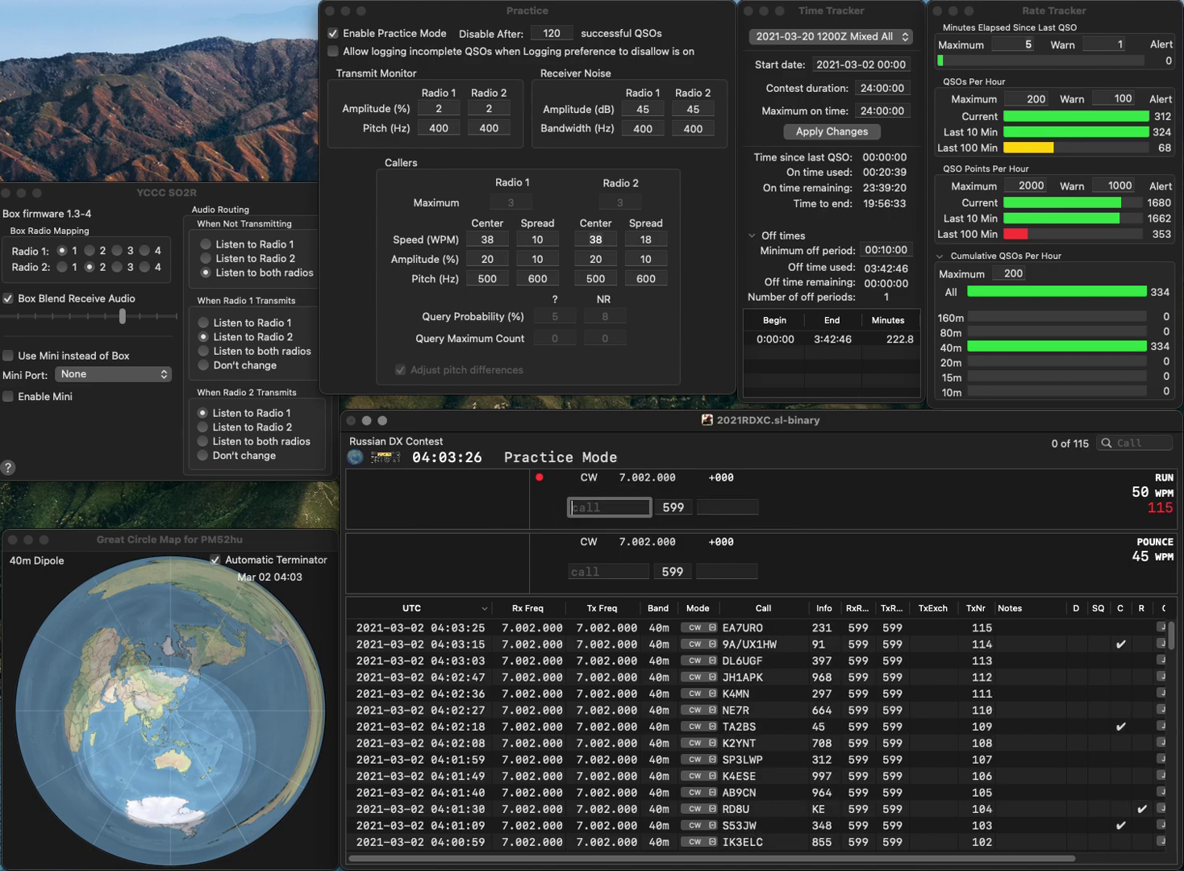
{"action": "type", "text": "N5"}
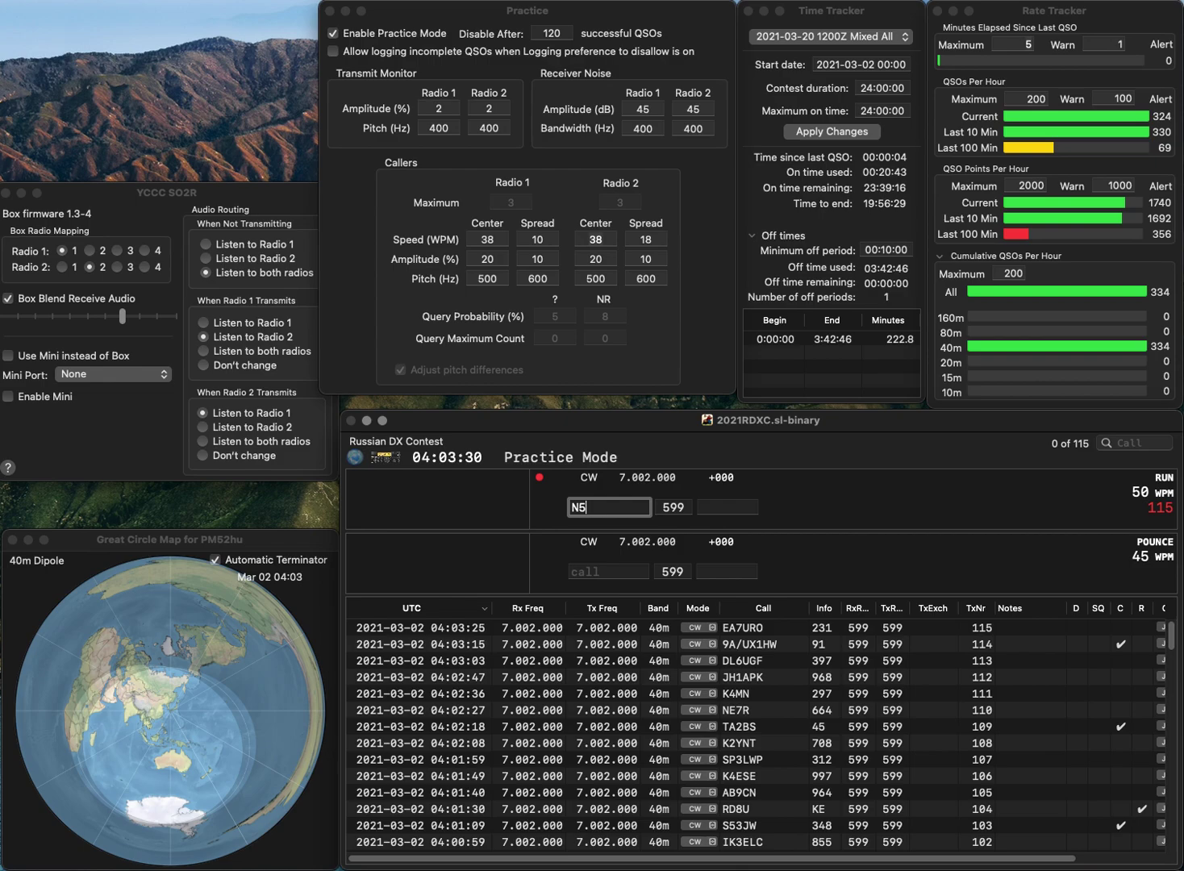
{"action": "type", "text": "KF"}
{"action": "key", "text": "Return"}
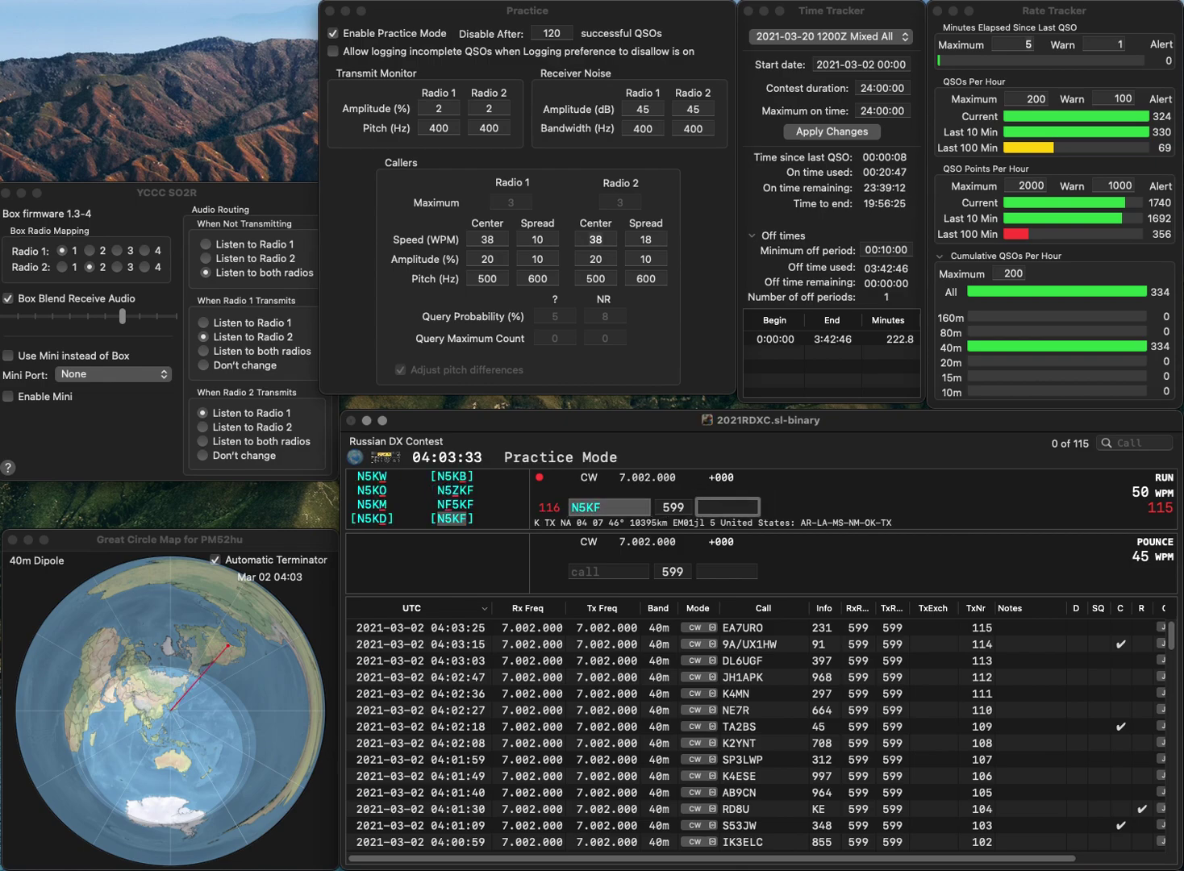
{"action": "type", "text": "418"}
{"action": "key", "text": "Return"}
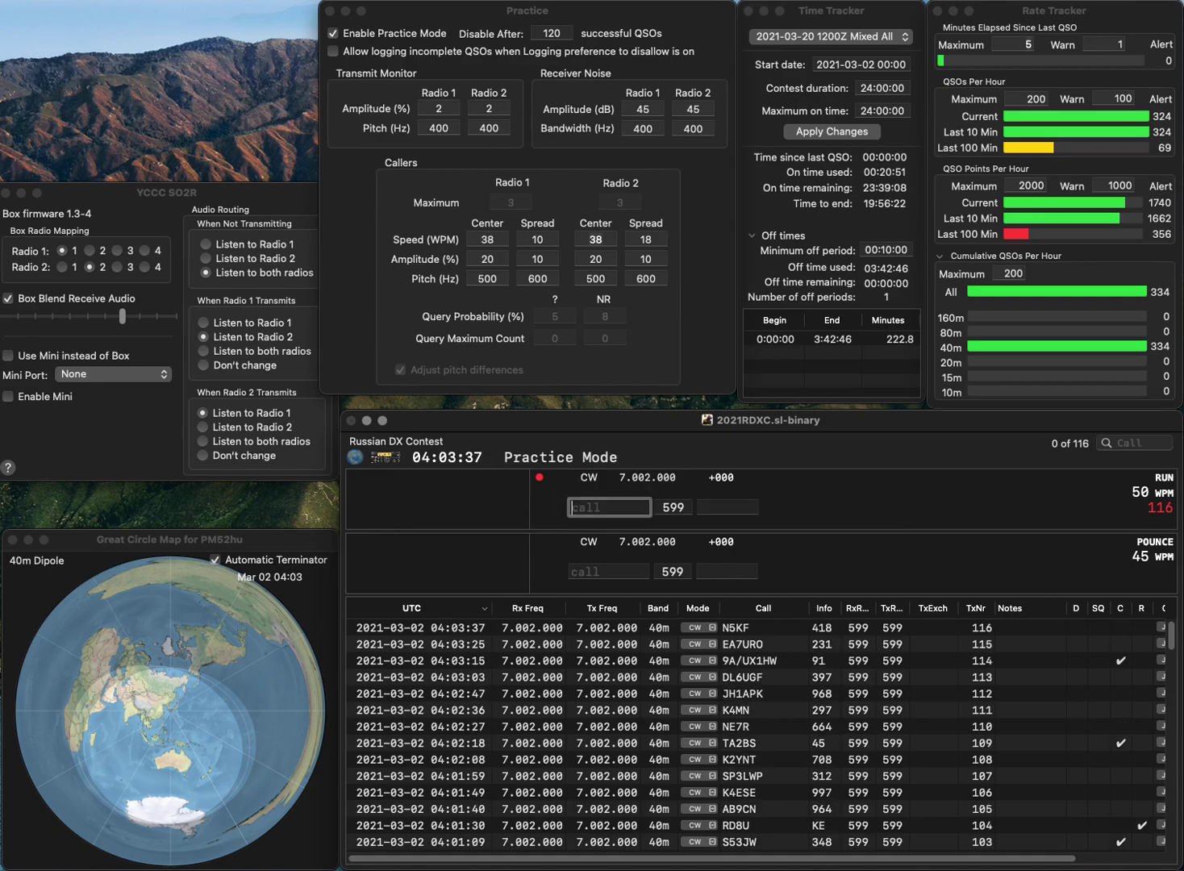
{"action": "type", "text": "W7DBA"}
{"action": "key", "text": "Return"}
{"action": "key", "text": "Tab"}
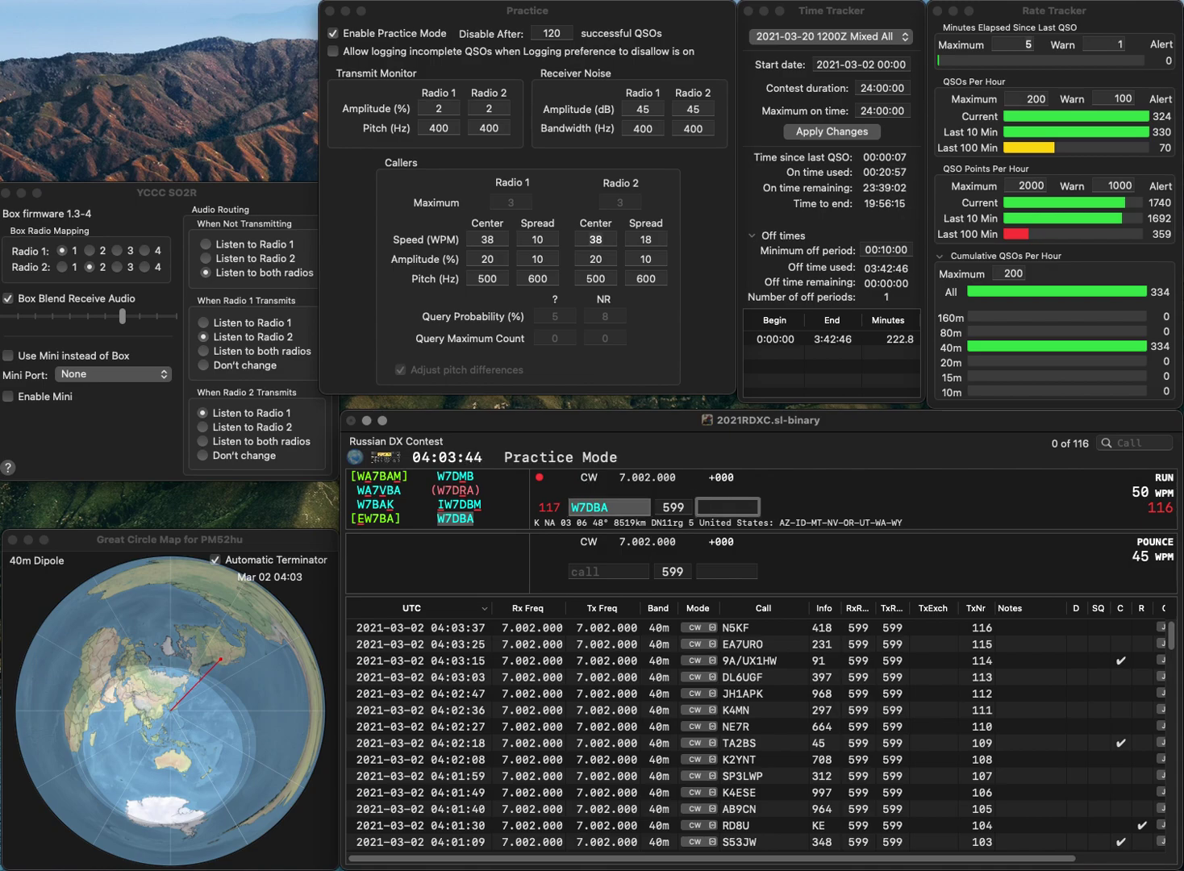
{"action": "type", "text": "307"}
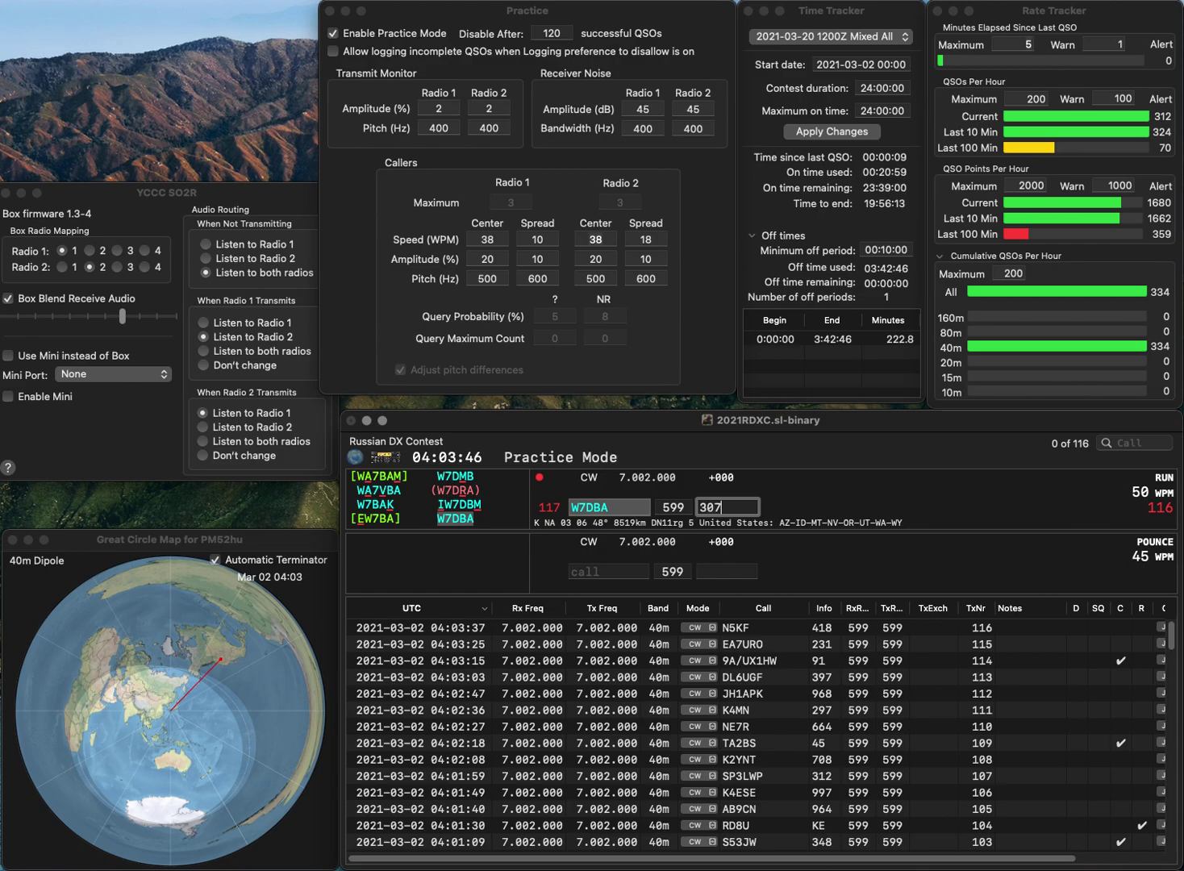
{"action": "key", "text": "Return"}
{"action": "type", "text": "SP"}
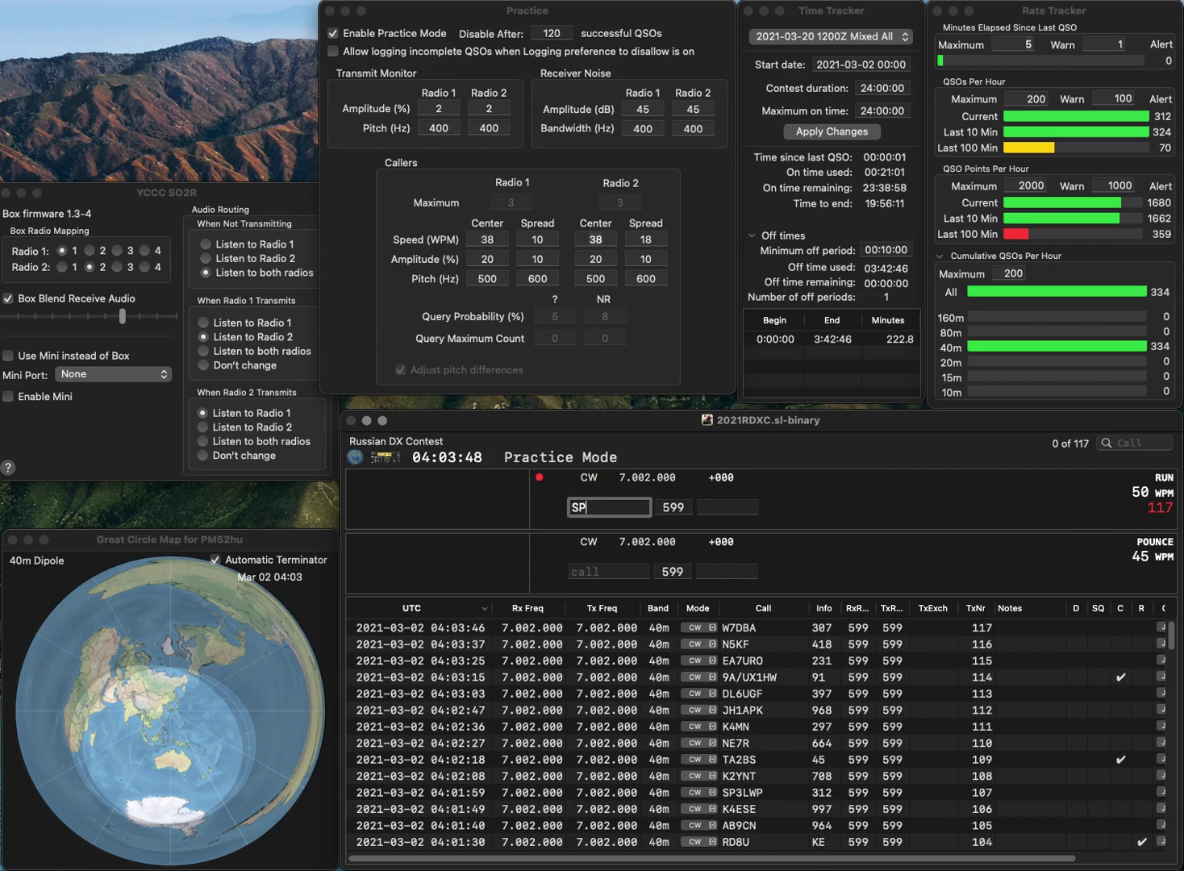
{"action": "type", "text": "9KVC"}
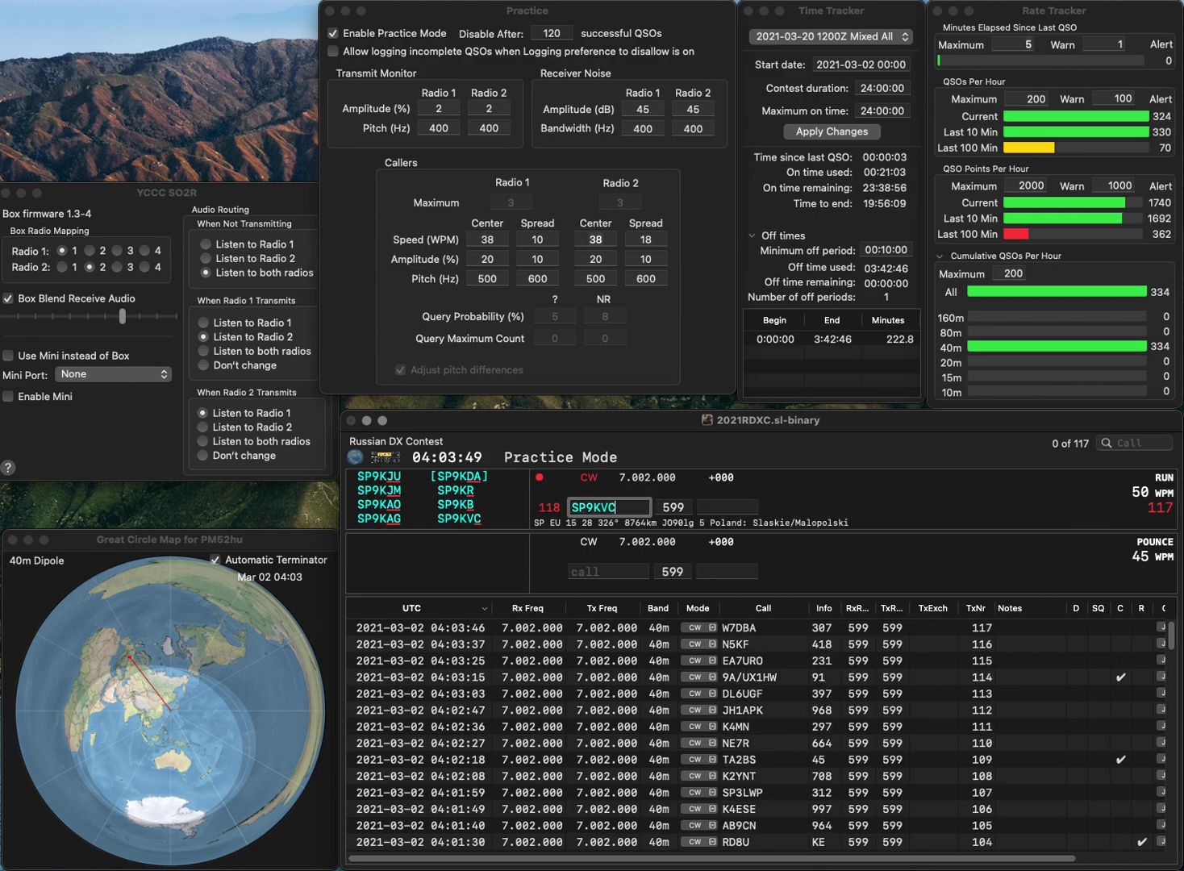
{"action": "key", "text": "space"}
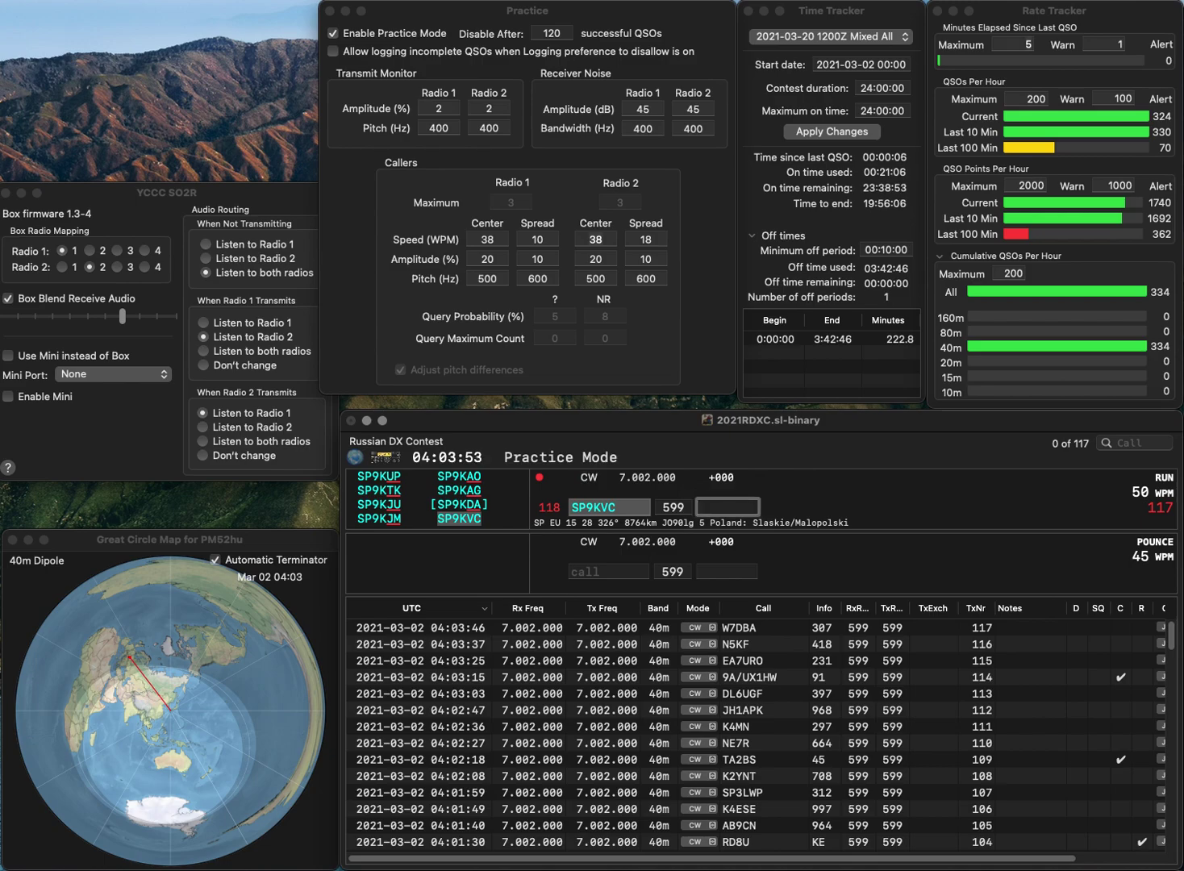
{"action": "type", "text": "641"}
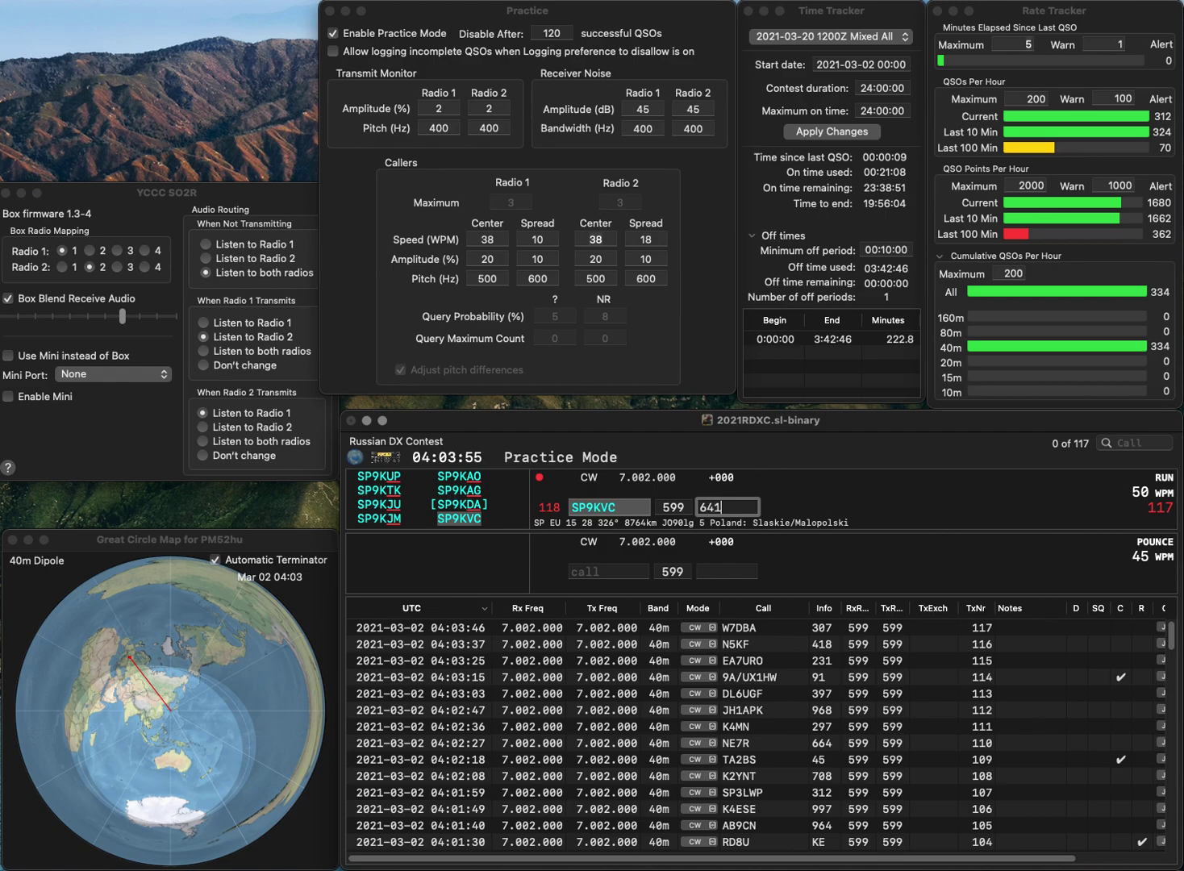
{"action": "key", "text": "Return"}
{"action": "type", "text": "UT5EL"}
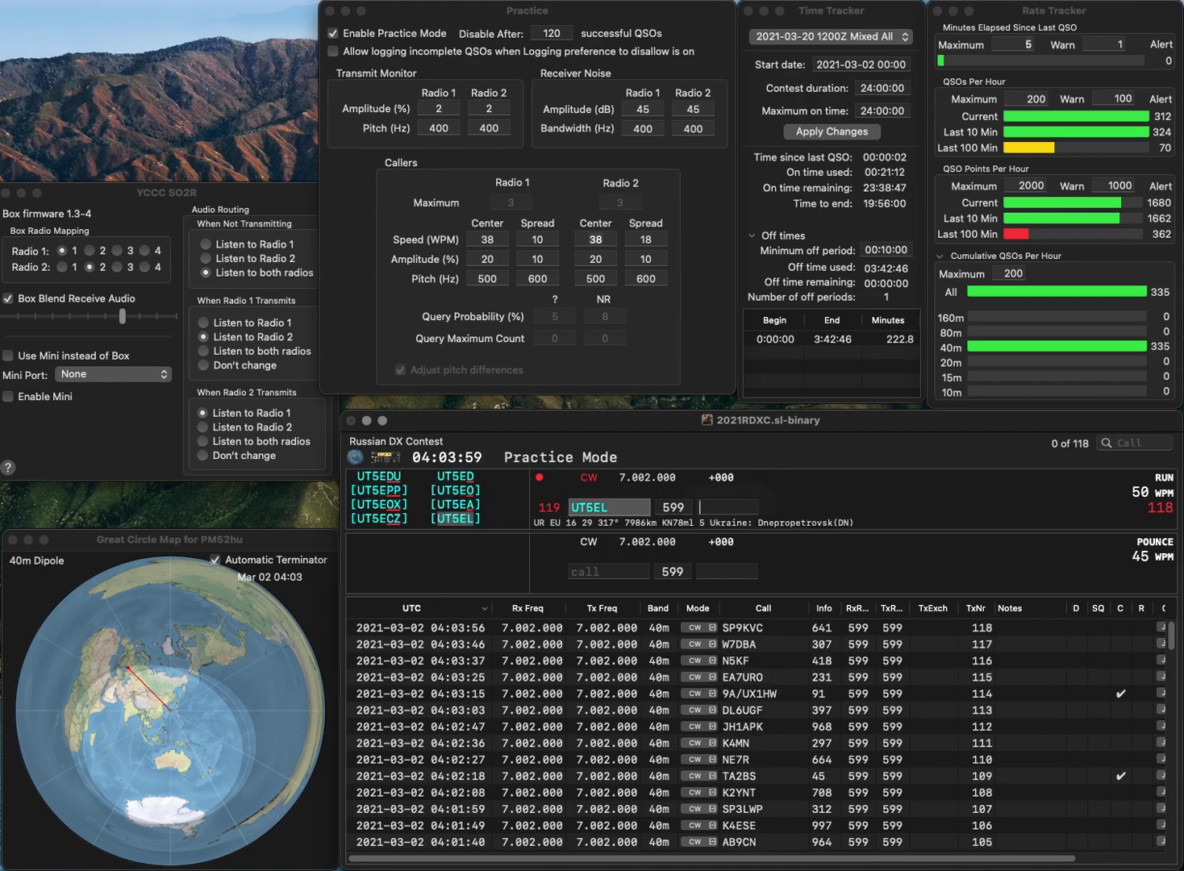
{"action": "key", "text": "Return"}
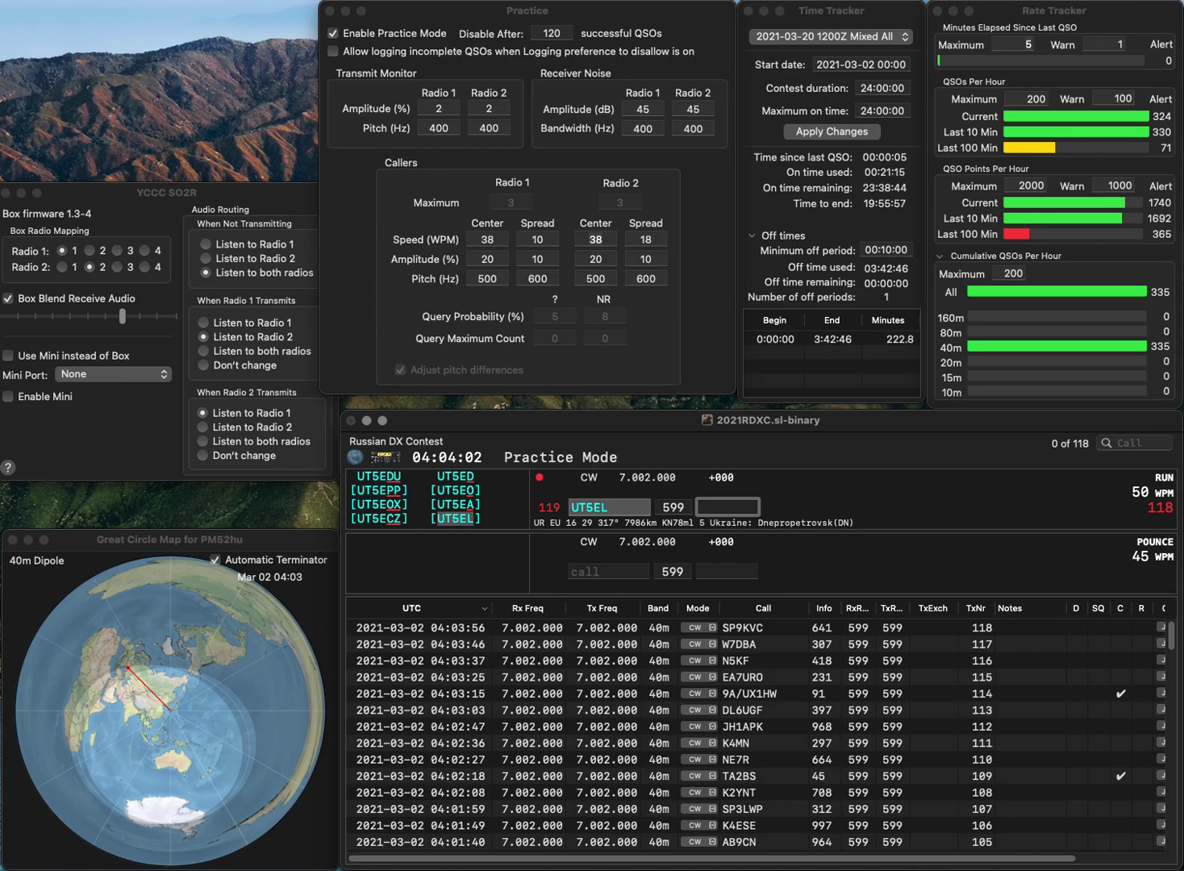
{"action": "type", "text": "574"}
{"action": "key", "text": "Return"}
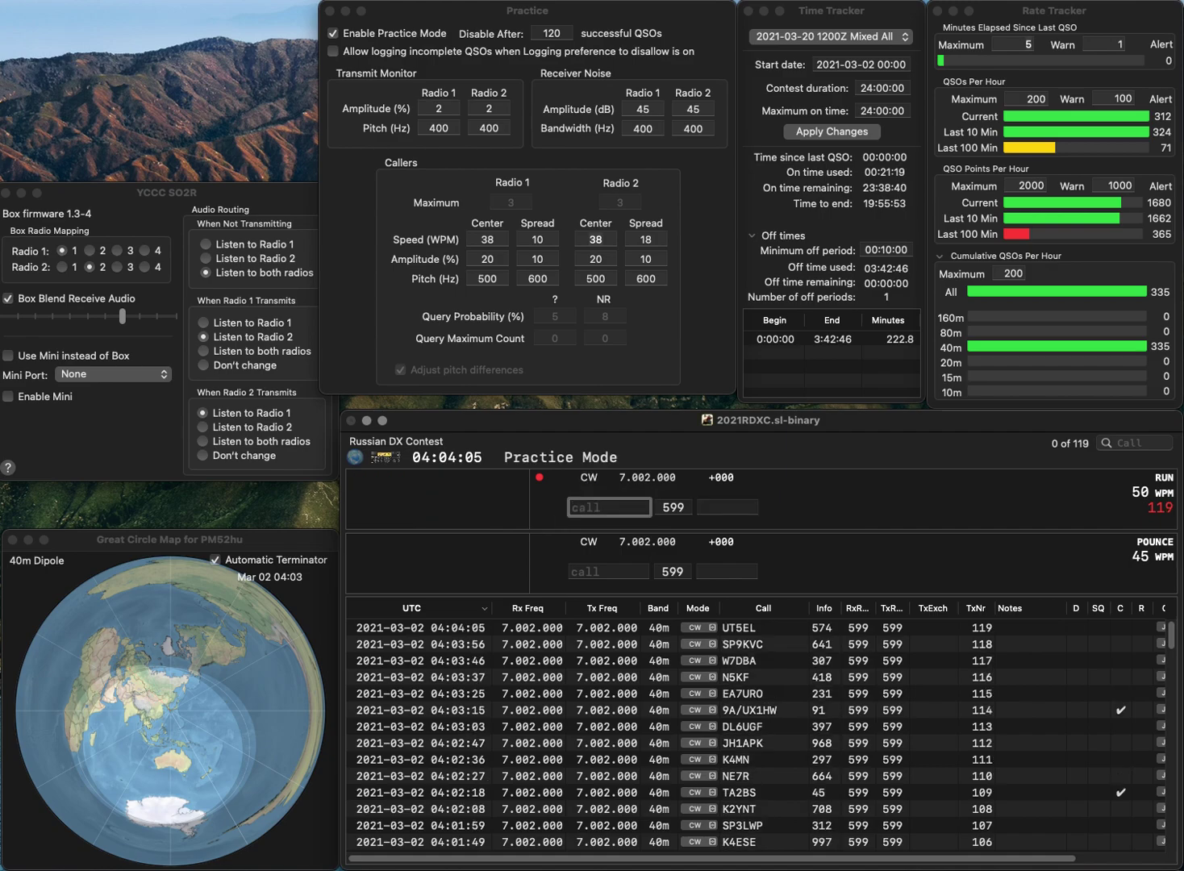
{"action": "type", "text": "SP2Q"}
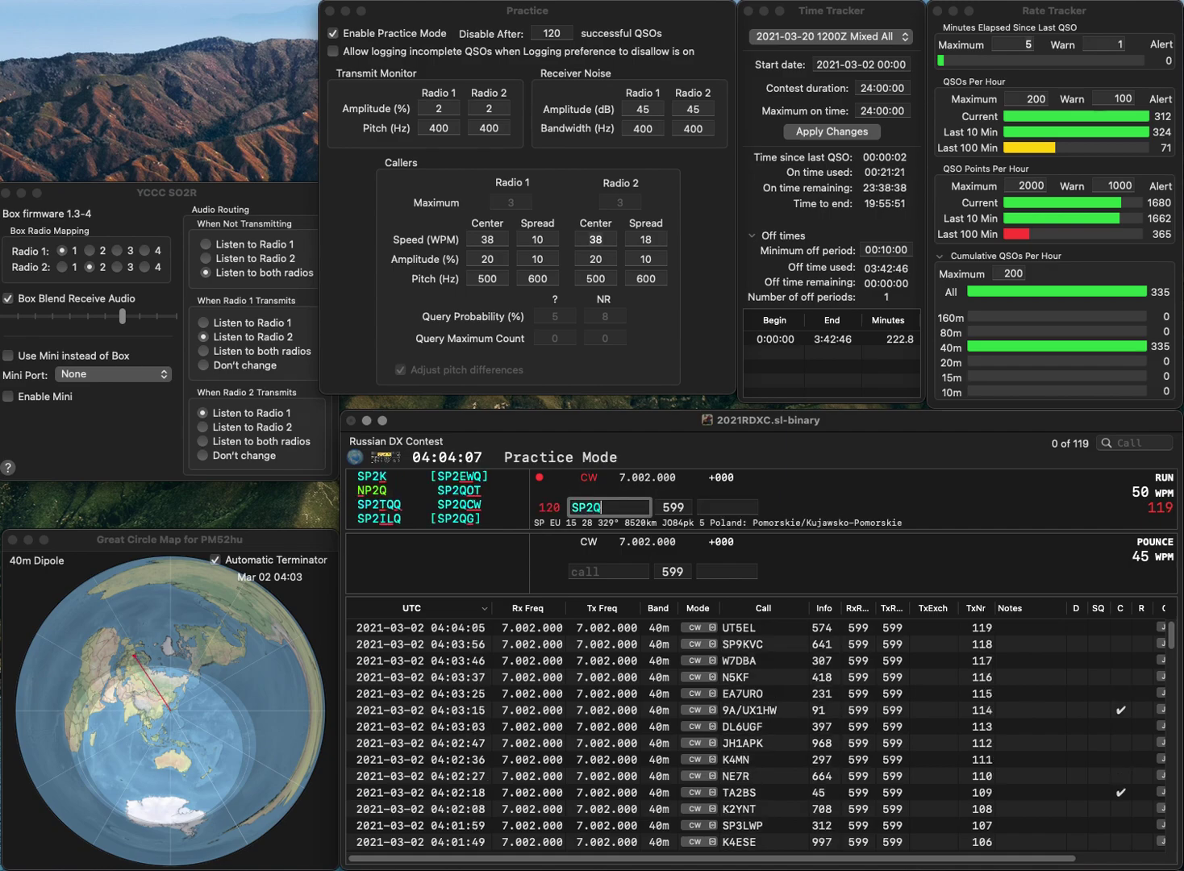
{"action": "type", "text": "OT"}
{"action": "key", "text": "space"}
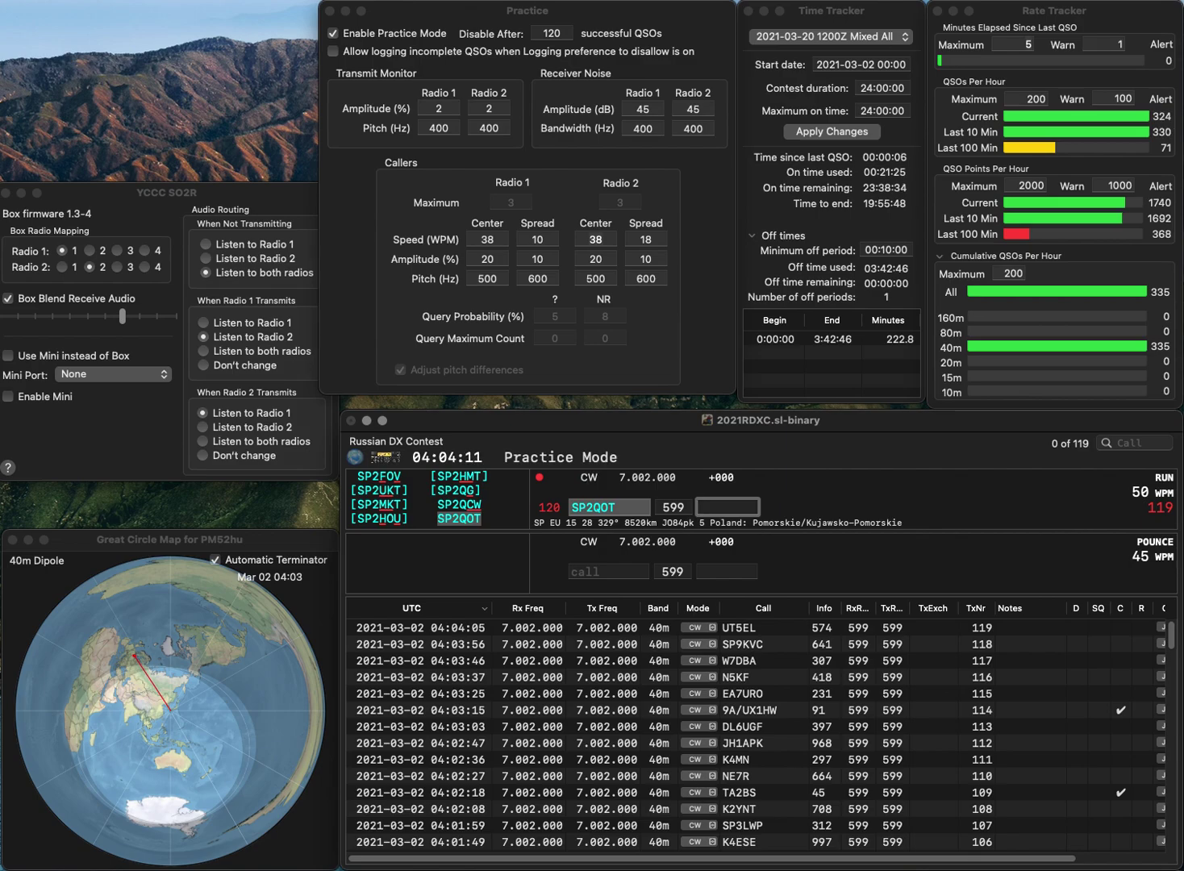
{"action": "type", "text": "832"}
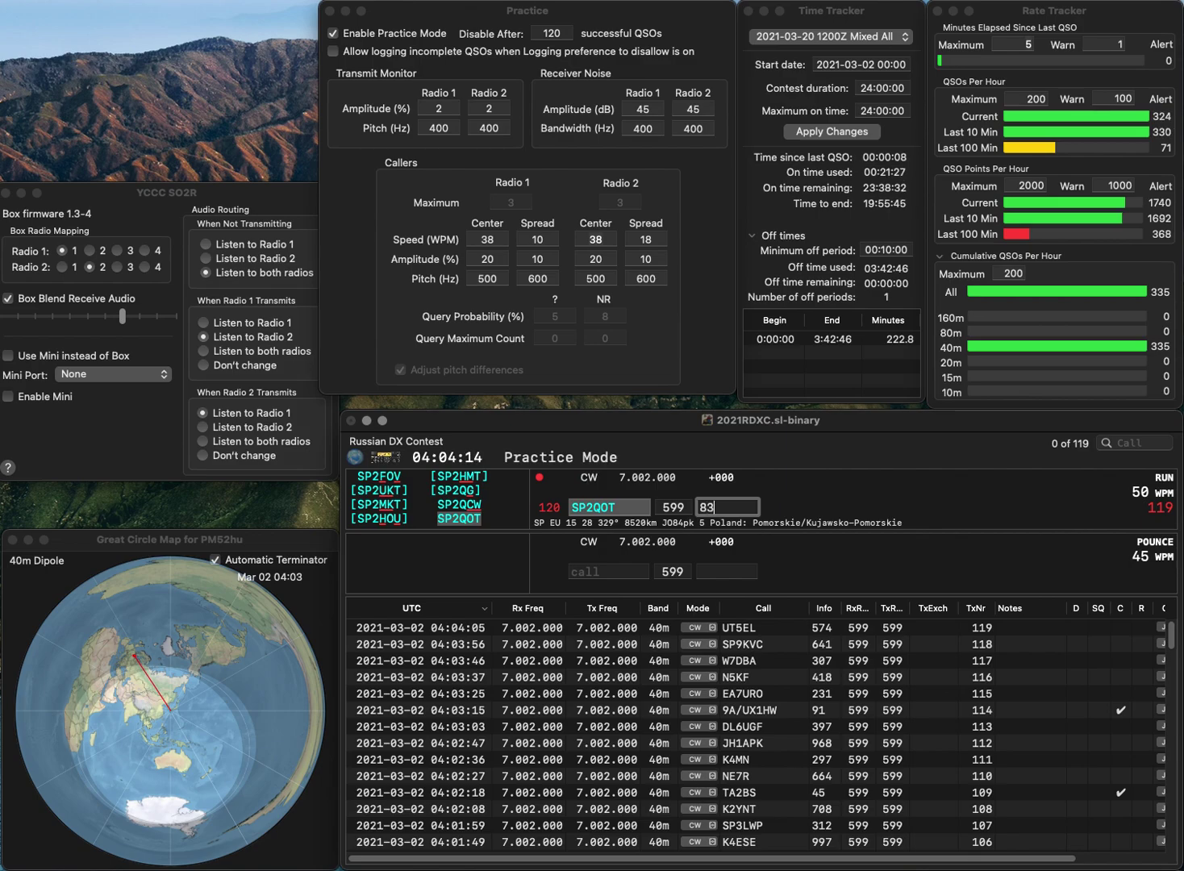